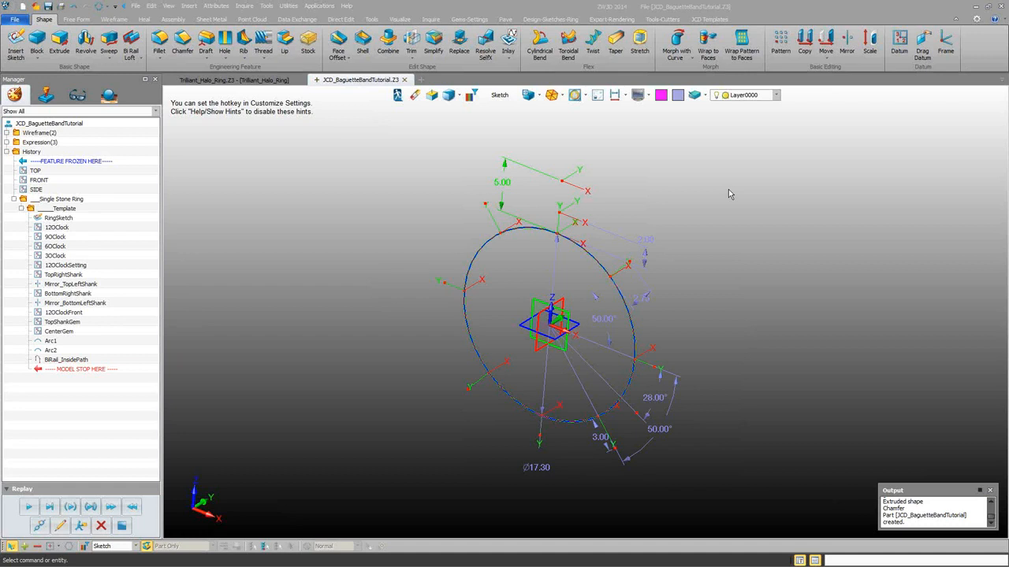
Insert a HalfRound ring shank sketch at the 12OClock datum at the ring's top, with zero elevation and rotation
{"action": "right_click_drag", "start_coordinate": [430, 175], "coordinate": [461, 162]}
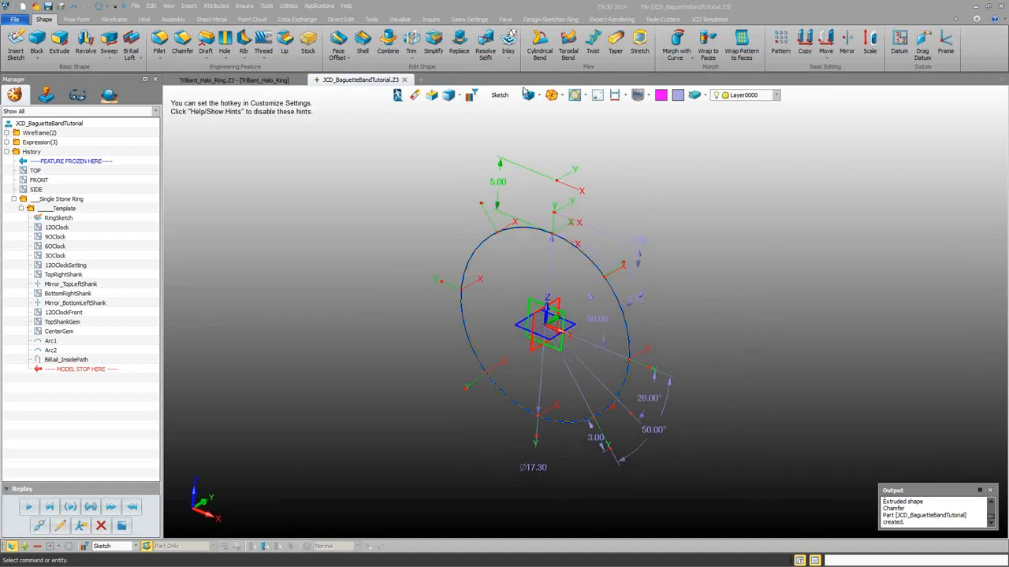
{"action": "left_click", "coordinate": [550, 19]}
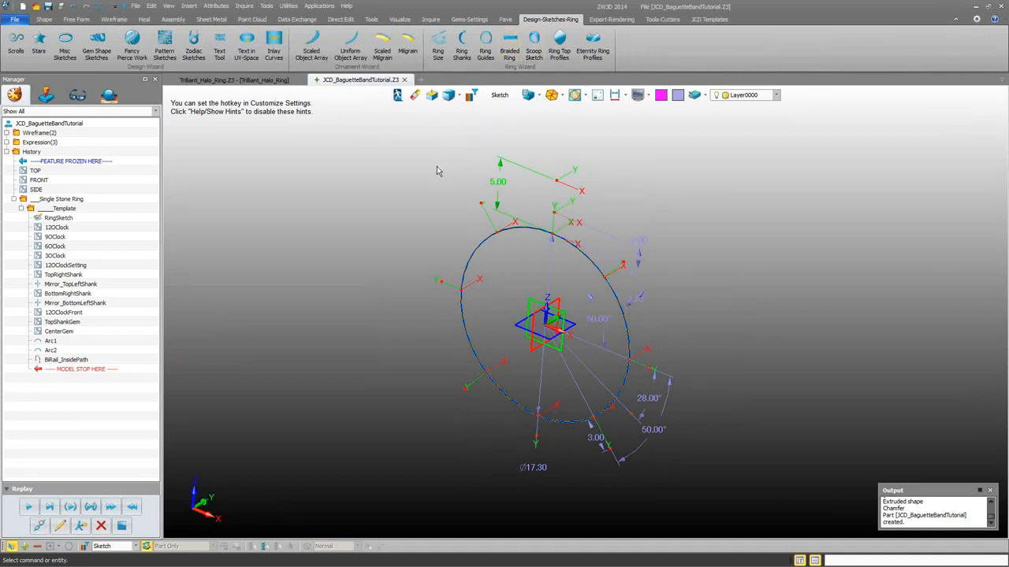
{"action": "left_click", "coordinate": [462, 49]}
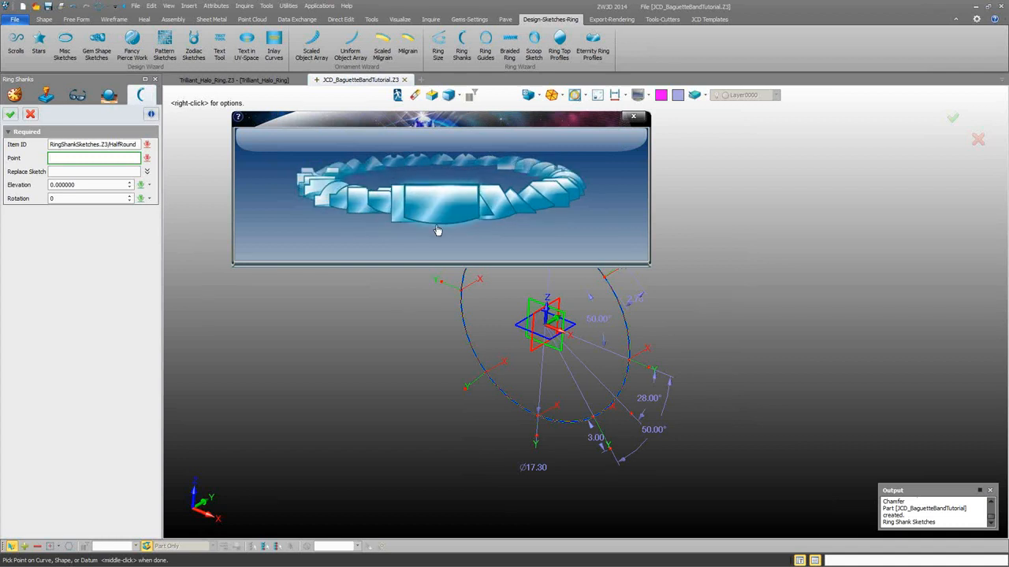
{"action": "mouse_move", "coordinate": [475, 276]}
{"action": "middle_mouse_down"}
{"action": "mouse_move", "coordinate": [545, 284]}
{"action": "mouse_move", "coordinate": [631, 316]}
{"action": "mouse_move", "coordinate": [623, 278]}
{"action": "middle_mouse_up"}
{"action": "scroll", "coordinate": [630, 315], "scroll_direction": "up", "scroll_amount": 1}
{"action": "left_click", "coordinate": [706, 227]}
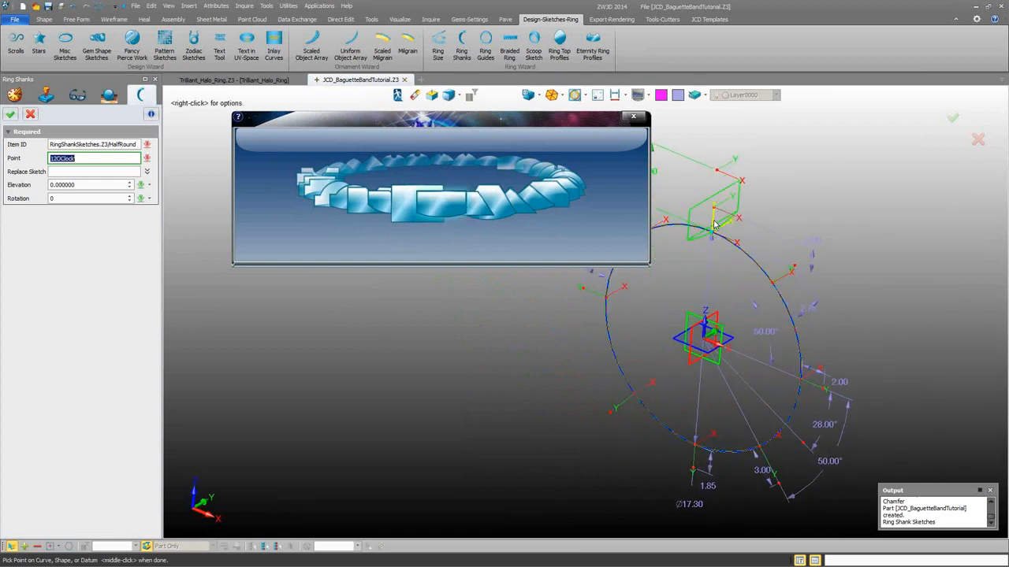
{"action": "left_click", "coordinate": [606, 318]}
{"action": "scroll", "coordinate": [521, 322], "scroll_direction": "down", "scroll_amount": 2}
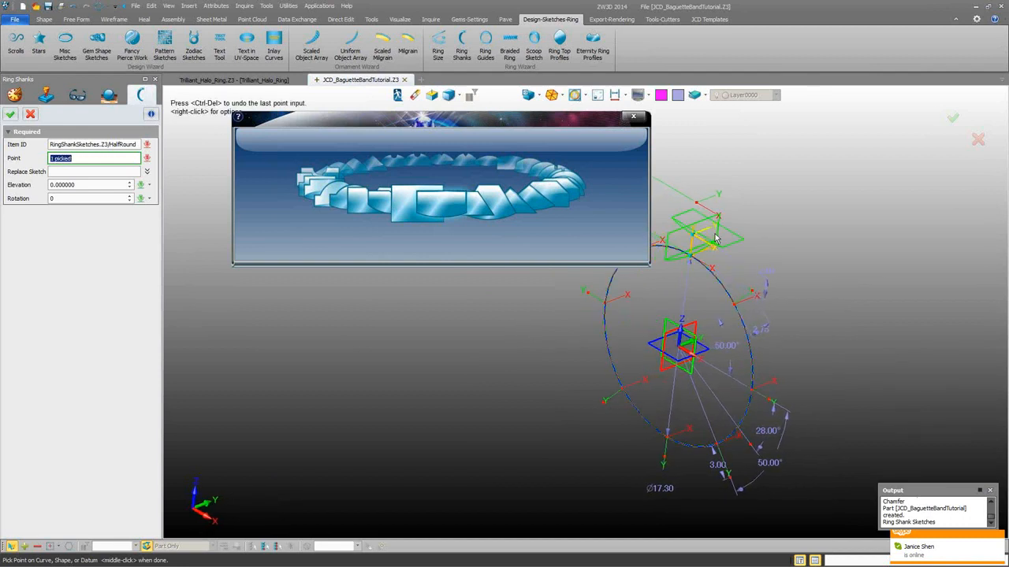
{"action": "left_click", "coordinate": [11, 116]}
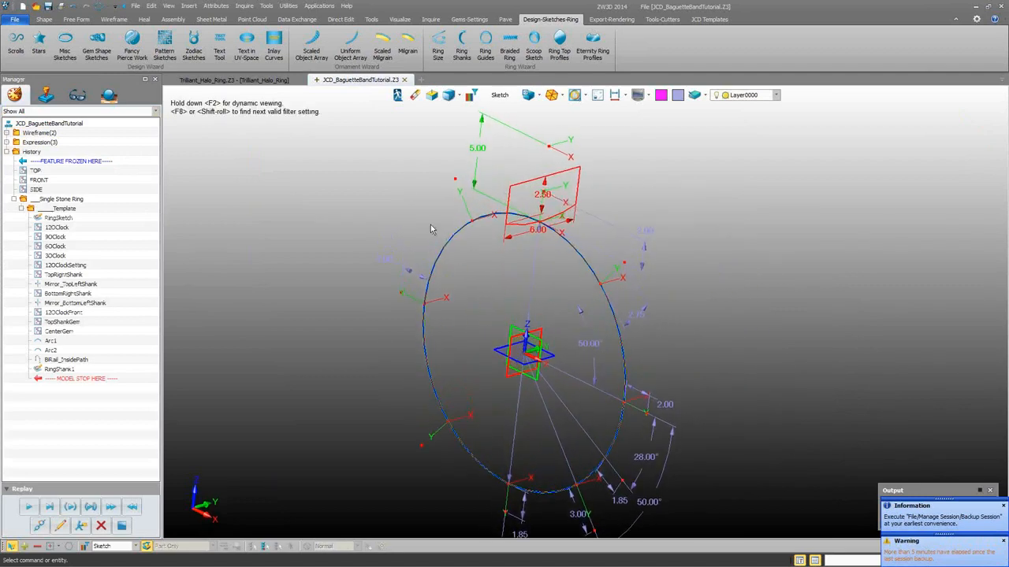
Open the new ring shank sketch for editing and set the profile's overall width to 4 mm
{"action": "right_click", "coordinate": [510, 183]}
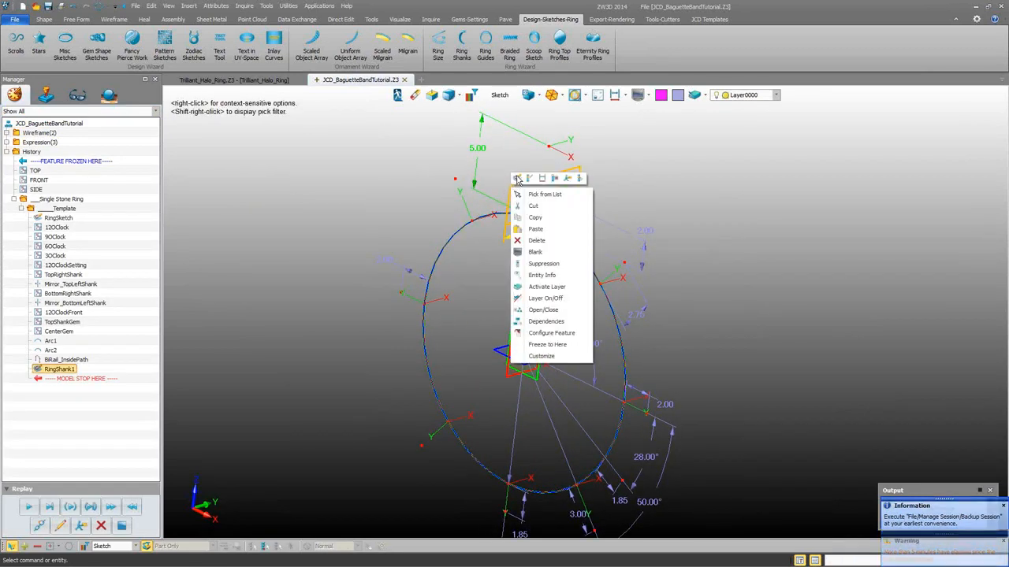
{"action": "left_click", "coordinate": [520, 176]}
{"action": "key", "text": "ctrl+a"}
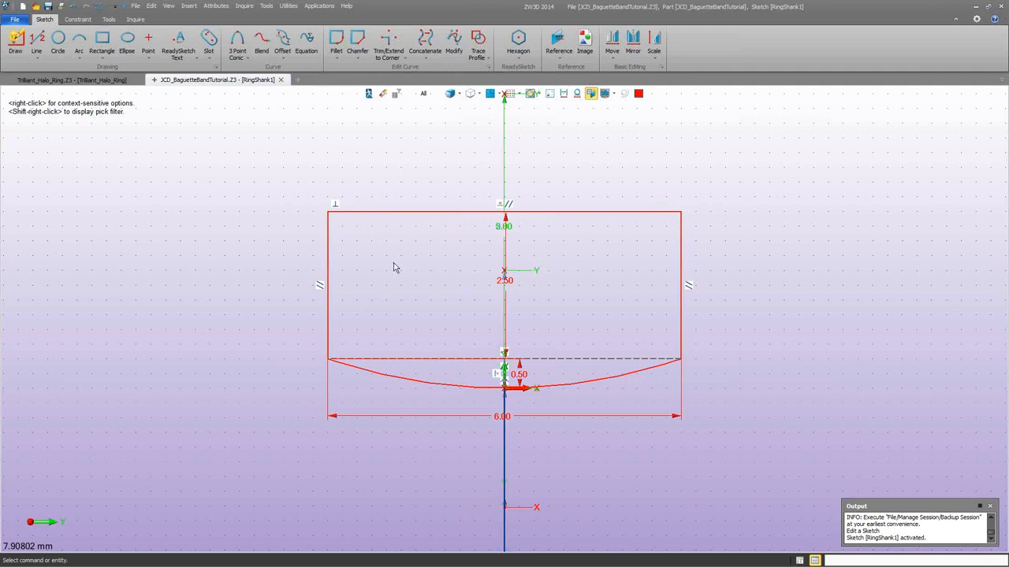
{"action": "scroll", "coordinate": [395, 268], "scroll_direction": "down", "scroll_amount": 3}
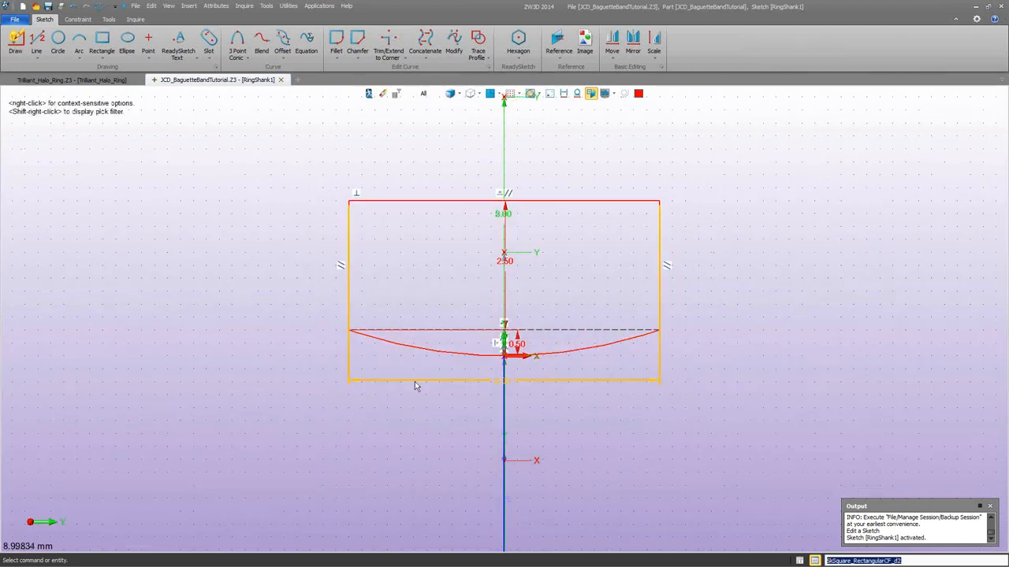
{"action": "right_click", "coordinate": [416, 383]}
{"action": "left_click", "coordinate": [421, 375]}
{"action": "left_click", "coordinate": [313, 111]}
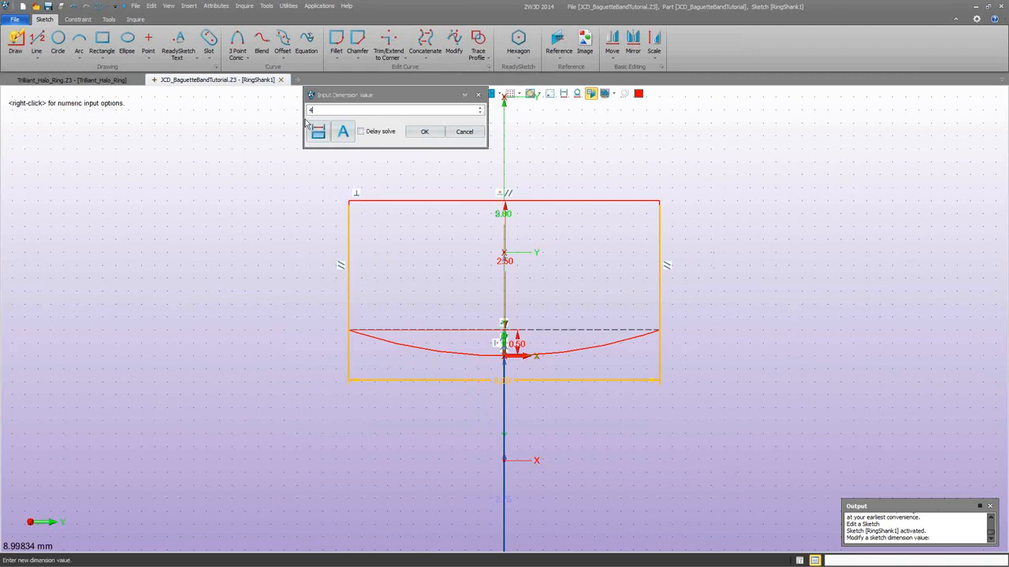
{"action": "left_click", "coordinate": [424, 132]}
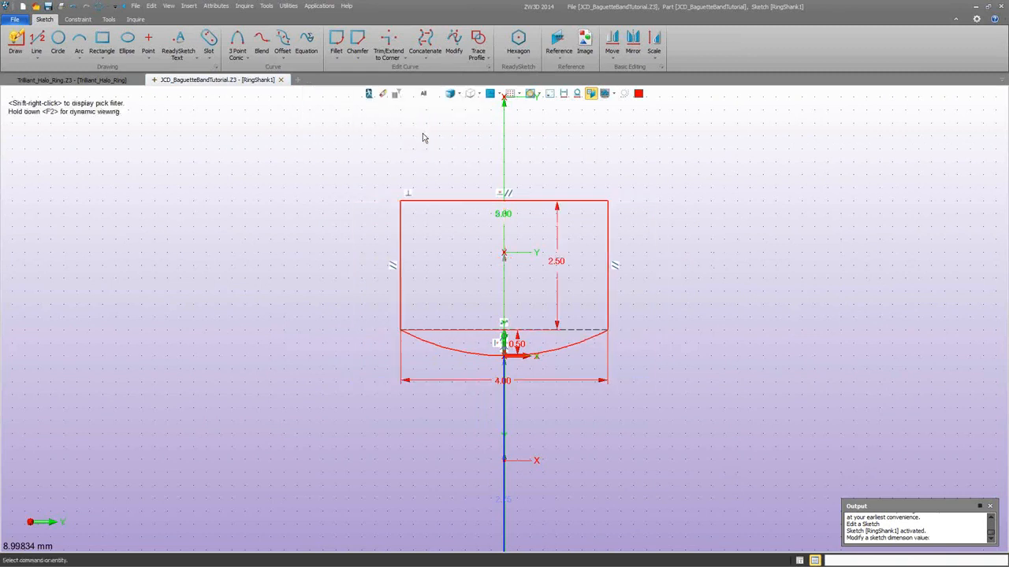
Set the height of the profile's rectangular portion to 1.5 mm
{"action": "scroll", "coordinate": [615, 375], "scroll_direction": "up", "scroll_amount": 4}
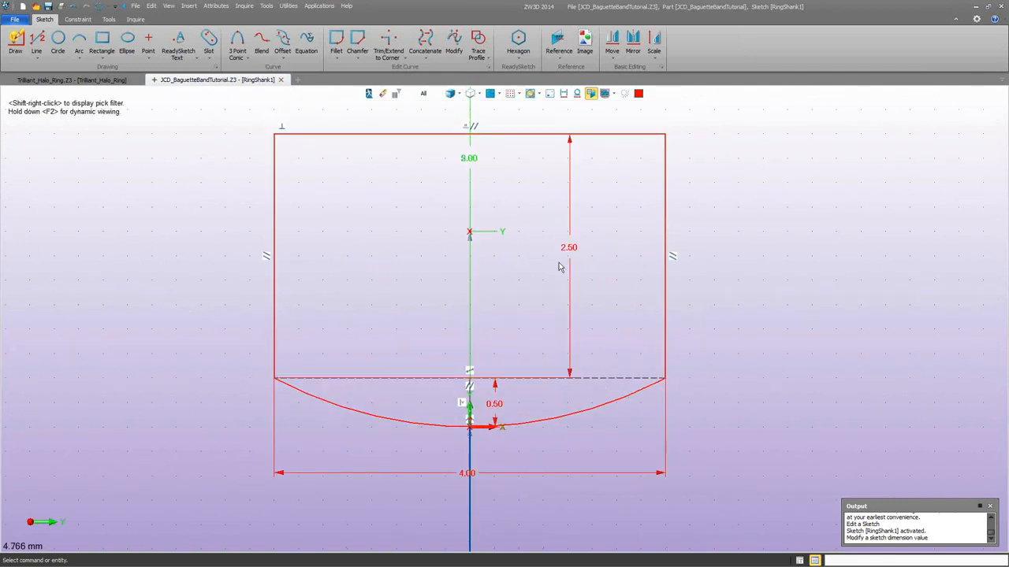
{"action": "scroll", "coordinate": [533, 402], "scroll_direction": "up", "scroll_amount": 2}
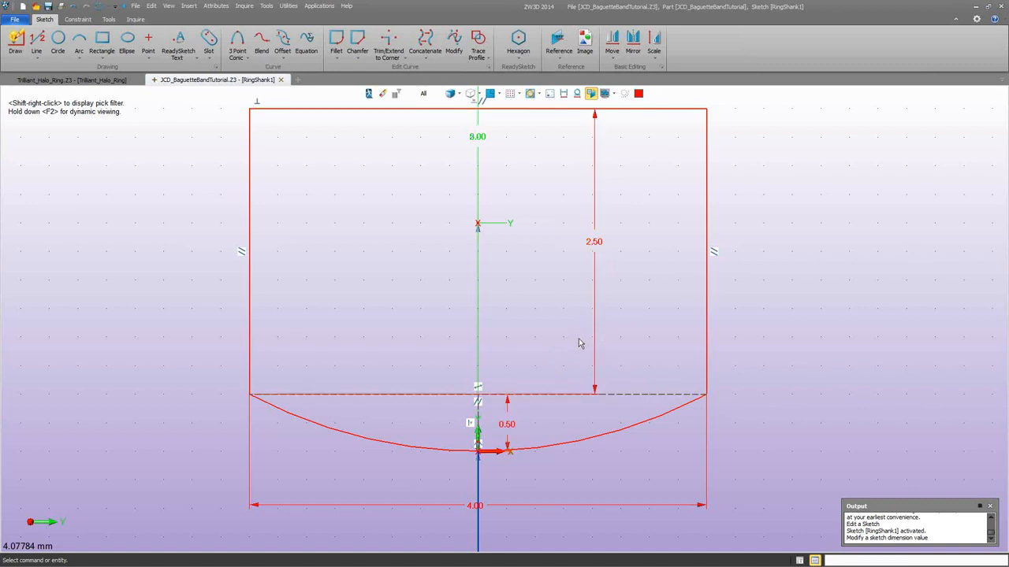
{"action": "right_click", "coordinate": [592, 305]}
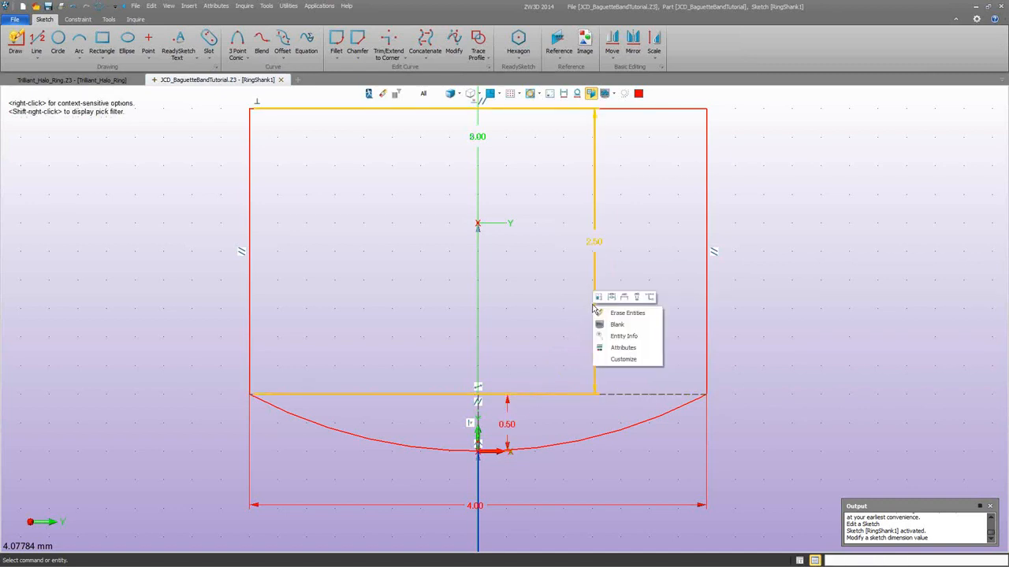
{"action": "left_click", "coordinate": [599, 299]}
{"action": "type", "text": "1.5"}
{"action": "left_click", "coordinate": [424, 133]}
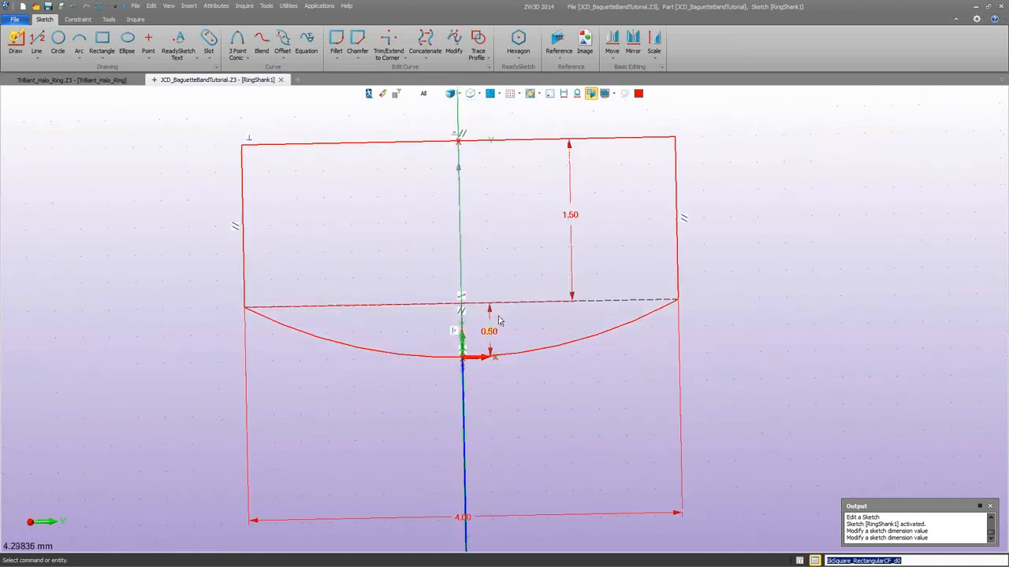
Try a 0.25 mm depth for the profile's curved bottom edge and undo that change
{"action": "right_click", "coordinate": [489, 334]}
{"action": "left_click", "coordinate": [493, 323]}
{"action": "type", "text": ".25"}
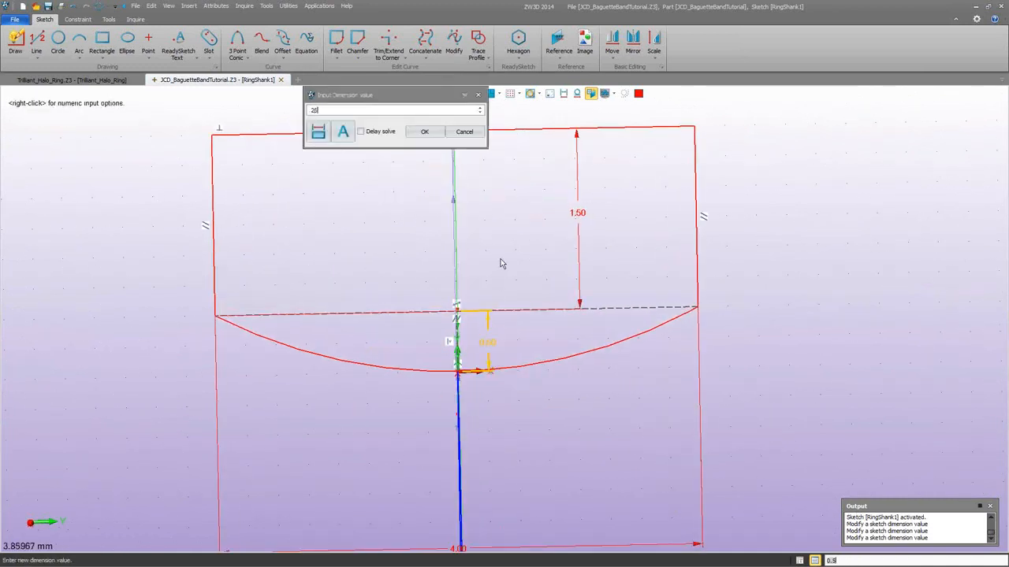
{"action": "left_click", "coordinate": [424, 132]}
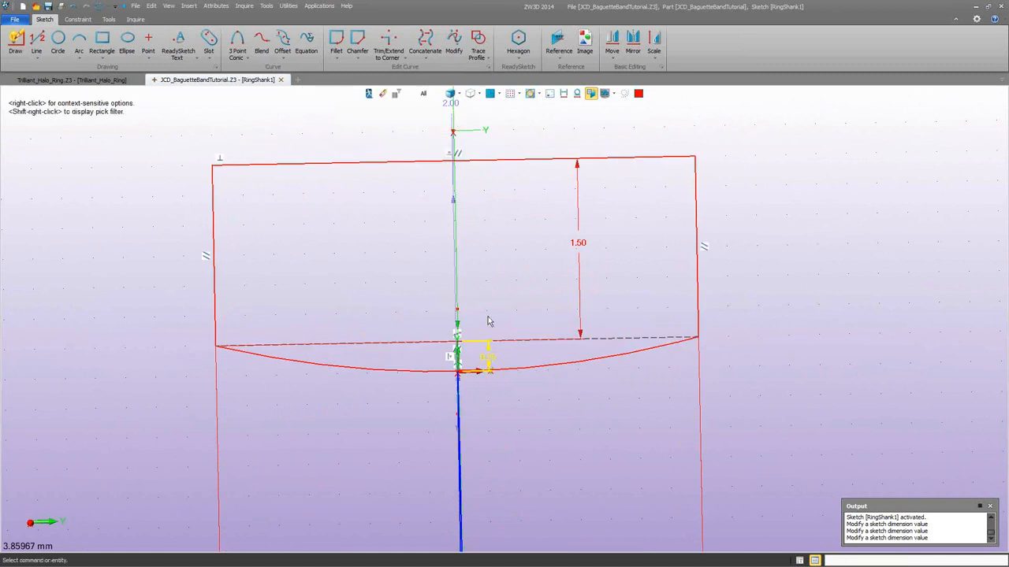
{"action": "middle_click_drag", "start_coordinate": [485, 351], "coordinate": [460, 363]}
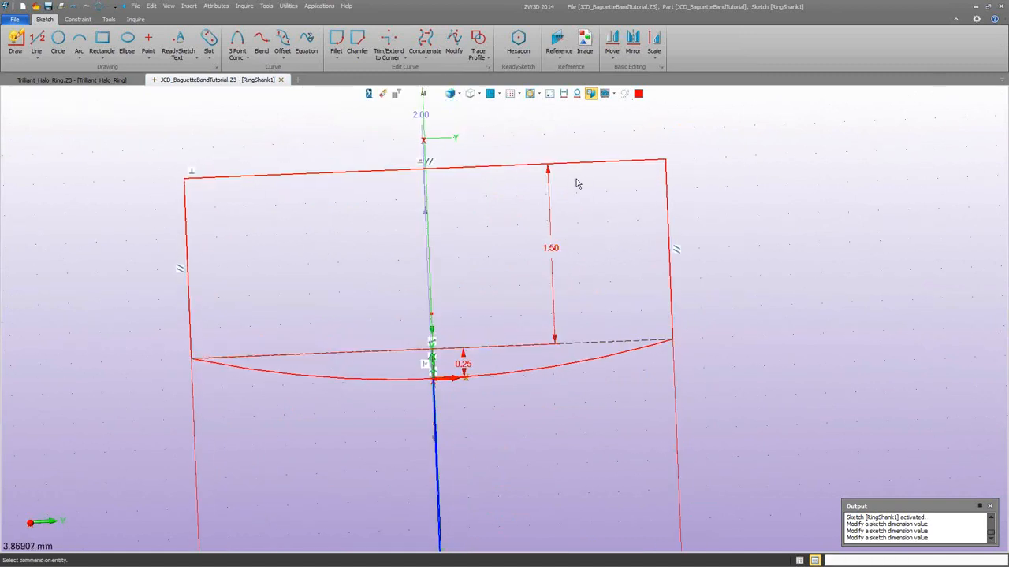
{"action": "scroll", "coordinate": [576, 184], "scroll_direction": "down", "scroll_amount": 1}
{"action": "left_click", "coordinate": [74, 7]}
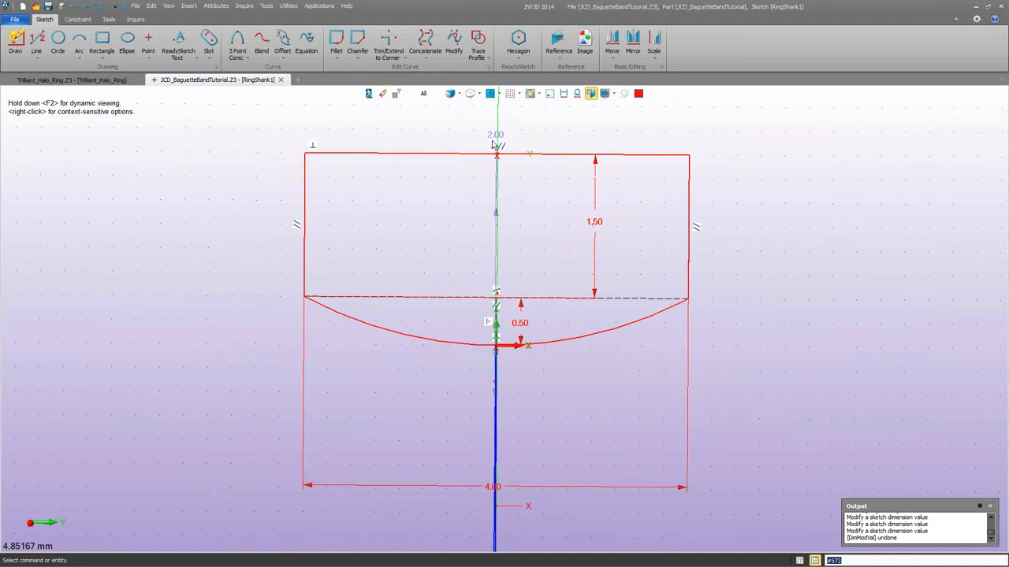
Exit the shank profile sketch and return to the part
{"action": "scroll", "coordinate": [599, 370], "scroll_direction": "down", "scroll_amount": 3}
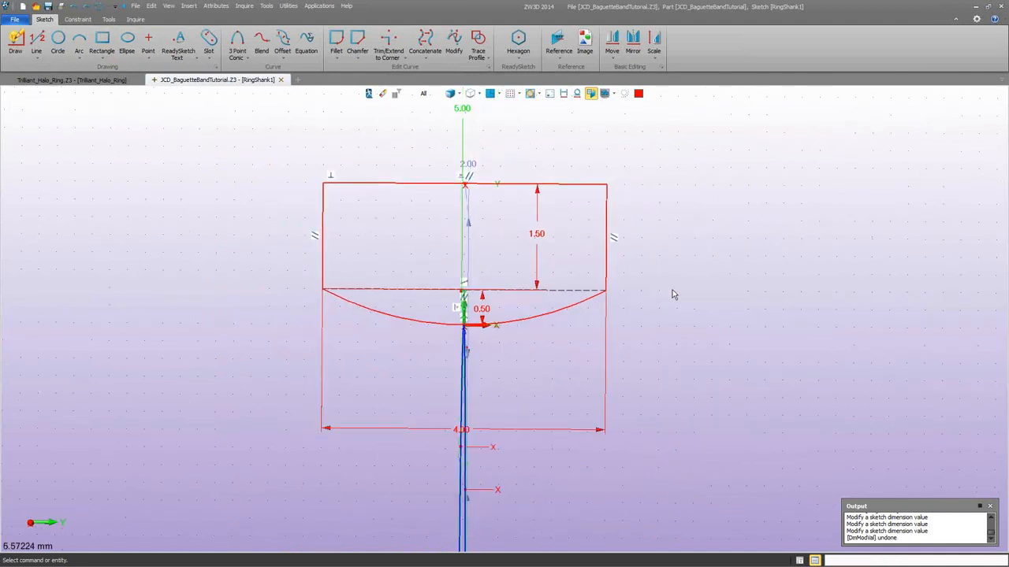
{"action": "right_click", "coordinate": [644, 161]}
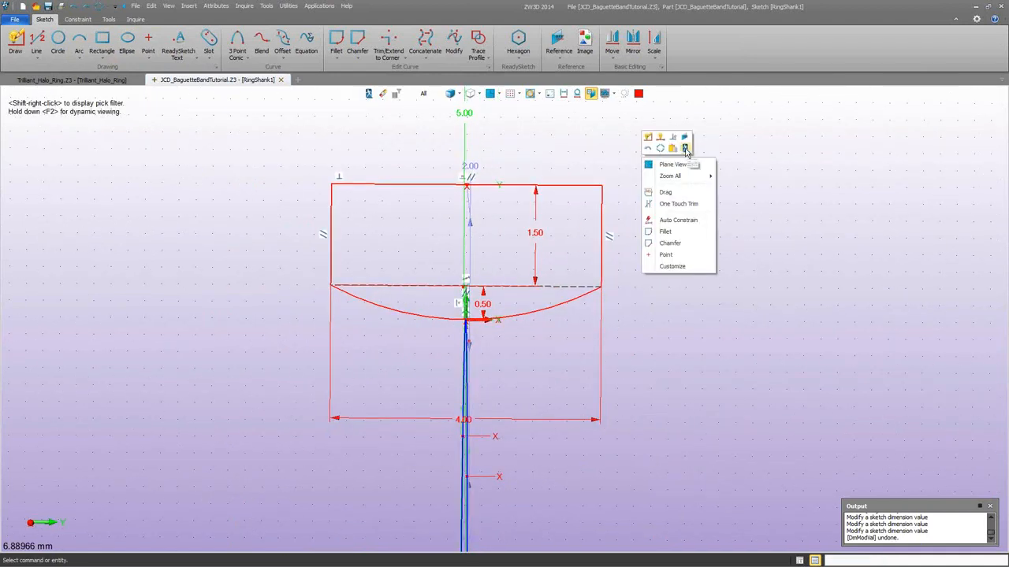
{"action": "left_click", "coordinate": [685, 148]}
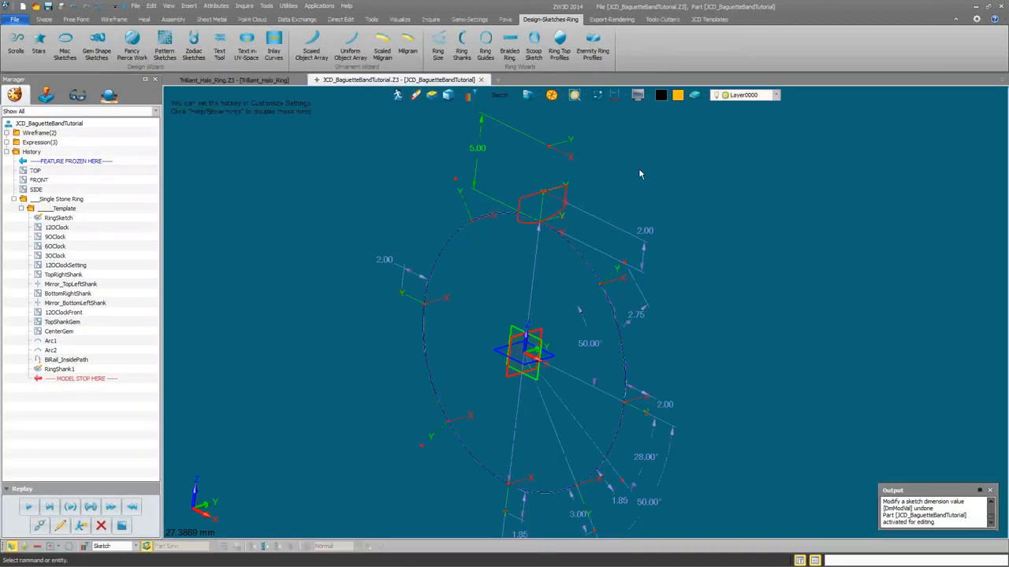
Start a Revolve about the Y axis (0,1,0), set it to 1 side, and choose the last end-cap setting
{"action": "left_click", "coordinate": [49, 20]}
{"action": "left_click", "coordinate": [85, 44]}
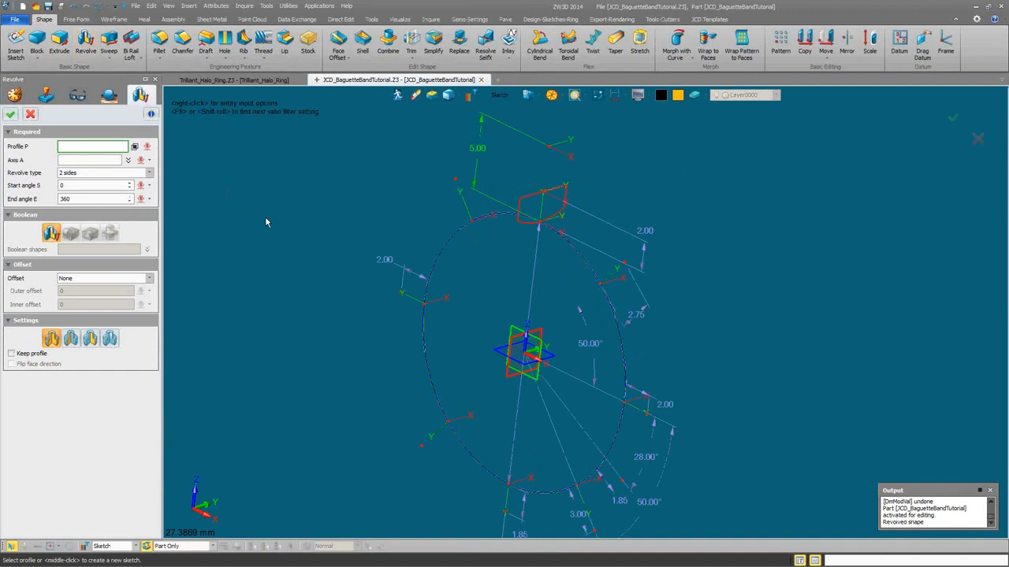
{"action": "left_click", "coordinate": [149, 160]}
{"action": "left_click", "coordinate": [156, 186]}
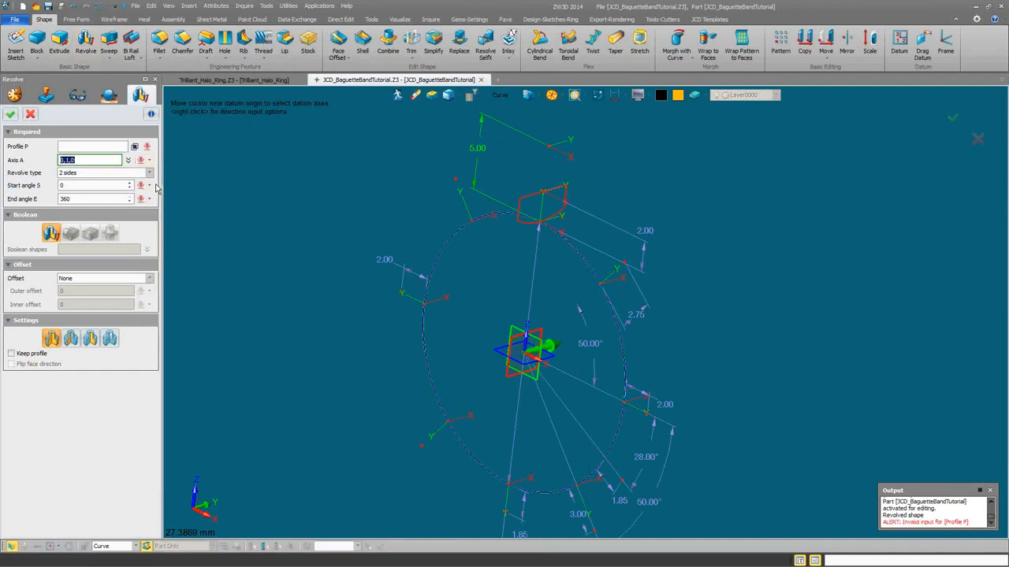
{"action": "left_click", "coordinate": [149, 172]}
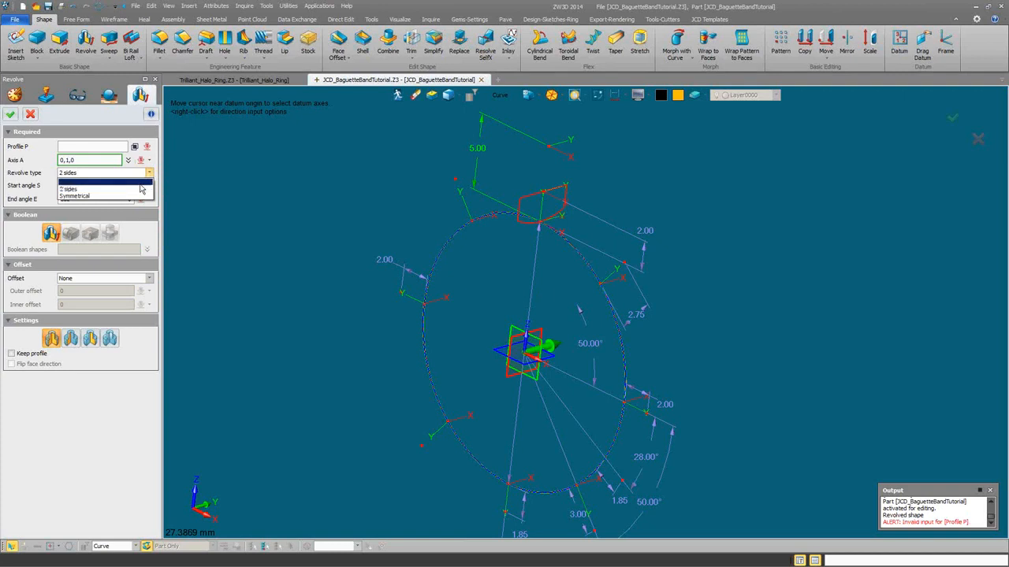
{"action": "left_click", "coordinate": [216, 186]}
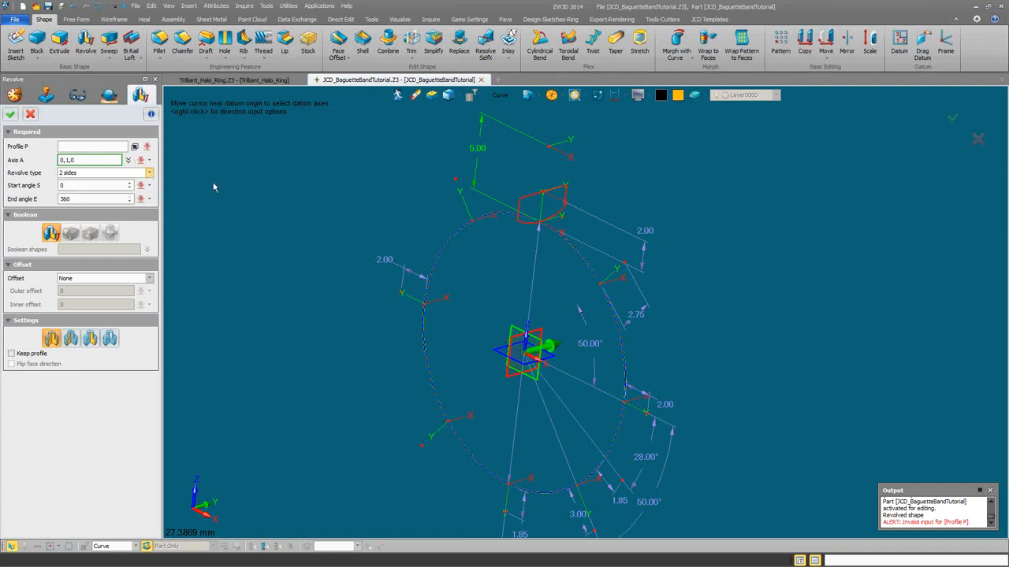
{"action": "left_click", "coordinate": [87, 175]}
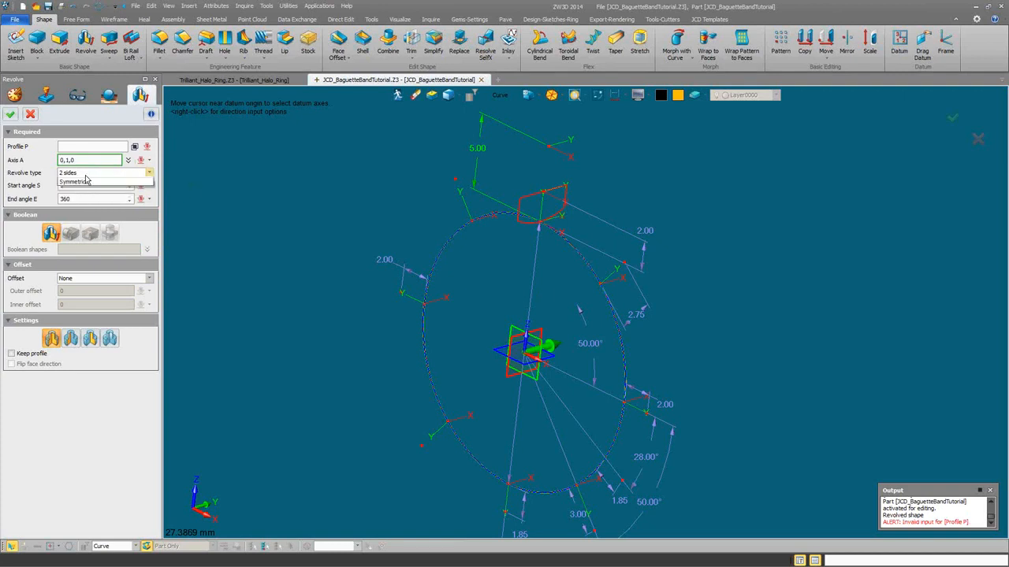
{"action": "left_click", "coordinate": [86, 185]}
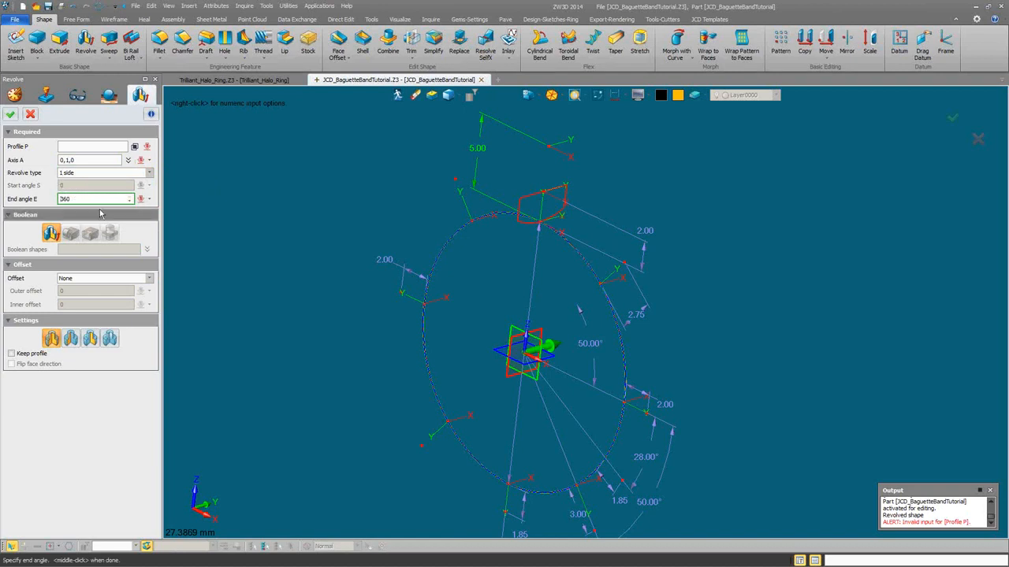
{"action": "left_click", "coordinate": [109, 338]}
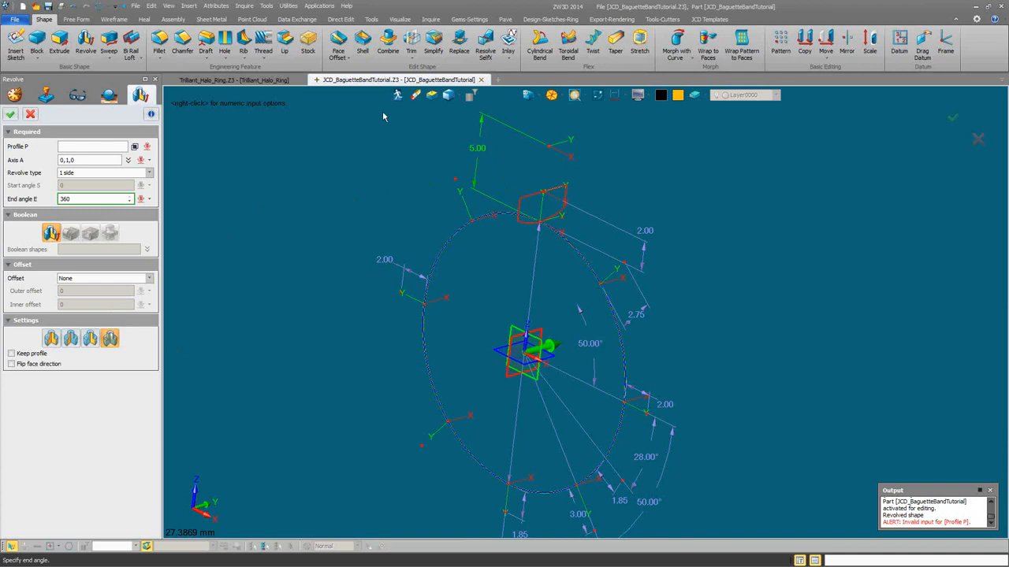
Use the ring shank sketch as the revolve profile, set the end angle to 360, and create the band
{"action": "left_click", "coordinate": [87, 146]}
{"action": "left_click", "coordinate": [528, 203]}
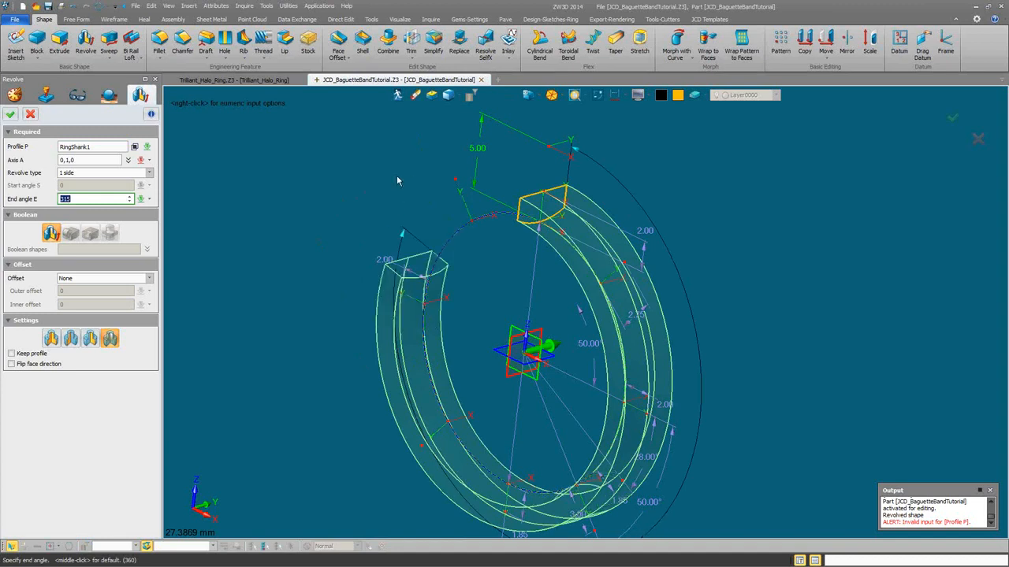
{"action": "left_click", "coordinate": [330, 246]}
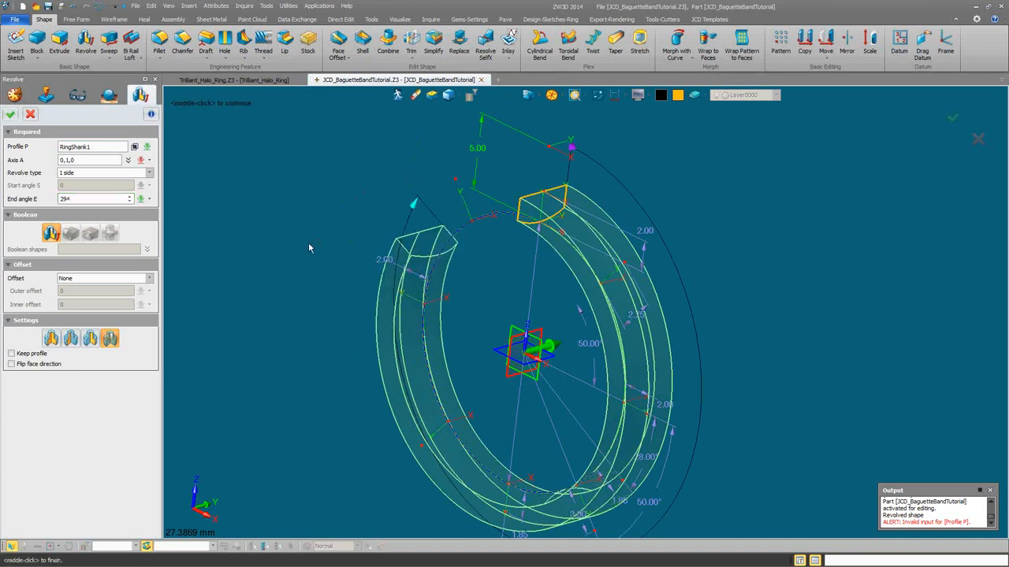
{"action": "left_click", "coordinate": [46, 200]}
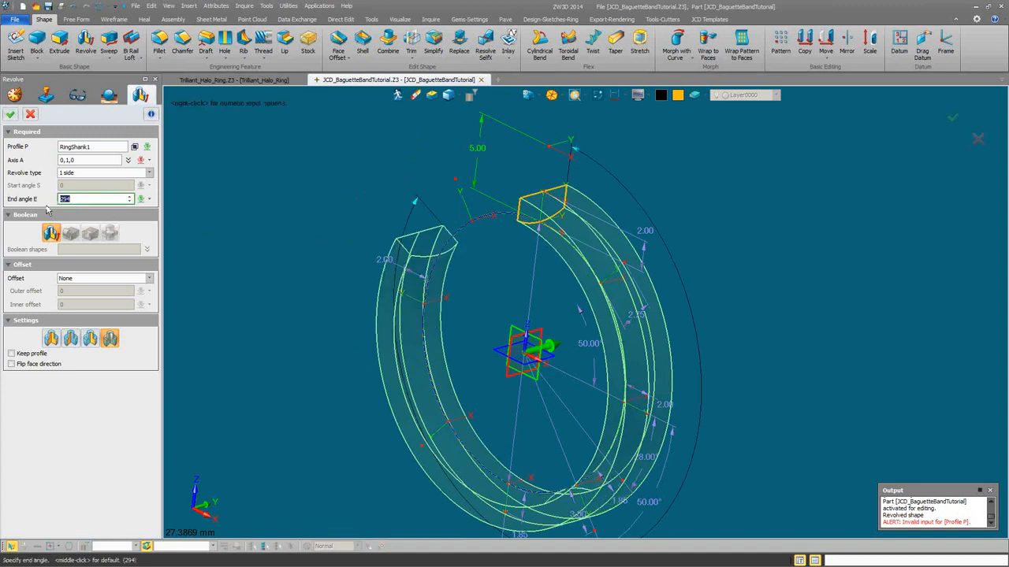
{"action": "type", "text": "360"}
{"action": "left_click", "coordinate": [10, 115]}
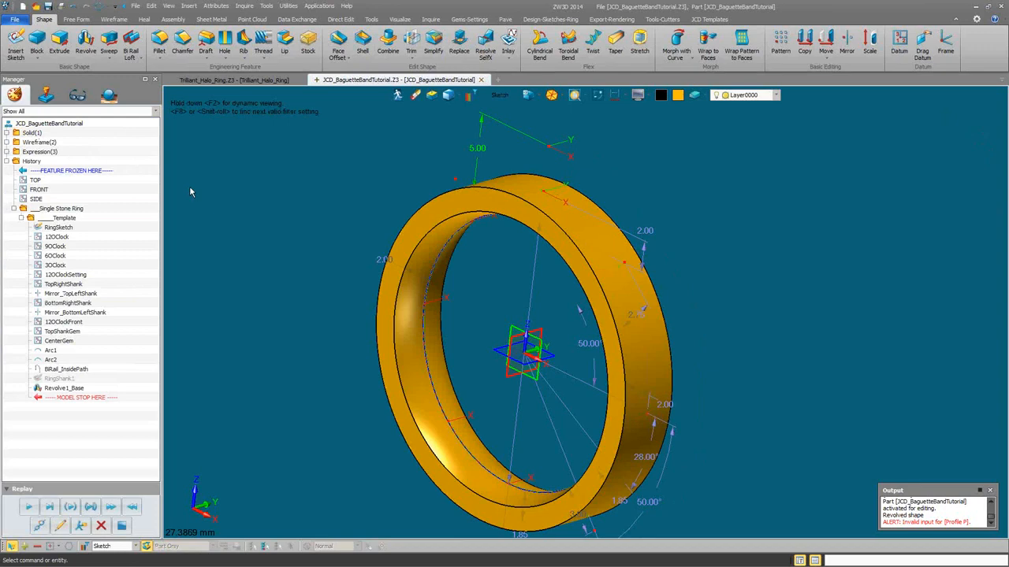
{"action": "right_click_drag", "start_coordinate": [205, 207], "coordinate": [233, 226]}
{"action": "scroll", "coordinate": [233, 226], "scroll_direction": "down", "scroll_amount": 3}
{"action": "scroll", "coordinate": [232, 226], "scroll_direction": "up", "scroll_amount": 1}
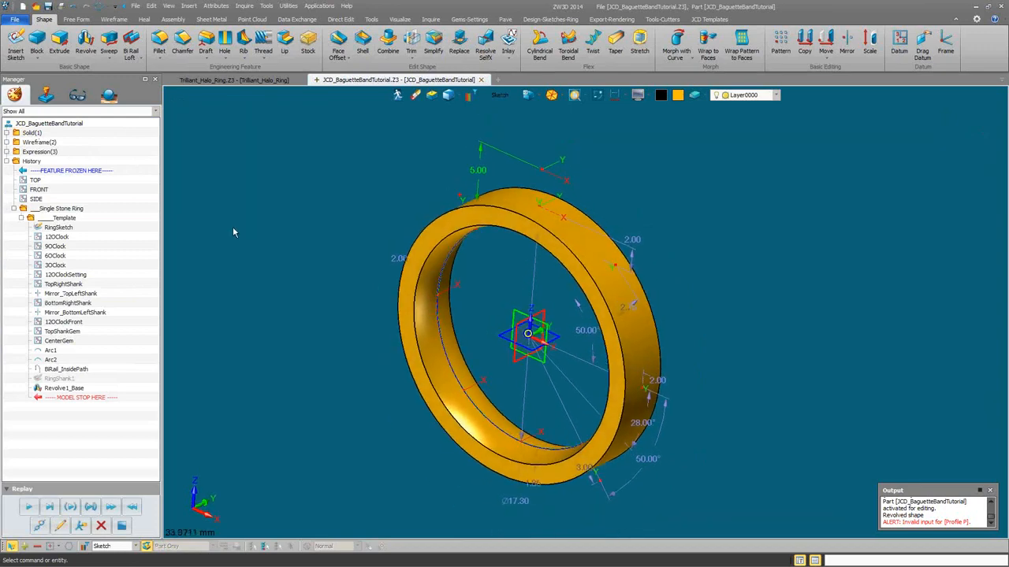
{"action": "scroll", "coordinate": [233, 226], "scroll_direction": "up", "scroll_amount": 2}
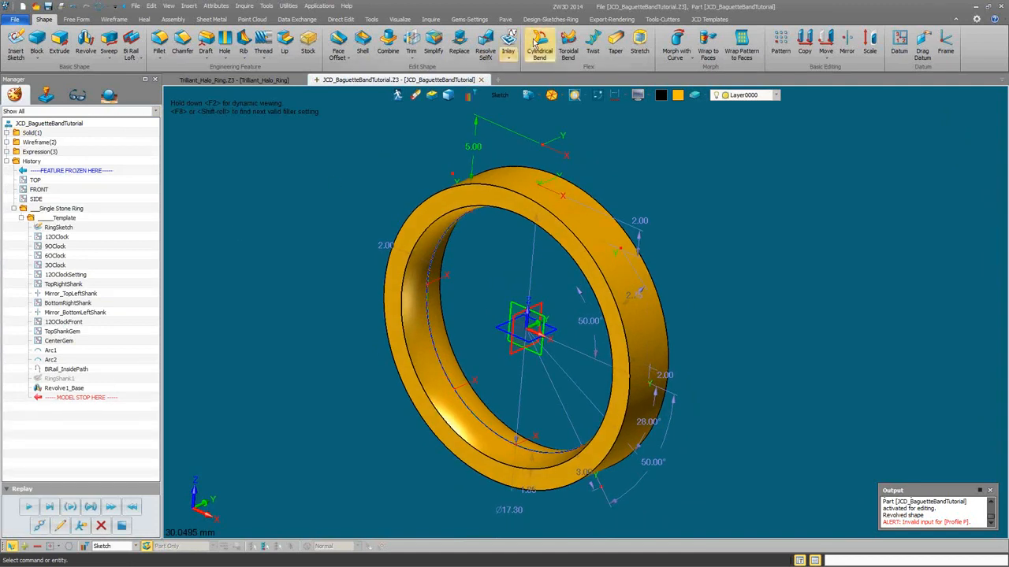
Insert the band inlay sketch from the Misc Sketches library onto the FRONT datum plane
{"action": "left_click", "coordinate": [550, 19]}
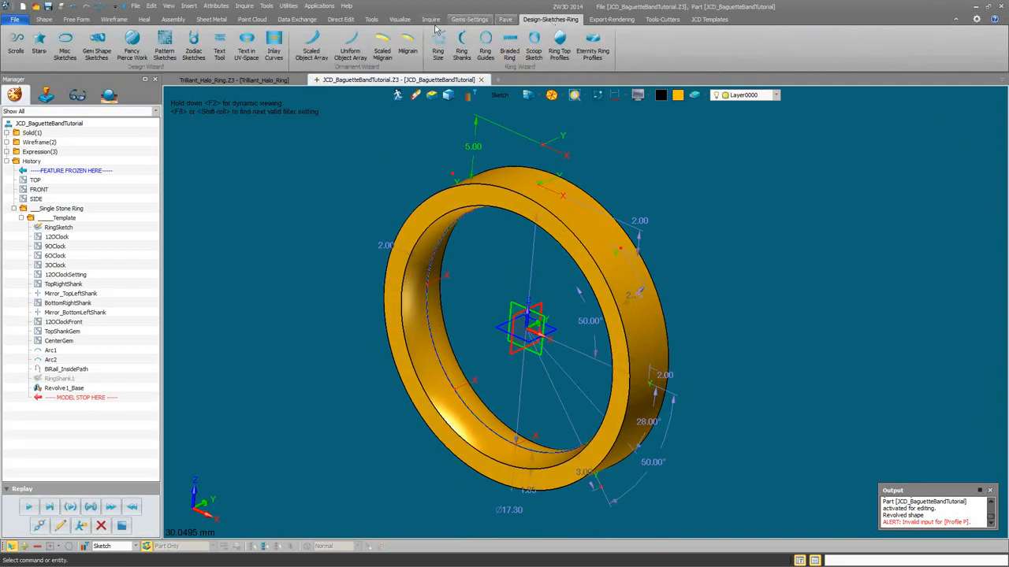
{"action": "left_click", "coordinate": [65, 47]}
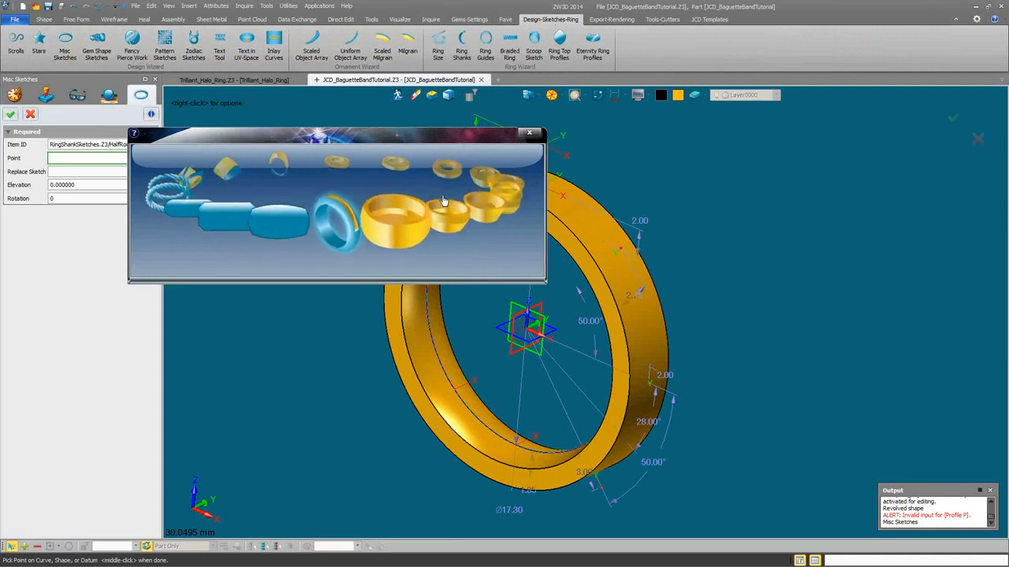
{"action": "middle_click_drag", "start_coordinate": [412, 353], "coordinate": [481, 360]}
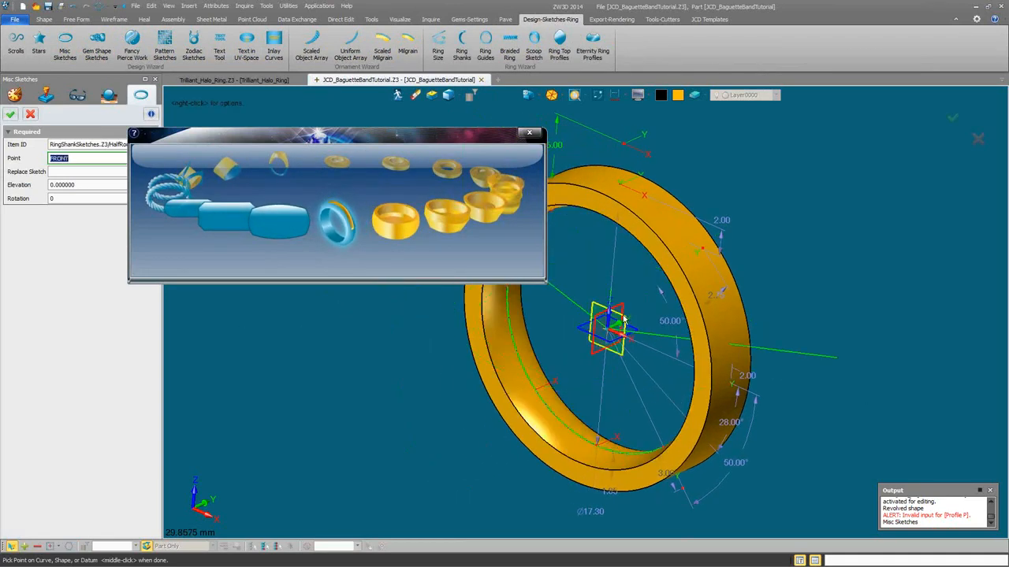
{"action": "left_click", "coordinate": [621, 320]}
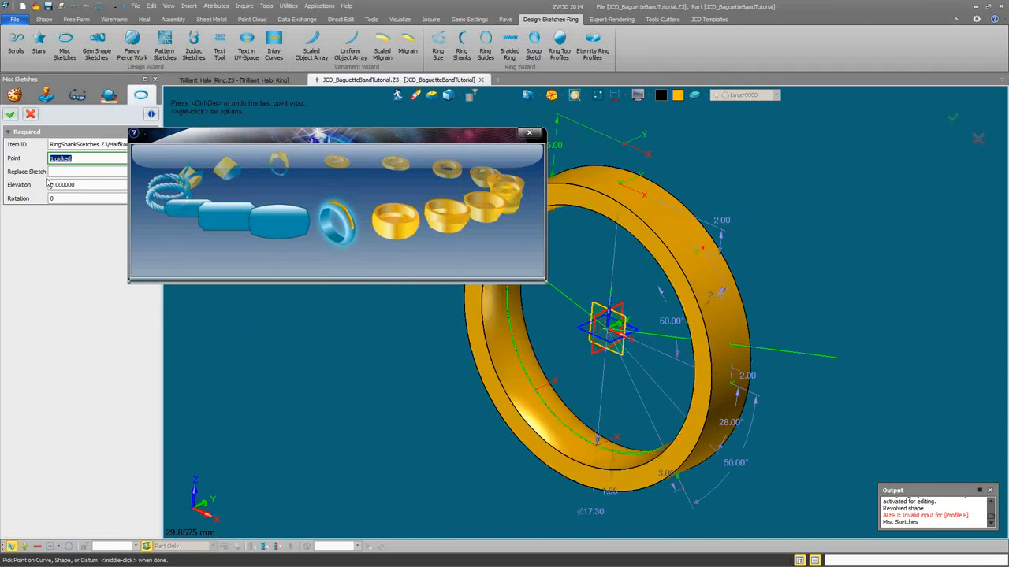
{"action": "left_click", "coordinate": [10, 115]}
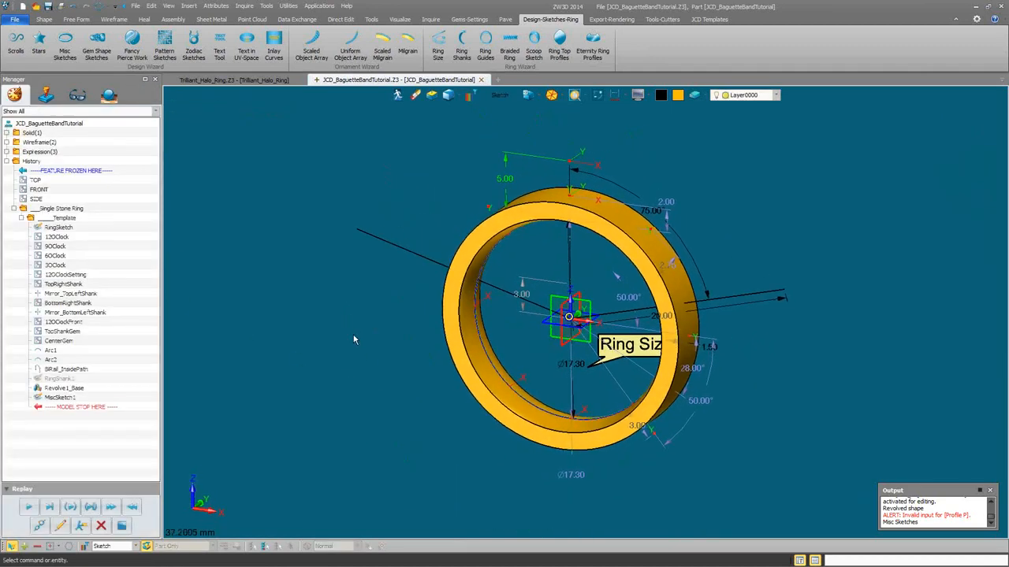
Open the inserted band inlay sketch for editing
{"action": "right_click", "coordinate": [413, 189], "text": "shift"}
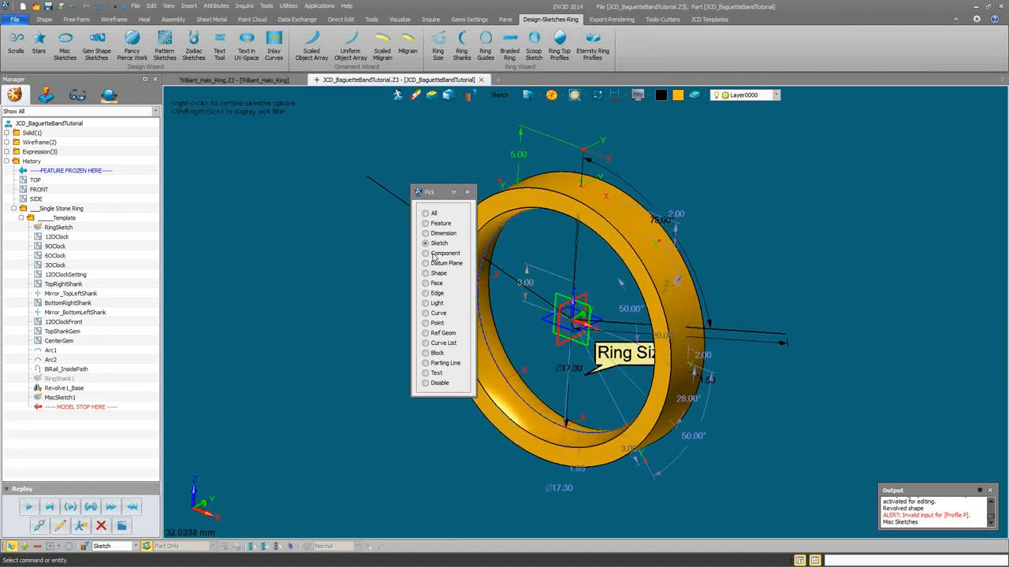
{"action": "right_click", "coordinate": [508, 280]}
{"action": "left_click", "coordinate": [511, 266]}
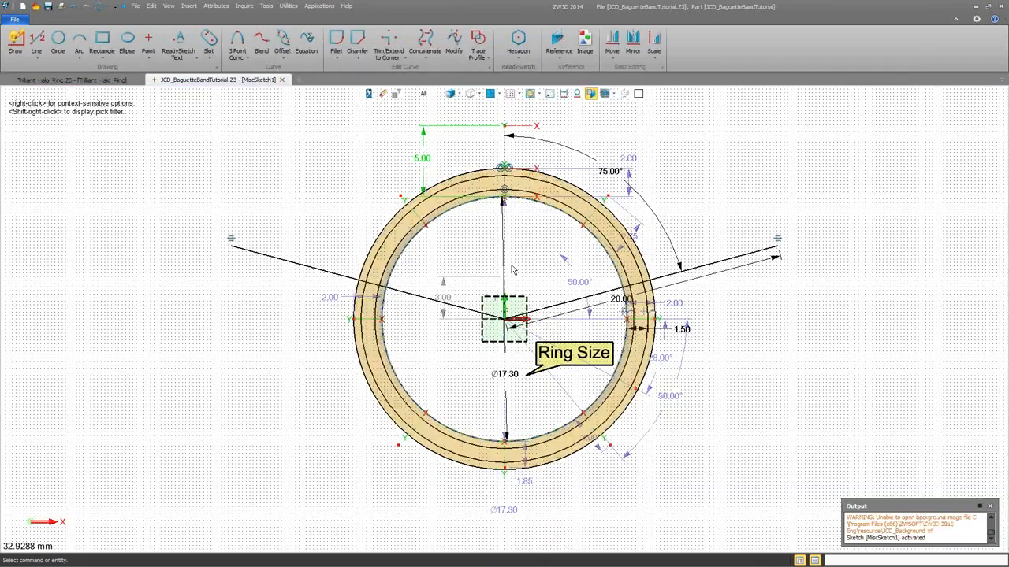
{"action": "right_click", "coordinate": [507, 408]}
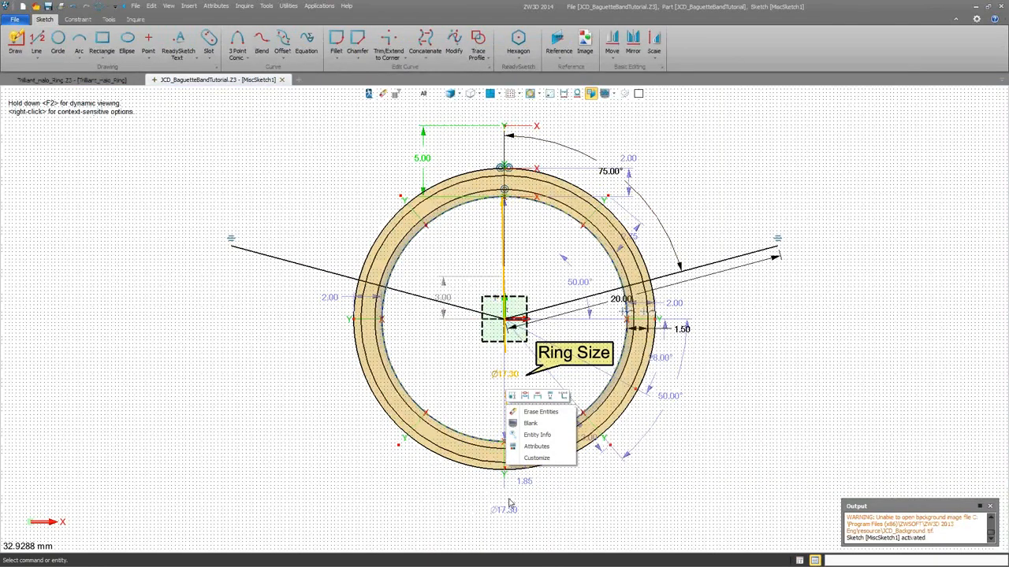
{"action": "double_click", "coordinate": [512, 398]}
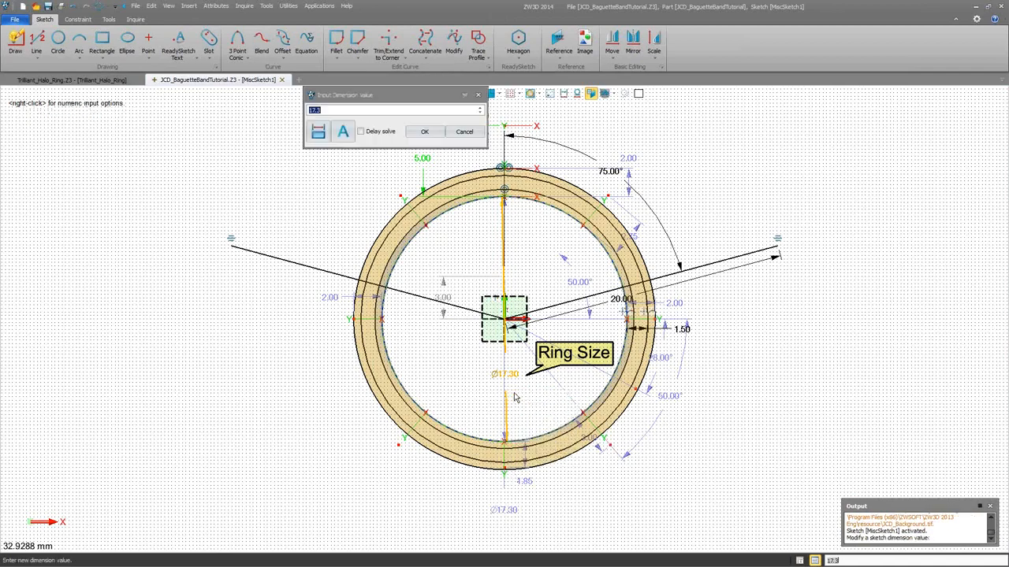
{"action": "left_click", "coordinate": [323, 135]}
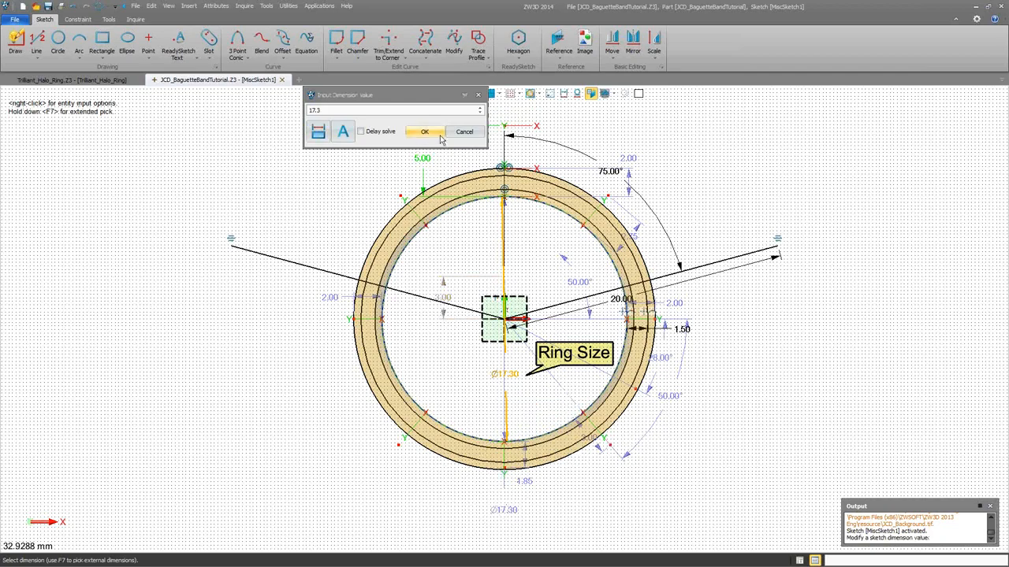
{"action": "left_click", "coordinate": [465, 134]}
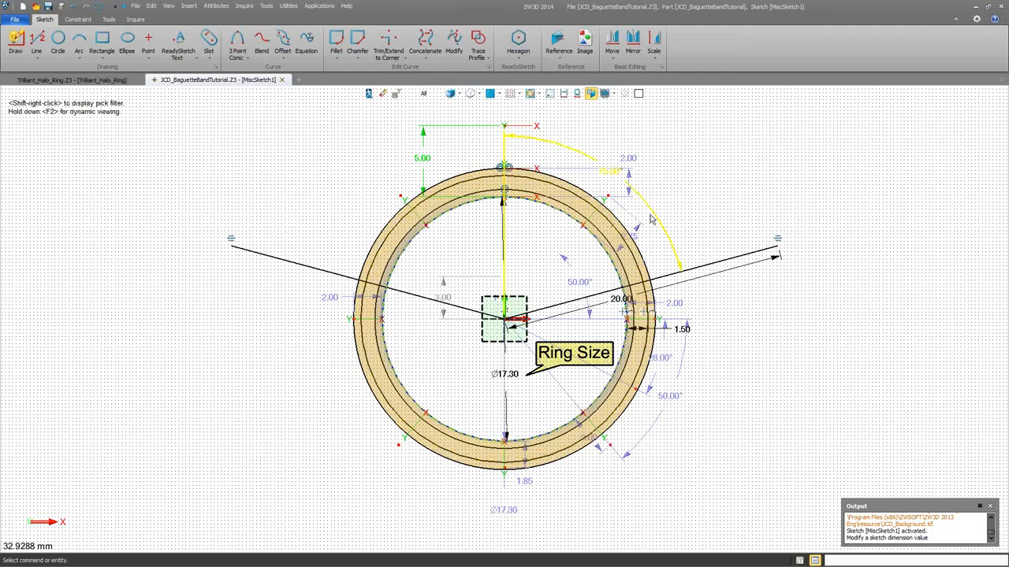
Set the angle between the vertical centreline and the inlay sketch's slanted line to 45°
{"action": "right_click", "coordinate": [649, 202]}
{"action": "left_click", "coordinate": [657, 207]}
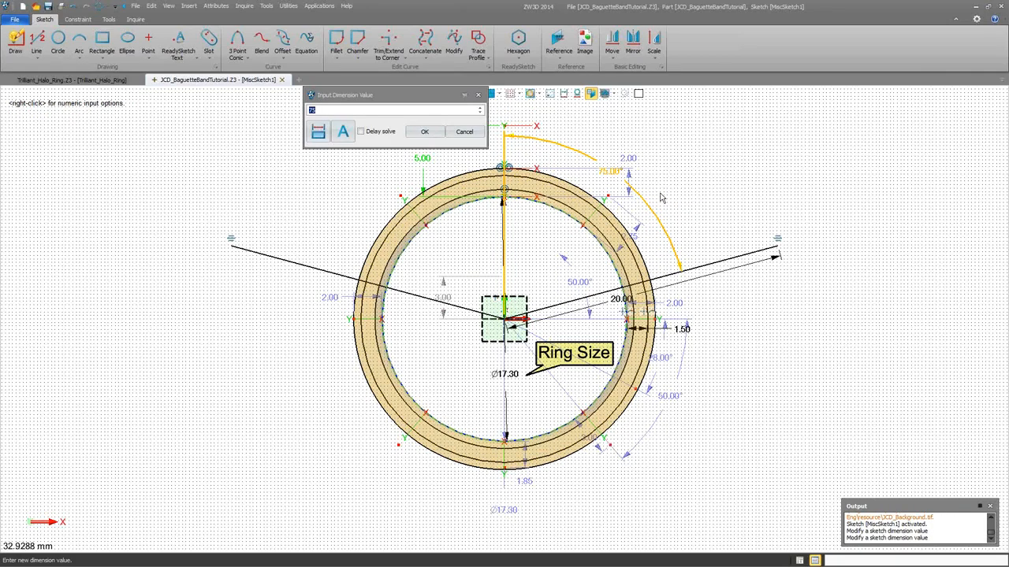
{"action": "left_click", "coordinate": [424, 133]}
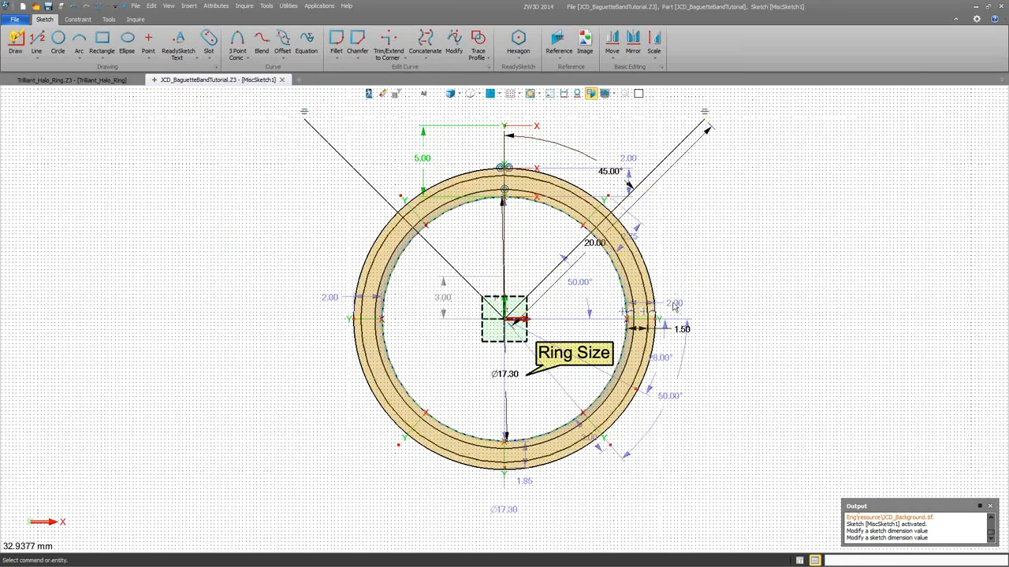
Exit the inlay sketch, and undo the exit to resume editing it
{"action": "scroll", "coordinate": [675, 297], "scroll_direction": "down", "scroll_amount": 1}
{"action": "right_click", "coordinate": [684, 199]}
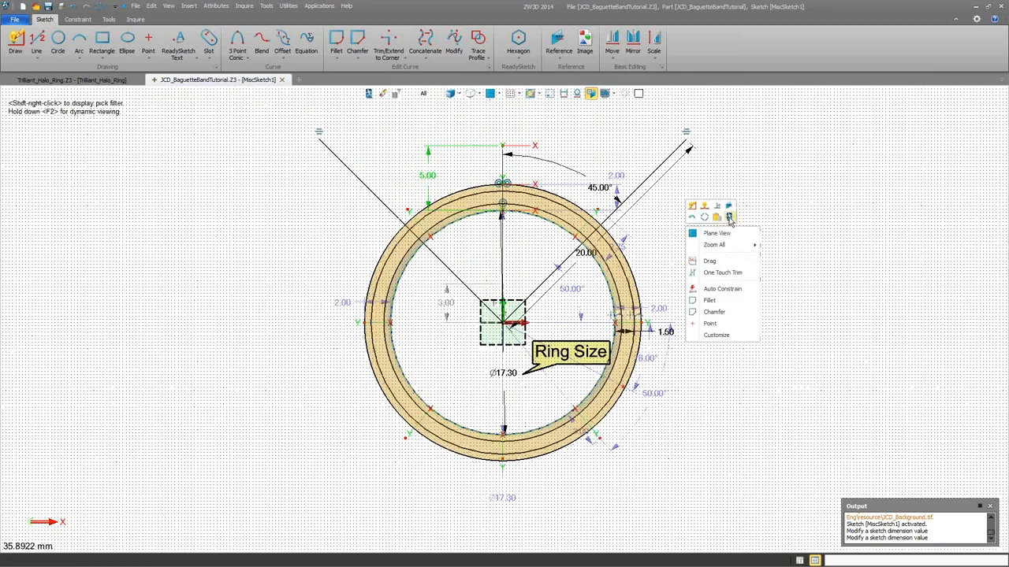
{"action": "left_click", "coordinate": [729, 222]}
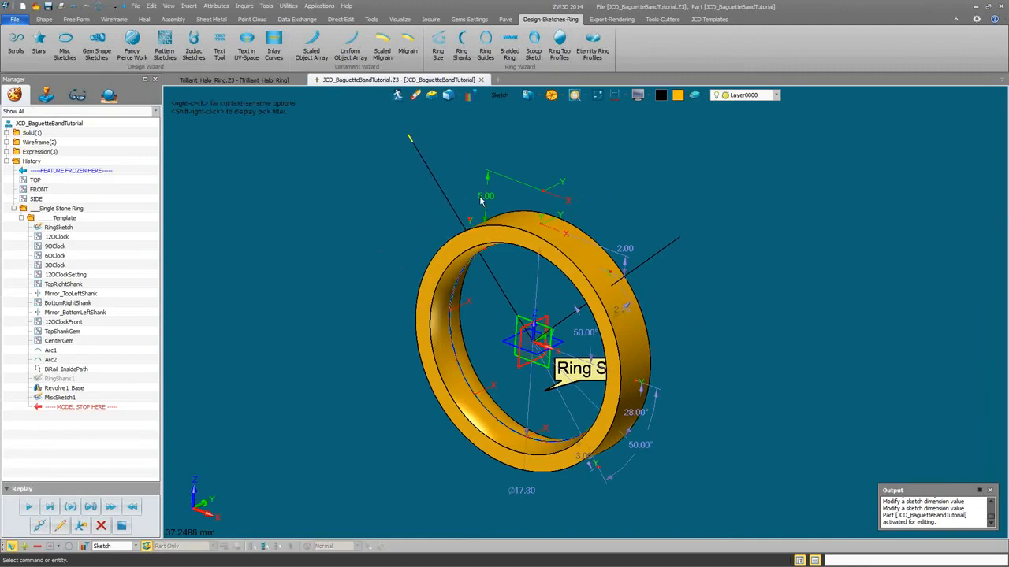
{"action": "left_click", "coordinate": [73, 7]}
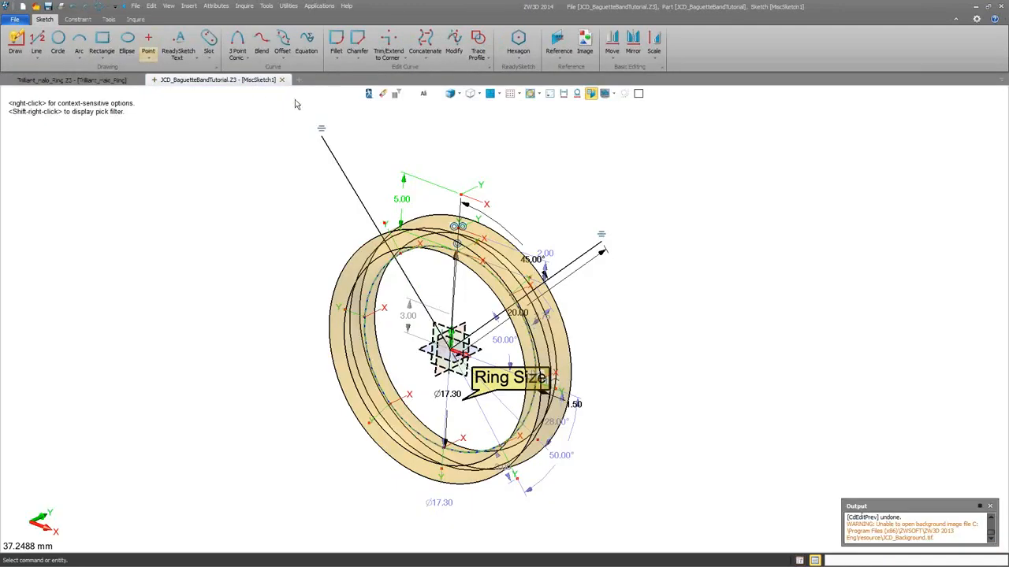
Trace the outer circle's upper arc between the two slanted lines as the sketch profile, and exit the sketch
{"action": "left_click", "coordinate": [549, 94]}
{"action": "key", "text": "ctrl+a"}
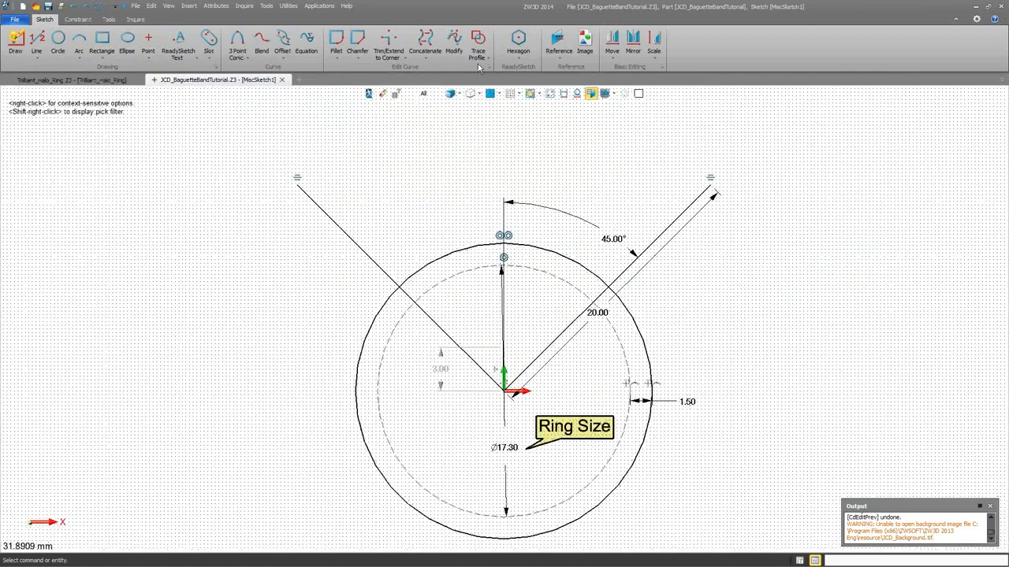
{"action": "left_click", "coordinate": [477, 46]}
{"action": "left_click", "coordinate": [469, 250]}
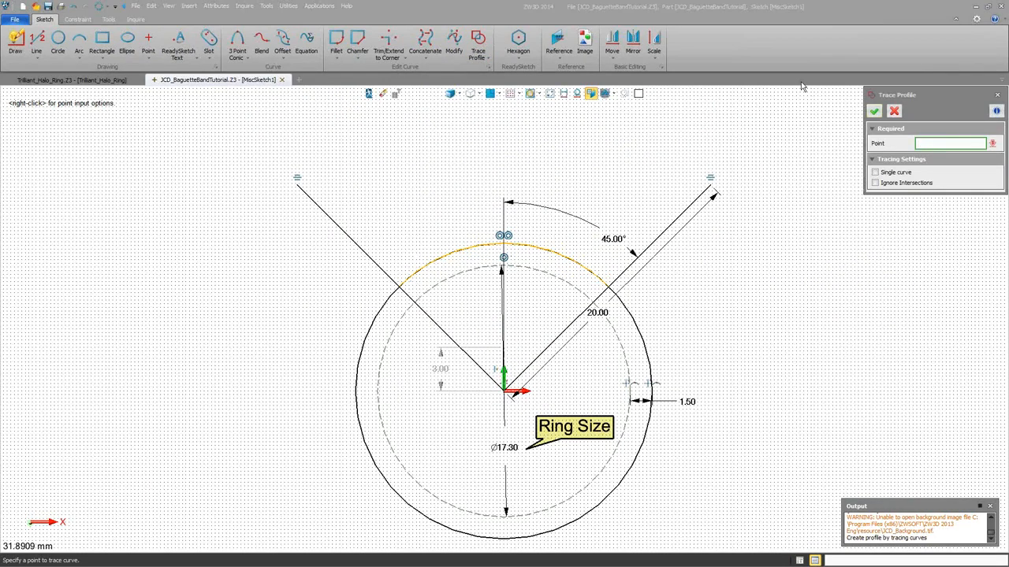
{"action": "left_click", "coordinate": [874, 111]}
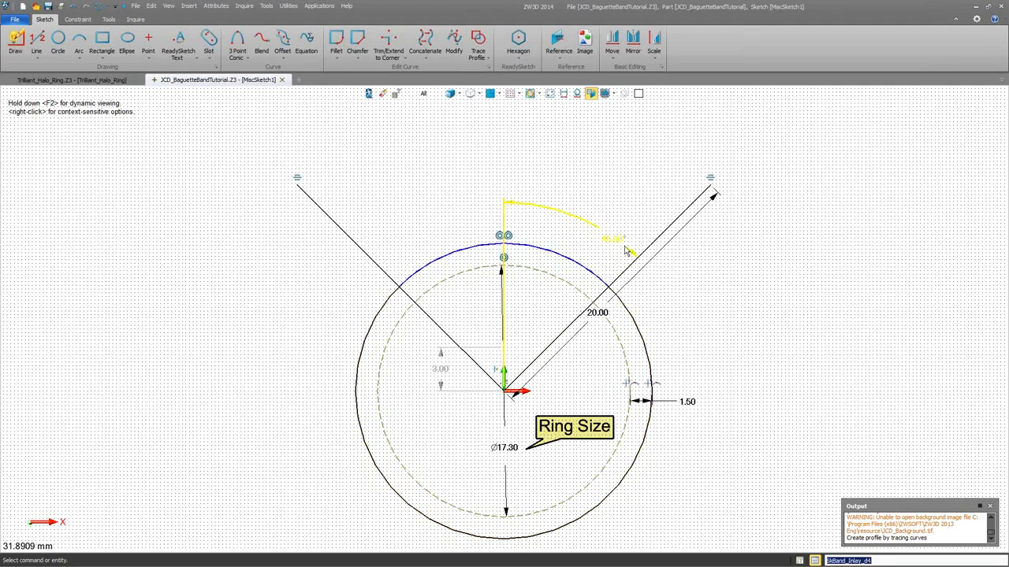
{"action": "right_click", "coordinate": [619, 153]}
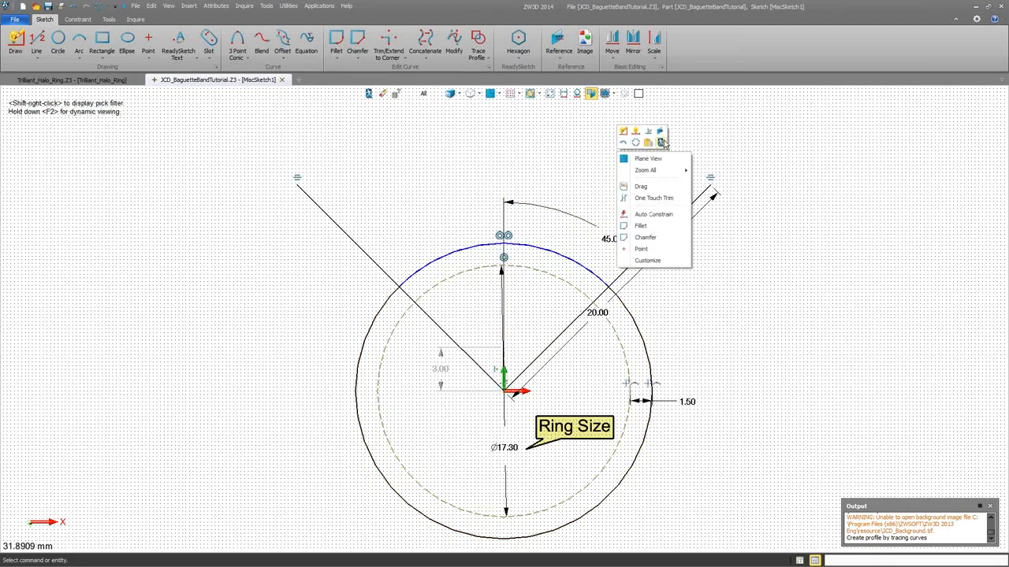
{"action": "left_click", "coordinate": [662, 143]}
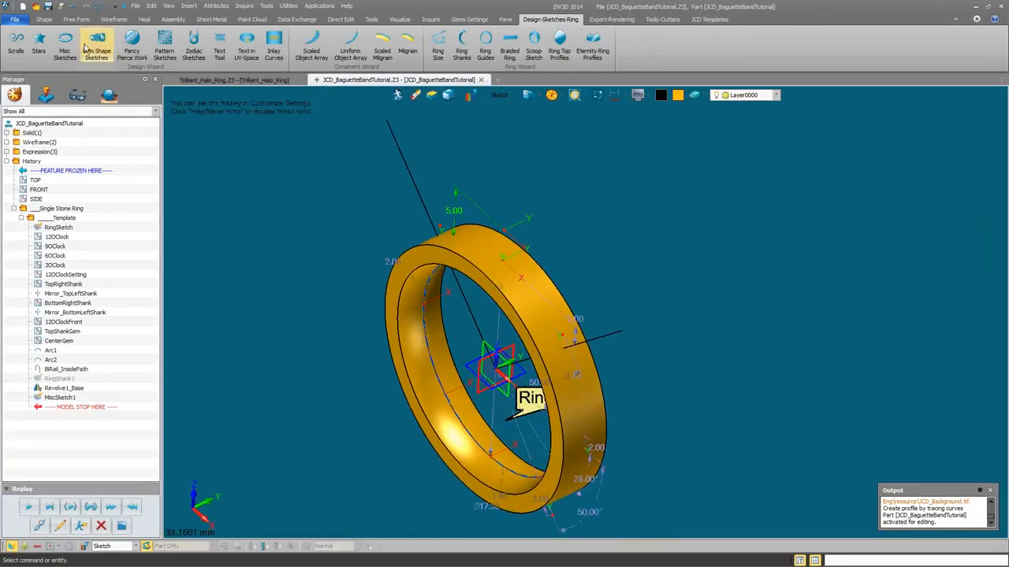
Start a Symmetrical Extrude with an end distance of 1.5, and choose the first profile-cap setting
{"action": "left_click", "coordinate": [43, 19]}
{"action": "left_click", "coordinate": [59, 44]}
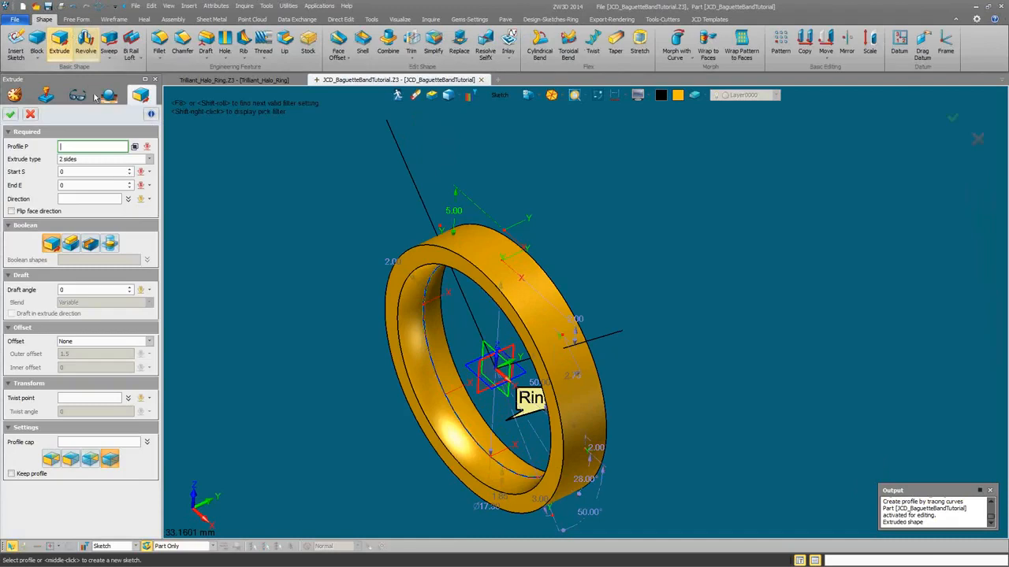
{"action": "left_click", "coordinate": [149, 159]}
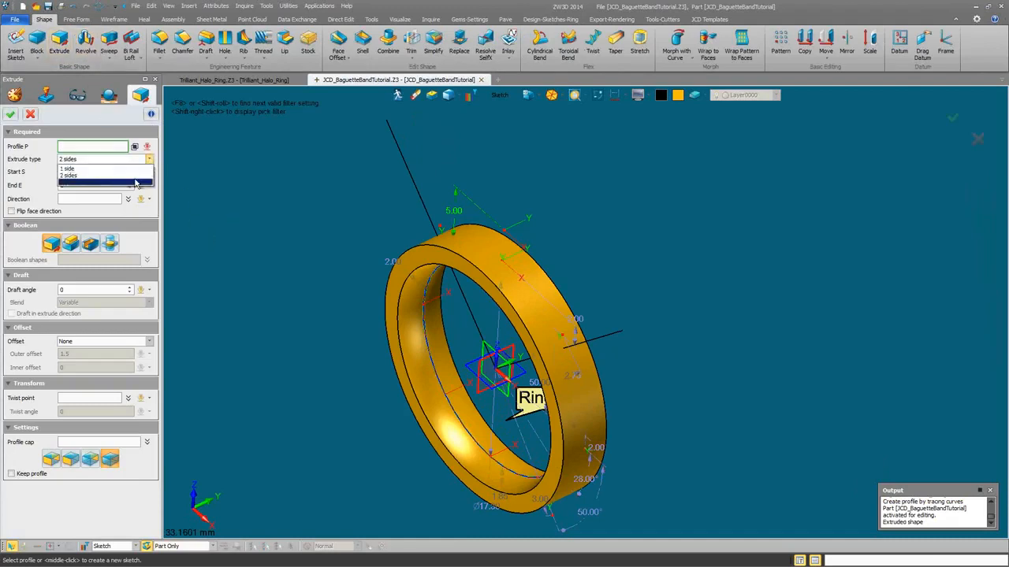
{"action": "left_click", "coordinate": [135, 182]}
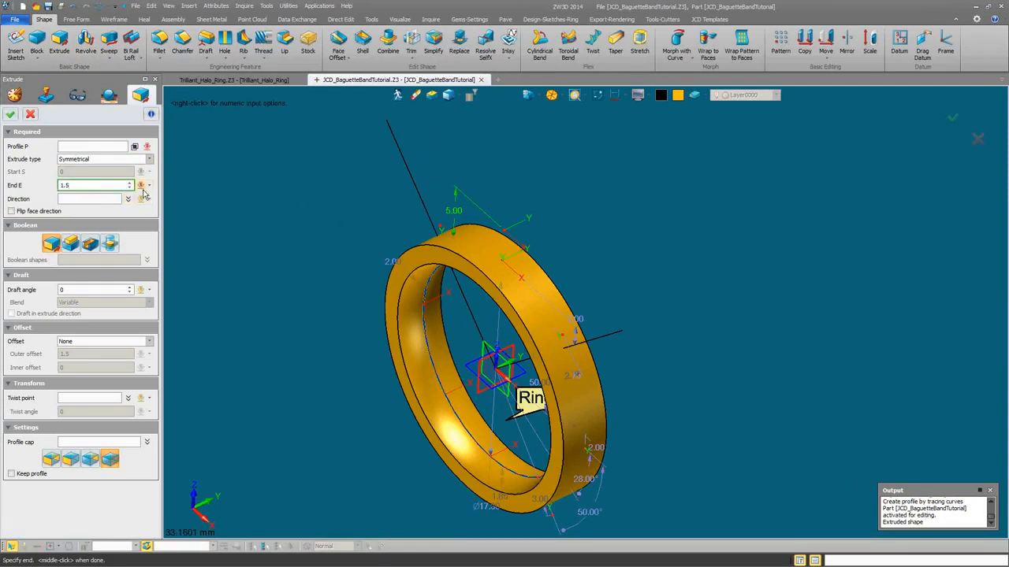
{"action": "left_click", "coordinate": [49, 462]}
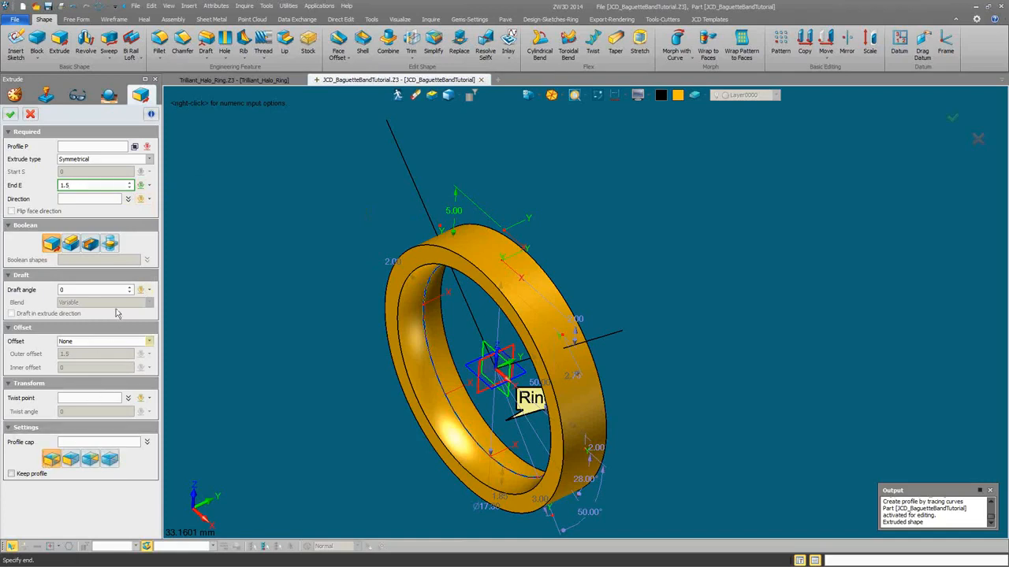
Set the extrude offset to Thicken with an inner offset of 0, and use the band inlay sketch as the profile
{"action": "left_click", "coordinate": [148, 341]}
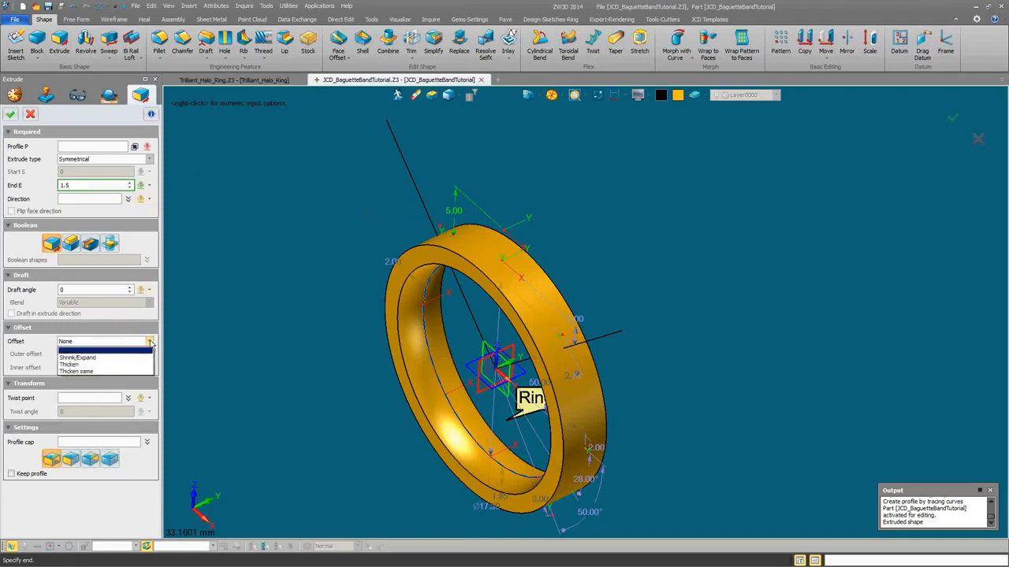
{"action": "left_click", "coordinate": [132, 359]}
{"action": "left_click", "coordinate": [119, 368]}
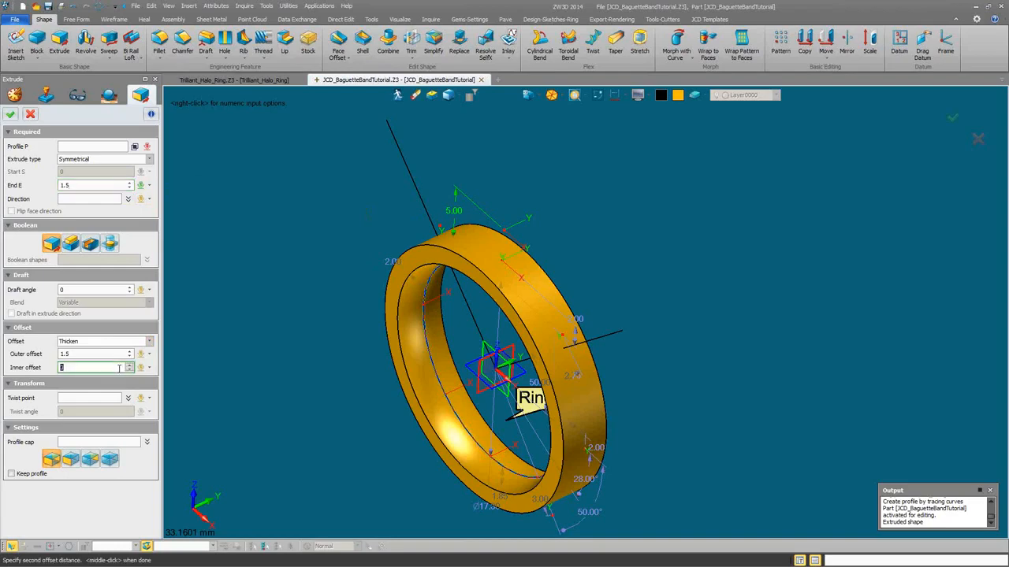
{"action": "left_click", "coordinate": [96, 147]}
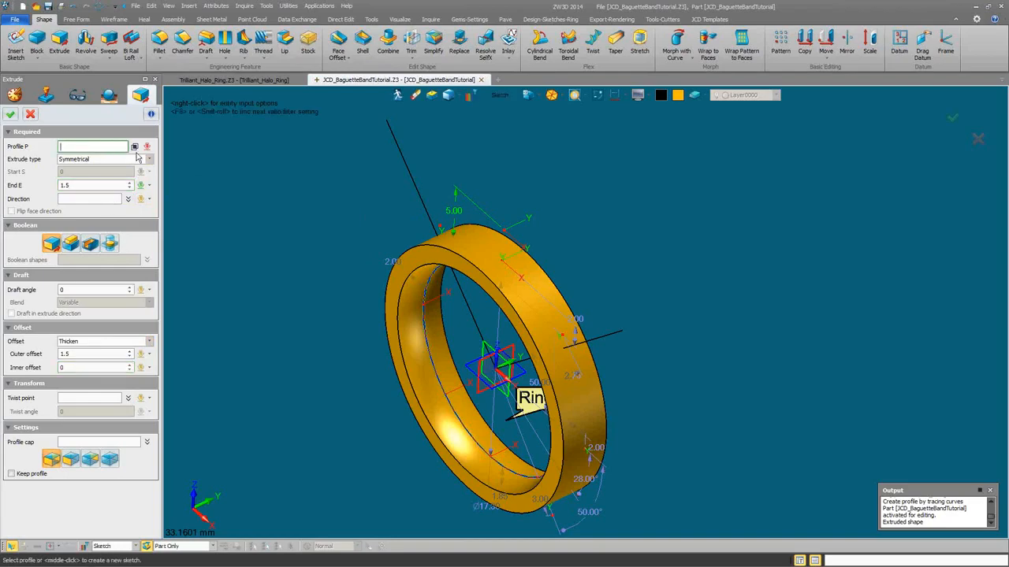
{"action": "middle_click", "coordinate": [416, 186]}
{"action": "right_click_drag", "start_coordinate": [269, 299], "coordinate": [283, 258]}
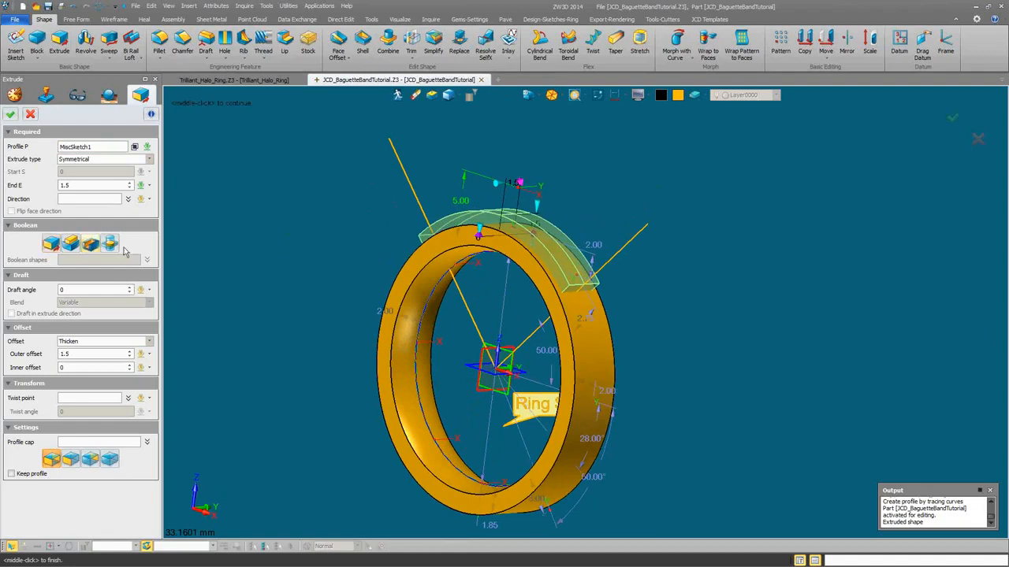
Set the extrude to remove material with a 3.64 inner offset, and cut the channel through the upper part of the band
{"action": "right_click_drag", "start_coordinate": [300, 219], "coordinate": [297, 247]}
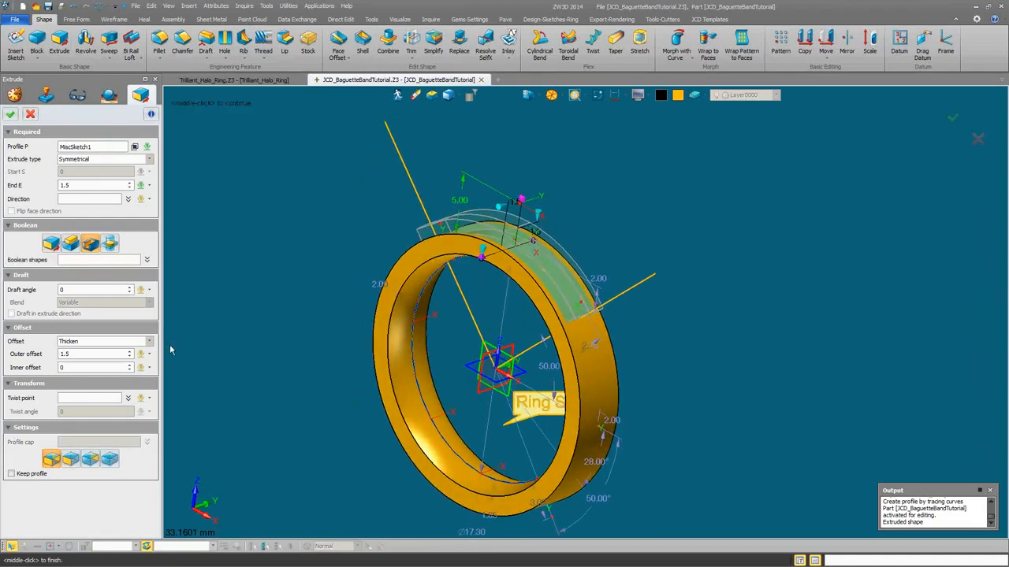
{"action": "left_click", "coordinate": [117, 367]}
{"action": "left_click", "coordinate": [450, 292]}
{"action": "right_click_drag", "start_coordinate": [451, 292], "coordinate": [505, 258]}
{"action": "scroll", "coordinate": [382, 315], "scroll_direction": "up", "scroll_amount": 2}
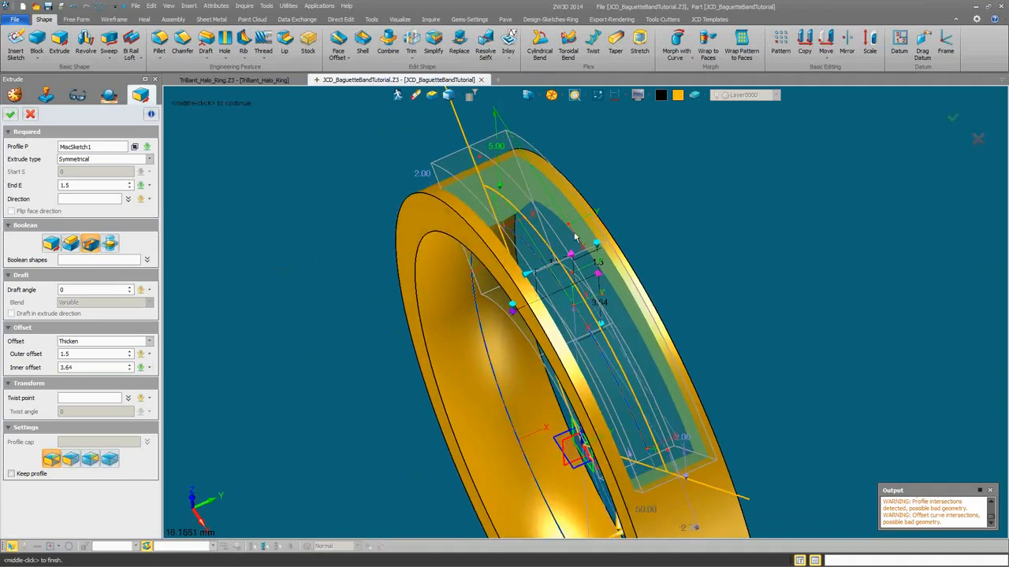
{"action": "scroll", "coordinate": [347, 233], "scroll_direction": "down", "scroll_amount": 3}
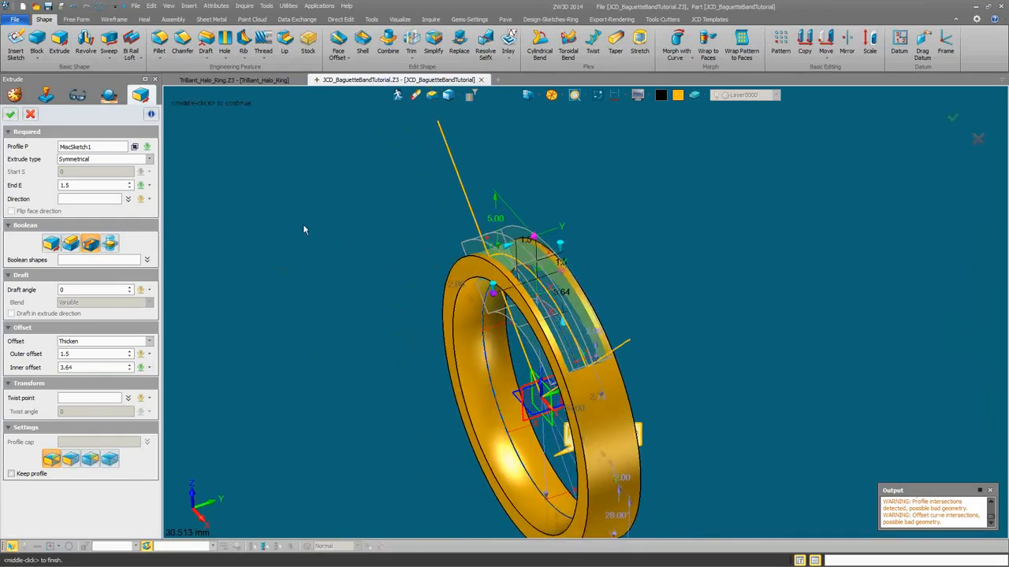
{"action": "left_click", "coordinate": [11, 116]}
Complete the channel cut, and start a Ruled surface with picking limited to edges
{"action": "middle_click_drag", "start_coordinate": [457, 264], "coordinate": [476, 253]}
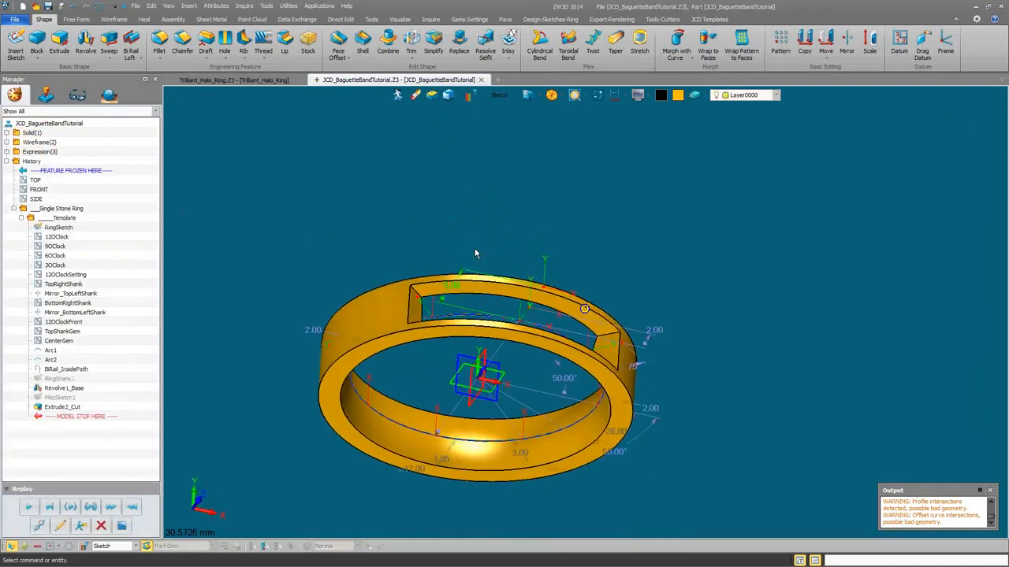
{"action": "scroll", "coordinate": [475, 249], "scroll_direction": "up", "scroll_amount": 3}
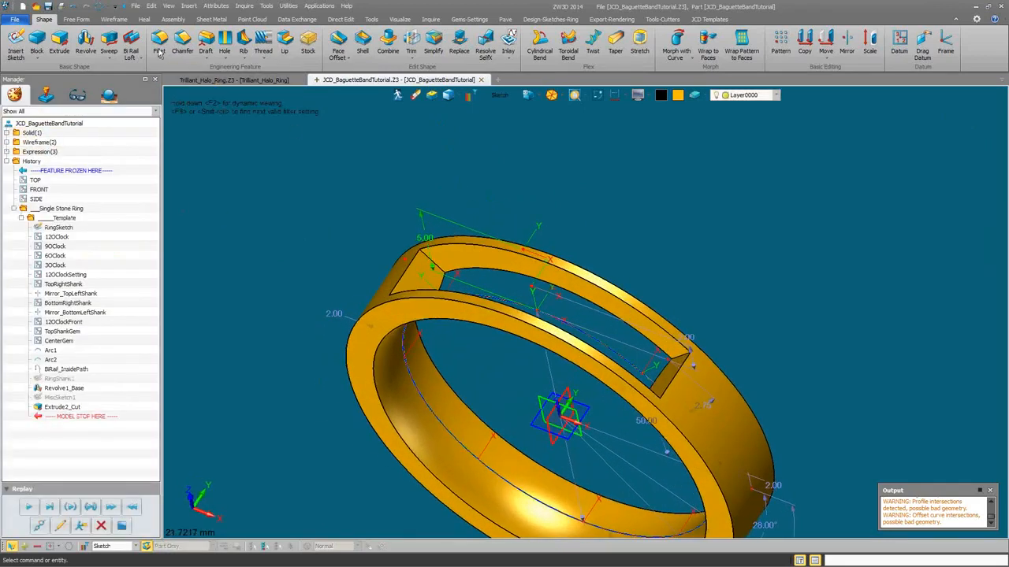
{"action": "left_click", "coordinate": [77, 19]}
{"action": "left_click", "coordinate": [36, 46]}
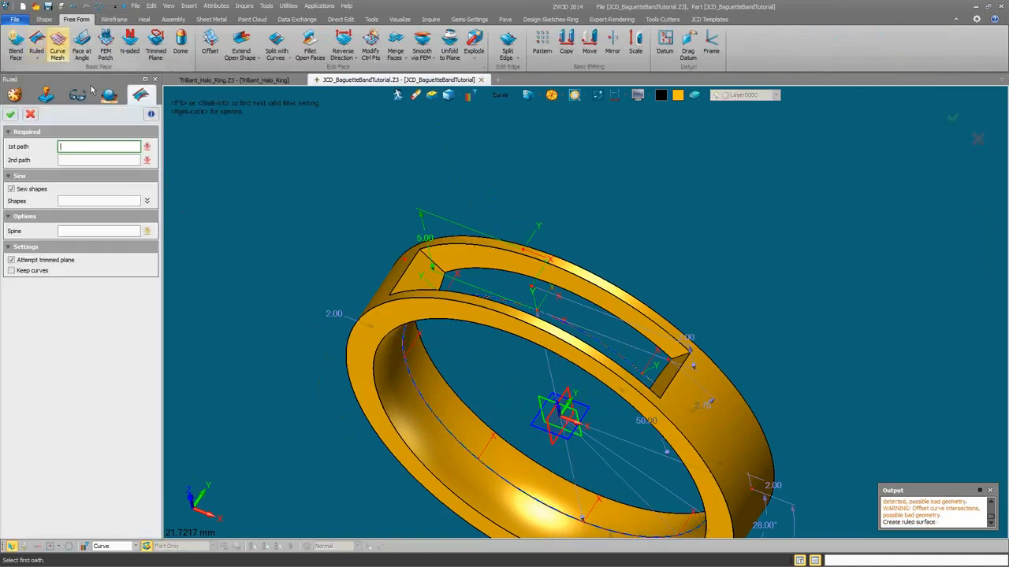
{"action": "left_click", "coordinate": [499, 95]}
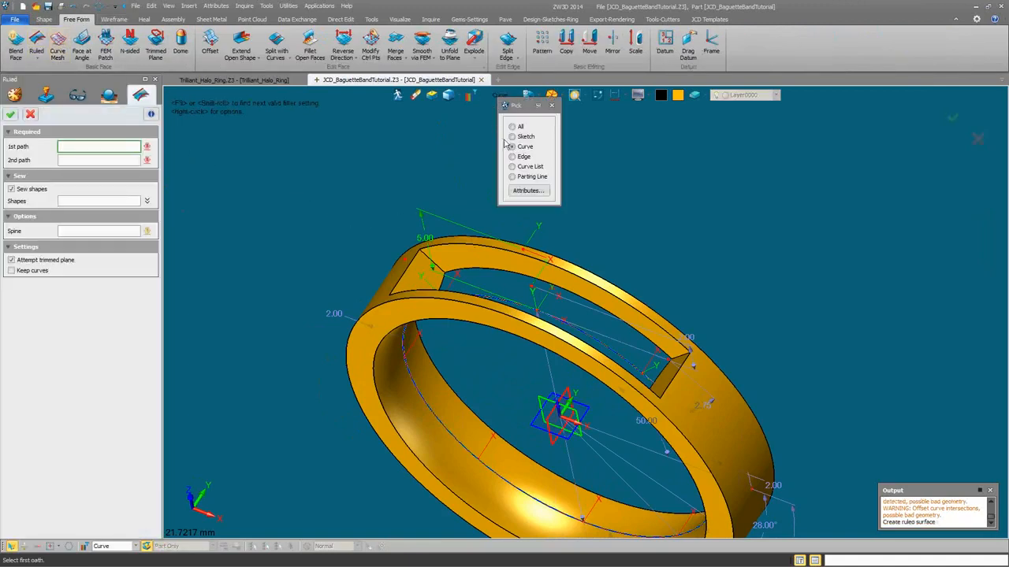
{"action": "left_click", "coordinate": [513, 157]}
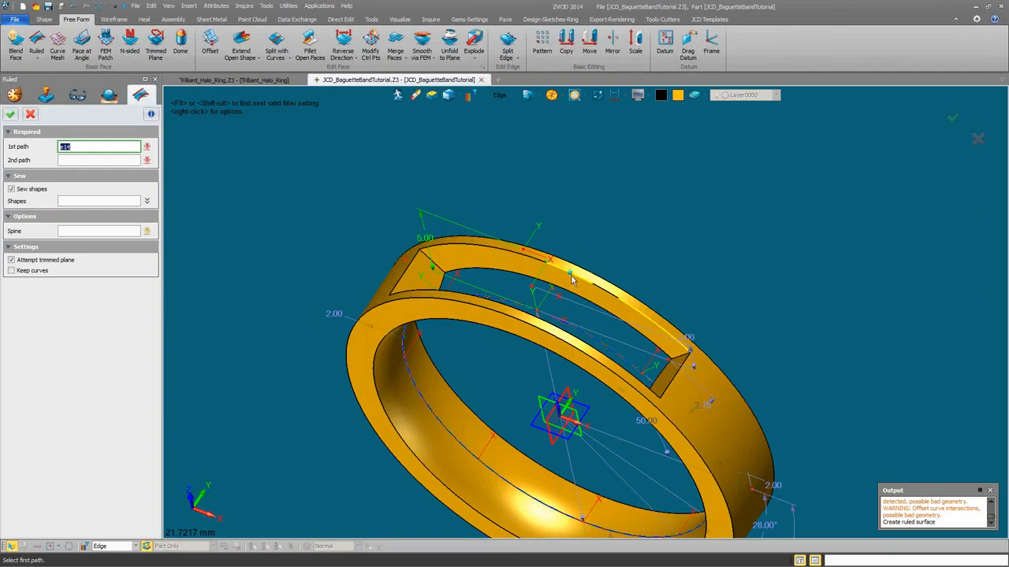
Create a ruled surface over the channel opening, using curve lists of its two long outer edges as the first and second paths
{"action": "right_click", "coordinate": [354, 171]}
{"action": "left_click", "coordinate": [370, 177]}
{"action": "left_click", "coordinate": [478, 248]}
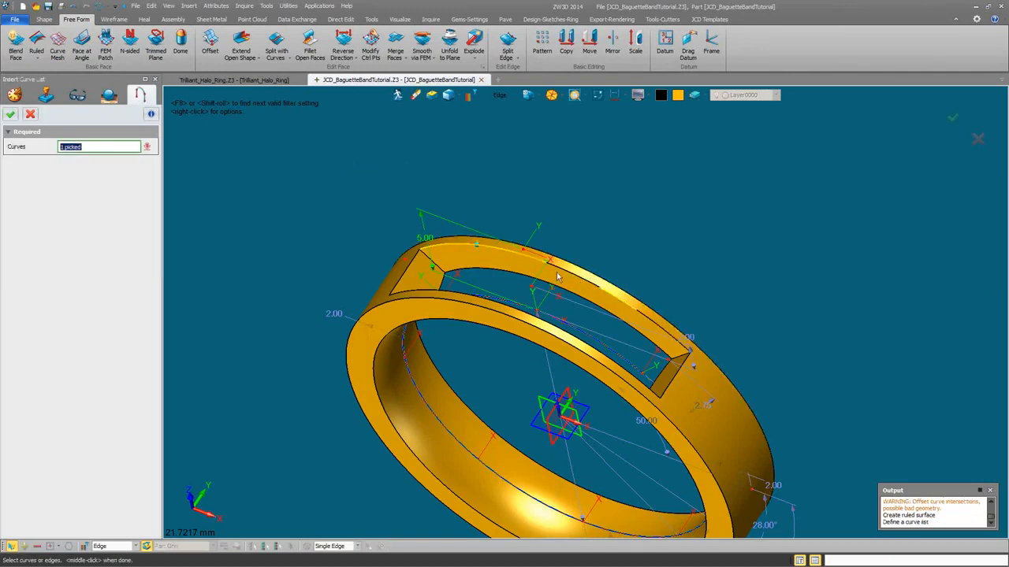
{"action": "middle_click", "coordinate": [352, 182]}
{"action": "right_click", "coordinate": [345, 175]}
{"action": "left_click", "coordinate": [363, 181]}
{"action": "left_click", "coordinate": [543, 319]}
{"action": "middle_click", "coordinate": [349, 223]}
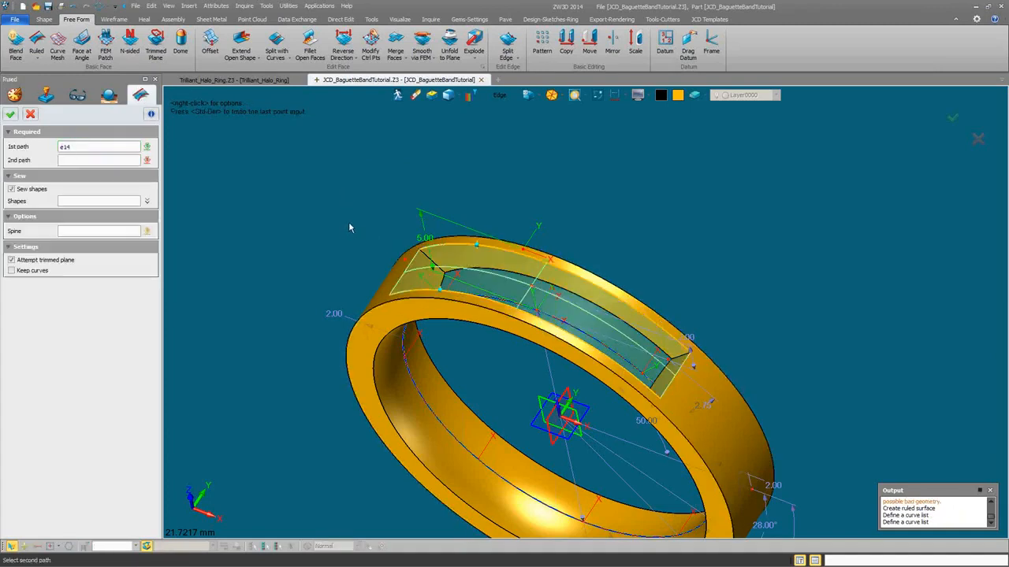
{"action": "left_click", "coordinate": [10, 115]}
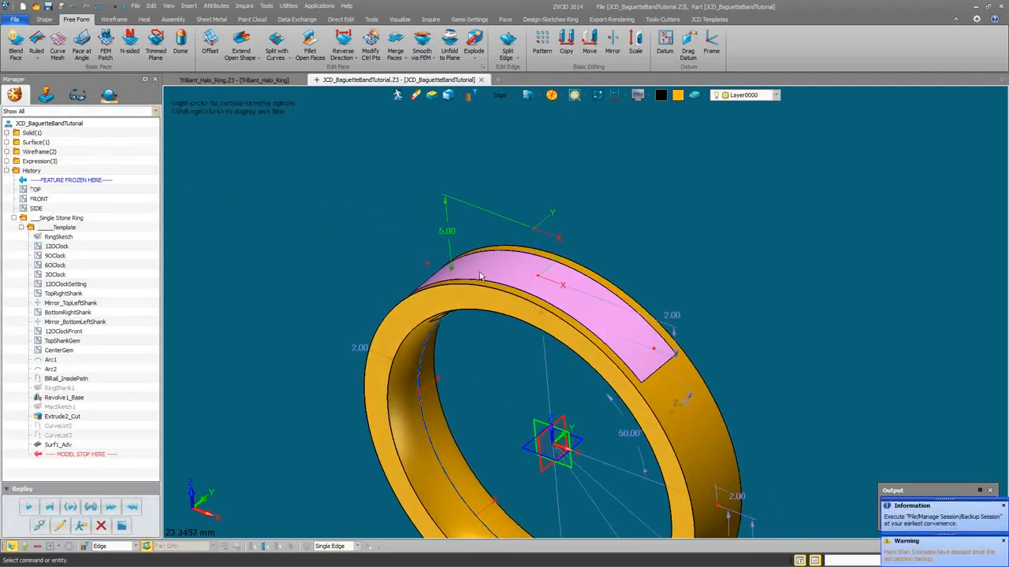
Limit picking to faces, and reverse the direction of the ruled surface covering the channel
{"action": "right_click", "coordinate": [426, 212], "text": "shift"}
{"action": "left_click", "coordinate": [448, 308]}
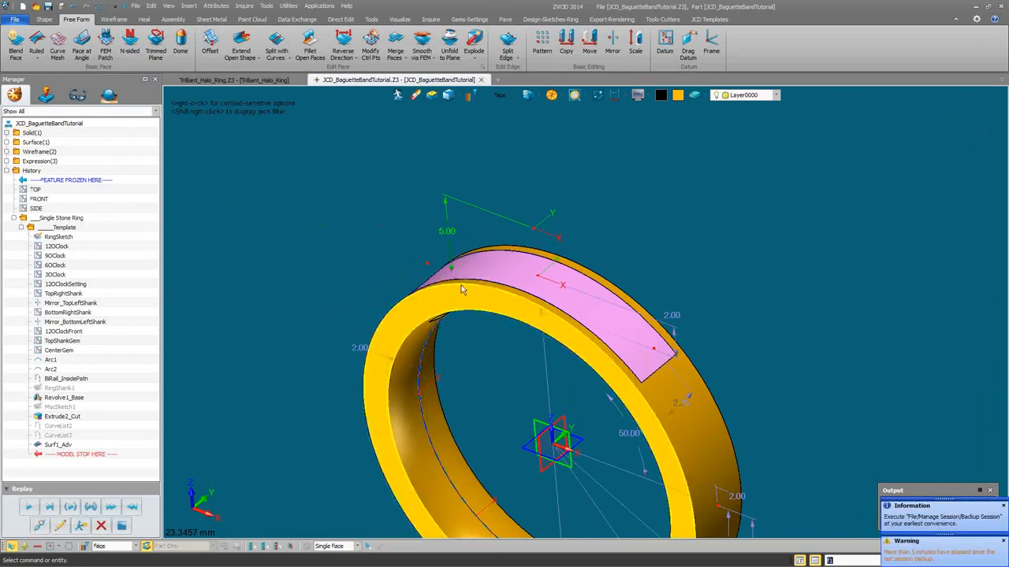
{"action": "right_click", "coordinate": [509, 271]}
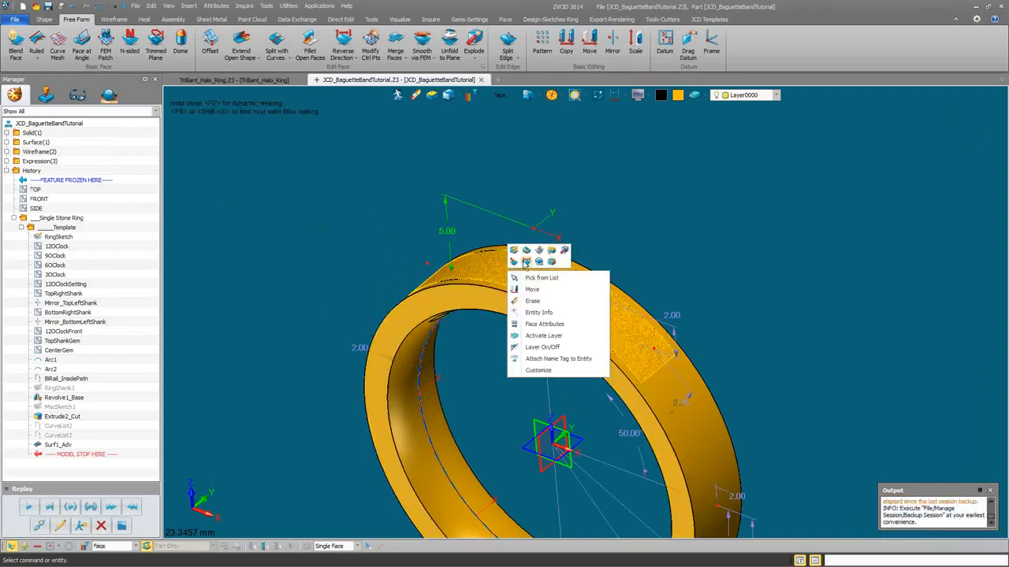
{"action": "left_click", "coordinate": [534, 261]}
Start a Baguette/Square between 2 Curves layout, with the channel's two long outer edges as Curves A and B and the ruled surface as support
{"action": "scroll", "coordinate": [358, 217], "scroll_direction": "down", "scroll_amount": 3}
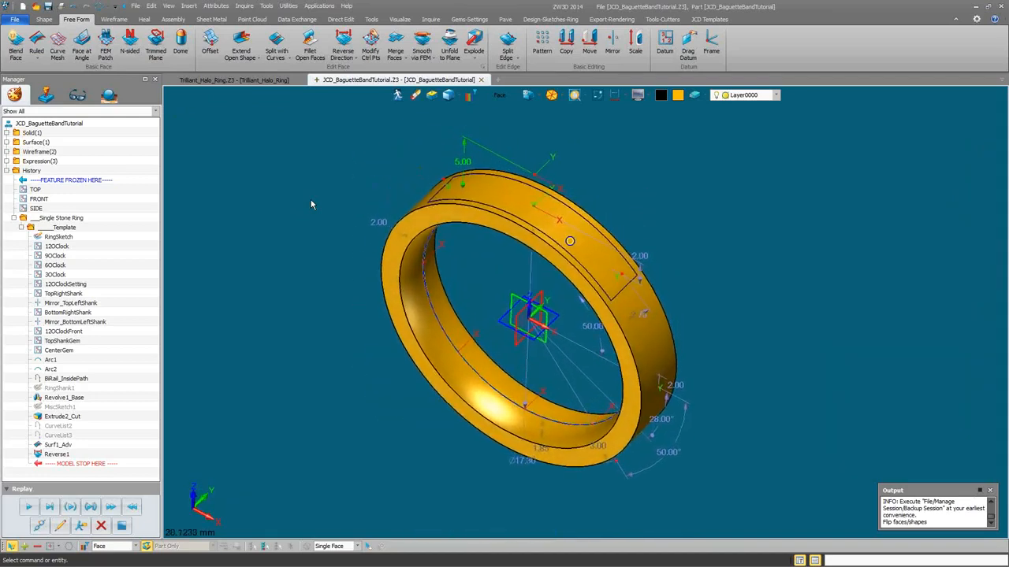
{"action": "left_click", "coordinate": [505, 20]}
{"action": "left_click", "coordinate": [226, 48]}
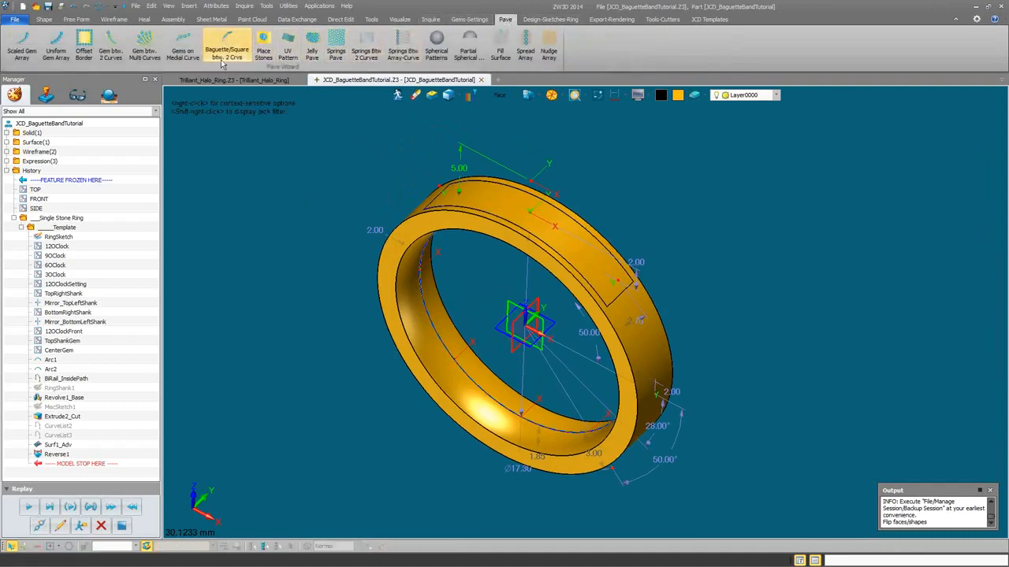
{"action": "left_click", "coordinate": [331, 147]}
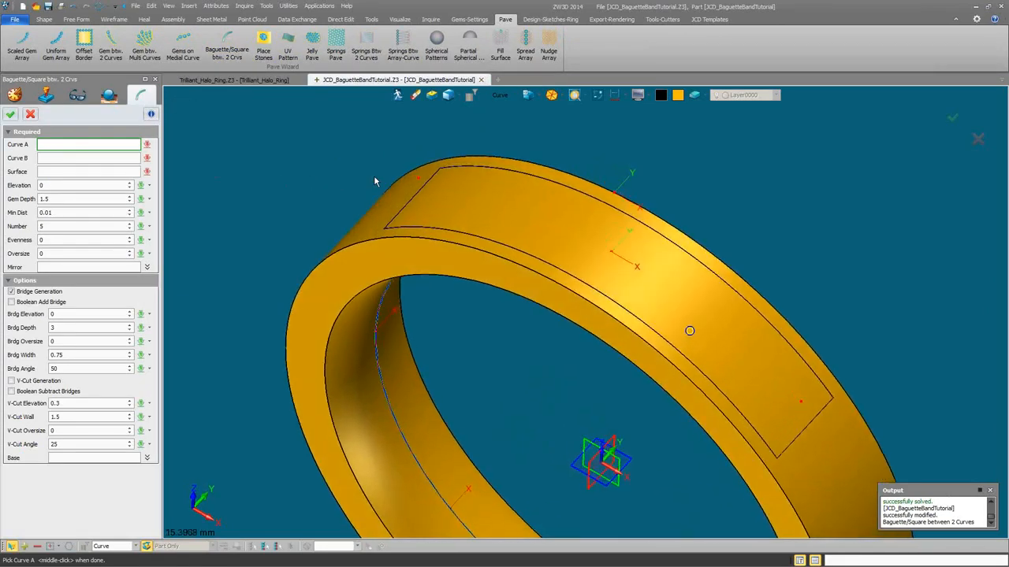
{"action": "left_click", "coordinate": [505, 96]}
{"action": "left_click", "coordinate": [518, 138]}
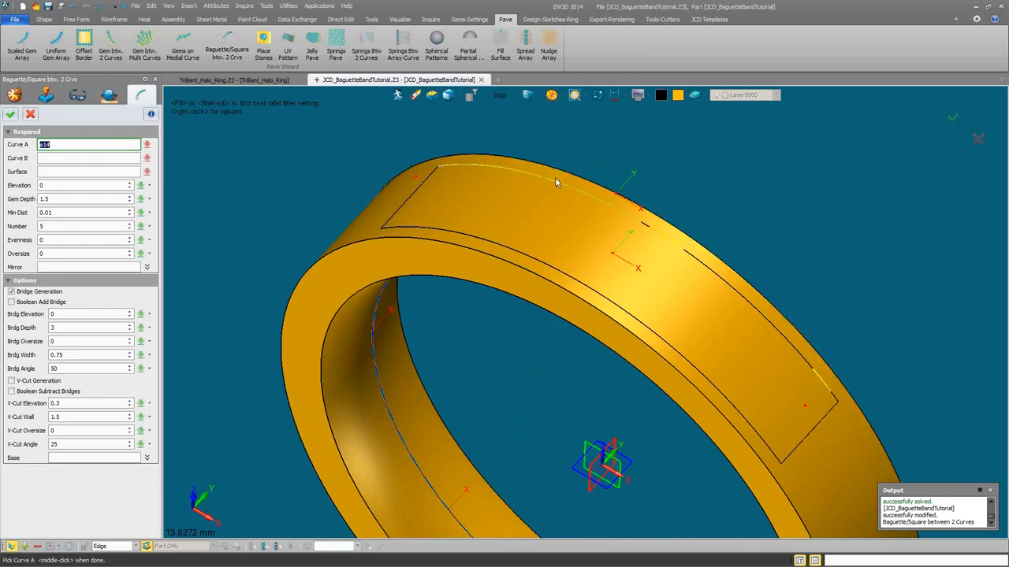
{"action": "left_click", "coordinate": [620, 215]}
{"action": "middle_click", "coordinate": [294, 144]}
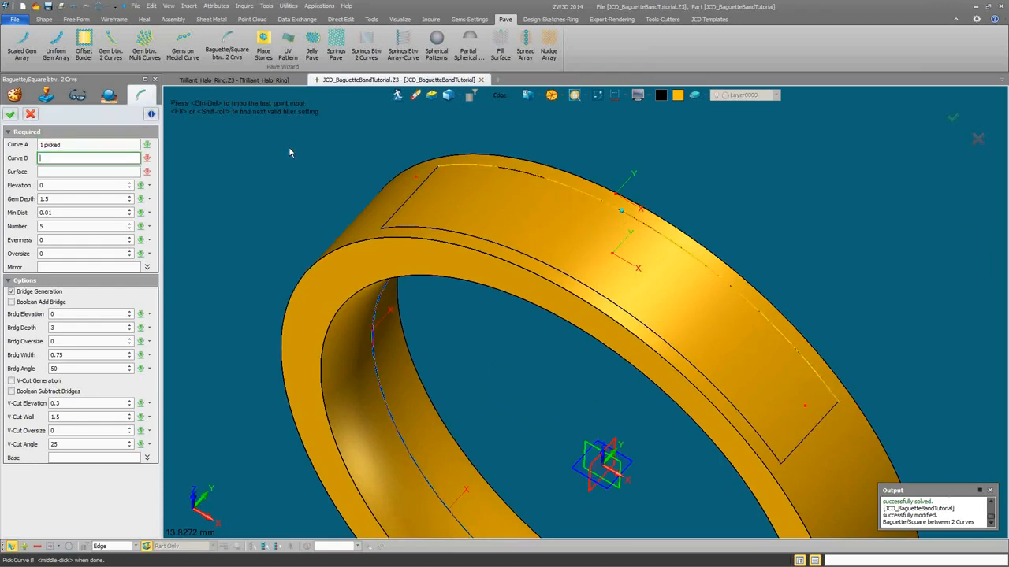
{"action": "left_click", "coordinate": [564, 276]}
{"action": "middle_click", "coordinate": [353, 177]}
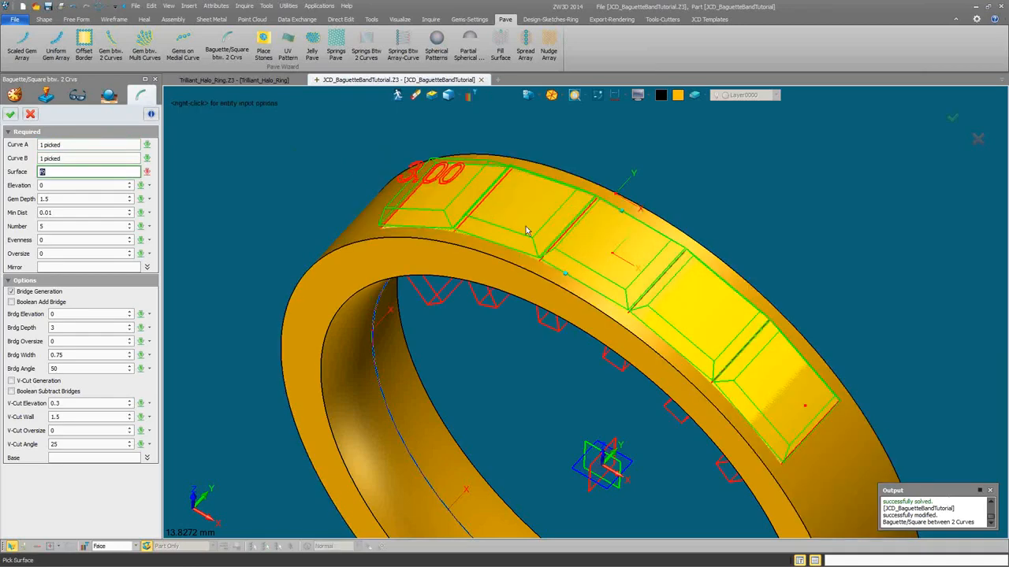
{"action": "left_click", "coordinate": [504, 220]}
Set the number of baguettes to 7 and the gem depth to 1.25
{"action": "scroll", "coordinate": [297, 195], "scroll_direction": "down", "scroll_amount": 3}
{"action": "left_click", "coordinate": [92, 228]}
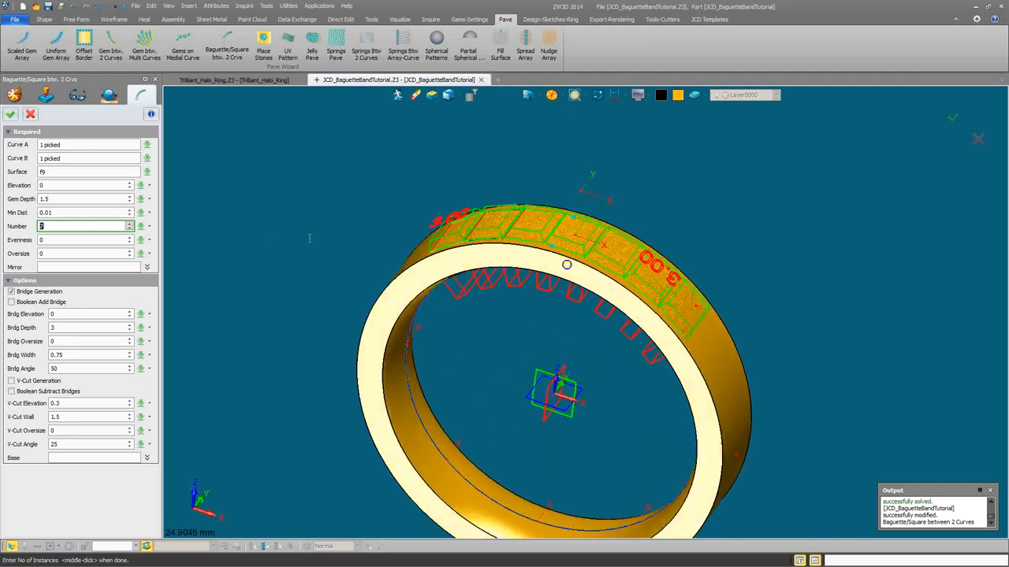
{"action": "right_click_drag", "start_coordinate": [573, 256], "coordinate": [568, 256]}
{"action": "scroll", "coordinate": [578, 245], "scroll_direction": "up", "scroll_amount": 2}
{"action": "left_click", "coordinate": [77, 200]}
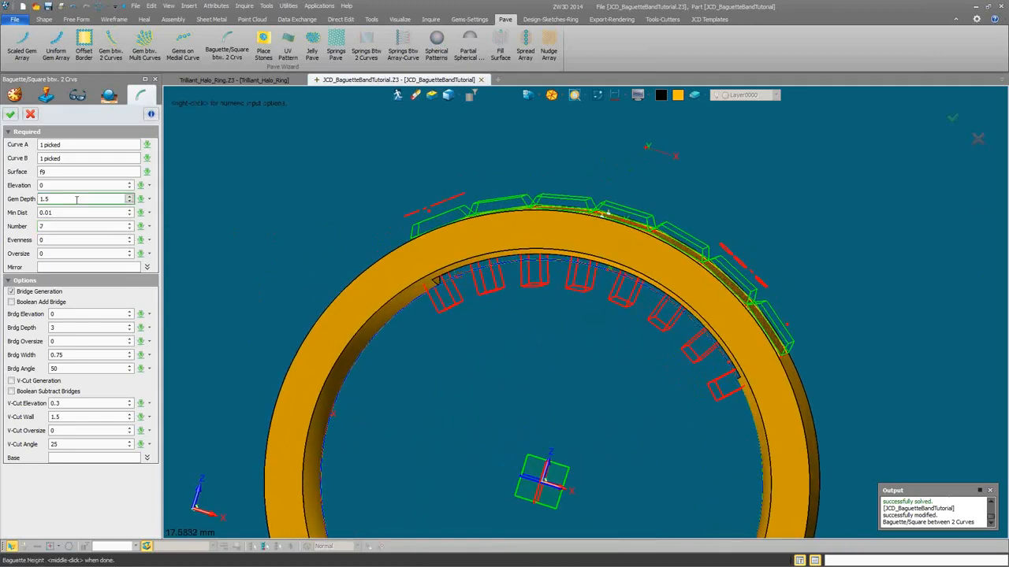
{"action": "double_click", "coordinate": [77, 199]}
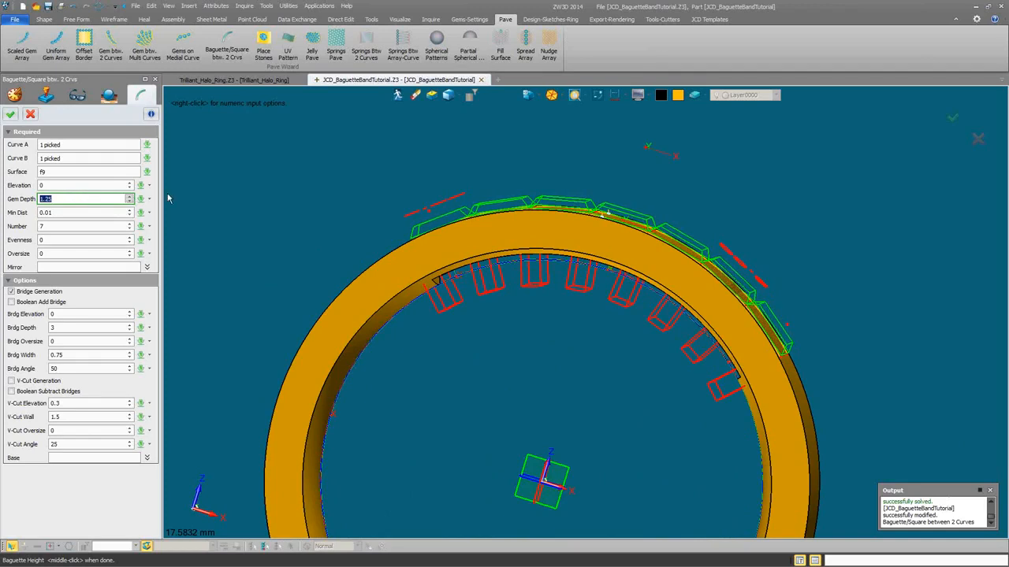
Show the ring in wireframe from the front, and set the gem elevation to -0.19
{"action": "left_click", "coordinate": [553, 94]}
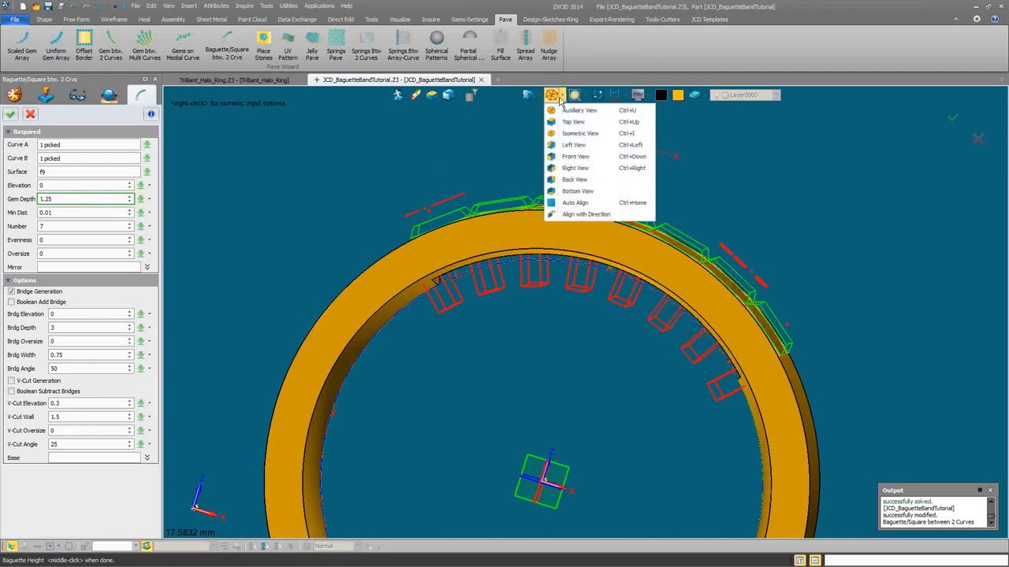
{"action": "left_click", "coordinate": [564, 156]}
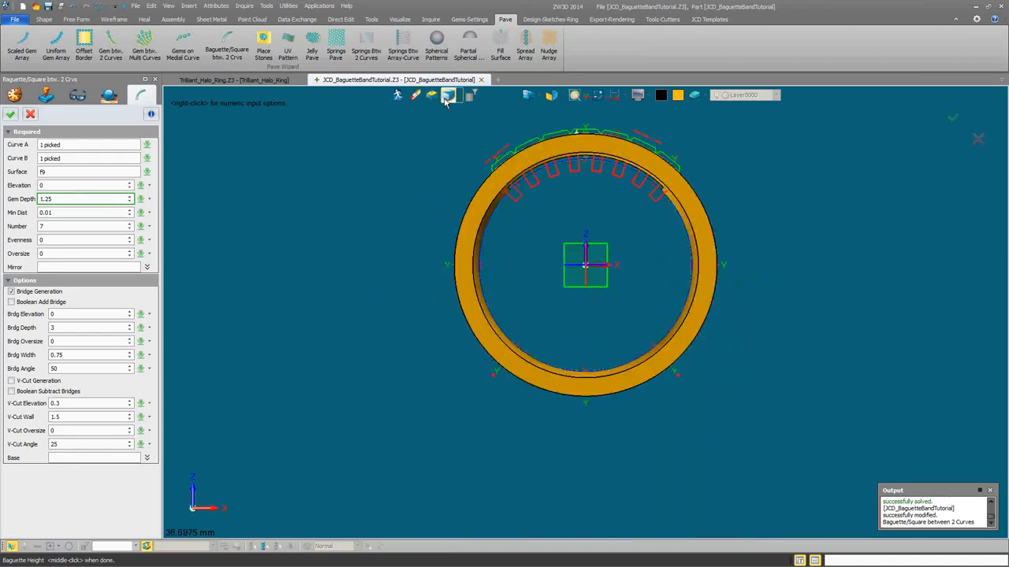
{"action": "left_click", "coordinate": [447, 95]}
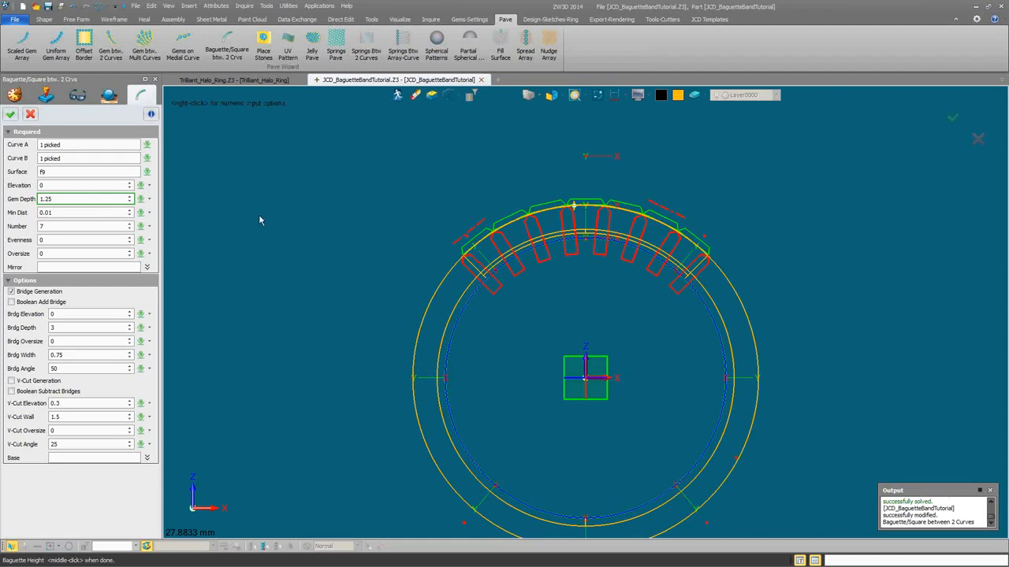
{"action": "left_click", "coordinate": [67, 184]}
{"action": "scroll", "coordinate": [67, 184], "scroll_direction": "down", "scroll_amount": 17}
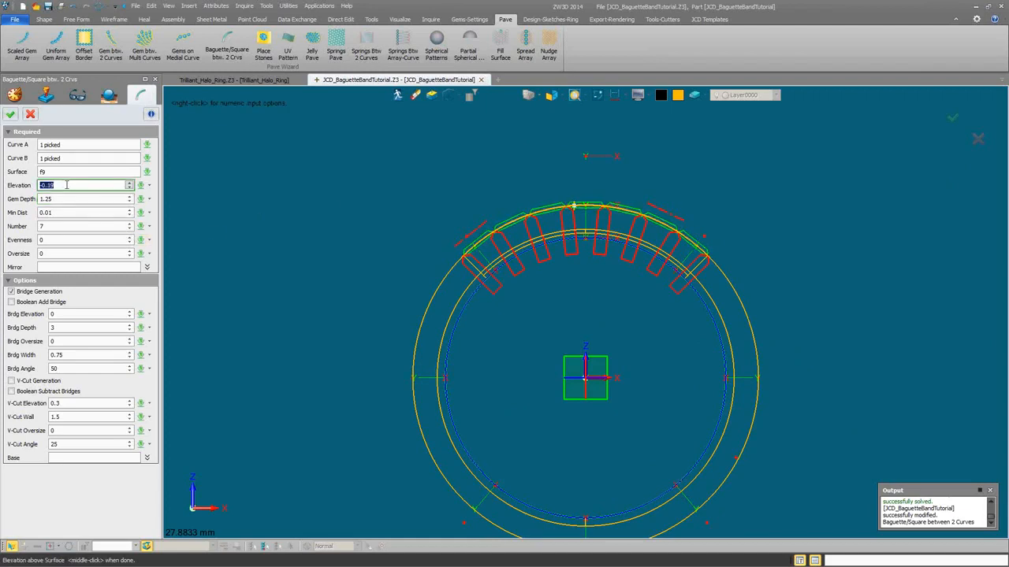
Set the bridges' elevation to -0.5, width to 0.51, angle to 40 and depth to 2, using a linear step size of 1
{"action": "left_click", "coordinate": [81, 313]}
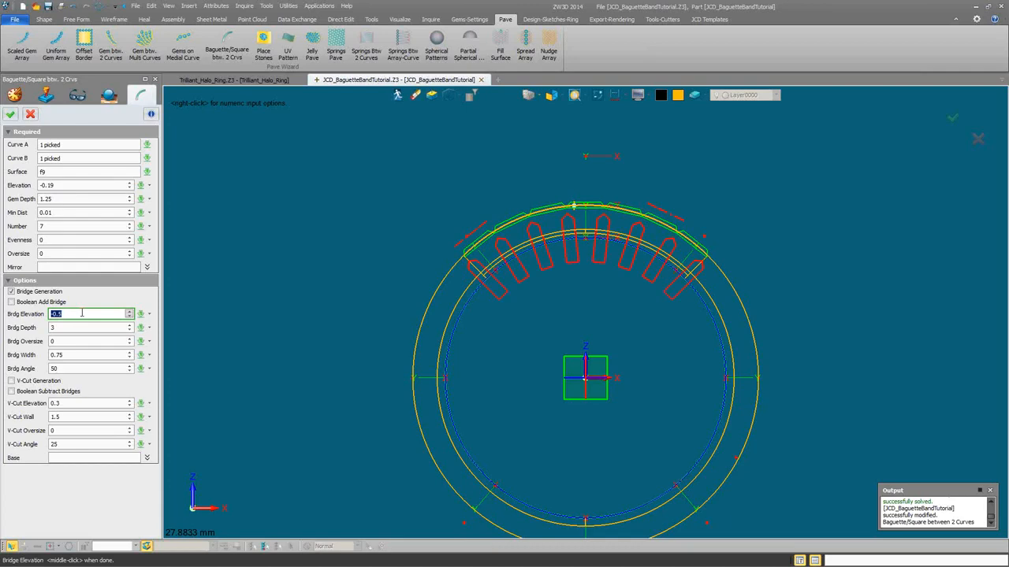
{"action": "left_click", "coordinate": [77, 354]}
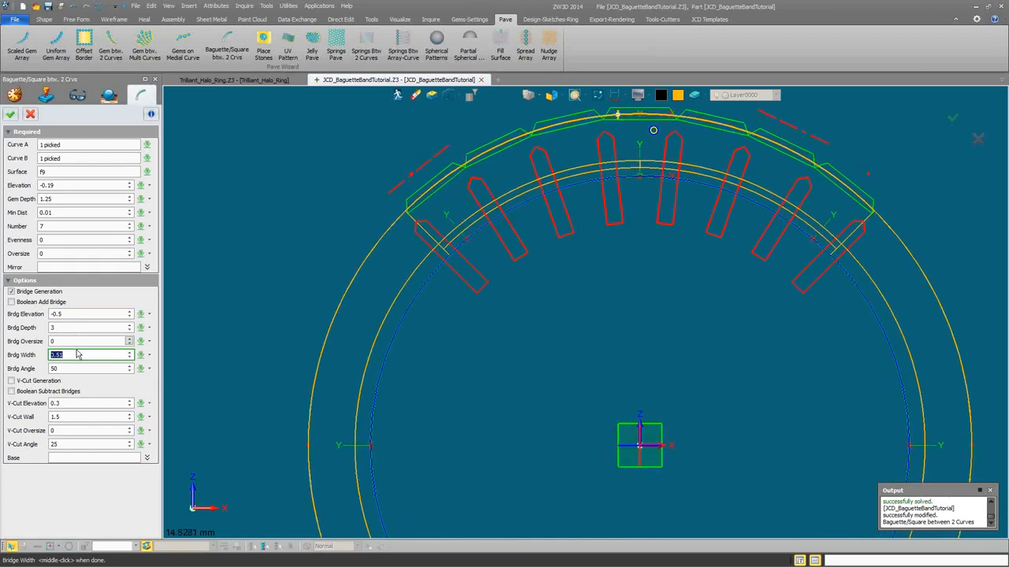
{"action": "left_click", "coordinate": [85, 369]}
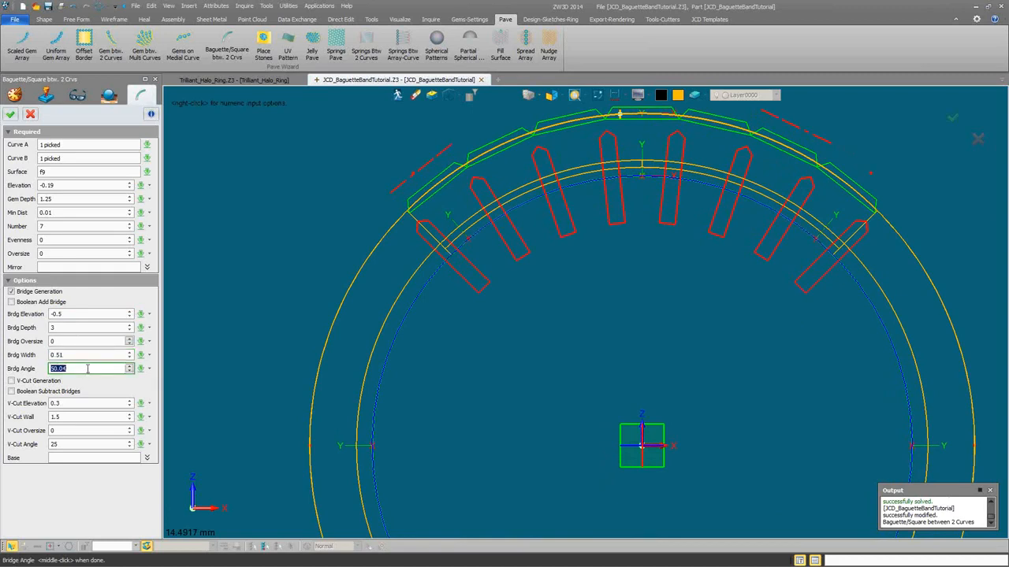
{"action": "right_click", "coordinate": [217, 274]}
{"action": "left_click", "coordinate": [243, 314]}
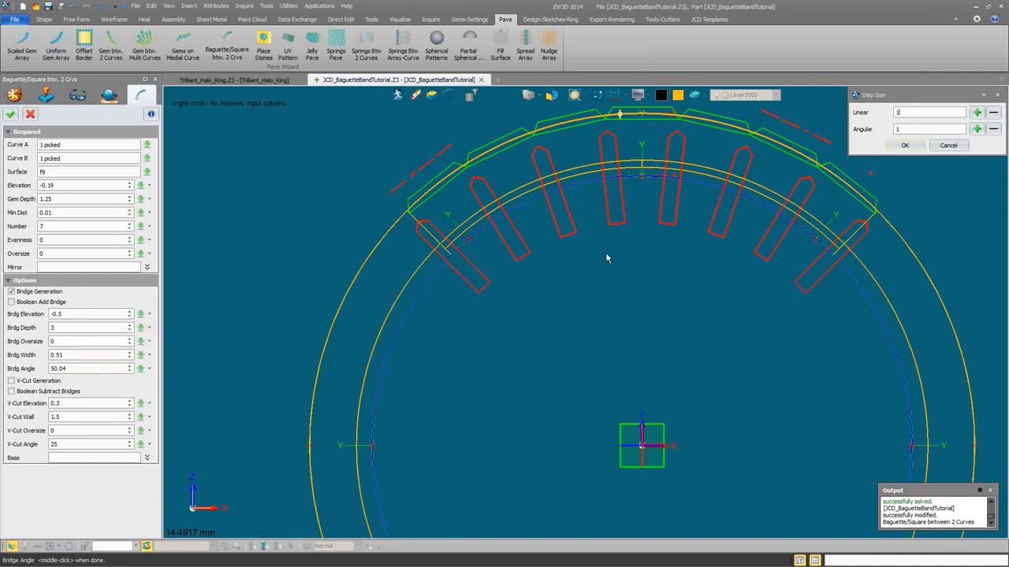
{"action": "left_click", "coordinate": [904, 147]}
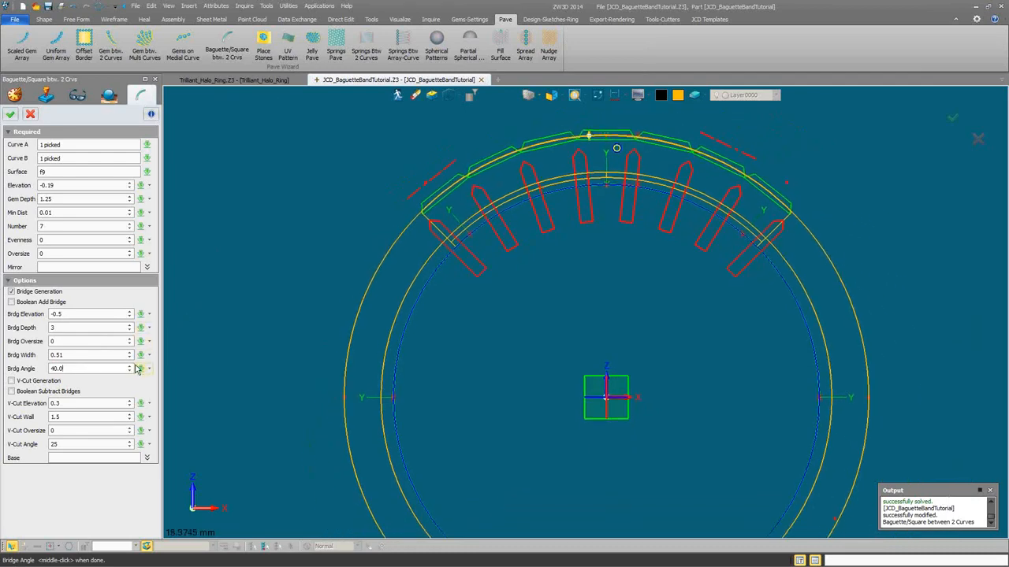
{"action": "left_click", "coordinate": [89, 328]}
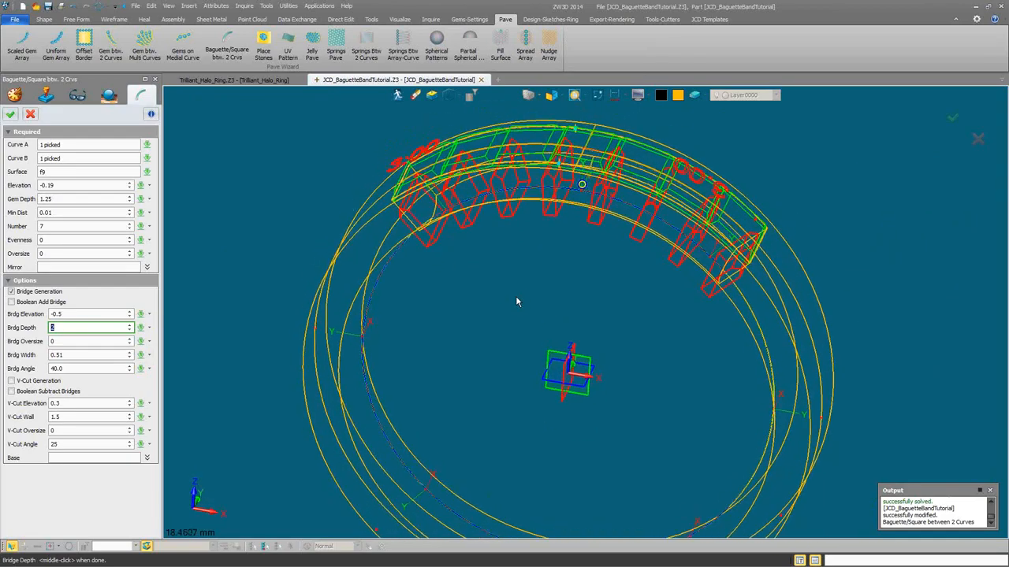
Reduce the linear step size, and set the gem elevation to -0.25
{"action": "left_click", "coordinate": [89, 185]}
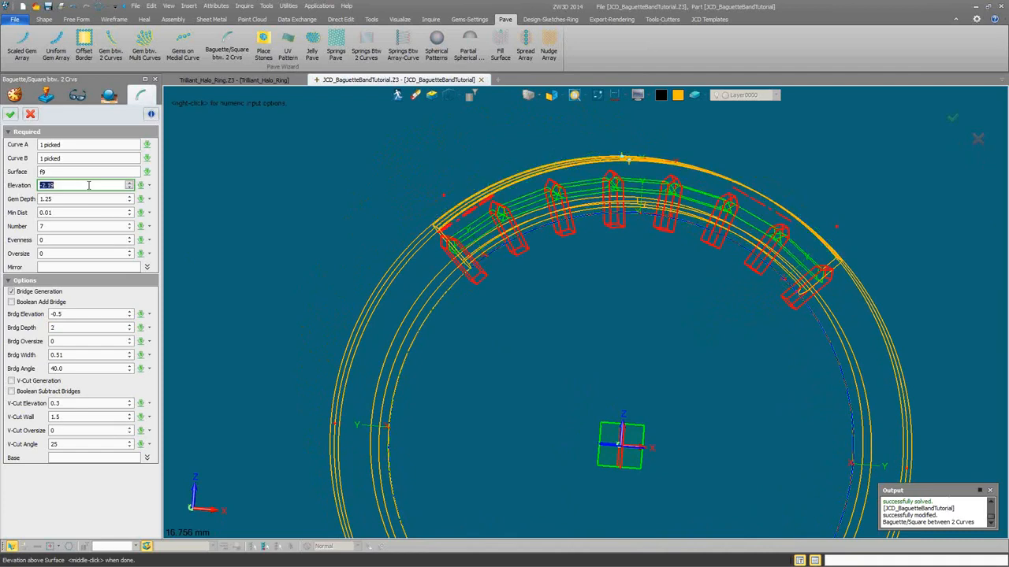
{"action": "right_click", "coordinate": [230, 195]}
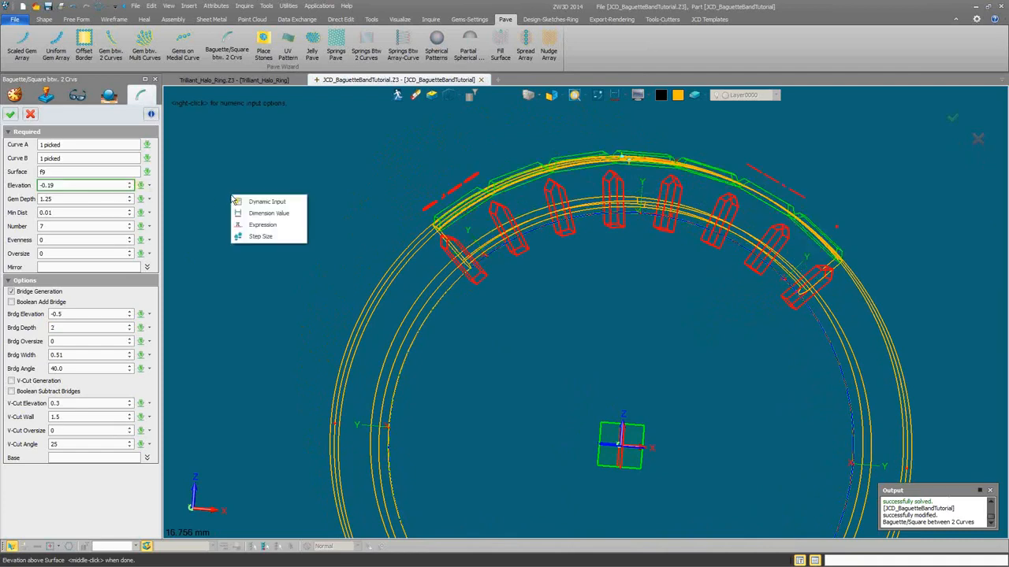
{"action": "left_click", "coordinate": [255, 238]}
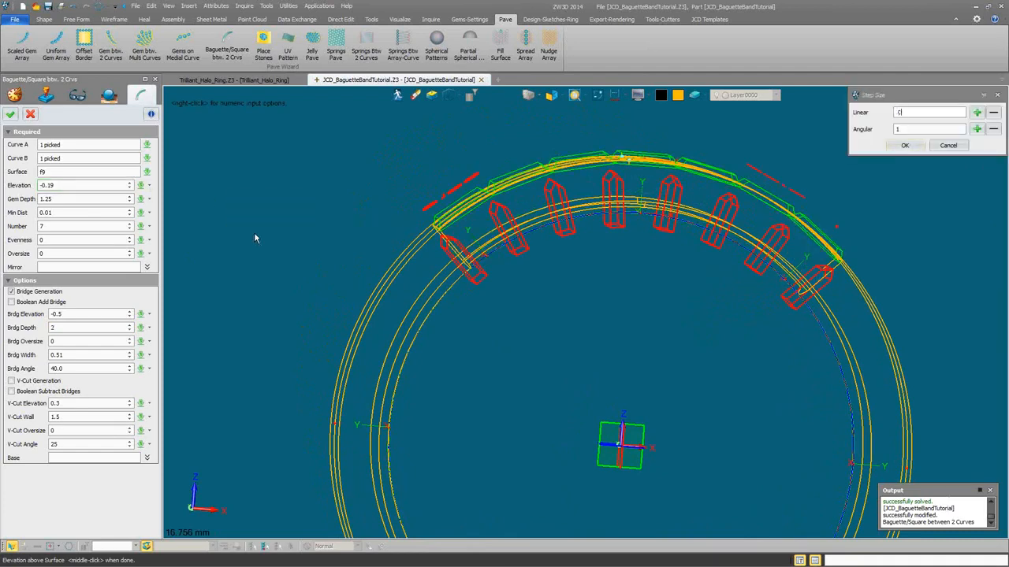
{"action": "left_click", "coordinate": [903, 146]}
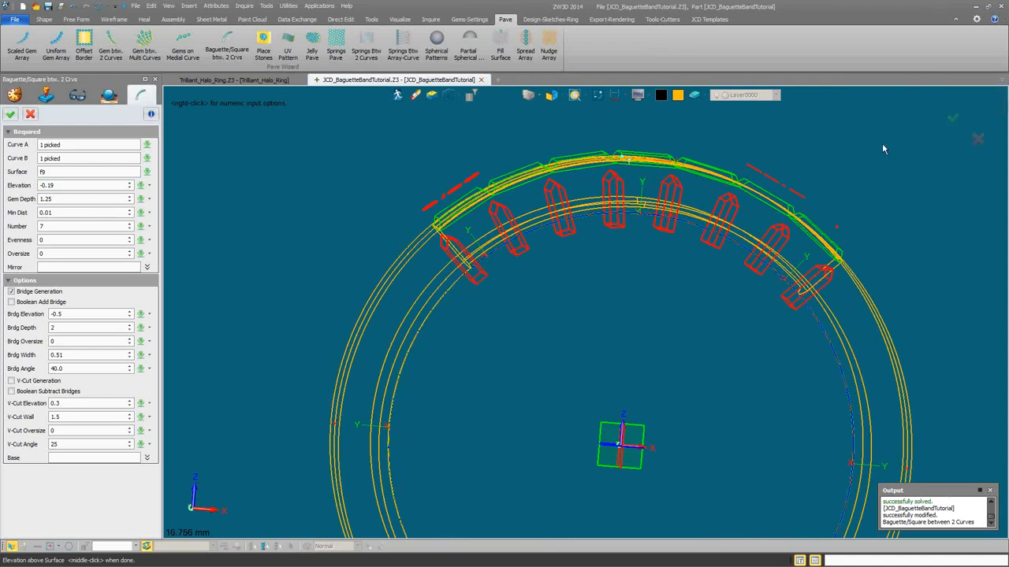
{"action": "scroll", "coordinate": [81, 187], "scroll_direction": "down", "scroll_amount": 3}
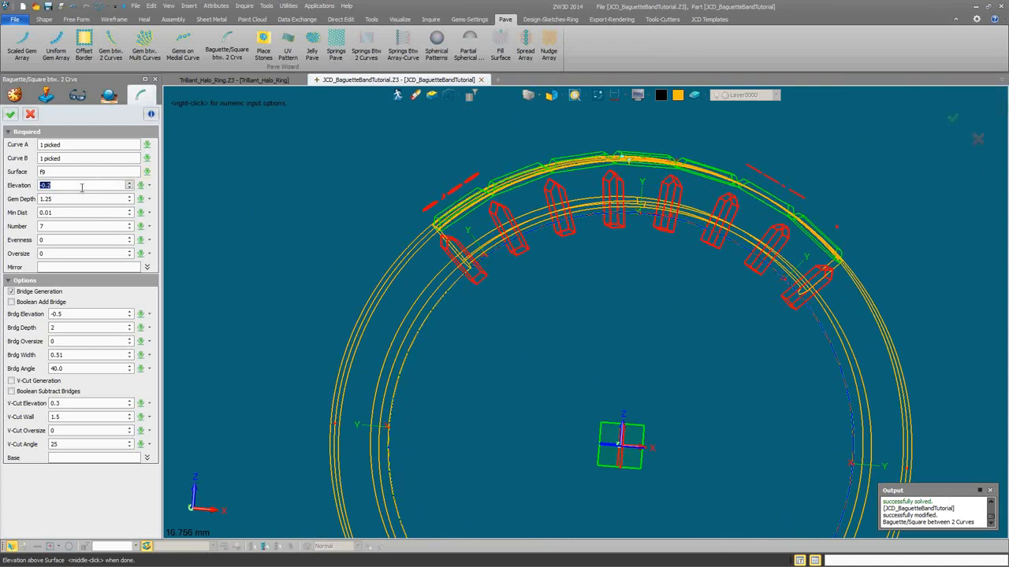
{"action": "scroll", "coordinate": [82, 187], "scroll_direction": "down", "scroll_amount": 2}
{"action": "right_click_drag", "start_coordinate": [658, 175], "coordinate": [636, 182]}
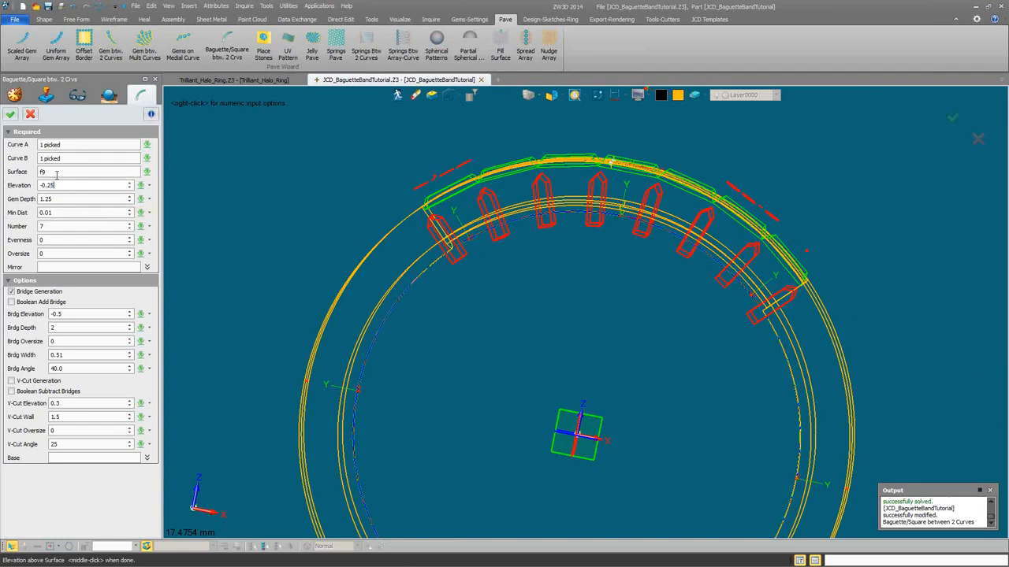
Generate the seven baguettes with their bridges and show the ring shaded
{"action": "left_click", "coordinate": [11, 112]}
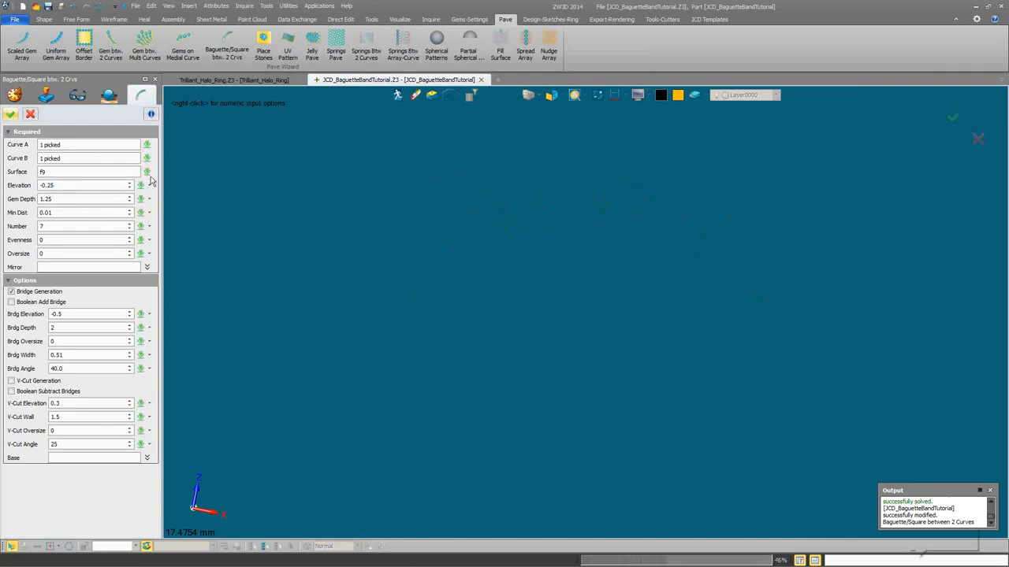
{"action": "right_click_drag", "start_coordinate": [310, 203], "coordinate": [457, 149]}
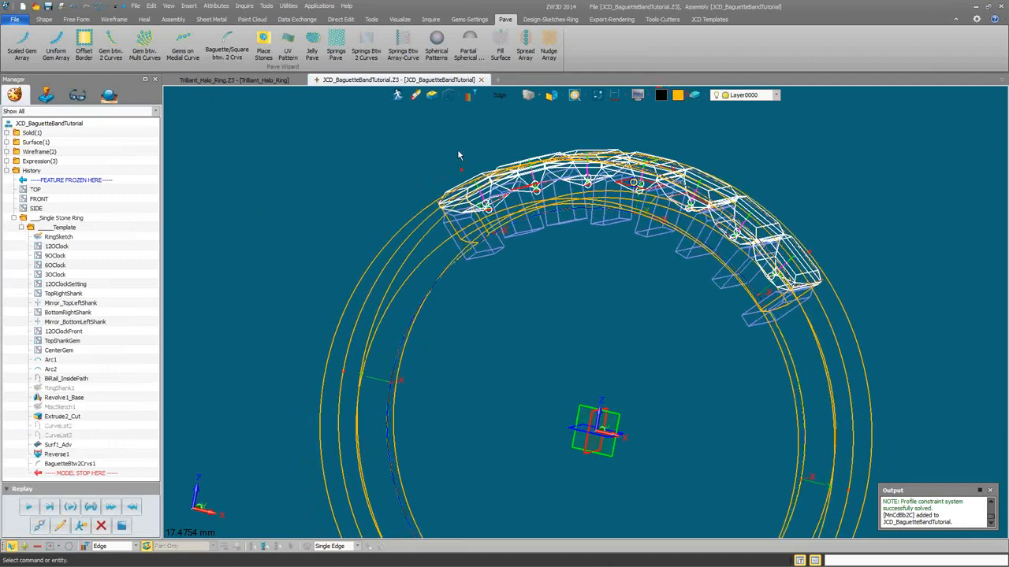
{"action": "left_click", "coordinate": [449, 97]}
{"action": "right_click_drag", "start_coordinate": [233, 223], "coordinate": [391, 290]}
{"action": "scroll", "coordinate": [332, 278], "scroll_direction": "down", "scroll_amount": 2}
{"action": "scroll", "coordinate": [392, 289], "scroll_direction": "up", "scroll_amount": 3}
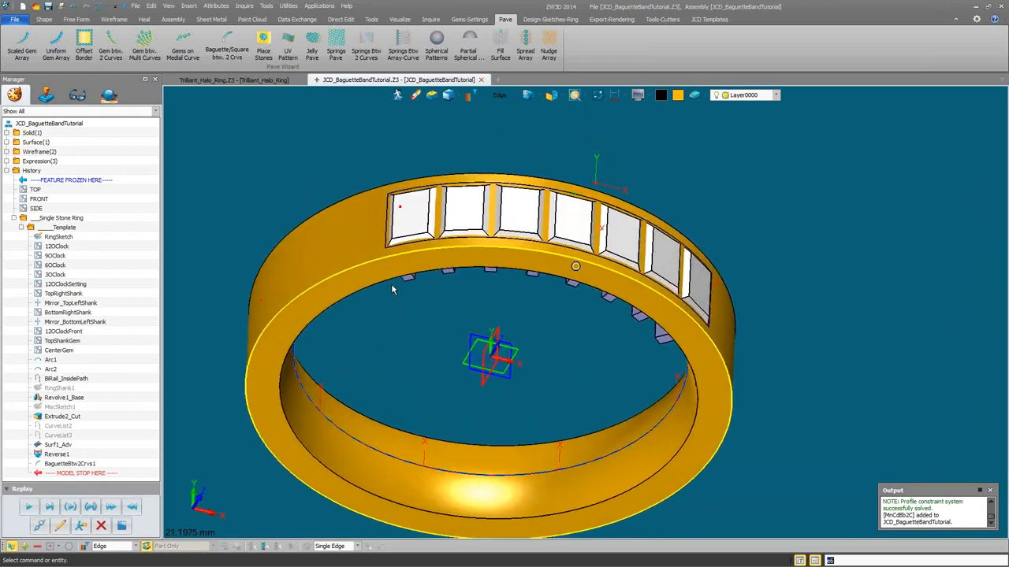
Erase the ruled surface covering the inlay channel, picking it as a whole shape
{"action": "right_click", "coordinate": [419, 192]}
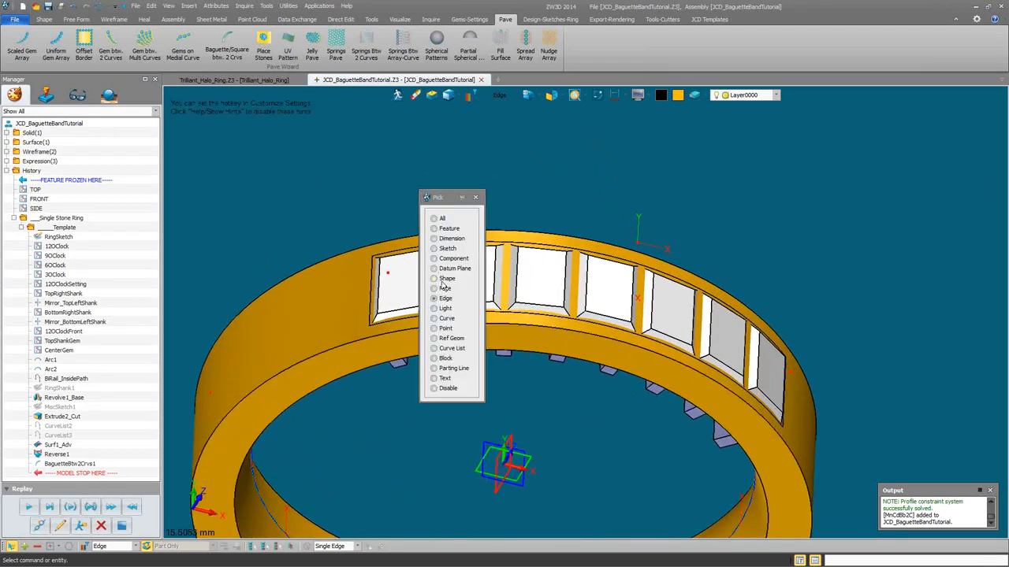
{"action": "left_click", "coordinate": [443, 280]}
{"action": "right_click", "coordinate": [442, 289]}
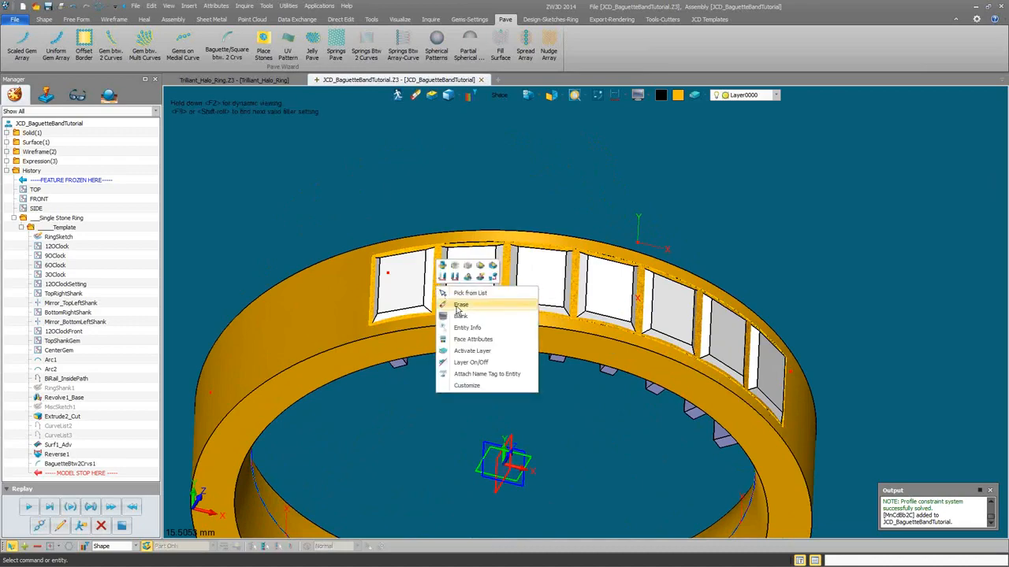
{"action": "left_click", "coordinate": [457, 306]}
Create an intersection curve between the ring's inside face and the horizontal XY datum plane, trimmed to face boundaries
{"action": "mouse_move", "coordinate": [387, 194]}
{"action": "right_mouse_down"}
{"action": "mouse_move", "coordinate": [402, 298]}
{"action": "mouse_move", "coordinate": [473, 255]}
{"action": "right_mouse_up"}
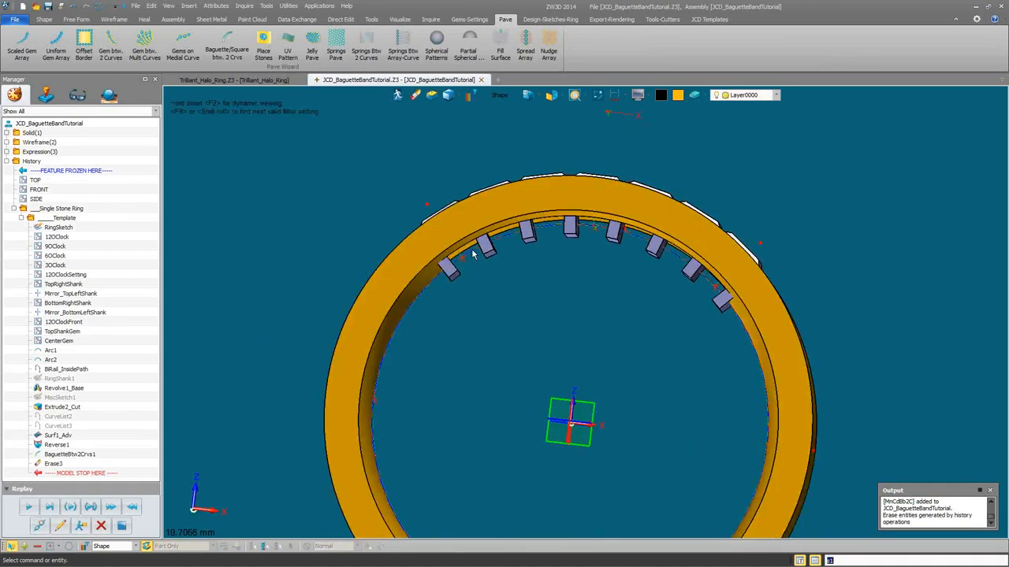
{"action": "right_click_drag", "start_coordinate": [491, 355], "coordinate": [448, 314]}
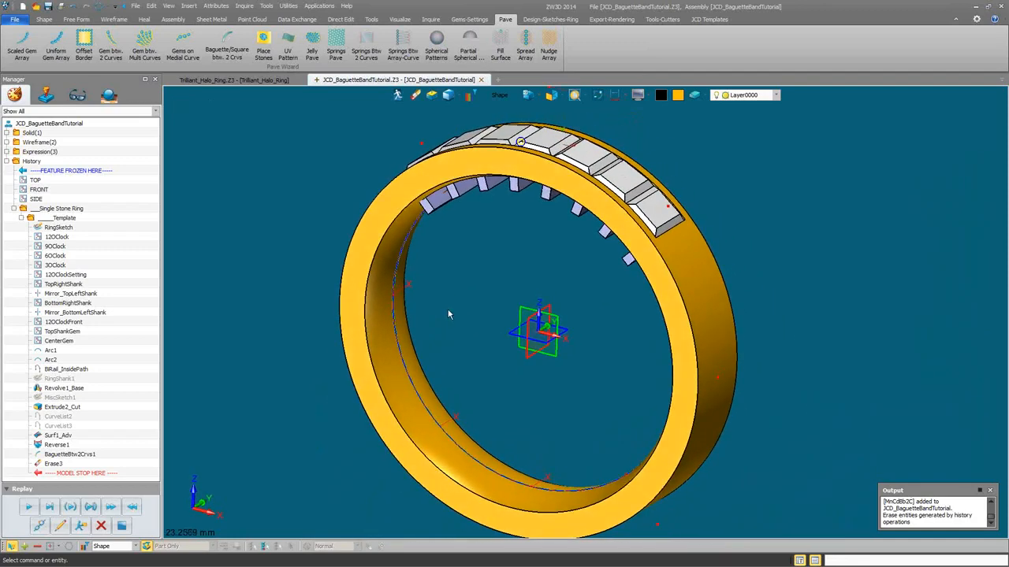
{"action": "left_click", "coordinate": [122, 21]}
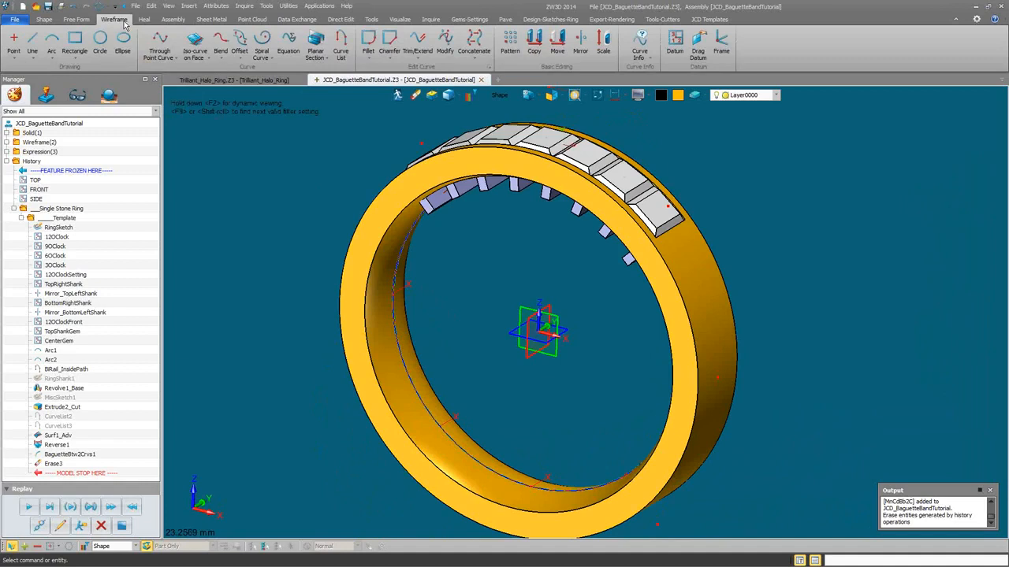
{"action": "left_click", "coordinate": [193, 59]}
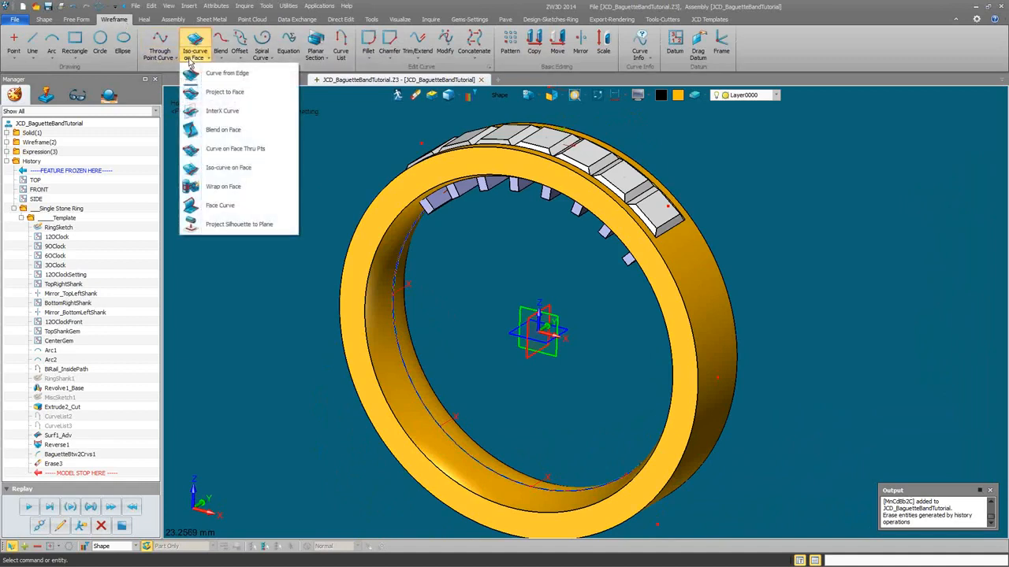
{"action": "left_click", "coordinate": [212, 109]}
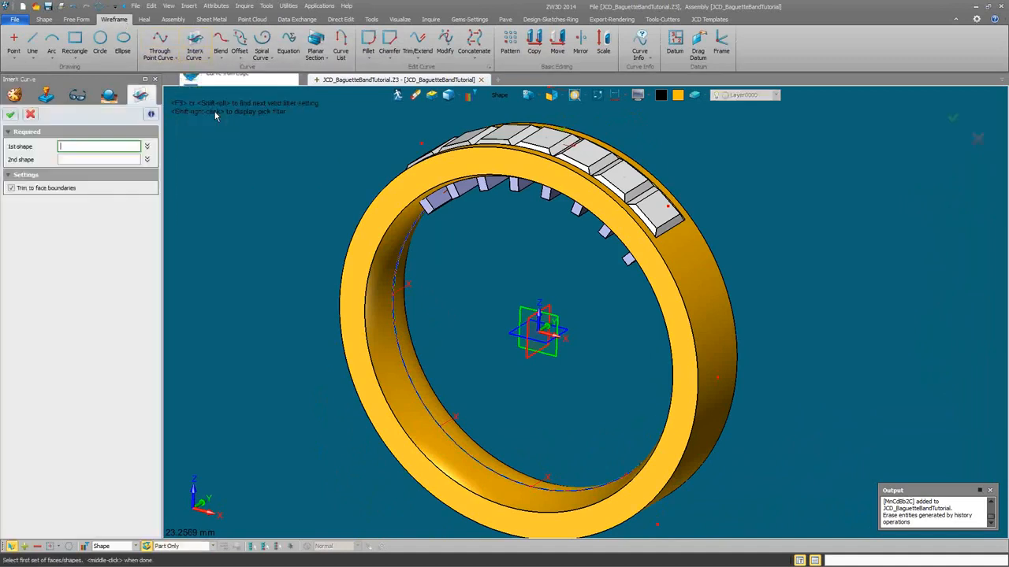
{"action": "left_click", "coordinate": [499, 96]}
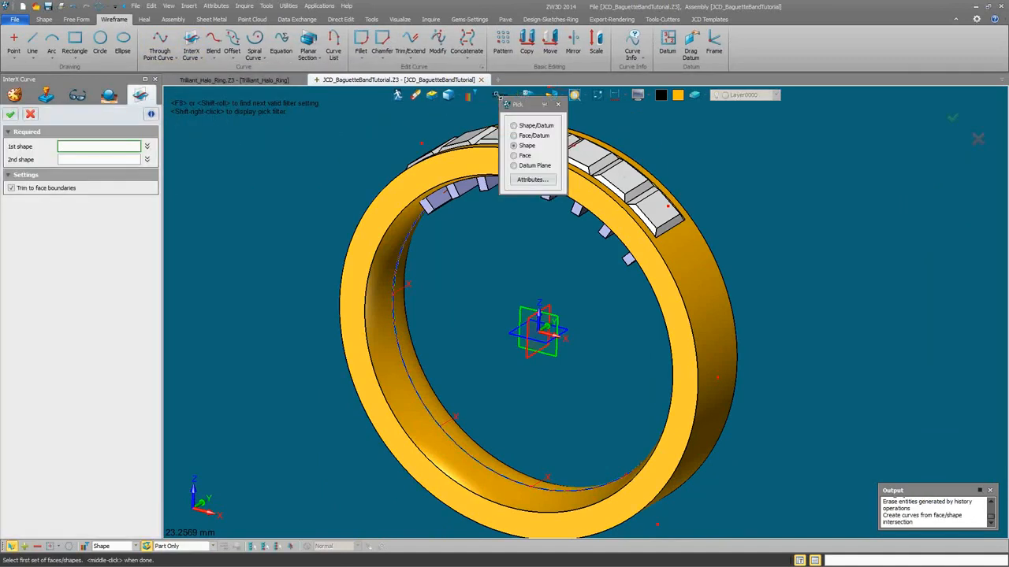
{"action": "left_click", "coordinate": [513, 137]}
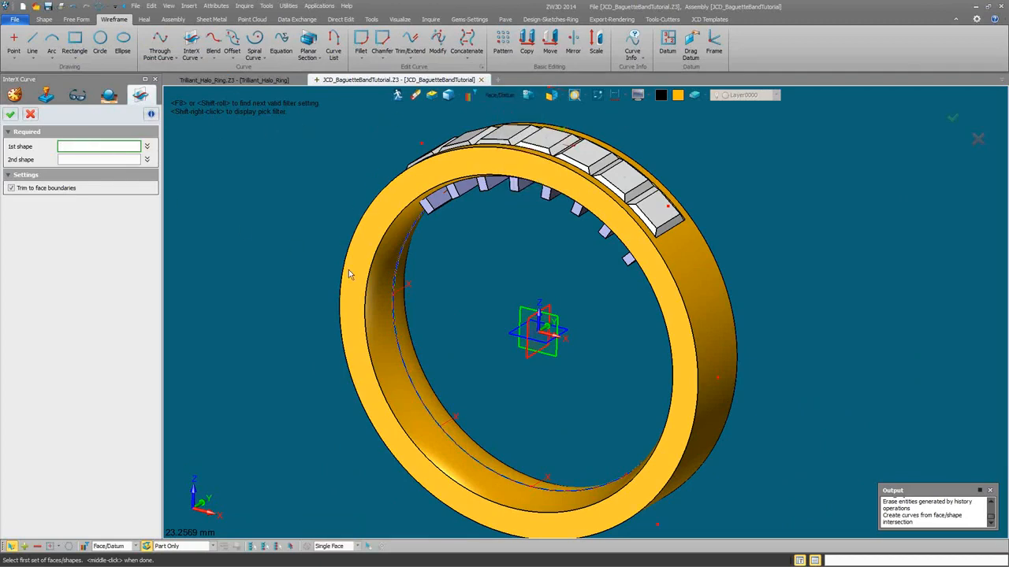
{"action": "left_click", "coordinate": [387, 279]}
{"action": "left_click", "coordinate": [102, 159]}
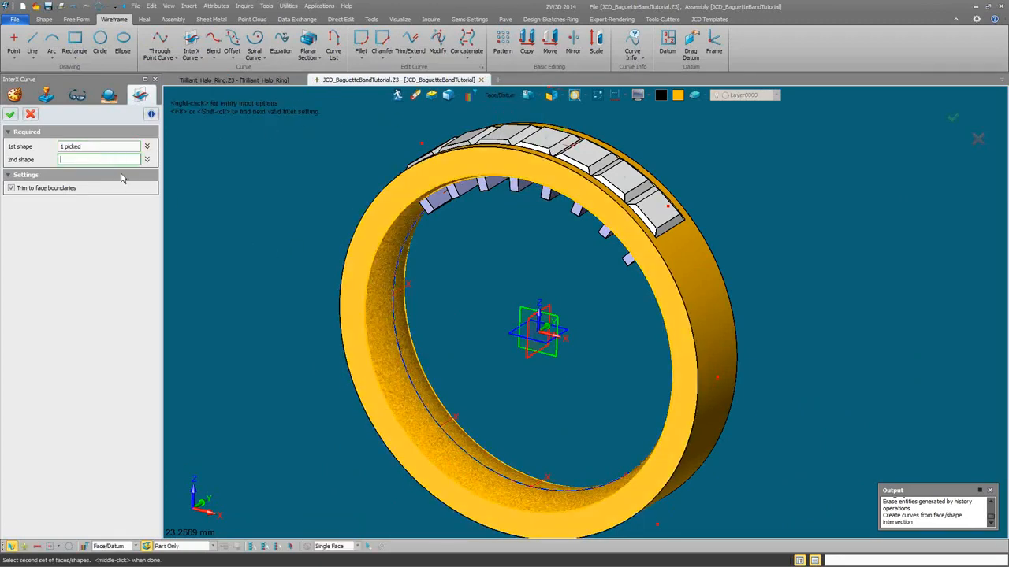
{"action": "left_click", "coordinate": [525, 334]}
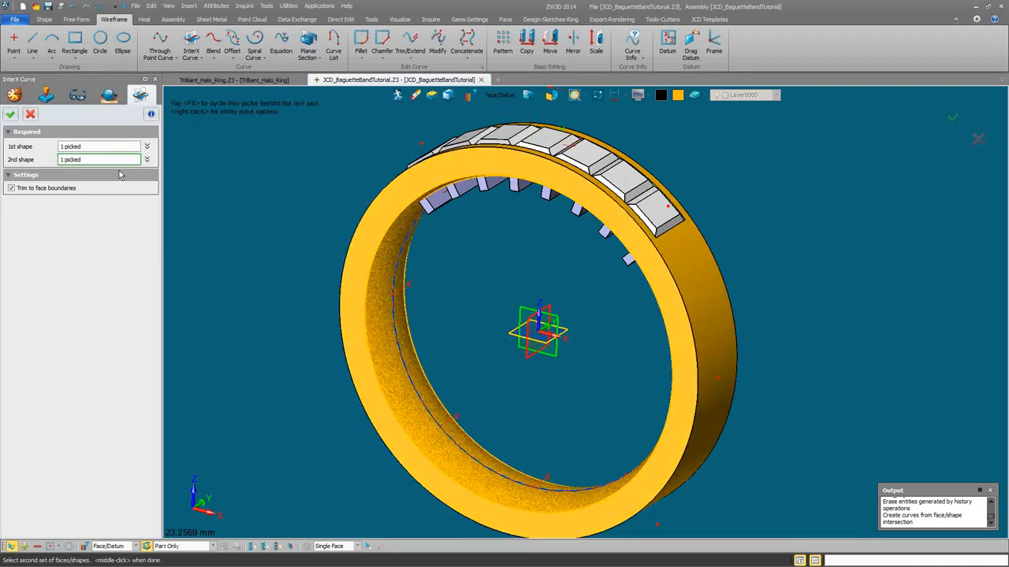
{"action": "left_click", "coordinate": [11, 114]}
Extend one of the inside intersection curves linearly at both ends, well beyond both sides of the band
{"action": "scroll", "coordinate": [391, 341], "scroll_direction": "up", "scroll_amount": 5}
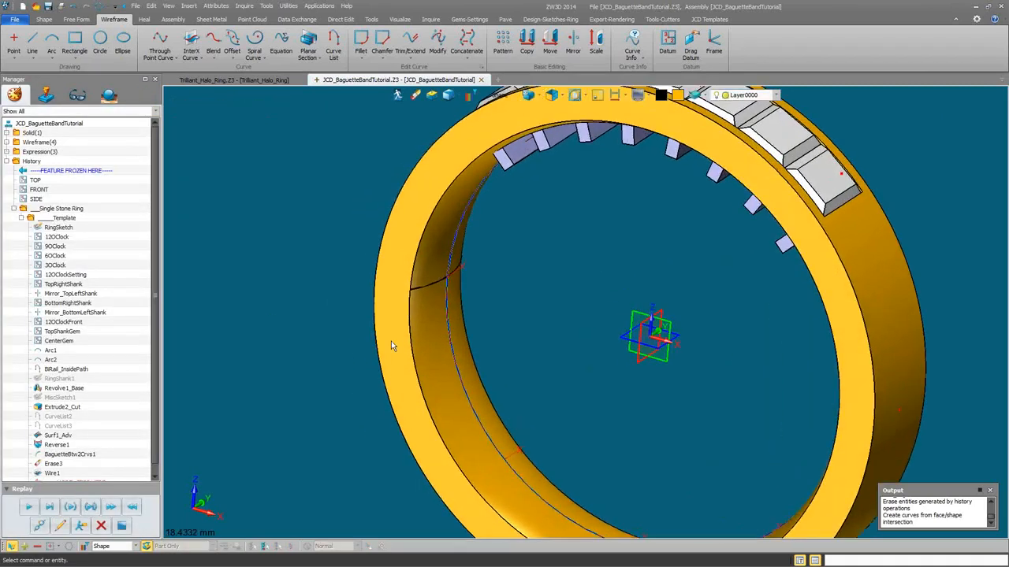
{"action": "right_click_drag", "start_coordinate": [452, 294], "coordinate": [346, 342]}
{"action": "scroll", "coordinate": [360, 327], "scroll_direction": "down", "scroll_amount": 3}
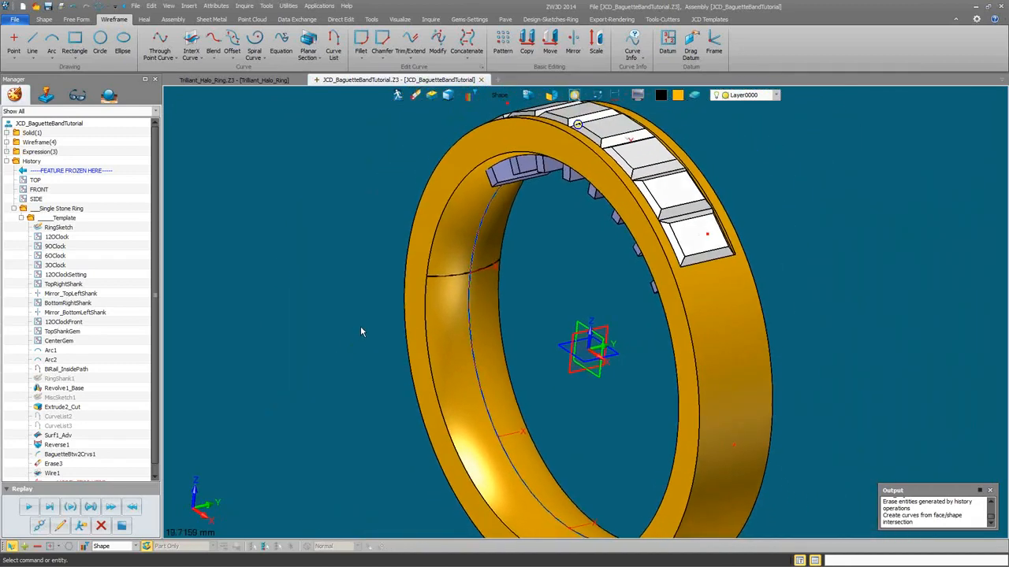
{"action": "scroll", "coordinate": [360, 326], "scroll_direction": "down", "scroll_amount": 2}
{"action": "left_click", "coordinate": [409, 39]}
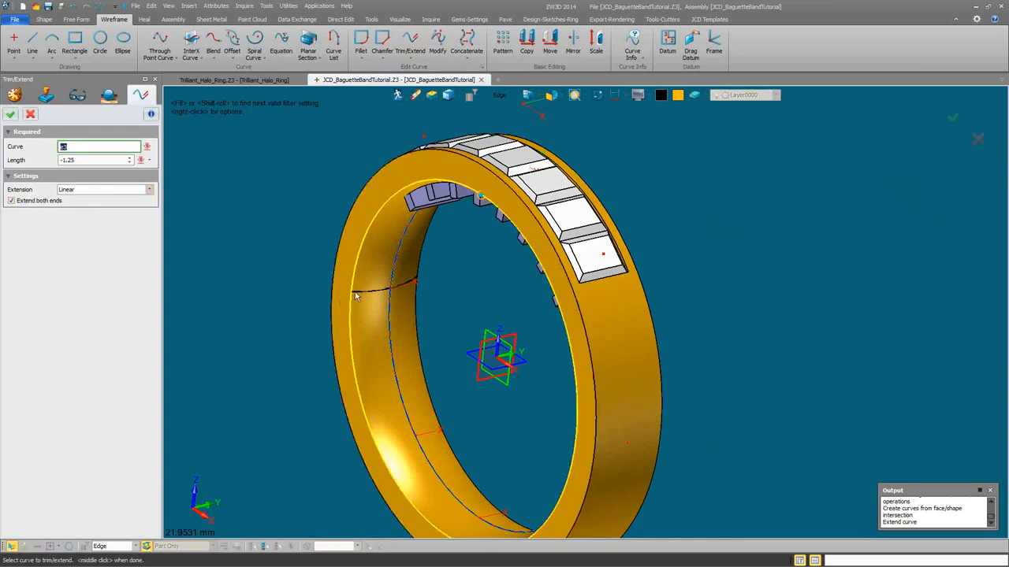
{"action": "left_click", "coordinate": [499, 96]}
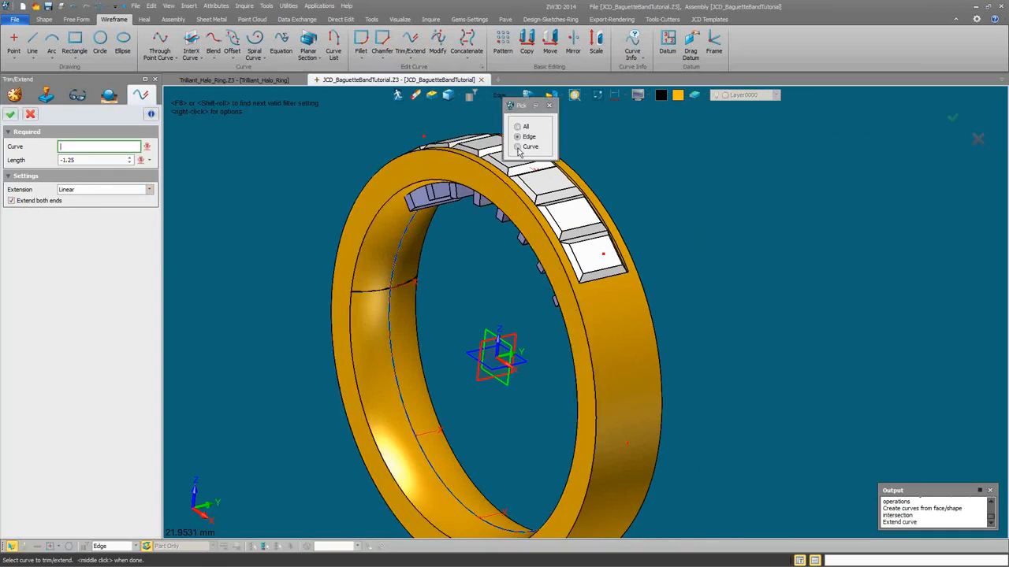
{"action": "left_click", "coordinate": [518, 148]}
{"action": "left_click", "coordinate": [363, 291]}
{"action": "middle_click", "coordinate": [255, 289]}
{"action": "left_click", "coordinate": [11, 115]}
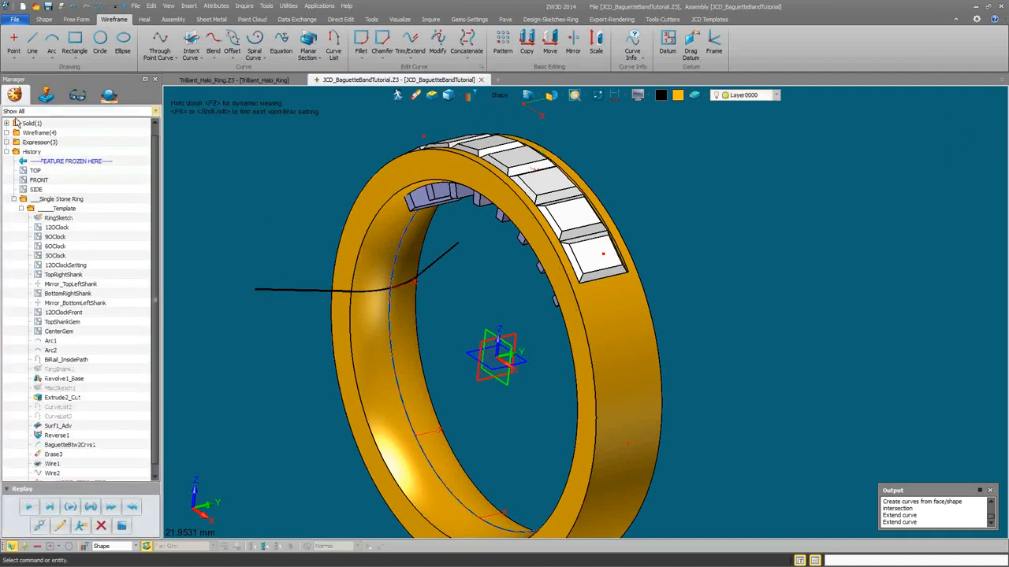
Revolve the extended curve 156 degrees about the Y axis as a separate base surface beneath the baguettes, without keeping the profile
{"action": "left_click", "coordinate": [43, 19]}
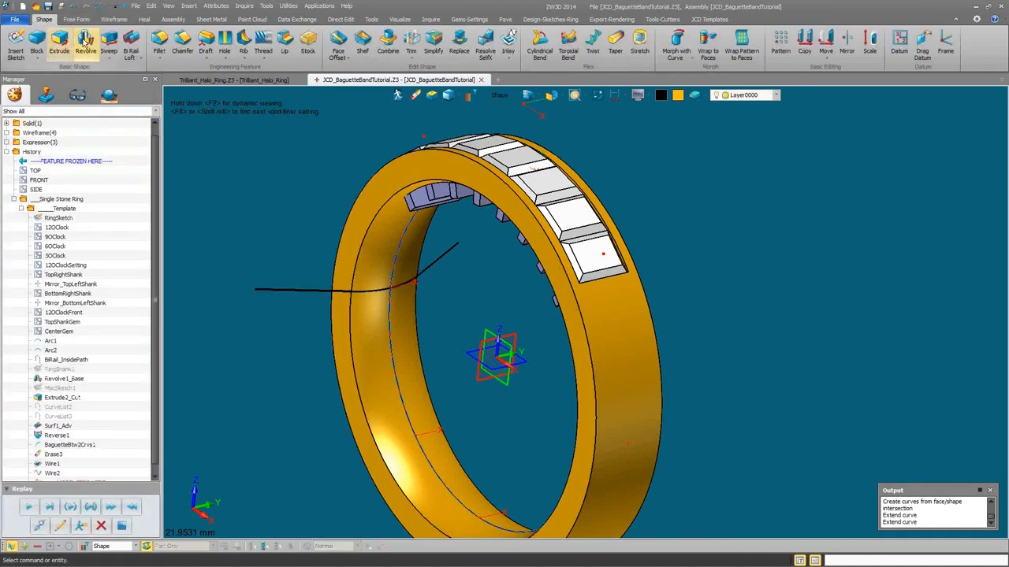
{"action": "left_click", "coordinate": [85, 39]}
{"action": "left_click", "coordinate": [268, 292]}
{"action": "middle_click", "coordinate": [268, 292]}
{"action": "right_click", "coordinate": [270, 246]}
{"action": "left_click", "coordinate": [299, 264]}
{"action": "left_click", "coordinate": [643, 341]}
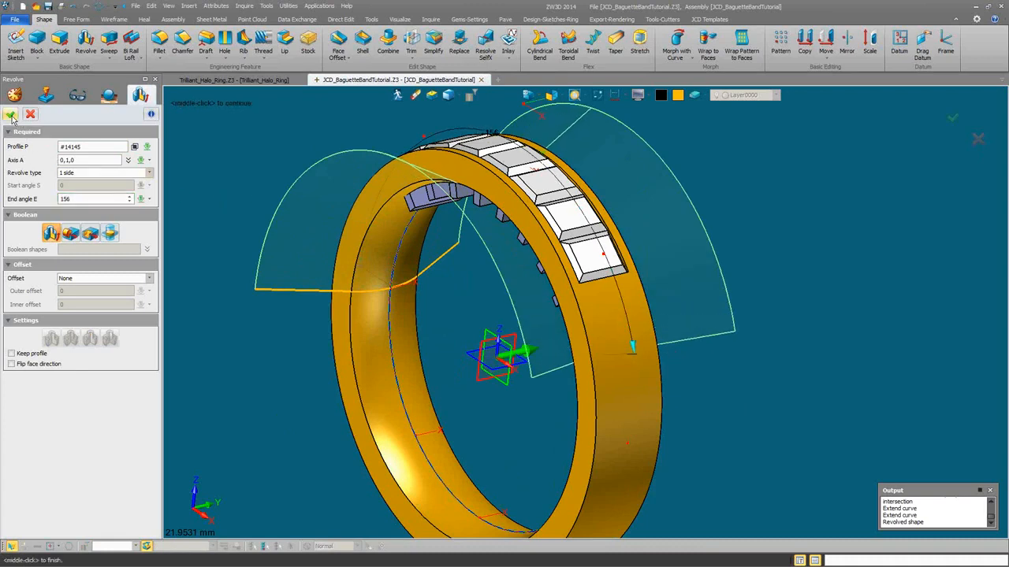
{"action": "left_click", "coordinate": [89, 235]}
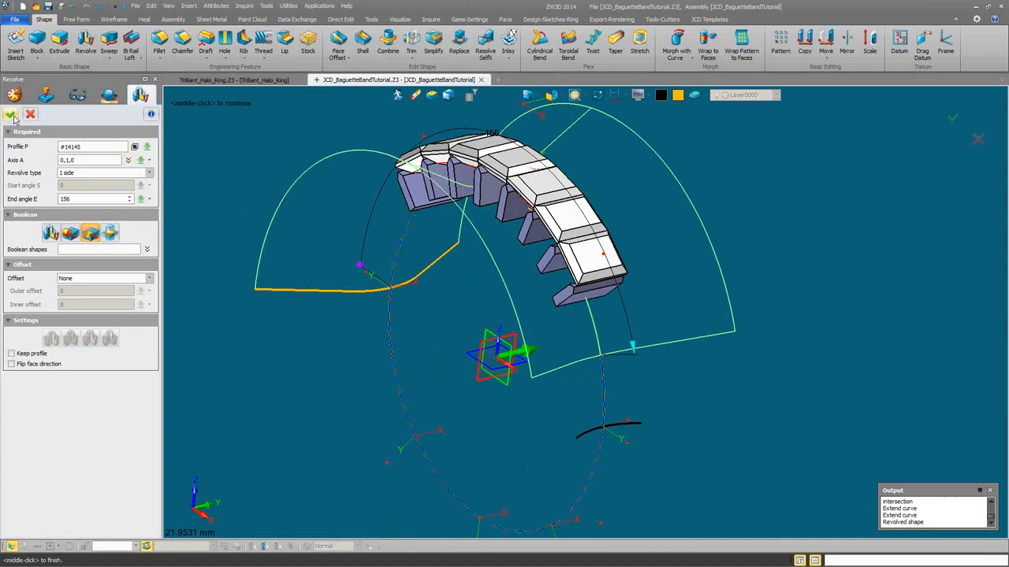
{"action": "left_click", "coordinate": [50, 233]}
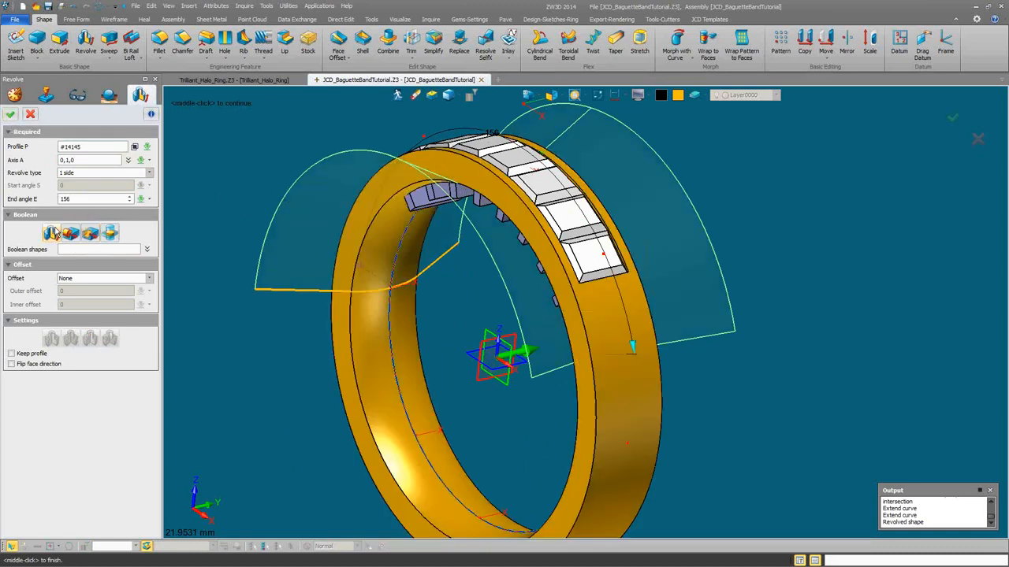
{"action": "left_click", "coordinate": [11, 116]}
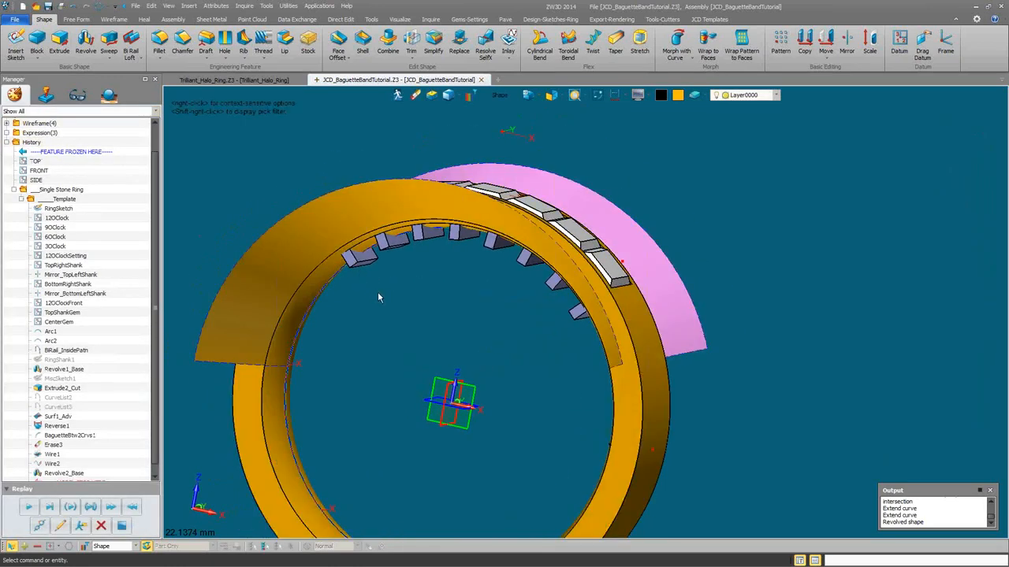
Merge the eight bridge components into the active part
{"action": "right_click", "coordinate": [379, 282]}
{"action": "right_click", "coordinate": [350, 327], "text": "shift"}
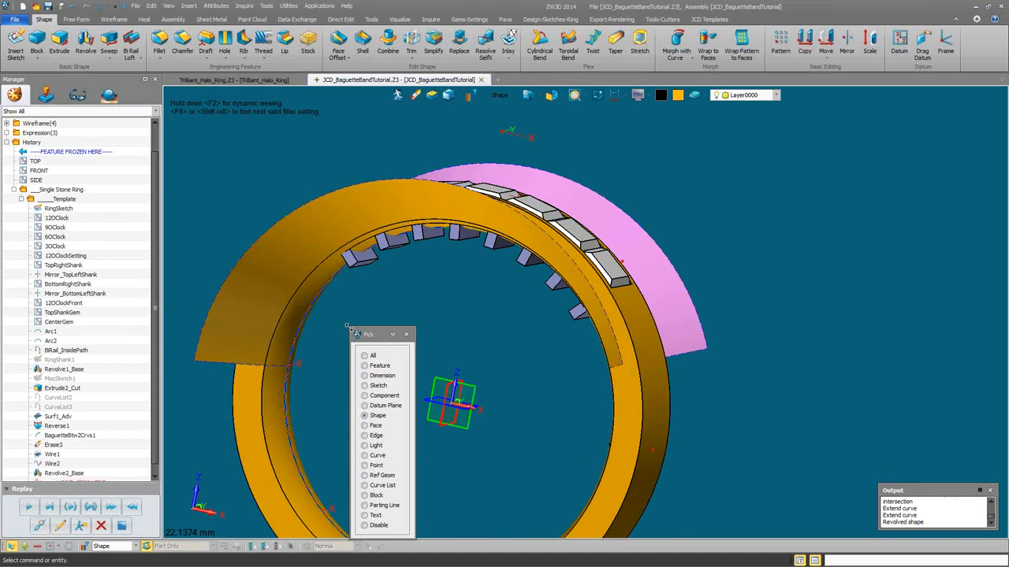
{"action": "left_click", "coordinate": [381, 397]}
{"action": "left_click", "coordinate": [364, 259]}
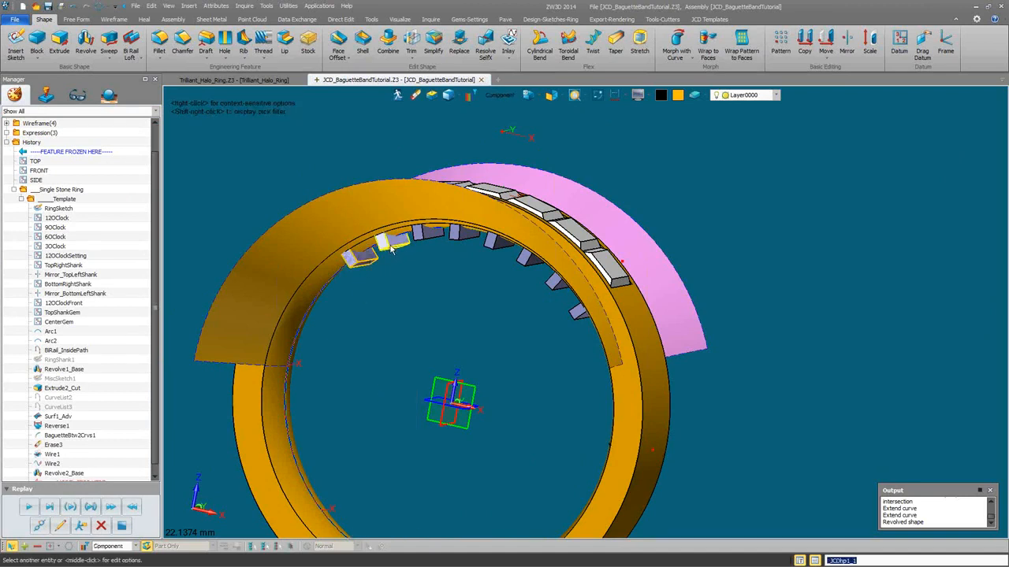
{"action": "left_click", "coordinate": [422, 238]}
{"action": "left_click", "coordinate": [459, 239]}
{"action": "left_click", "coordinate": [491, 243]}
{"action": "left_click", "coordinate": [522, 261]}
{"action": "left_click", "coordinate": [554, 282]}
{"action": "right_click", "coordinate": [577, 317]}
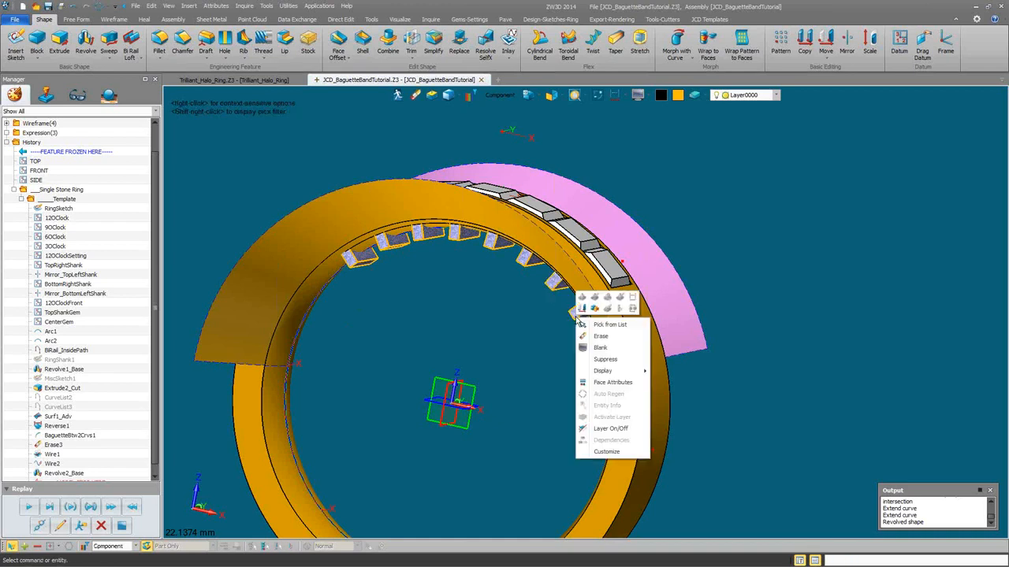
{"action": "left_click", "coordinate": [594, 308]}
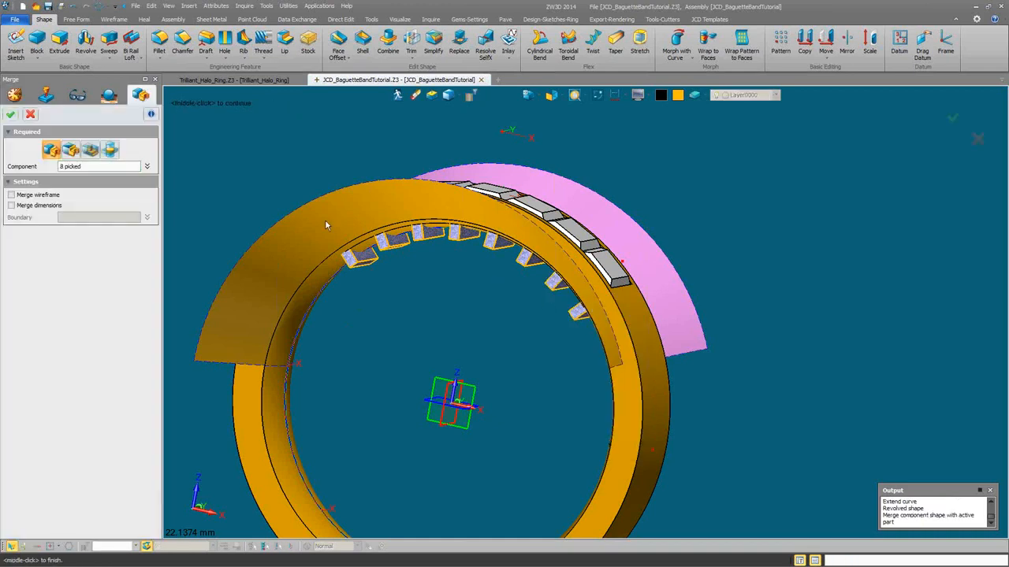
{"action": "left_click", "coordinate": [12, 116]}
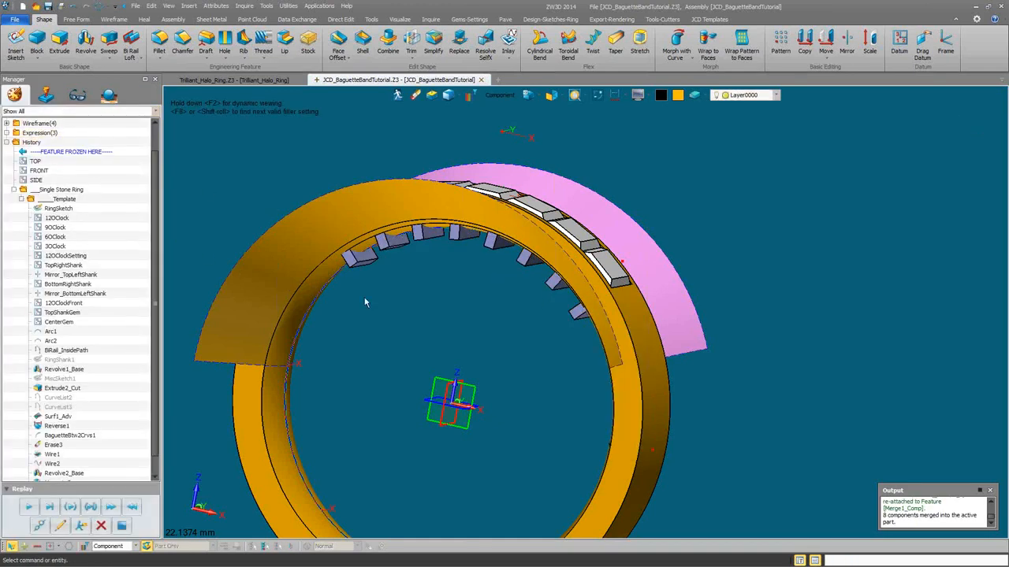
Trim the eight bridge shapes with the revolved surface, flipping the side to keep, capping the trimmed region and discarding the trimming shape
{"action": "right_click", "coordinate": [382, 294], "text": "shift"}
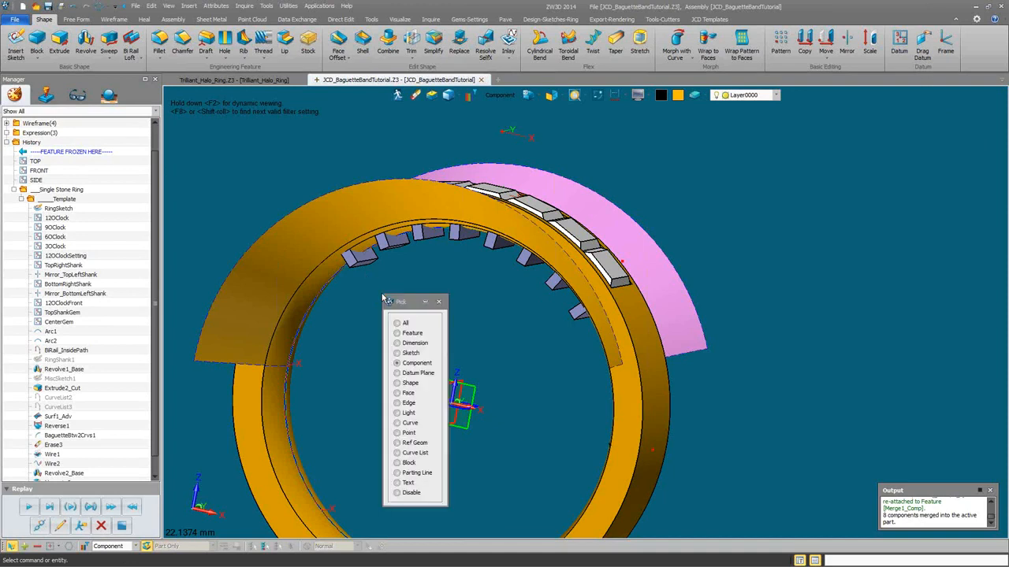
{"action": "left_click", "coordinate": [406, 385]}
{"action": "left_click", "coordinate": [430, 235]}
{"action": "left_click", "coordinate": [455, 237]}
{"action": "left_click", "coordinate": [493, 242]}
{"action": "left_click", "coordinate": [527, 265]}
{"action": "left_click", "coordinate": [553, 284]}
{"action": "left_click", "coordinate": [575, 314]}
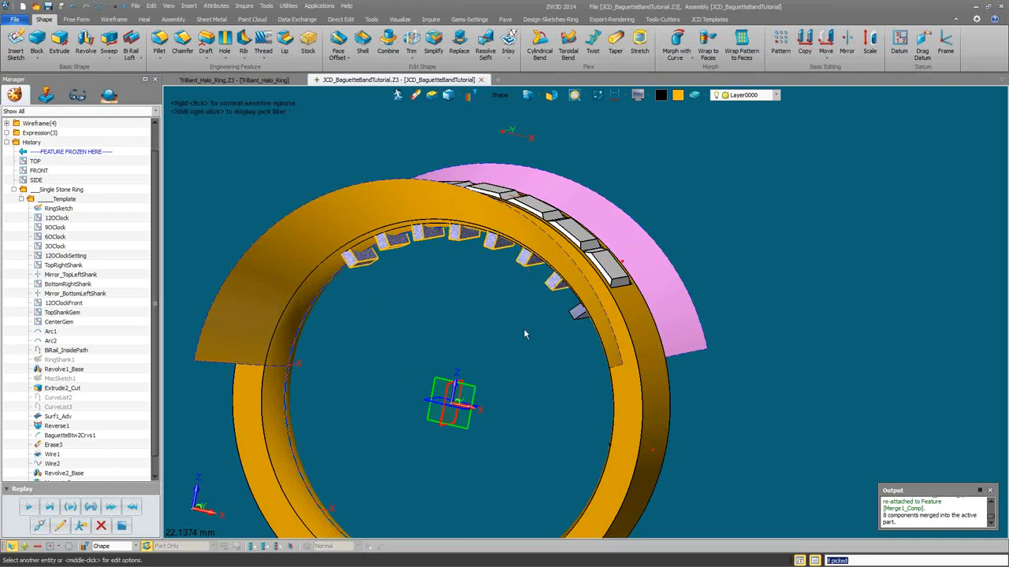
{"action": "middle_click", "coordinate": [461, 281]}
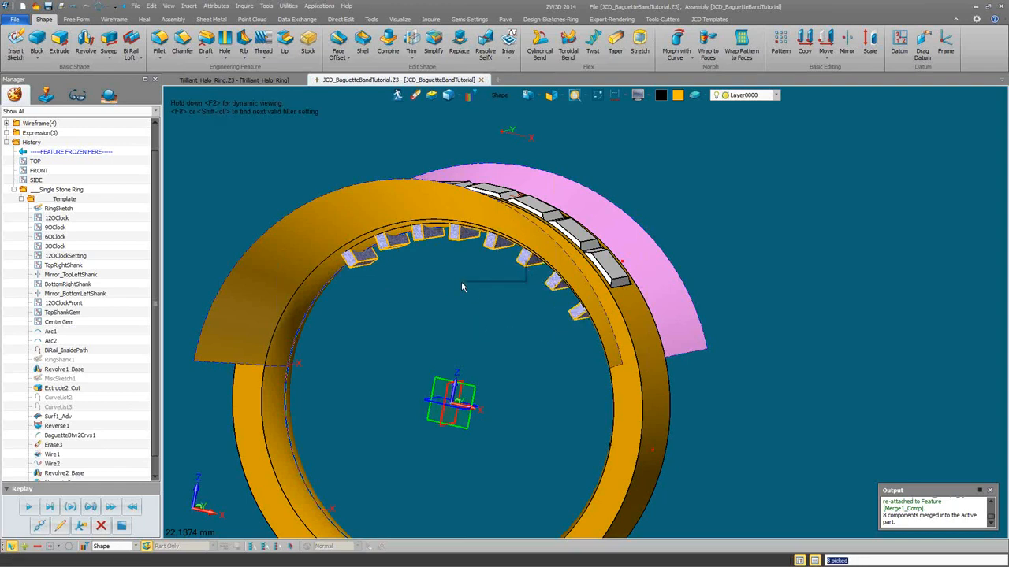
{"action": "right_click", "coordinate": [461, 282]}
{"action": "left_click", "coordinate": [481, 263]}
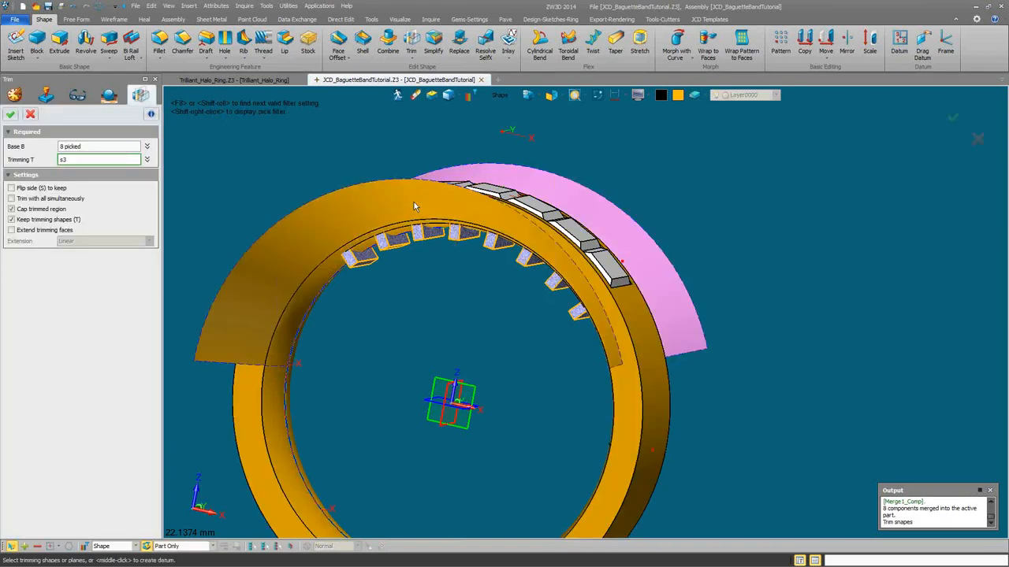
{"action": "left_click", "coordinate": [12, 189]}
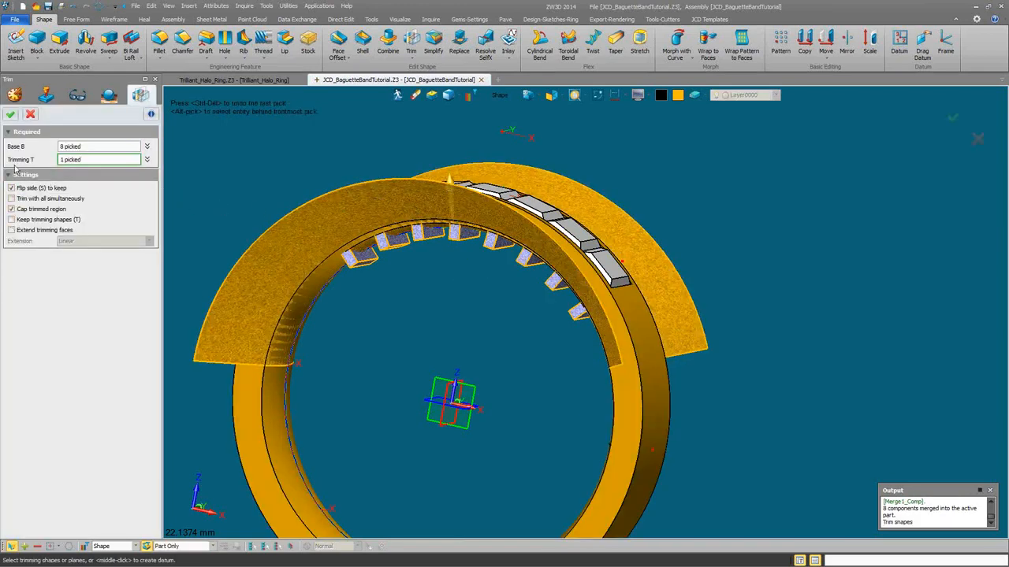
{"action": "left_click", "coordinate": [10, 114]}
{"action": "middle_click_drag", "start_coordinate": [419, 314], "coordinate": [454, 335]}
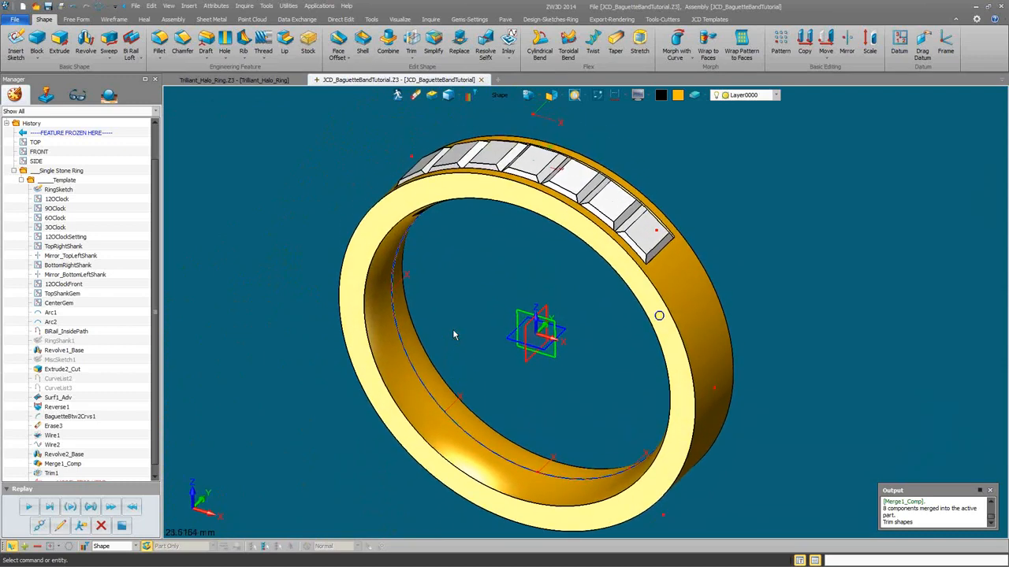
Combine the ring band as the base with the eight trimmed bridge shapes by adding them into one solid
{"action": "right_click", "coordinate": [365, 236]}
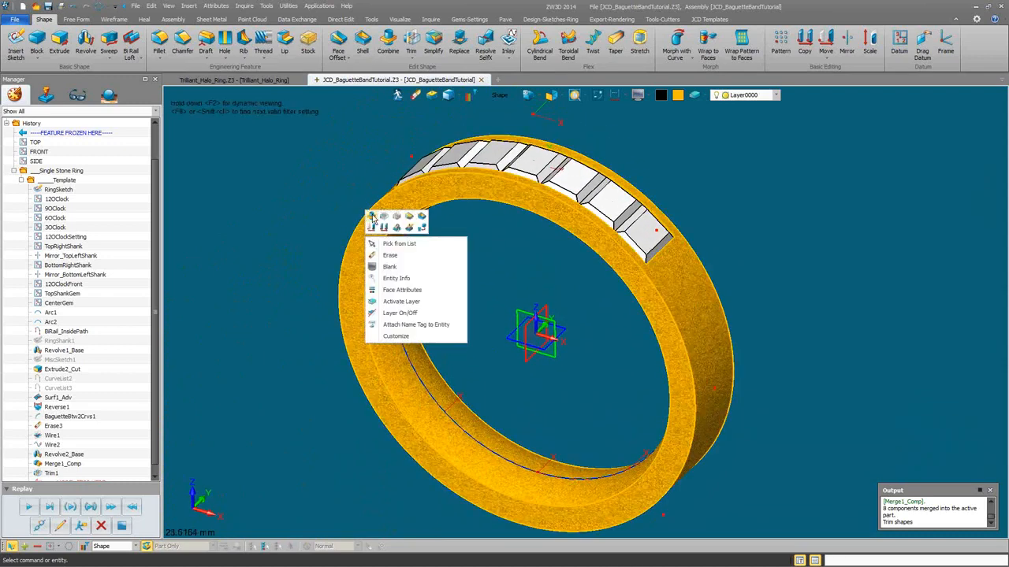
{"action": "left_click", "coordinate": [372, 218]}
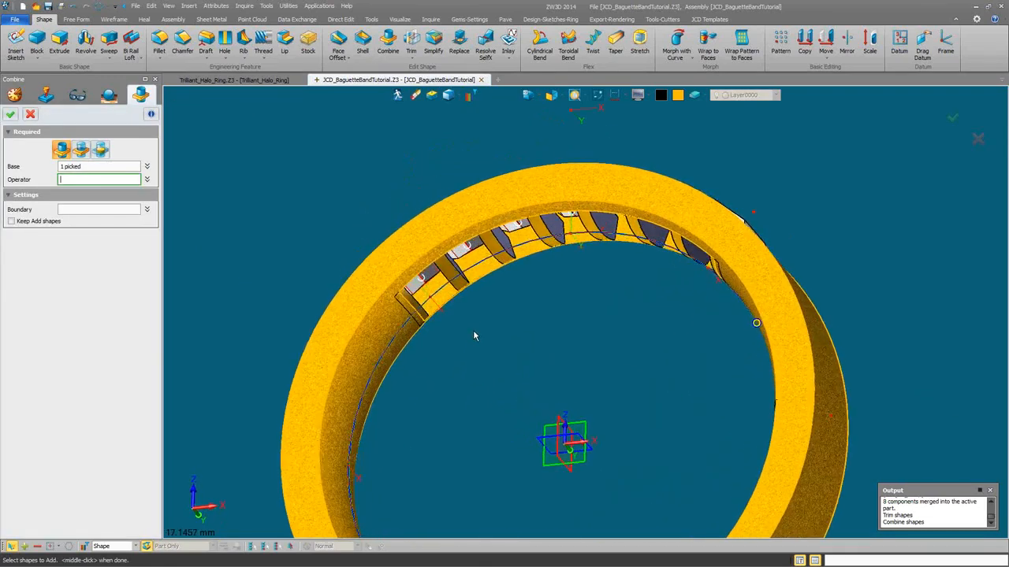
{"action": "left_click", "coordinate": [396, 328]}
{"action": "left_click", "coordinate": [431, 298]}
{"action": "left_click", "coordinate": [480, 275]}
{"action": "left_click", "coordinate": [530, 260]}
{"action": "left_click", "coordinate": [590, 245]}
{"action": "left_click", "coordinate": [633, 250]}
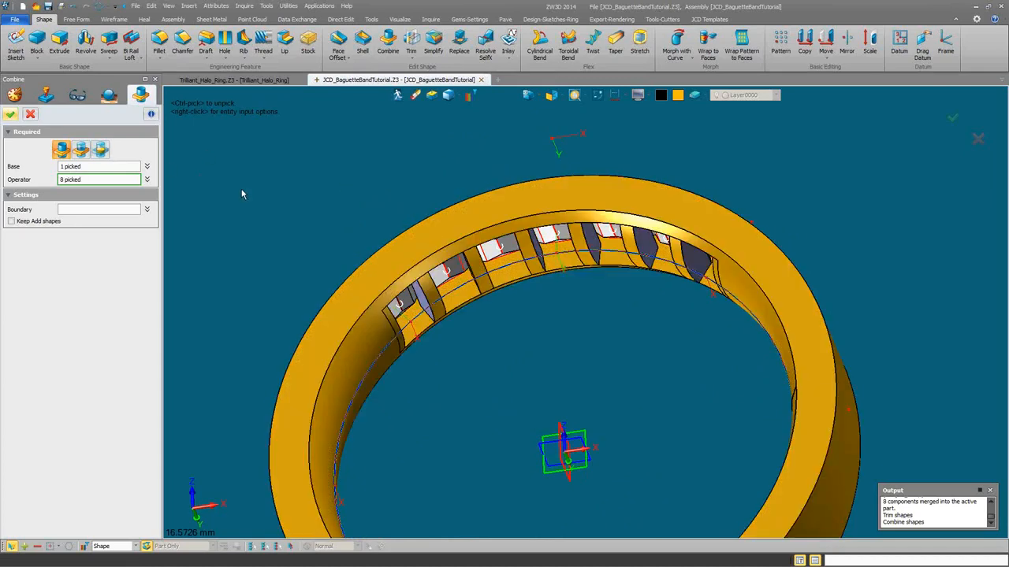
{"action": "middle_click", "coordinate": [242, 195]}
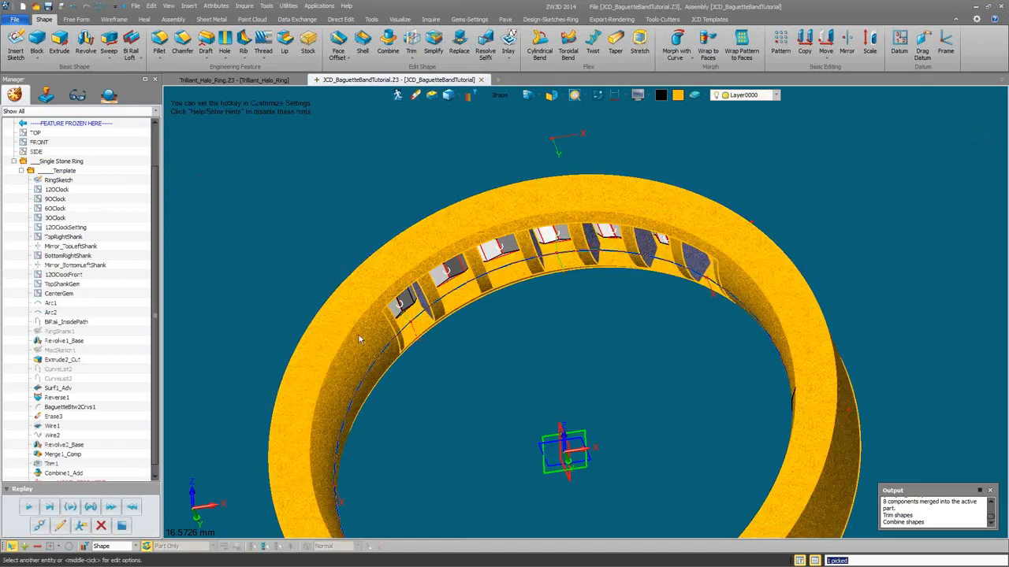
Apply a gold face colour to the whole combined ring
{"action": "scroll", "coordinate": [613, 395], "scroll_direction": "down", "scroll_amount": 3}
{"action": "right_click_drag", "start_coordinate": [562, 369], "coordinate": [584, 163]}
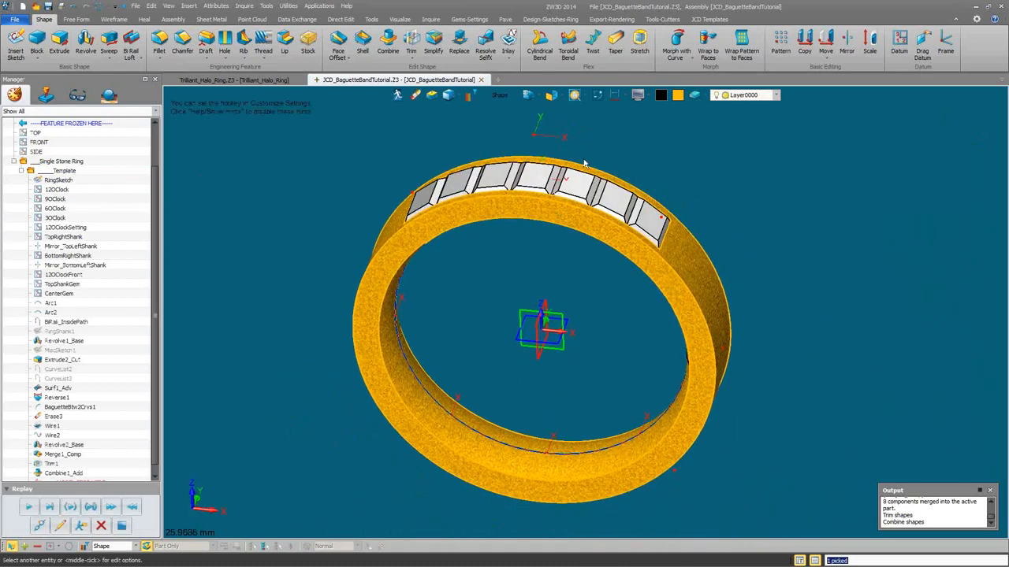
{"action": "left_click", "coordinate": [680, 94]}
{"action": "left_click", "coordinate": [706, 115]}
{"action": "right_click_drag", "start_coordinate": [668, 292], "coordinate": [506, 310]}
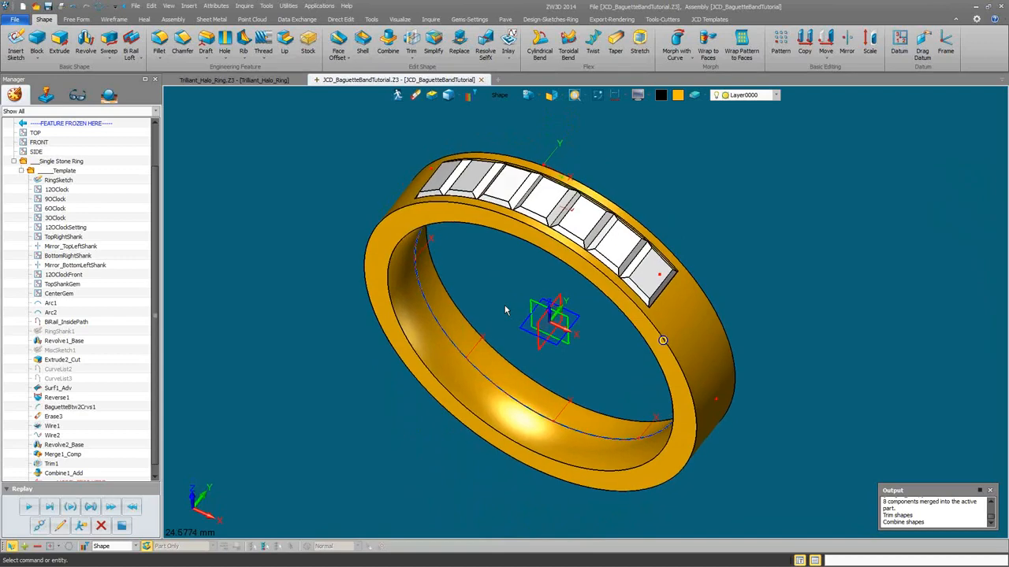
Blank the ring and swap visibility of all entities to examine the bridges inside the channel without the baguettes
{"action": "right_click", "coordinate": [553, 241]}
{"action": "left_click", "coordinate": [575, 272]}
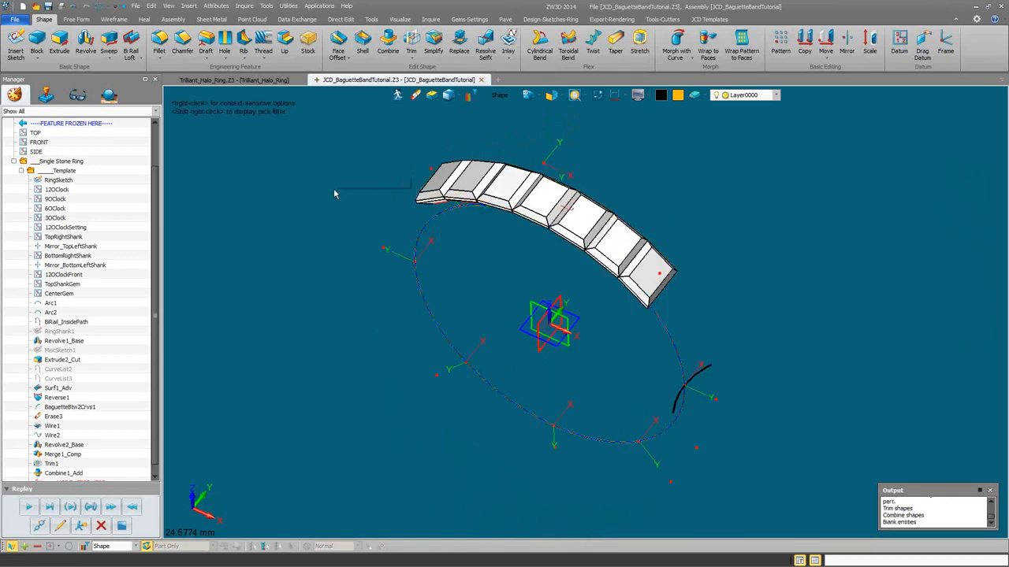
{"action": "right_click", "coordinate": [333, 188]}
{"action": "mouse_move", "coordinate": [372, 220]}
{"action": "left_click", "coordinate": [453, 257]}
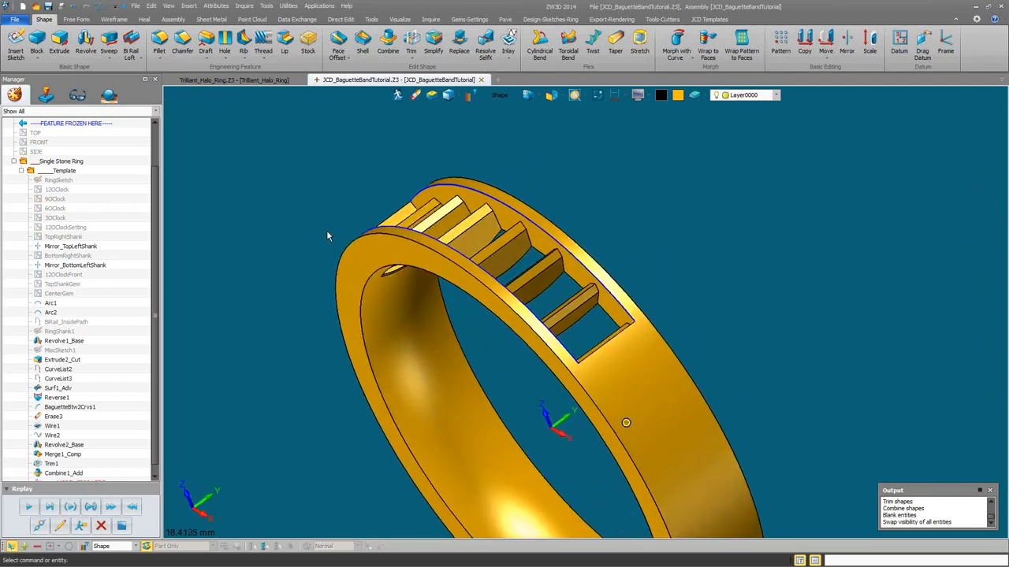
{"action": "right_click_drag", "start_coordinate": [366, 236], "coordinate": [454, 197]}
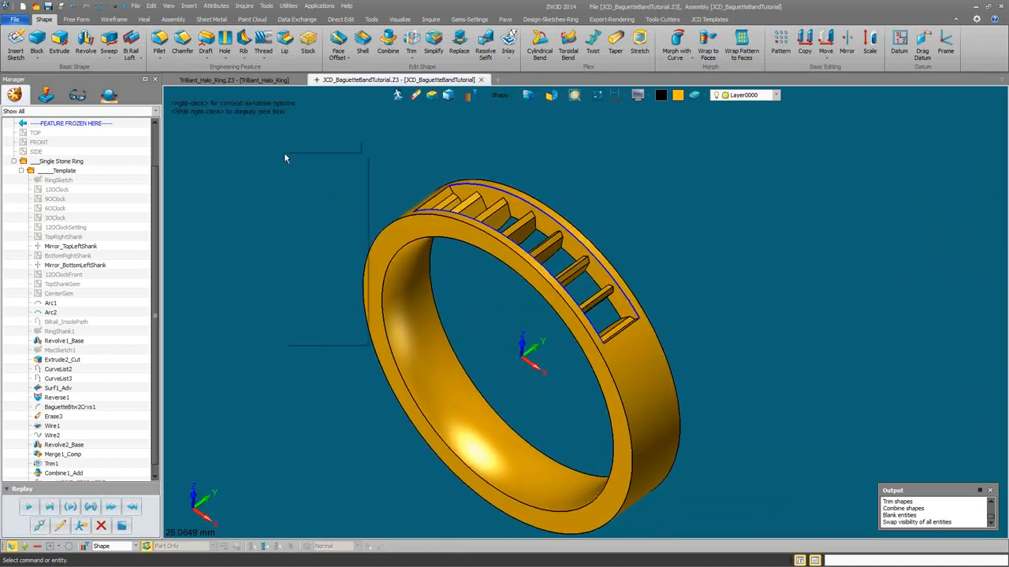
Undo the visibility swap and the blanking of the ring
{"action": "left_click", "coordinate": [298, 155]}
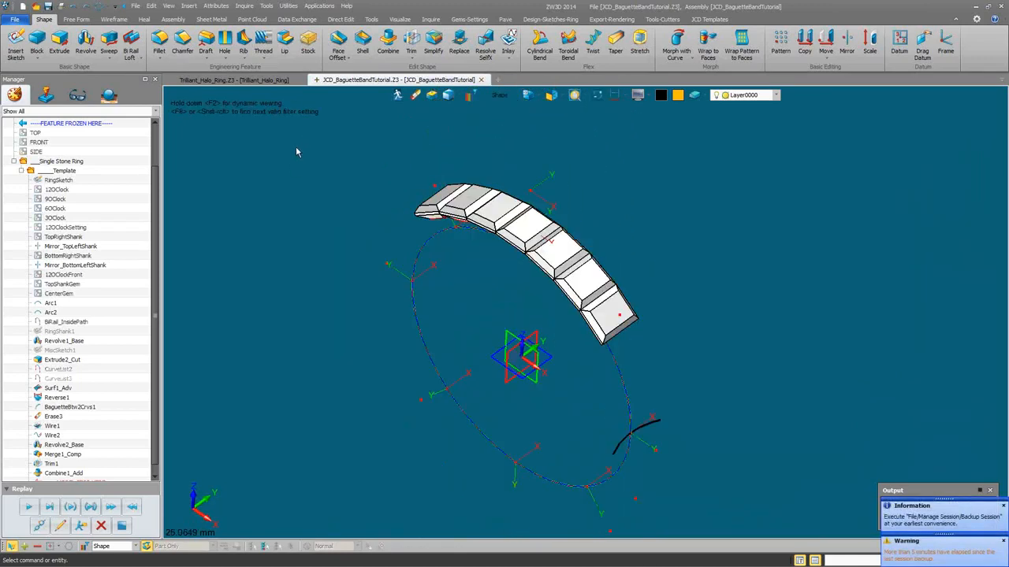
{"action": "left_click", "coordinate": [72, 6]}
{"action": "right_click_drag", "start_coordinate": [394, 185], "coordinate": [565, 244]}
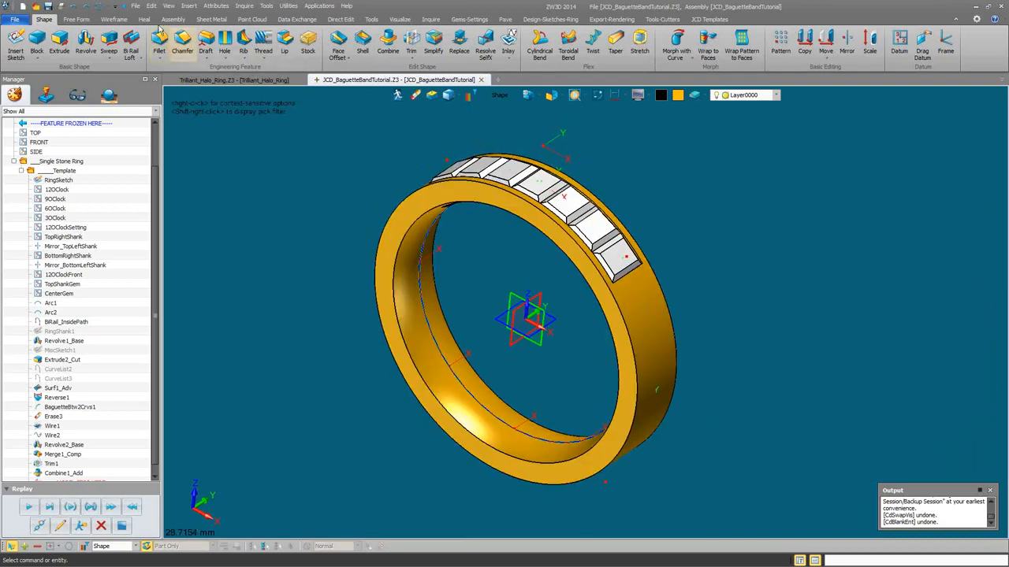
Save the file to the Desktop as JCD_BaguetteBandTutorial.Z3 and fit the model in view
{"action": "left_click", "coordinate": [136, 6]}
{"action": "left_click", "coordinate": [153, 66]}
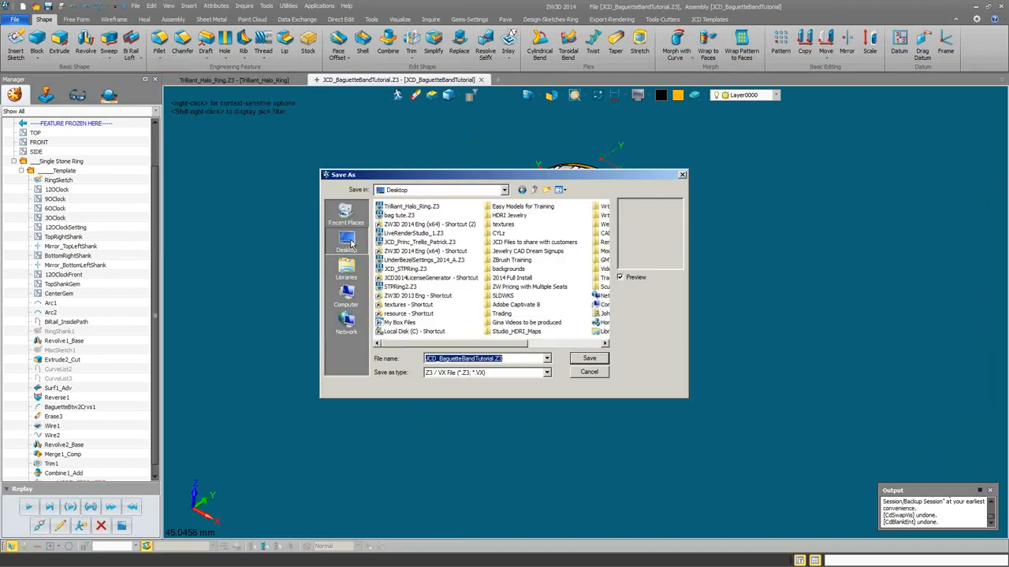
{"action": "left_click", "coordinate": [581, 359]}
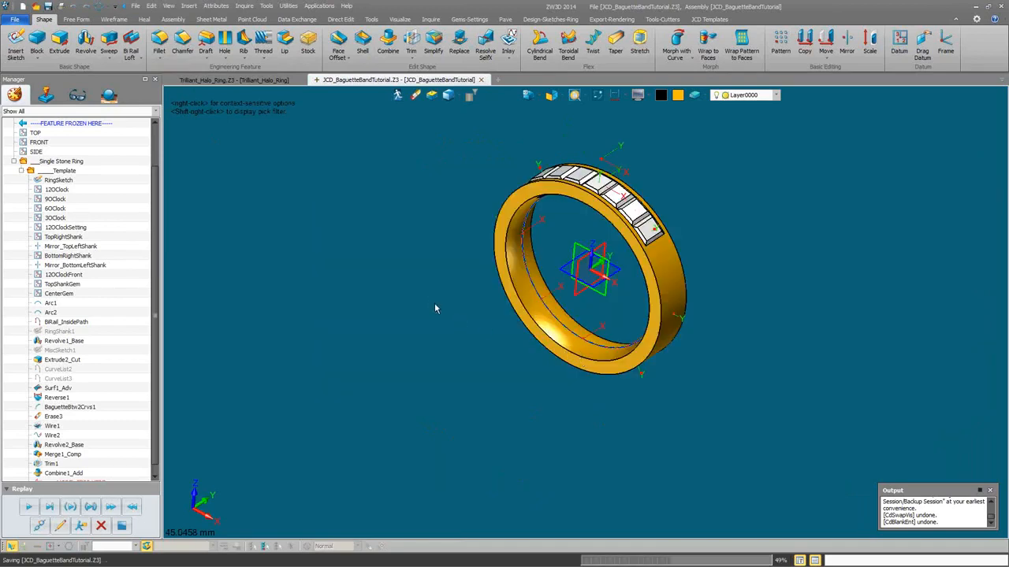
{"action": "key", "text": "ctrl+a"}
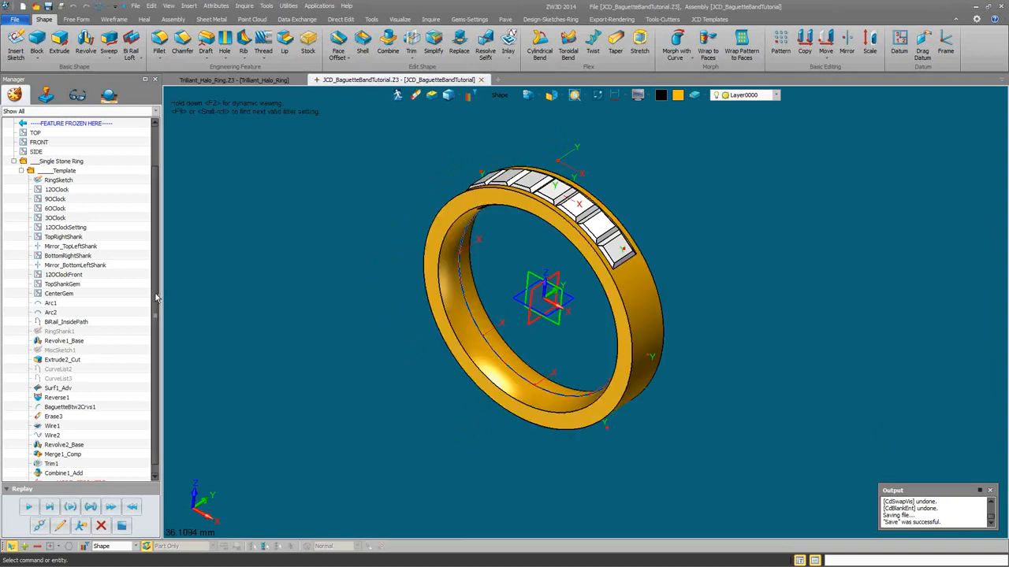
Roll the model history back to just after RingShank1 and apply UK ring size J, Ø15.608
{"action": "scroll", "coordinate": [155, 337], "scroll_direction": "down", "scroll_amount": 1}
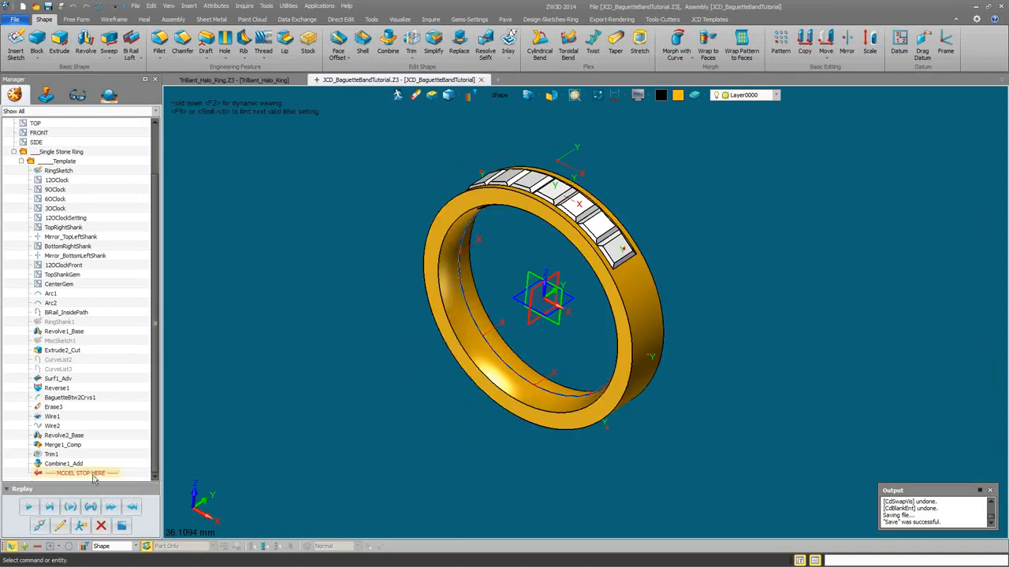
{"action": "left_click_drag", "start_coordinate": [121, 312], "coordinate": [116, 339]}
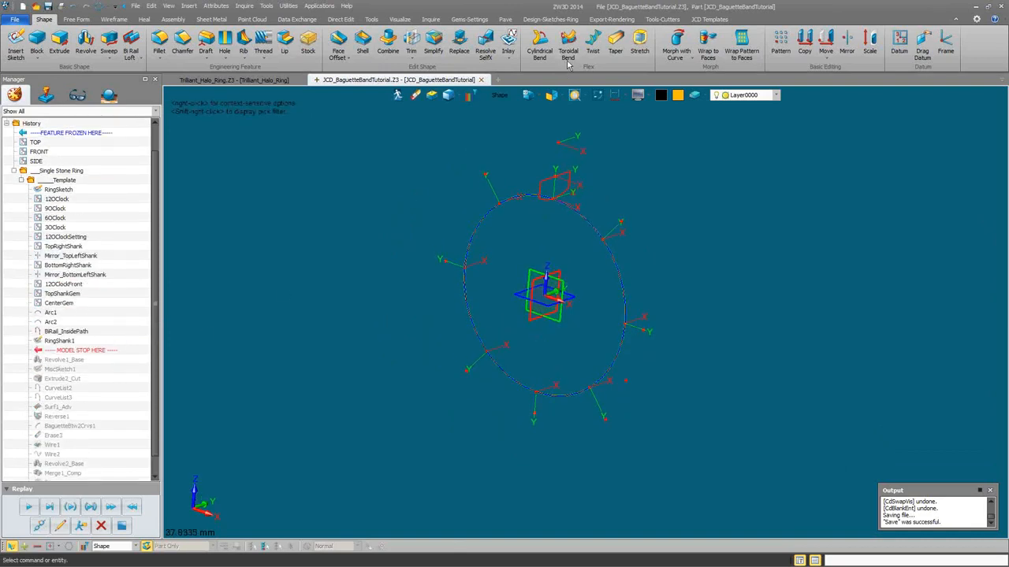
{"action": "left_click", "coordinate": [561, 21]}
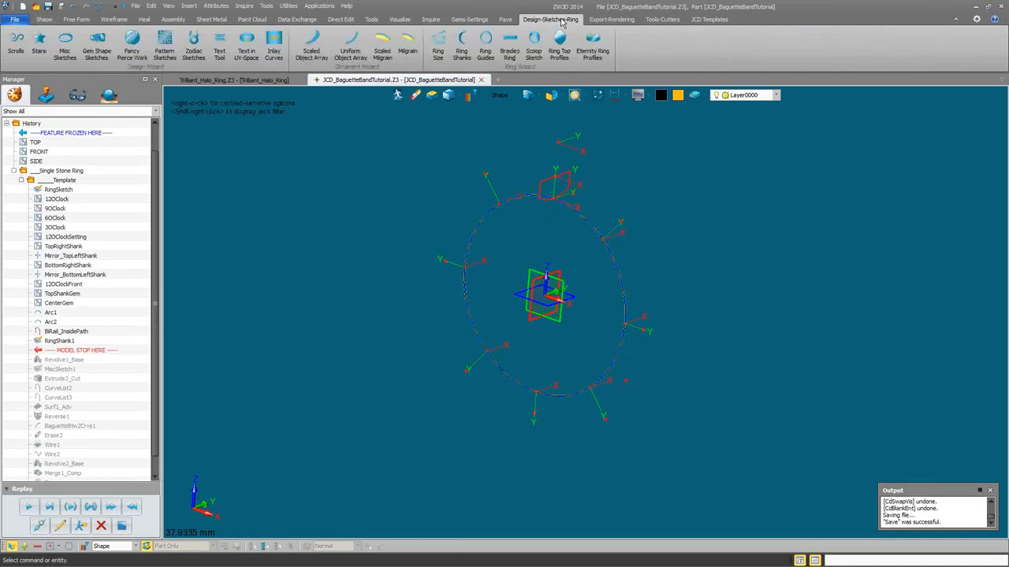
{"action": "left_click", "coordinate": [438, 49]}
{"action": "left_click_drag", "start_coordinate": [82, 22], "coordinate": [263, 81]}
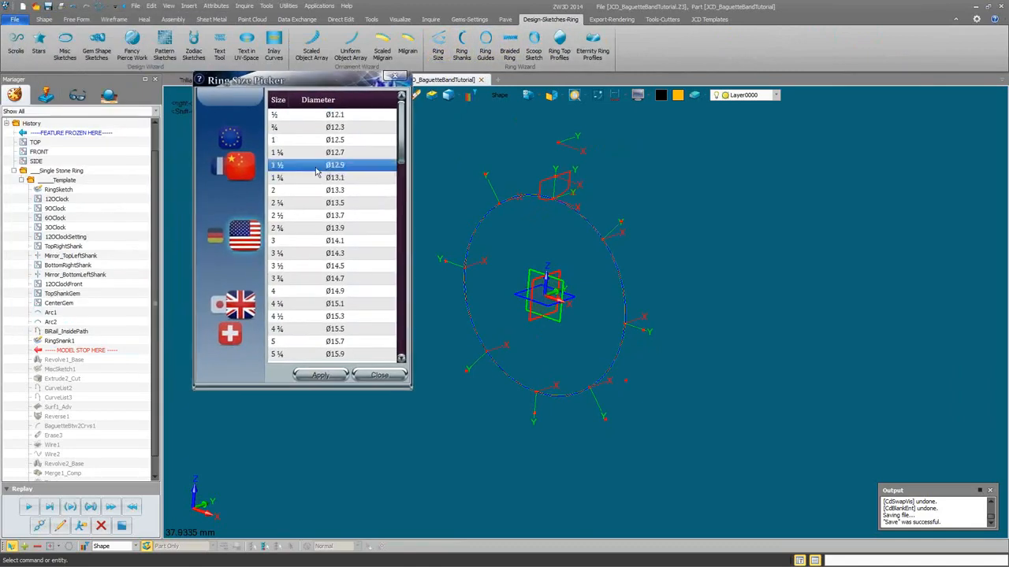
{"action": "left_click", "coordinate": [241, 311]}
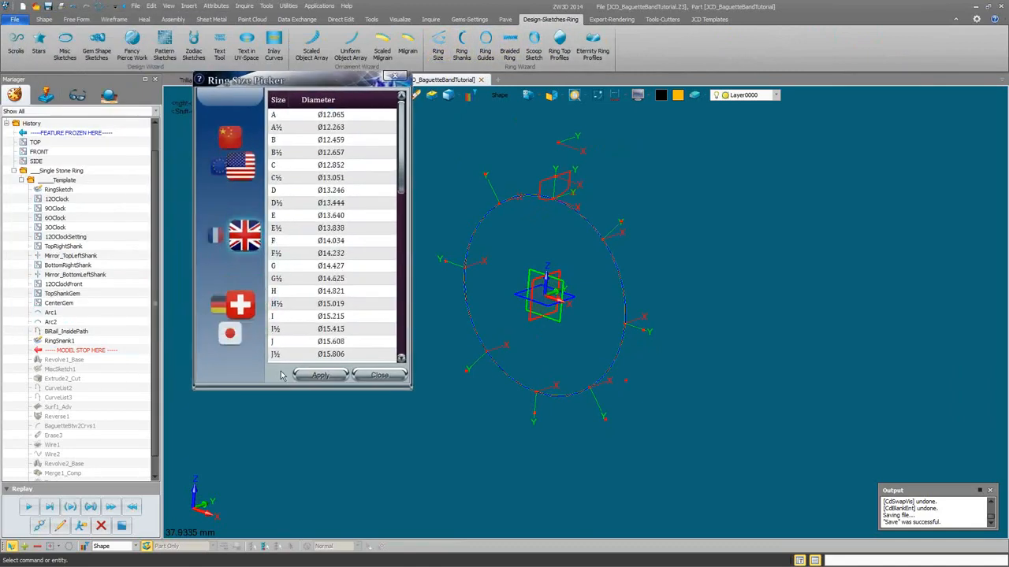
{"action": "left_click", "coordinate": [300, 344]}
{"action": "left_click", "coordinate": [319, 375]}
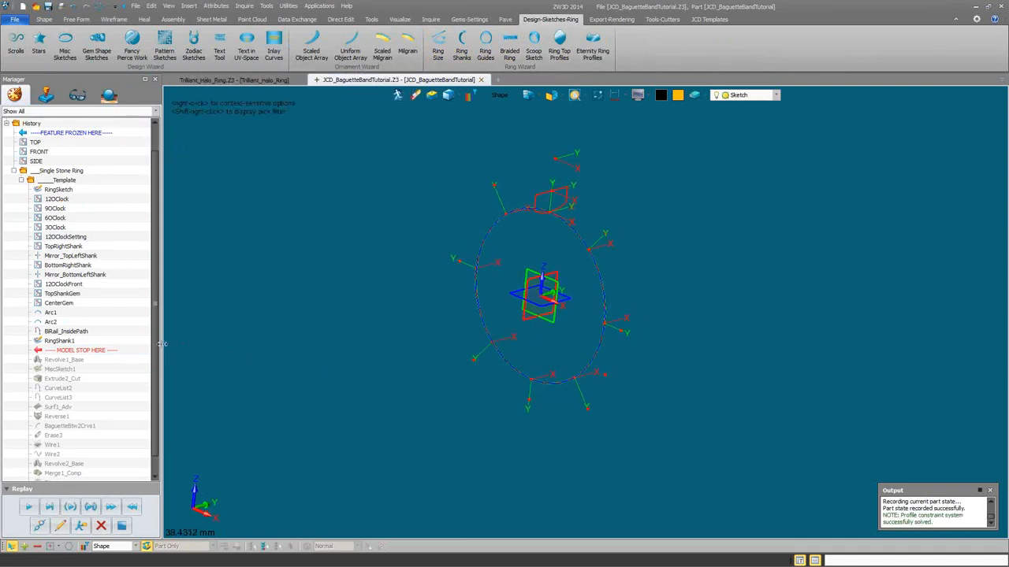
Replay the history through Revolve1_Base and open MiscSketch1 for editing
{"action": "scroll", "coordinate": [152, 399], "scroll_direction": "down", "scroll_amount": 1}
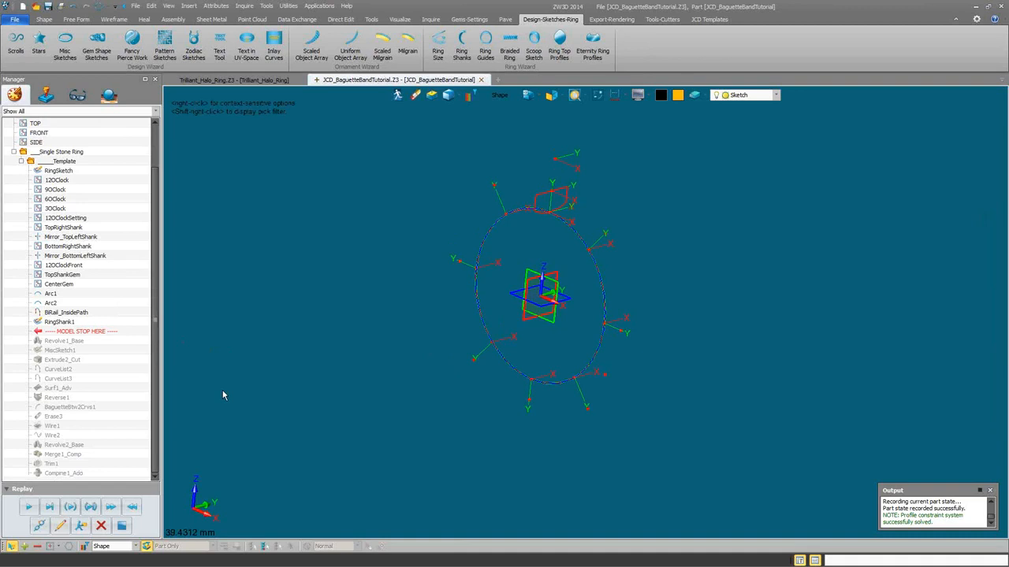
{"action": "left_click", "coordinate": [27, 507]}
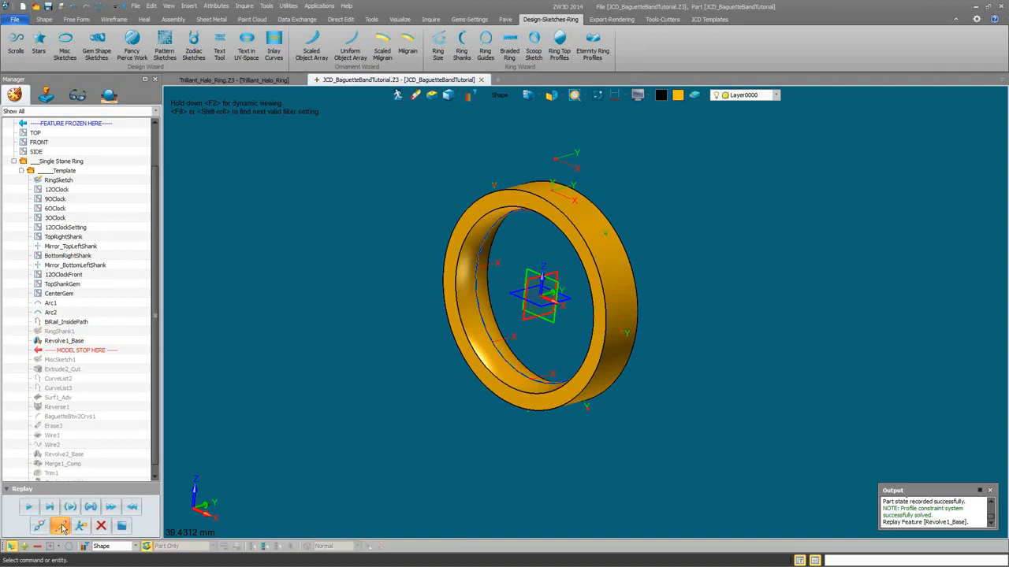
{"action": "left_click", "coordinate": [61, 526]}
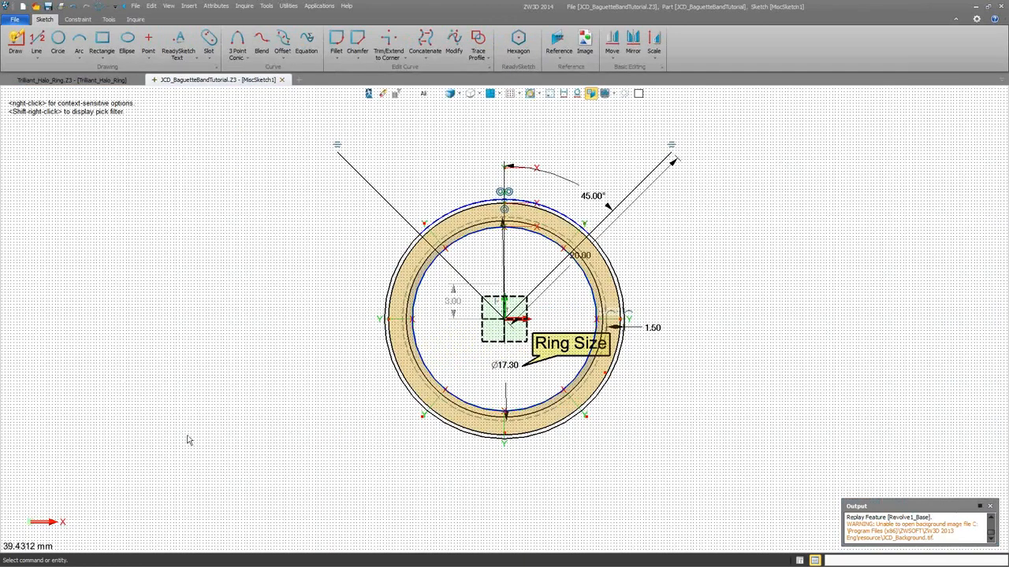
Set the angle between the vertical and the slanted line in MiscSketch1 to 40° and exit the sketch
{"action": "left_click", "coordinate": [508, 164]}
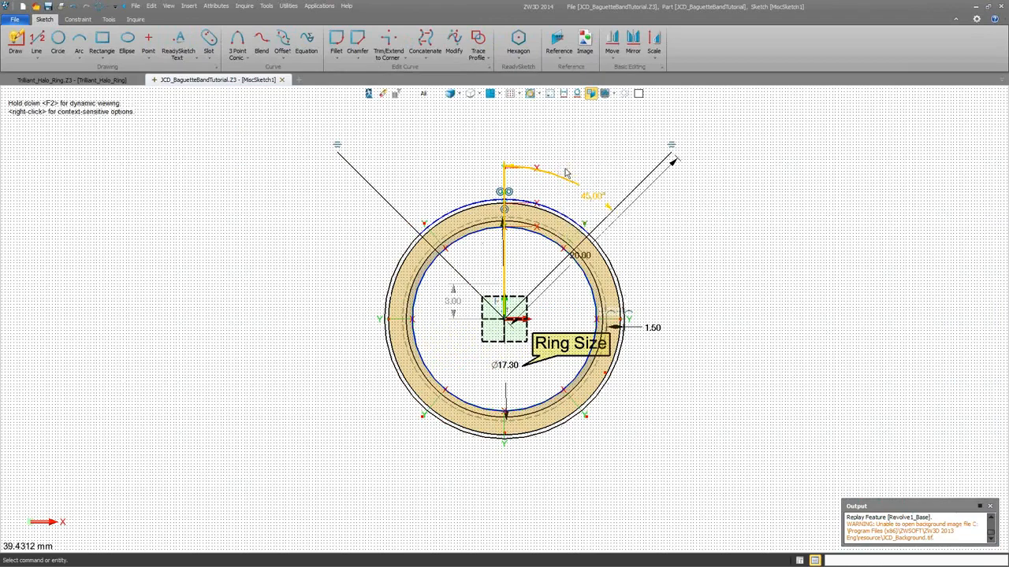
{"action": "double_click", "coordinate": [509, 160]}
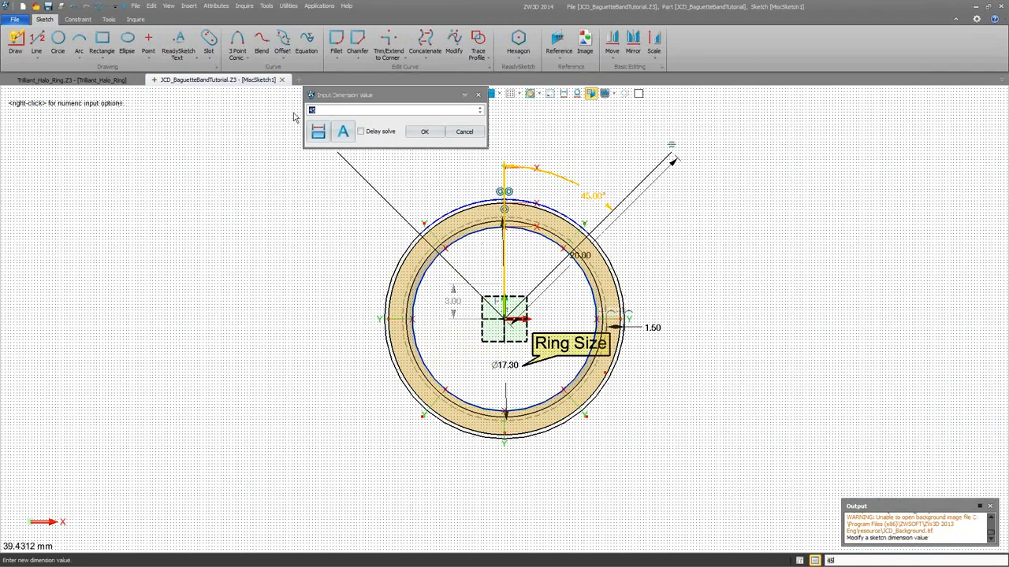
{"action": "left_click", "coordinate": [424, 131]}
{"action": "right_click", "coordinate": [467, 142]}
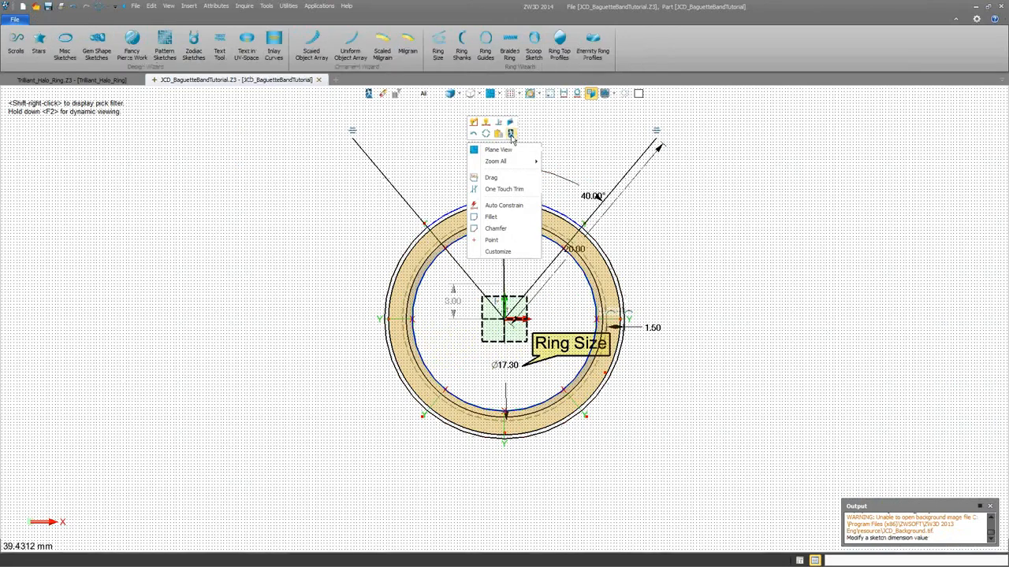
{"action": "left_click", "coordinate": [511, 135]}
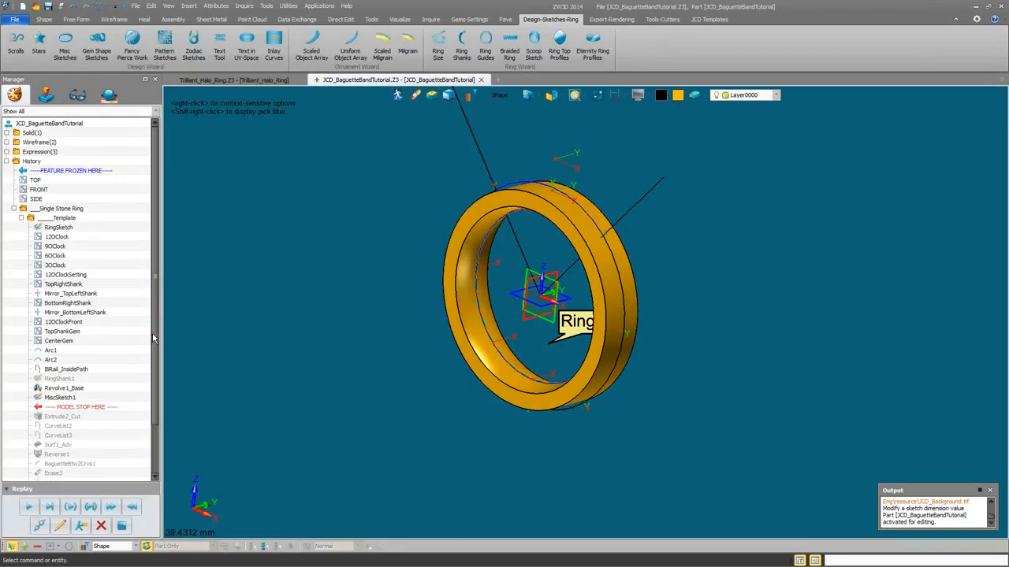
{"action": "right_click_drag", "start_coordinate": [379, 301], "coordinate": [422, 304]}
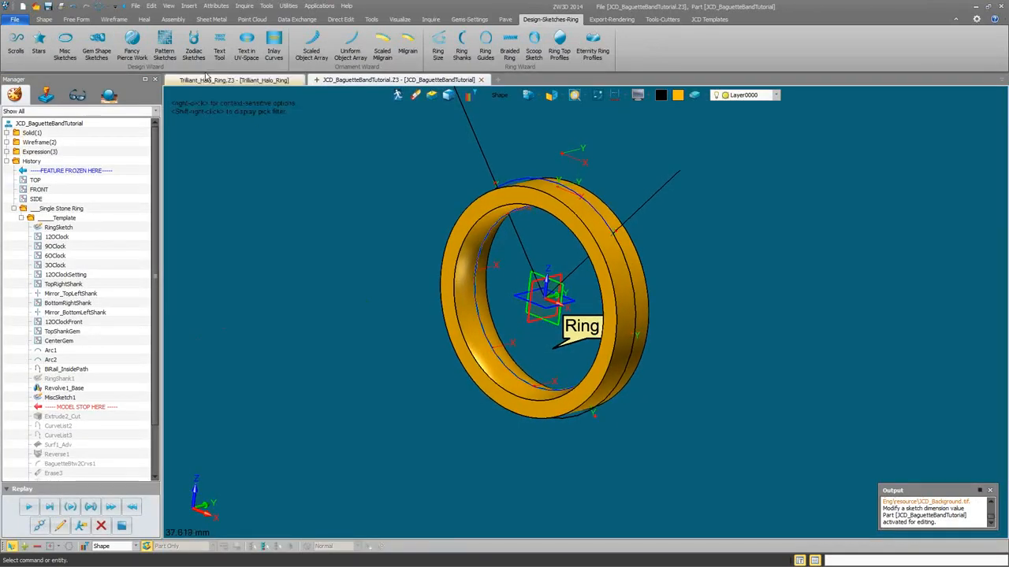
Undo the sketch exit, the angle change and the opening of MiscSketch1
{"action": "left_click", "coordinate": [74, 6]}
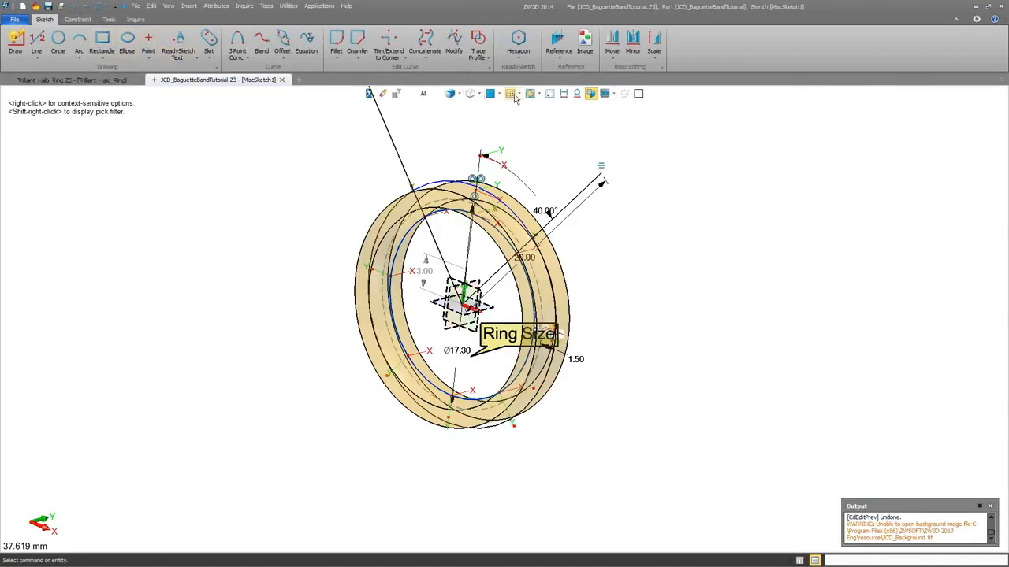
{"action": "left_click", "coordinate": [550, 95]}
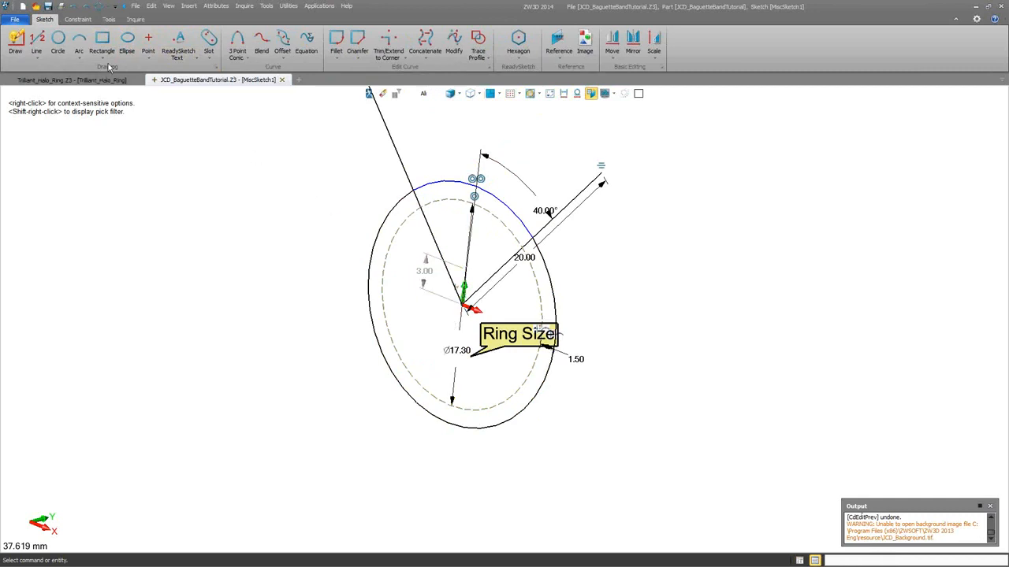
{"action": "left_click", "coordinate": [74, 6]}
{"action": "left_click", "coordinate": [74, 6]}
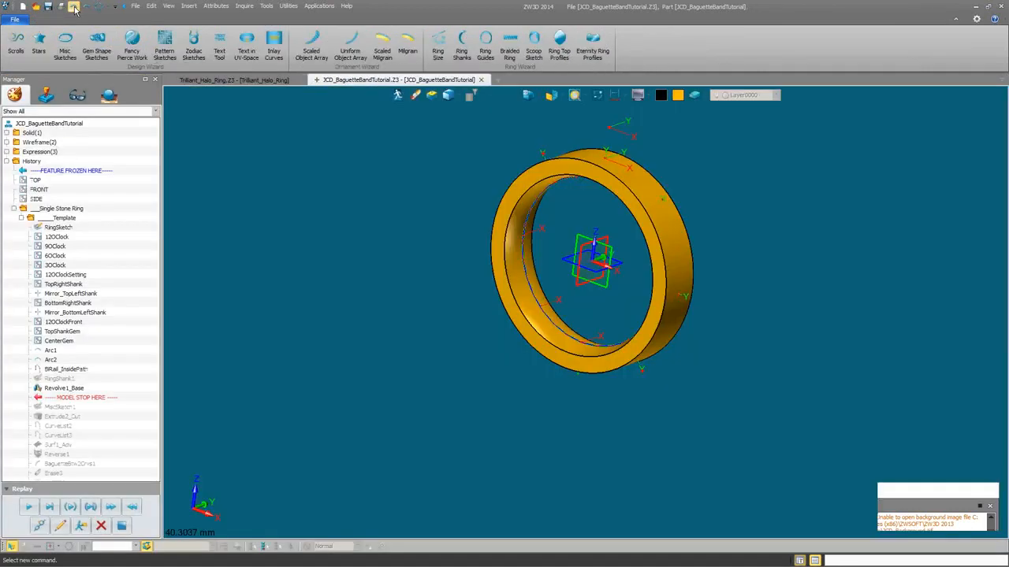
Expand RingSketch in the history to examine its dimension values
{"action": "right_click", "coordinate": [63, 229]}
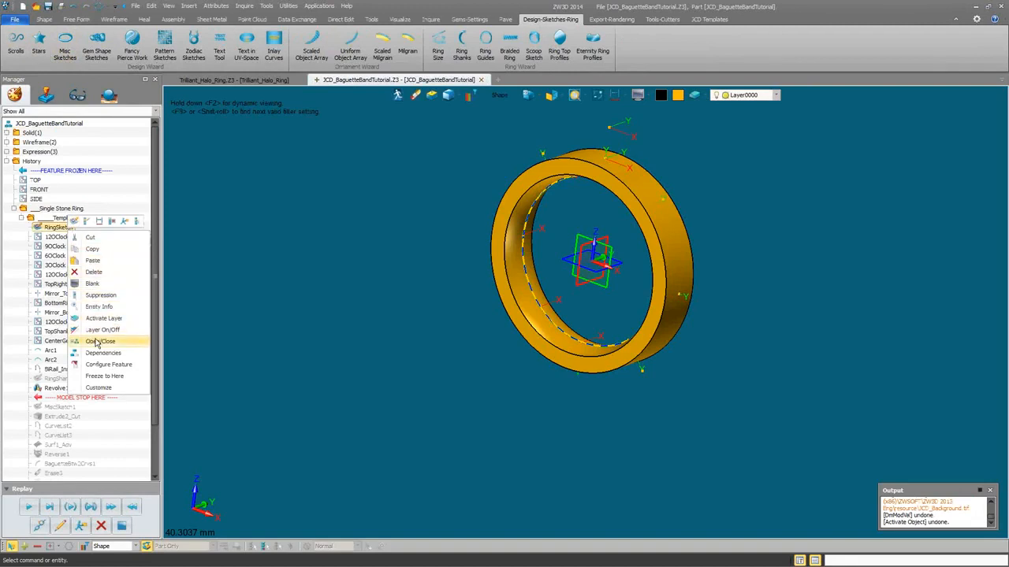
{"action": "left_click", "coordinate": [95, 343]}
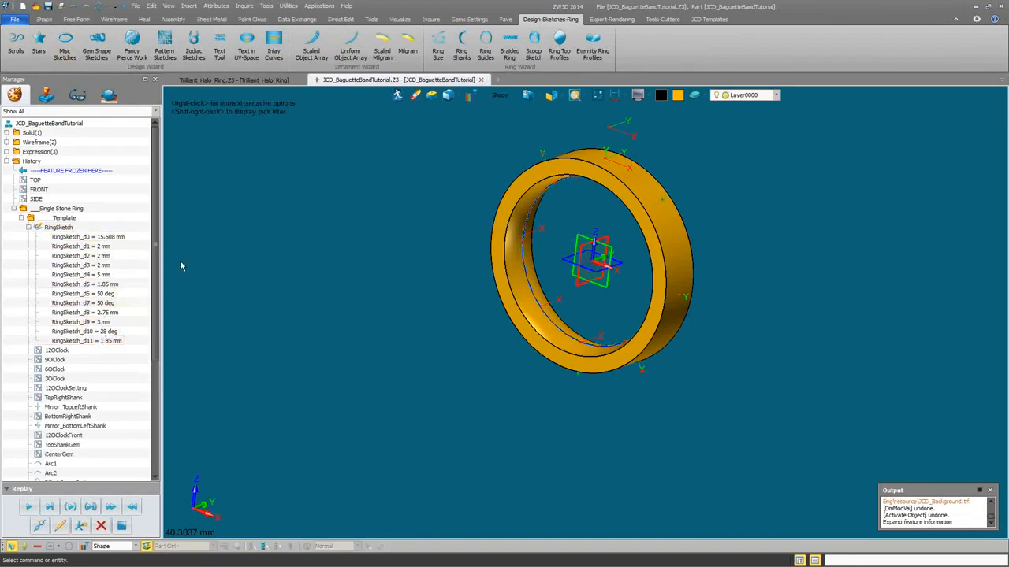
Open MiscSketch1 from the history for editing and hide the surrounding part geometry
{"action": "left_click_drag", "start_coordinate": [150, 337], "coordinate": [150, 472]}
{"action": "left_click", "coordinate": [74, 509]}
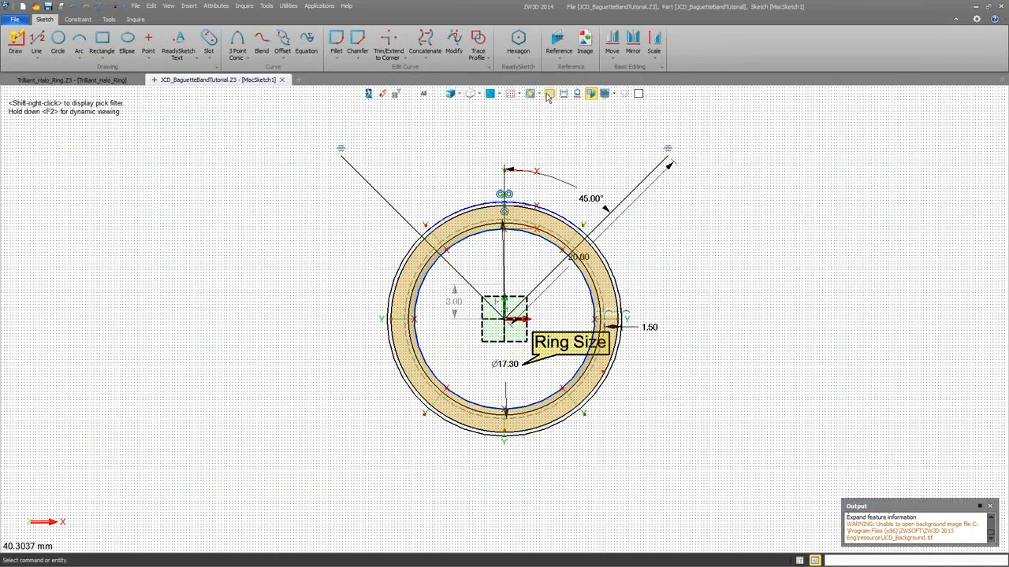
{"action": "left_click", "coordinate": [549, 95]}
Set the Ring Size diameter in MiscSketch1 to 15.6 mm and exit the sketch
{"action": "right_click", "coordinate": [506, 350]}
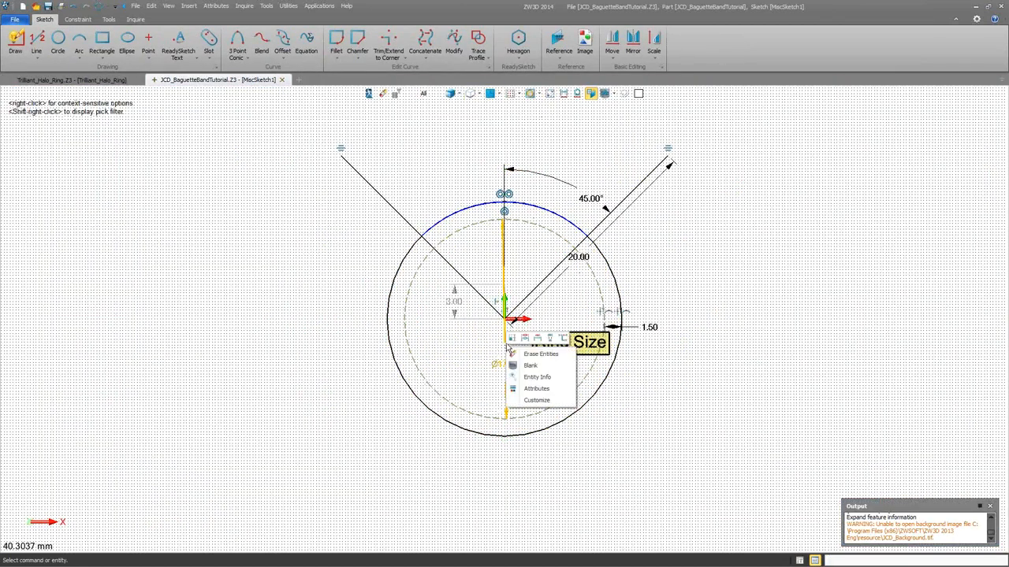
{"action": "left_click", "coordinate": [528, 352]}
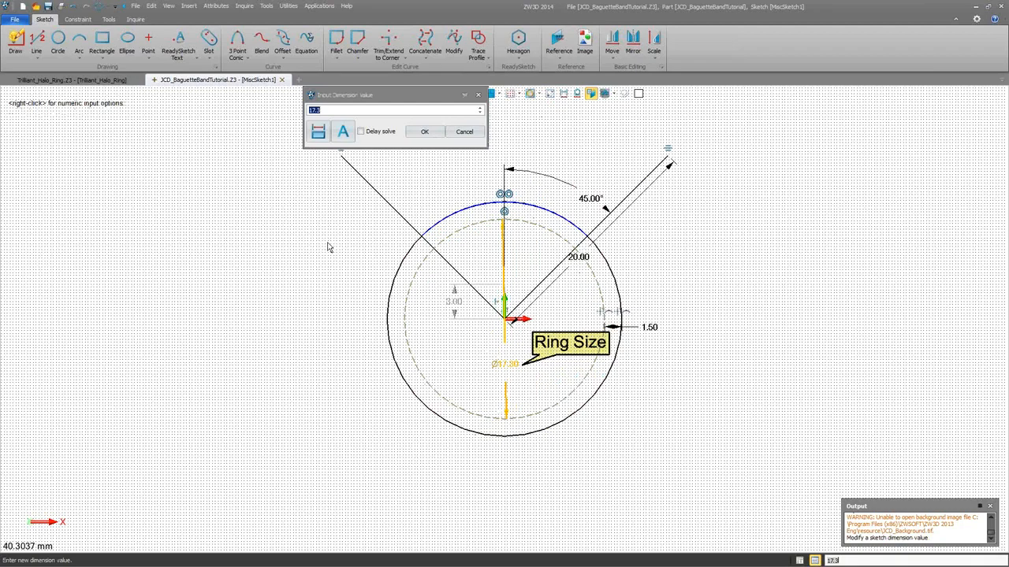
{"action": "type", "text": "15.6"}
{"action": "left_click", "coordinate": [424, 132]}
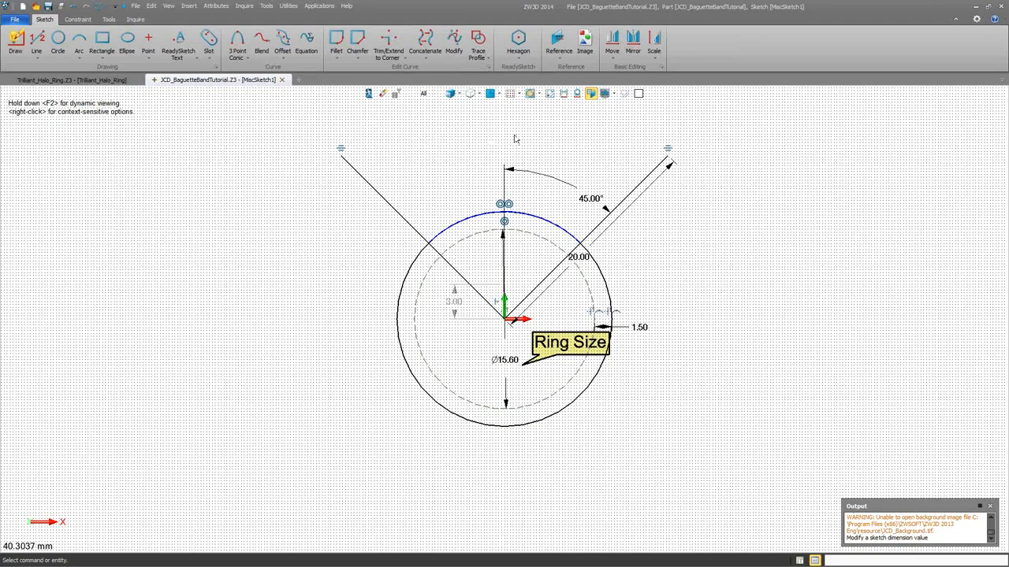
{"action": "right_click", "coordinate": [626, 138]}
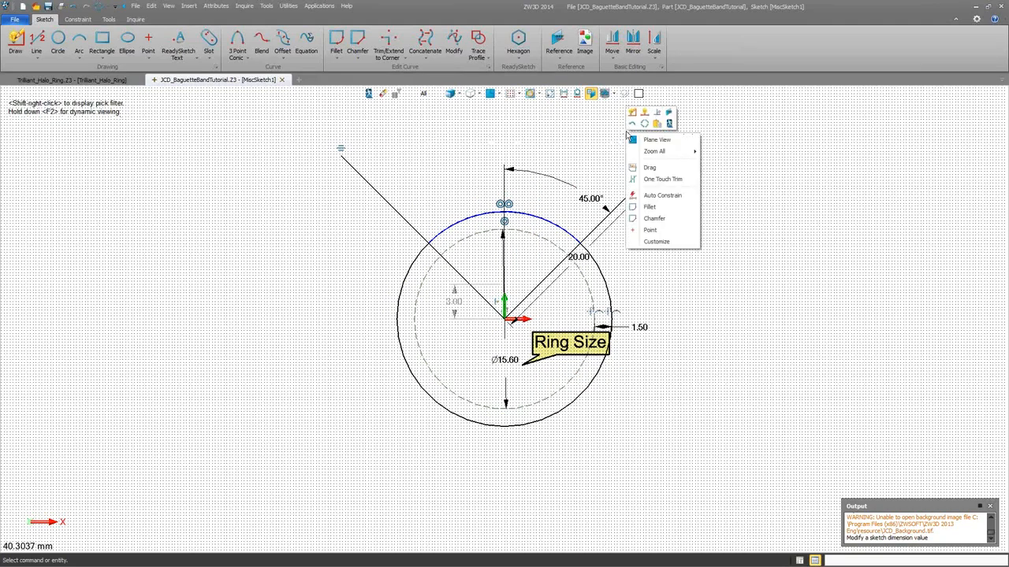
{"action": "left_click", "coordinate": [669, 123]}
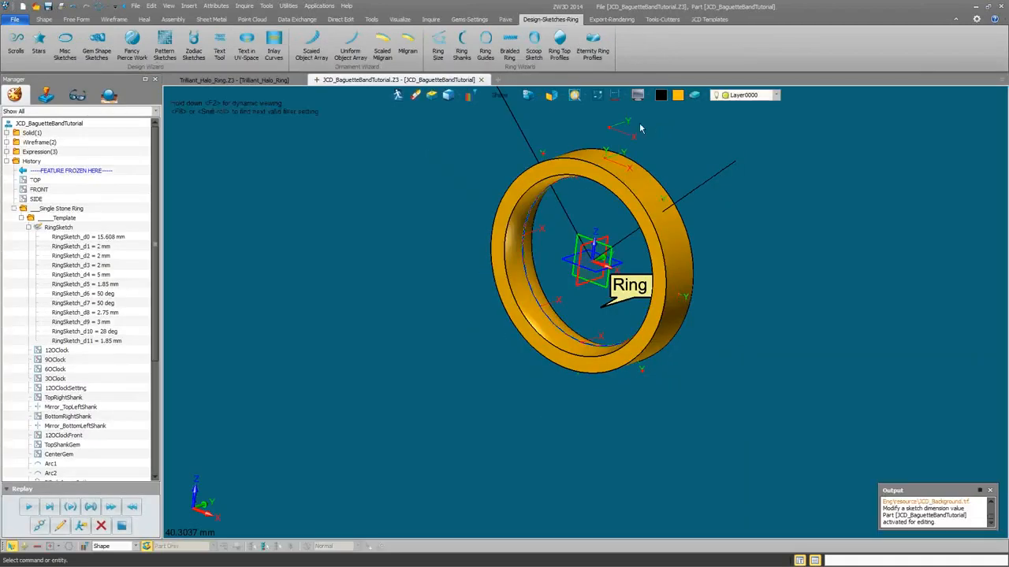
Replay the history one feature at a time from Extrude2_Cut through Reverse1
{"action": "left_click_drag", "start_coordinate": [155, 319], "coordinate": [164, 469]}
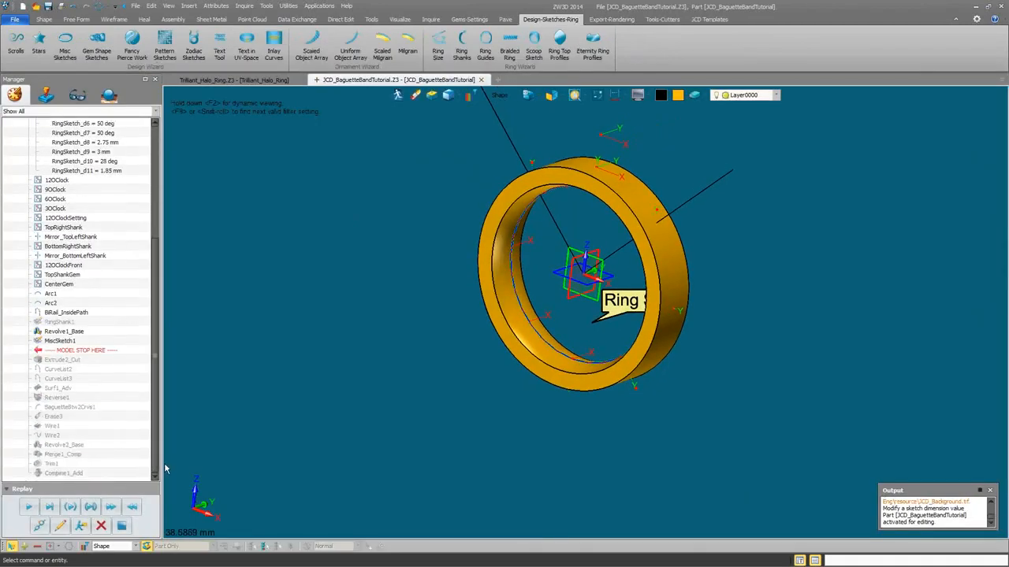
{"action": "left_click", "coordinate": [28, 507]}
{"action": "left_click", "coordinate": [28, 507]}
{"action": "left_click", "coordinate": [28, 507]}
{"action": "left_click", "coordinate": [27, 508]}
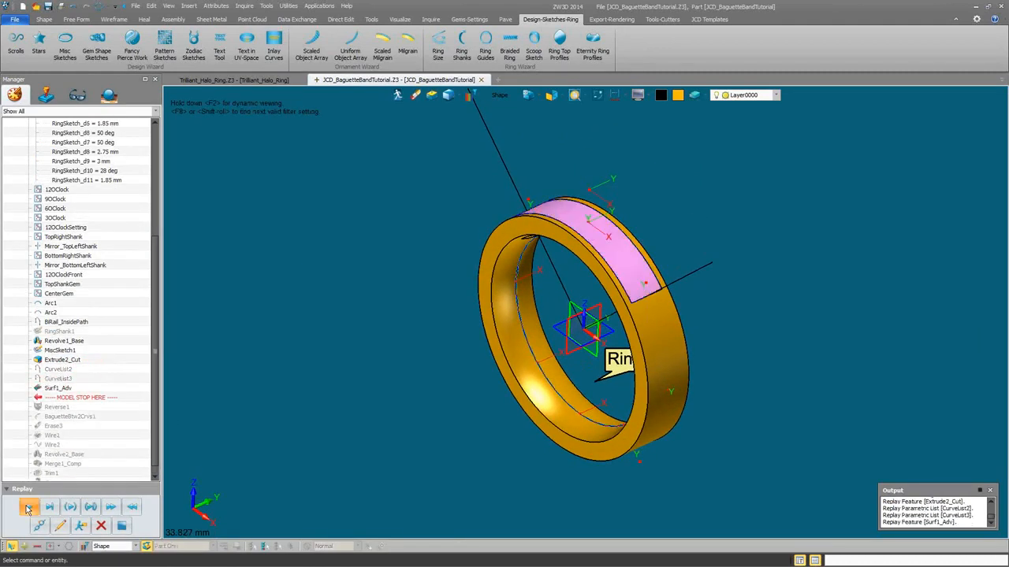
{"action": "left_click", "coordinate": [28, 507]}
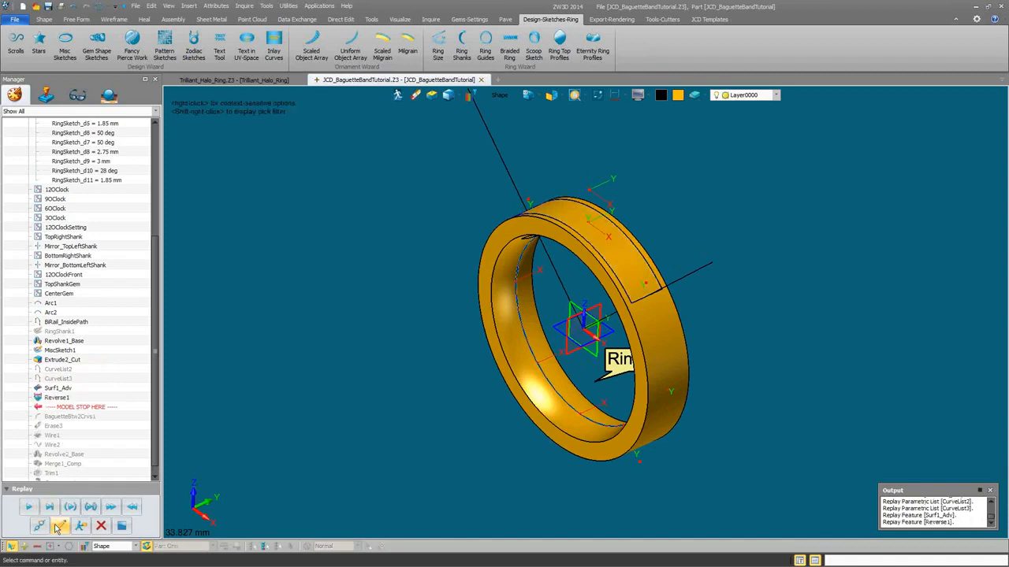
Redefine the BaguetteBtw2Crvs1 feature to lay seven baguettes along the channel of the resized band
{"action": "left_click", "coordinate": [58, 527]}
{"action": "right_click_drag", "start_coordinate": [467, 355], "coordinate": [396, 226]}
{"action": "left_click_drag", "start_coordinate": [150, 33], "coordinate": [348, 197]}
{"action": "left_click", "coordinate": [413, 191]}
{"action": "right_click_drag", "start_coordinate": [402, 215], "coordinate": [557, 213]}
{"action": "right_click_drag", "start_coordinate": [456, 191], "coordinate": [386, 227]}
{"action": "left_click", "coordinate": [10, 115]}
Replay the remaining history through Combine1_Add
{"action": "scroll", "coordinate": [137, 350], "scroll_direction": "down", "scroll_amount": 1}
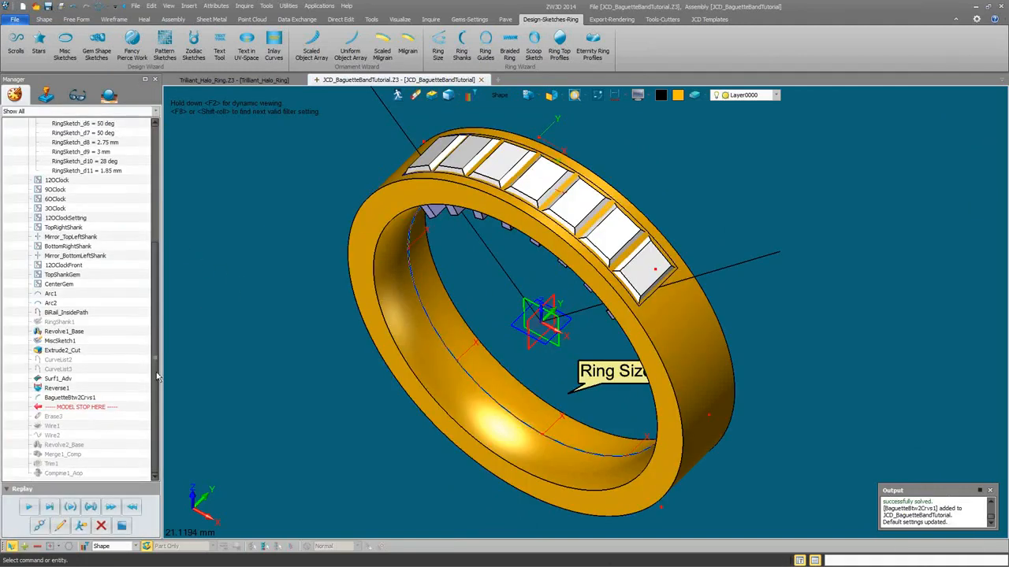
{"action": "left_click", "coordinate": [48, 507]}
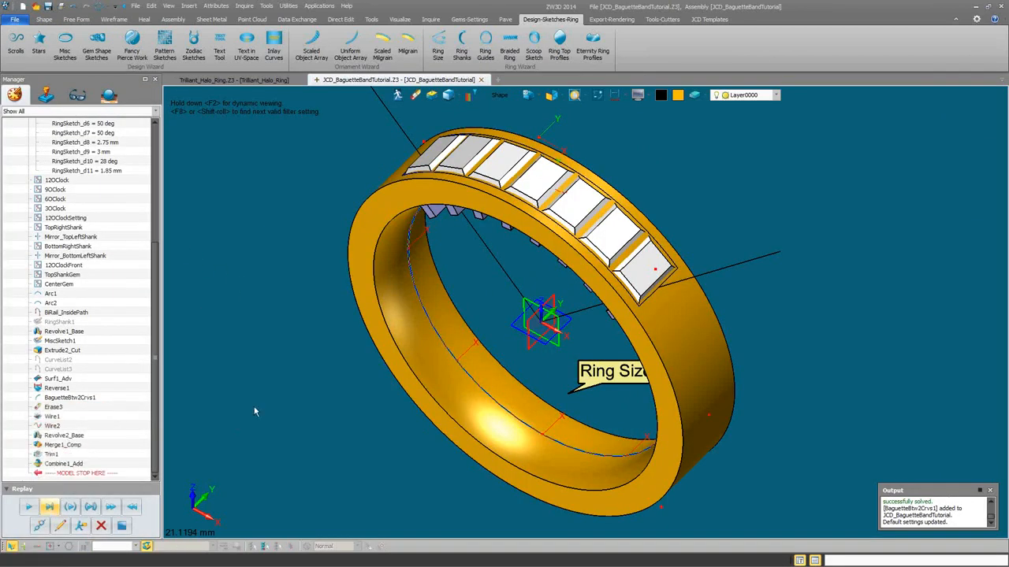
{"action": "key", "text": "ctrl+Home"}
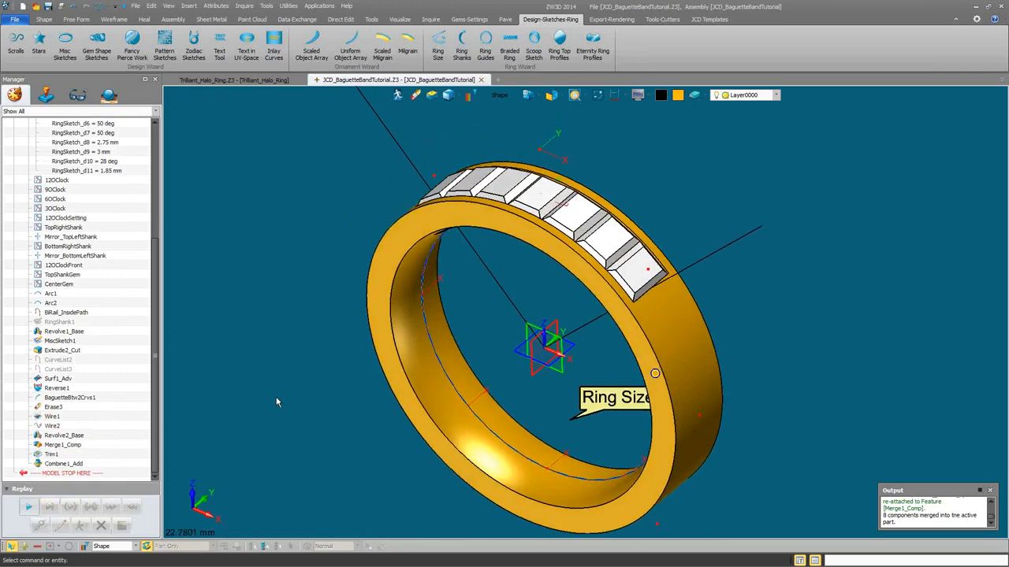
Limit picking to sketches and open MiscSketch1 from the model for editing
{"action": "right_click", "coordinate": [396, 180], "text": "shift"}
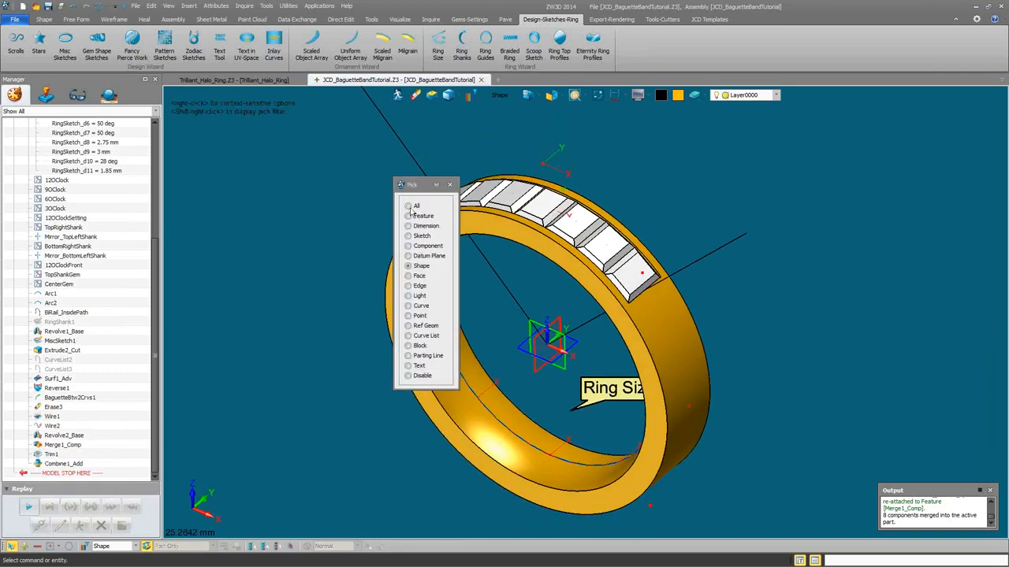
{"action": "left_click", "coordinate": [428, 237]}
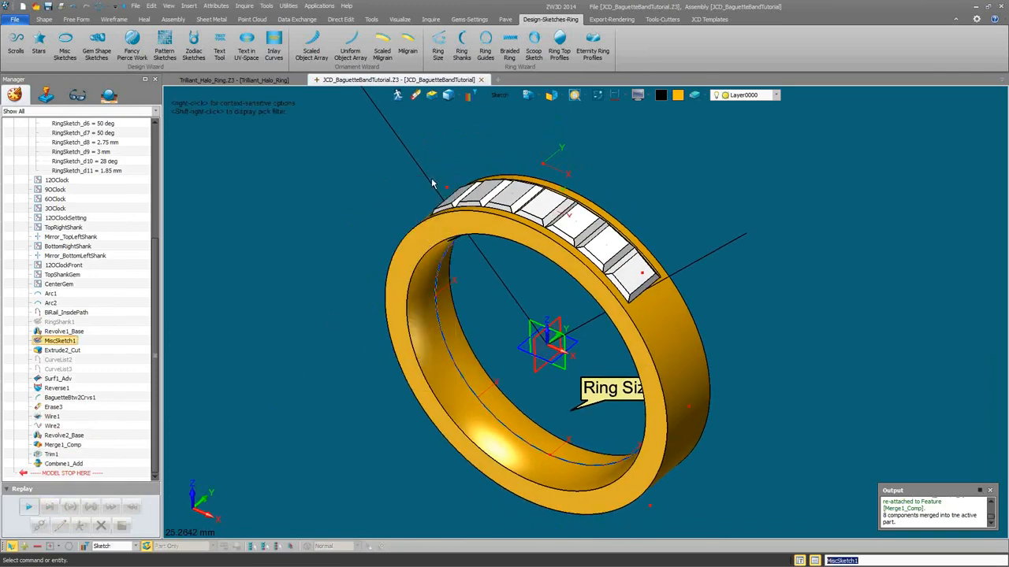
{"action": "right_click", "coordinate": [485, 260]}
{"action": "left_click", "coordinate": [489, 255]}
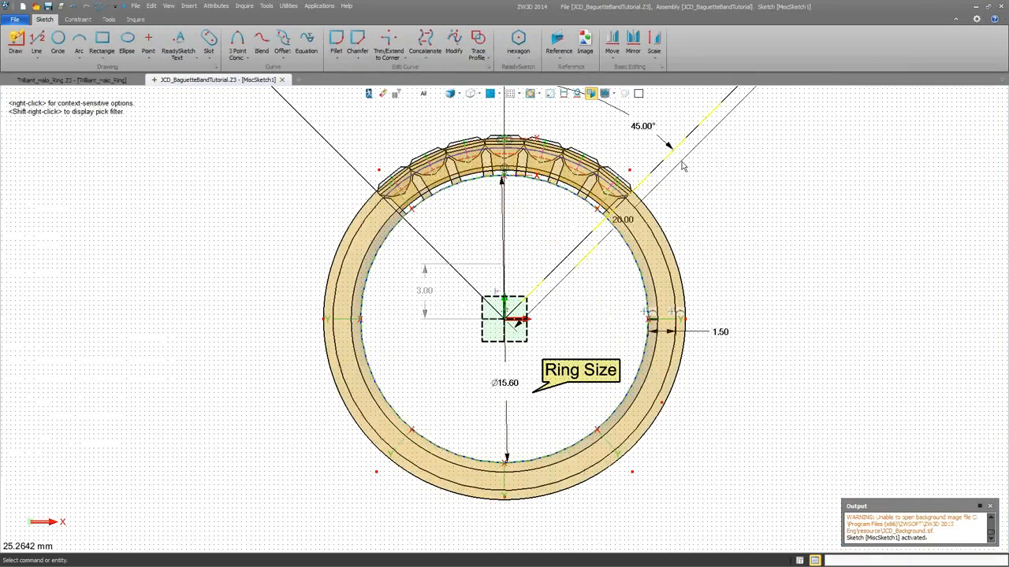
Set the angle between the vertical and the slanted line to 40° and exit the sketch
{"action": "right_click", "coordinate": [661, 134]}
{"action": "left_click", "coordinate": [664, 130]}
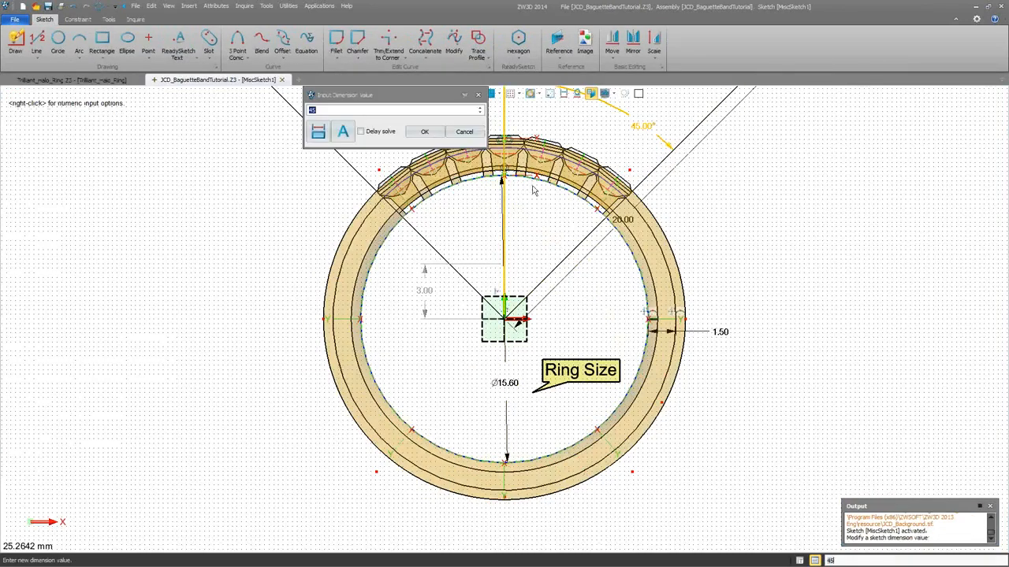
{"action": "type", "text": "40"}
{"action": "left_click", "coordinate": [426, 131]}
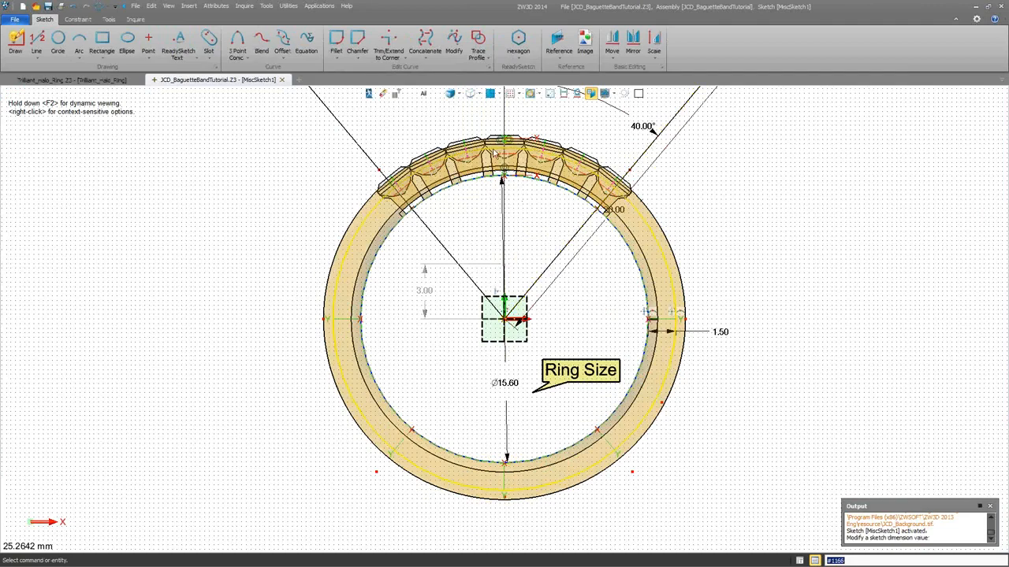
{"action": "right_click", "coordinate": [736, 192]}
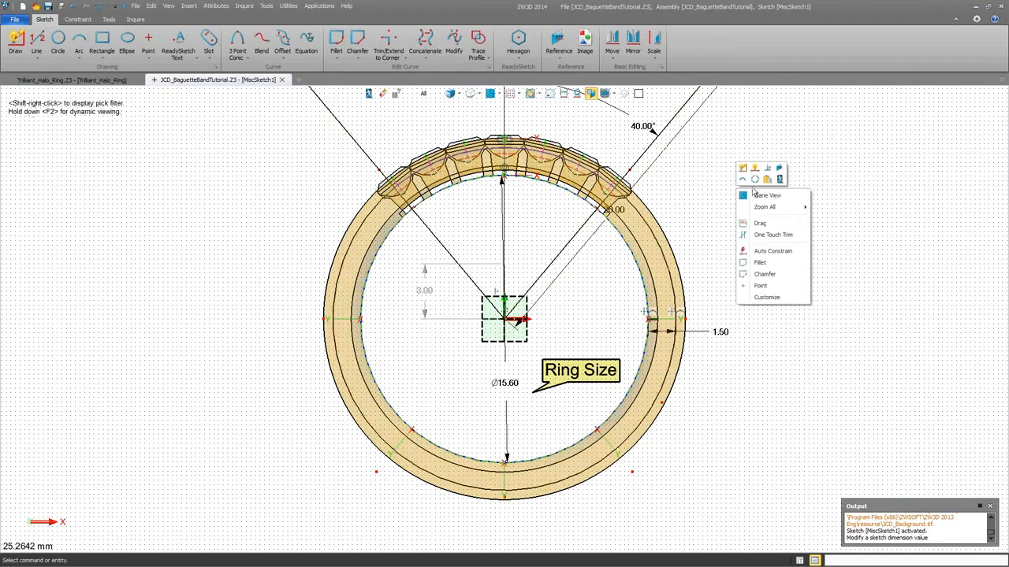
{"action": "left_click", "coordinate": [776, 186]}
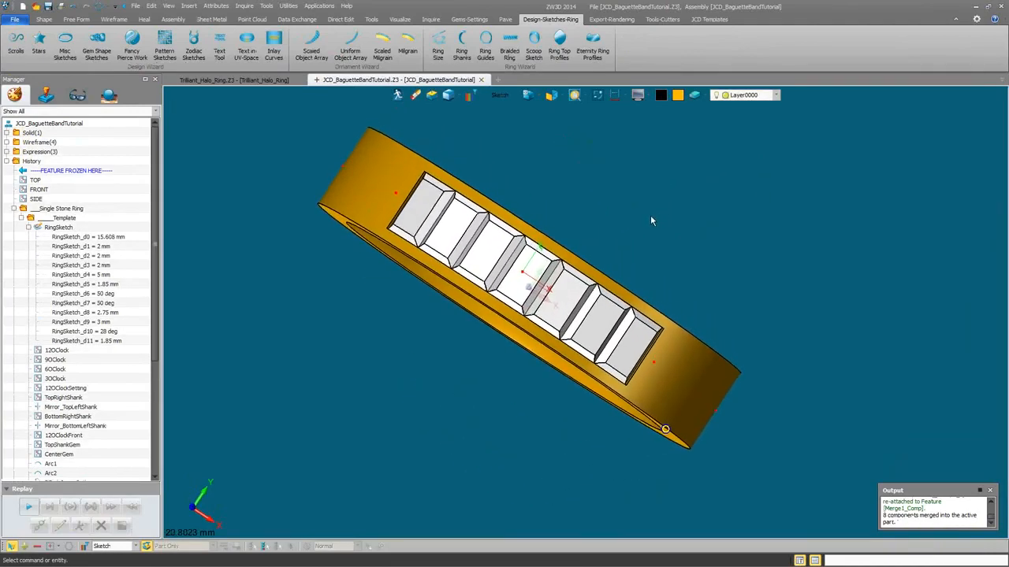
Limit picking to components and collapse RingSketch in the history
{"action": "right_click", "coordinate": [622, 188], "text": "shift"}
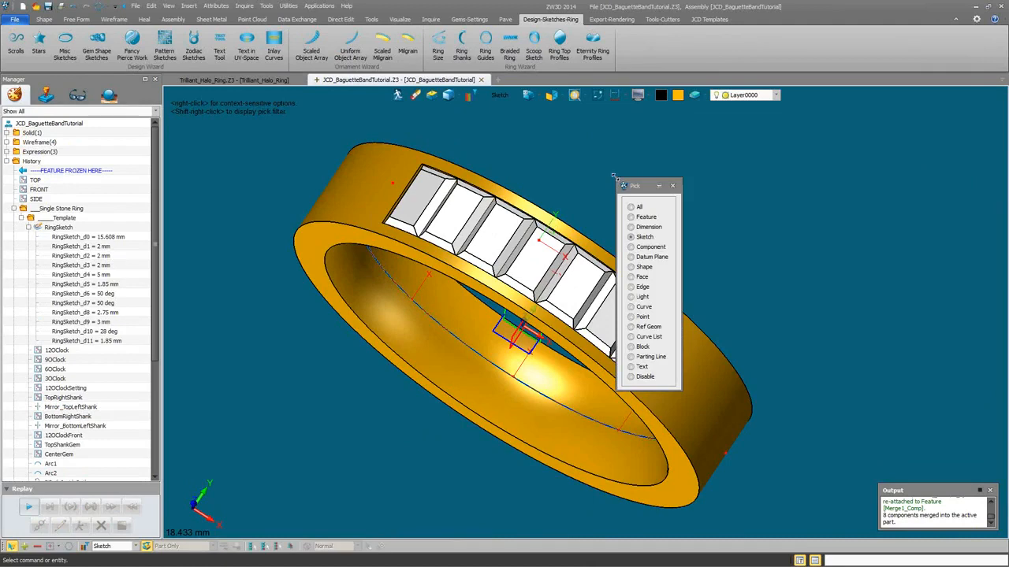
{"action": "left_click", "coordinate": [644, 249]}
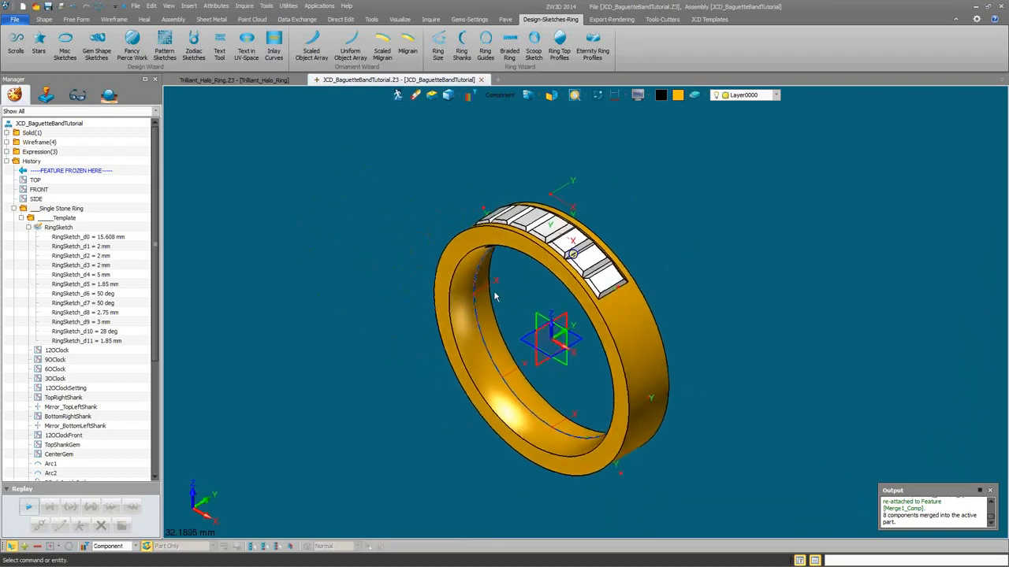
{"action": "scroll", "coordinate": [126, 291], "scroll_direction": "down", "scroll_amount": 2}
{"action": "left_click", "coordinate": [29, 180]}
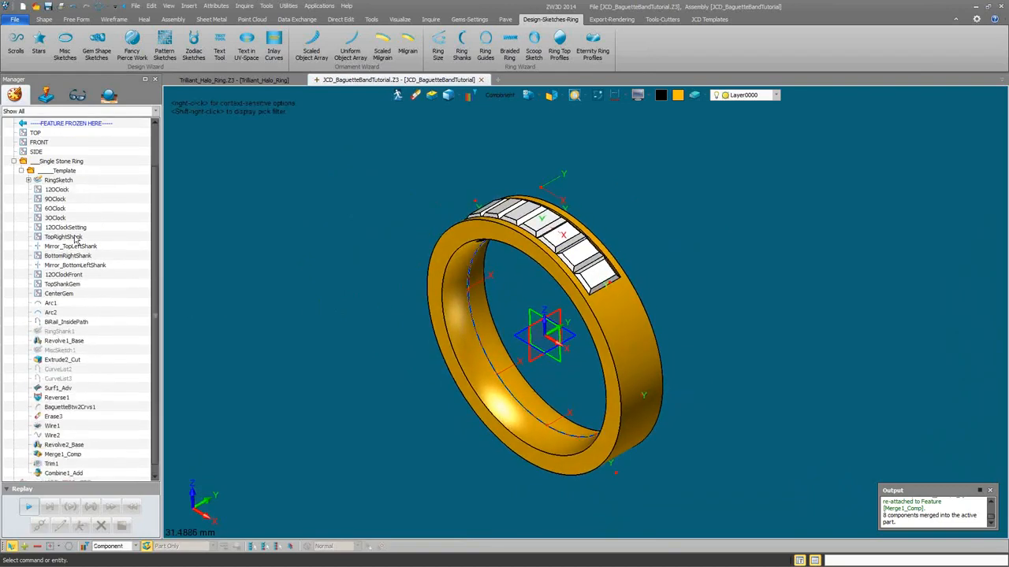
{"action": "scroll", "coordinate": [403, 281], "scroll_direction": "up", "scroll_amount": 2}
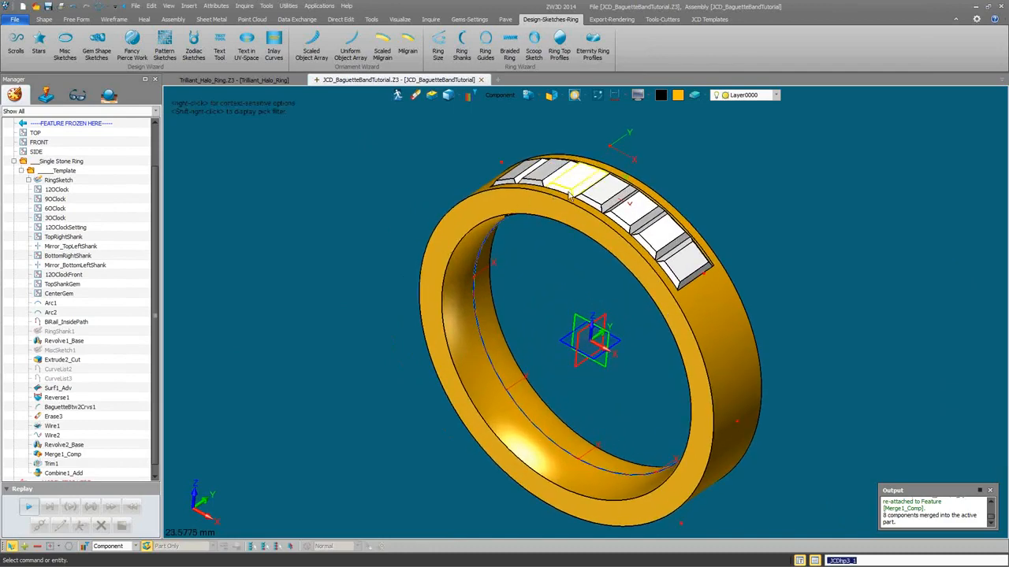
{"action": "scroll", "coordinate": [208, 316], "scroll_direction": "down", "scroll_amount": 1}
{"action": "scroll", "coordinate": [208, 314], "scroll_direction": "down", "scroll_amount": 2}
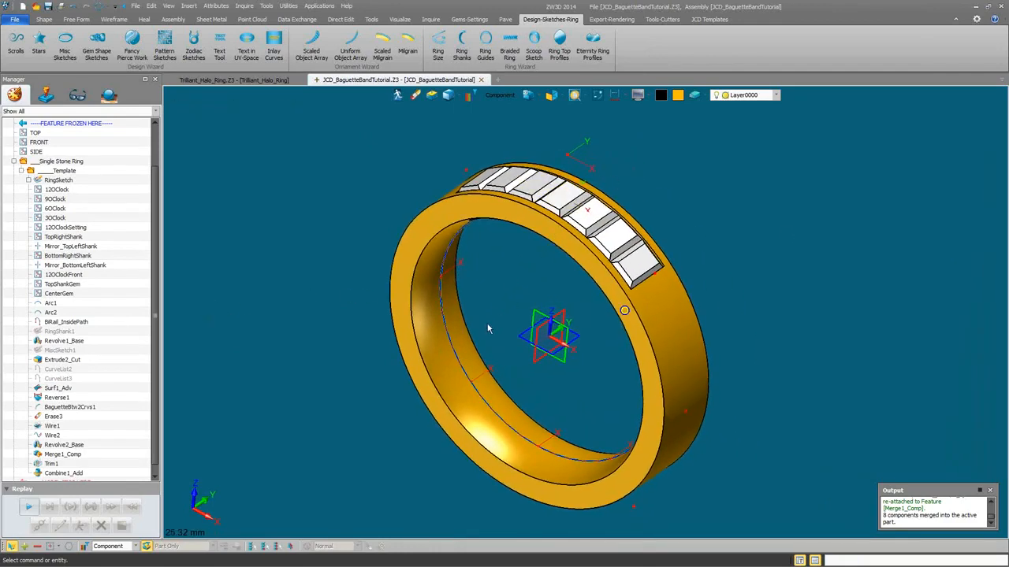
{"action": "middle_click_drag", "start_coordinate": [489, 329], "coordinate": [694, 233]}
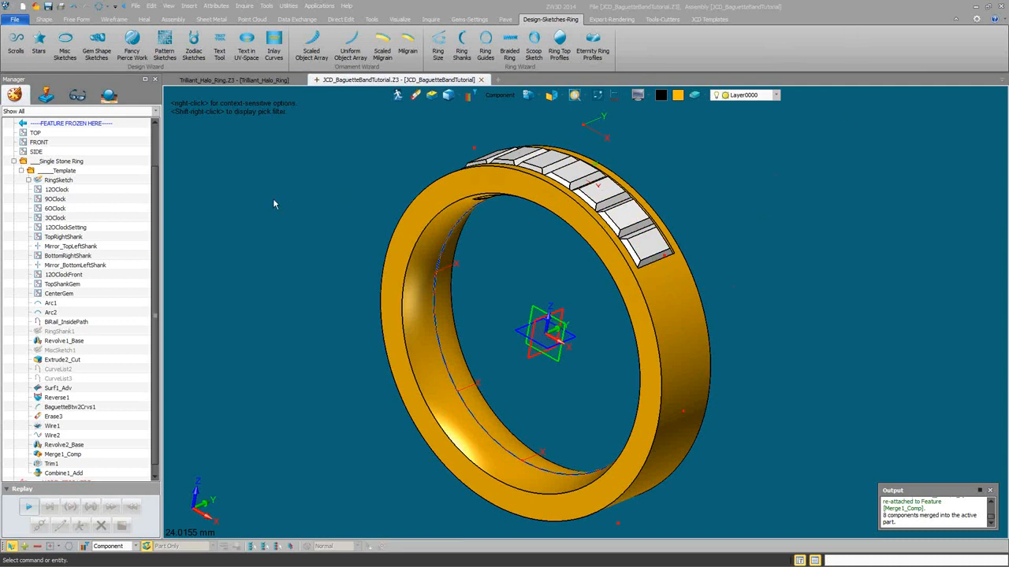
Roll the history back so the model stops directly after BiRail_InsidePath
{"action": "scroll", "coordinate": [155, 235], "scroll_direction": "down", "scroll_amount": 1}
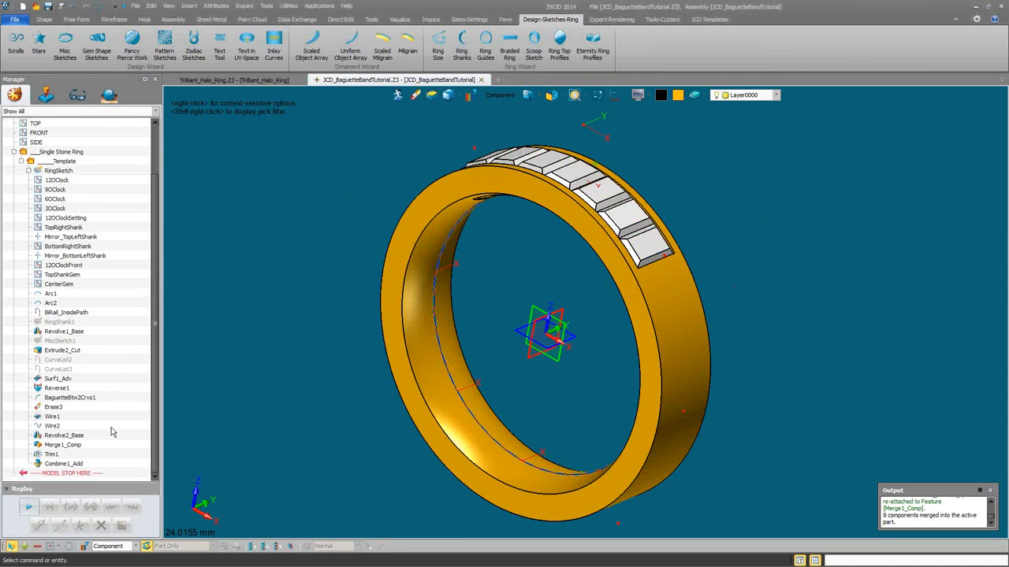
{"action": "mouse_move", "coordinate": [86, 478]}
{"action": "left_mouse_down"}
{"action": "mouse_move", "coordinate": [161, 188]}
{"action": "mouse_move", "coordinate": [124, 189]}
{"action": "mouse_move", "coordinate": [108, 293]}
{"action": "left_mouse_up"}
{"action": "left_click_drag", "start_coordinate": [108, 293], "coordinate": [104, 315]}
{"action": "left_click_drag", "start_coordinate": [104, 315], "coordinate": [104, 317]}
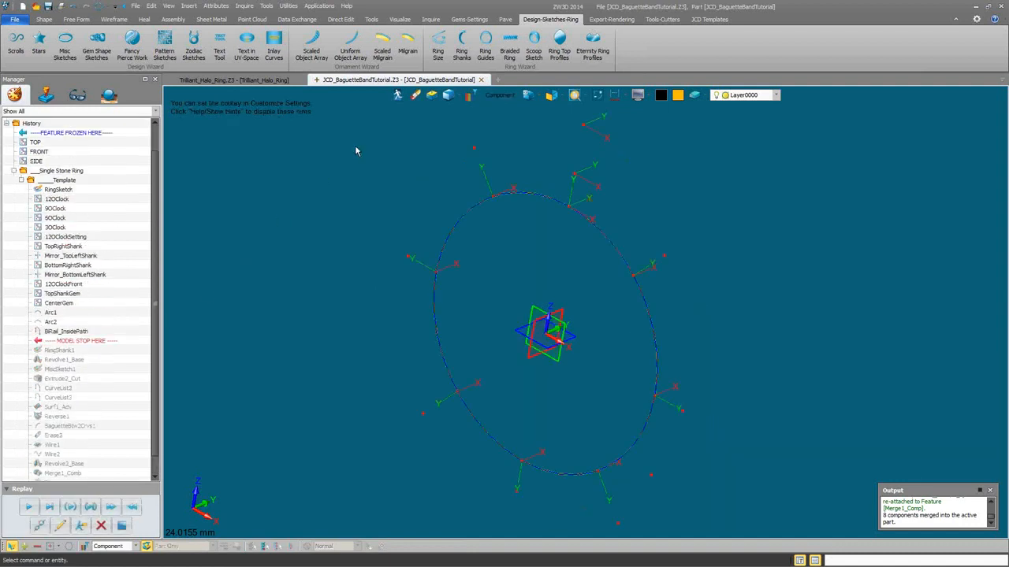
Apply US ring size 10 (Ø19.7) to the ring template with the Ring Size Picker
{"action": "left_click", "coordinate": [438, 49]}
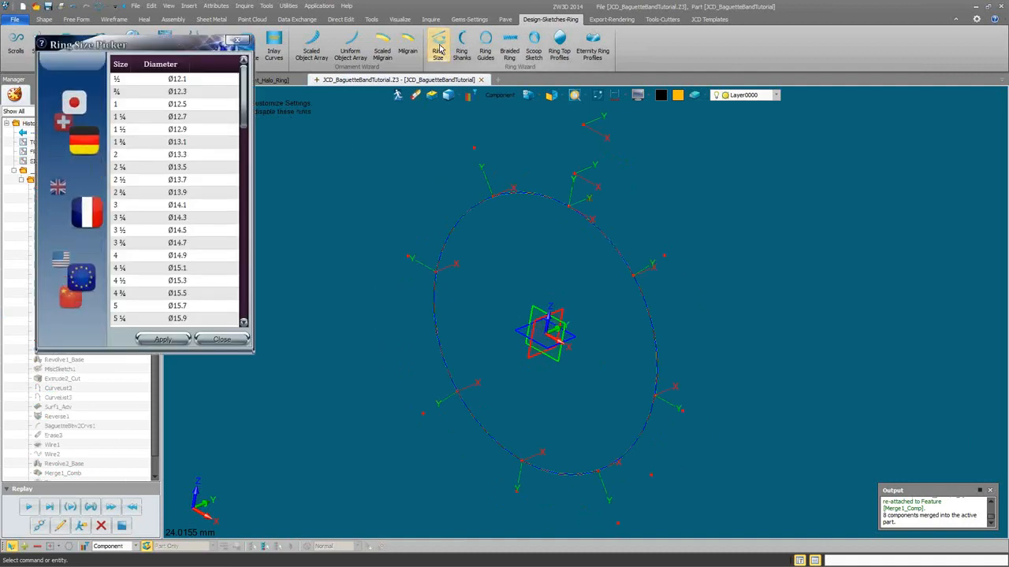
{"action": "left_click_drag", "start_coordinate": [171, 52], "coordinate": [377, 110]}
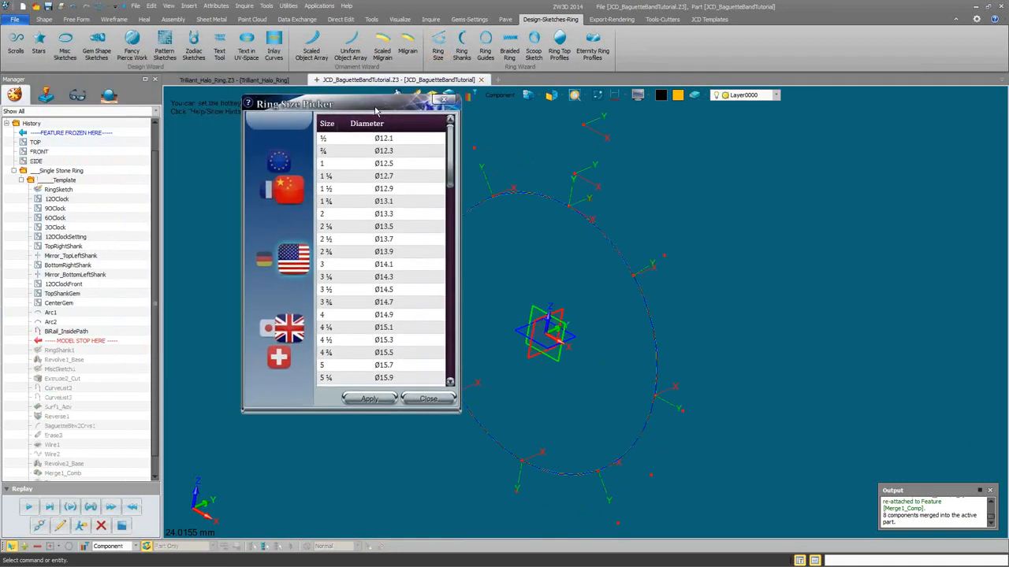
{"action": "left_click_drag", "start_coordinate": [446, 157], "coordinate": [445, 251]}
{"action": "left_click", "coordinate": [418, 226]}
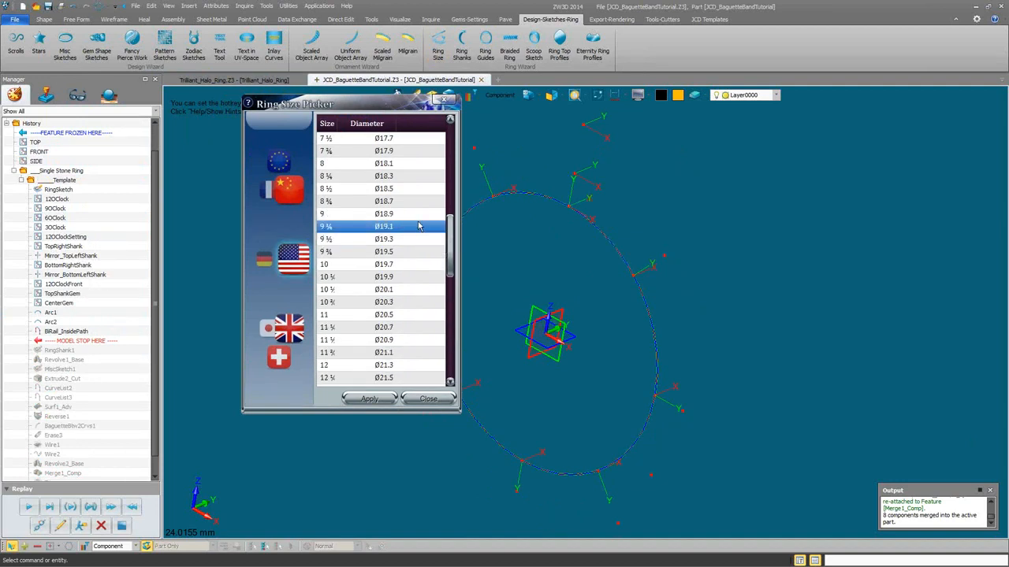
{"action": "left_click", "coordinate": [340, 265]}
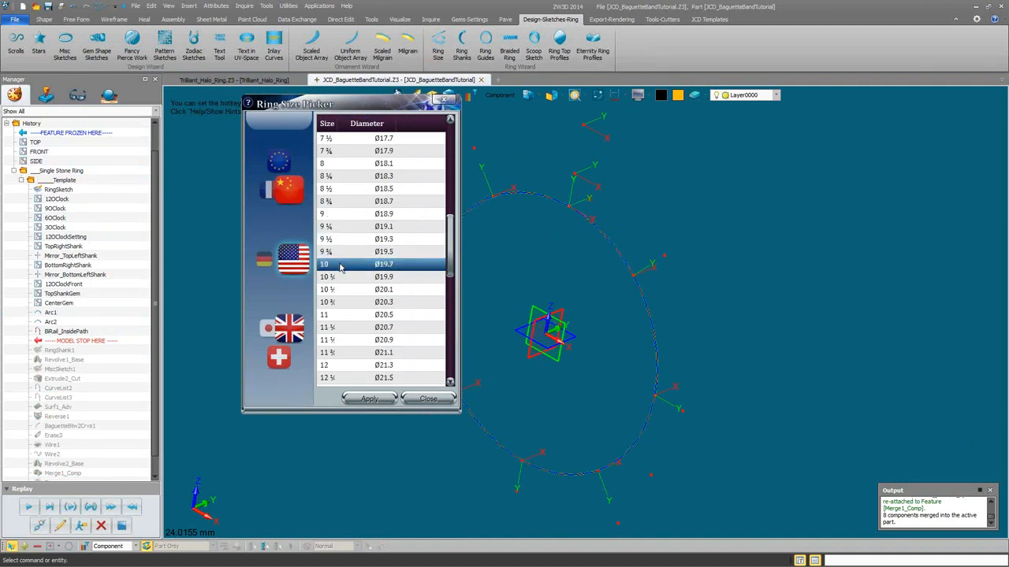
{"action": "left_click", "coordinate": [368, 396]}
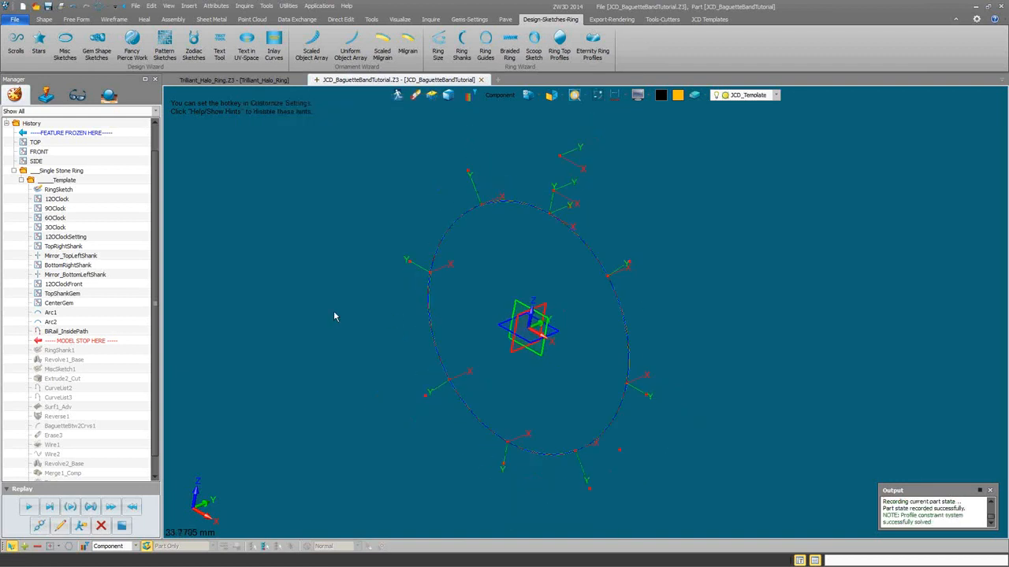
{"action": "scroll", "coordinate": [142, 391], "scroll_direction": "down", "scroll_amount": 1}
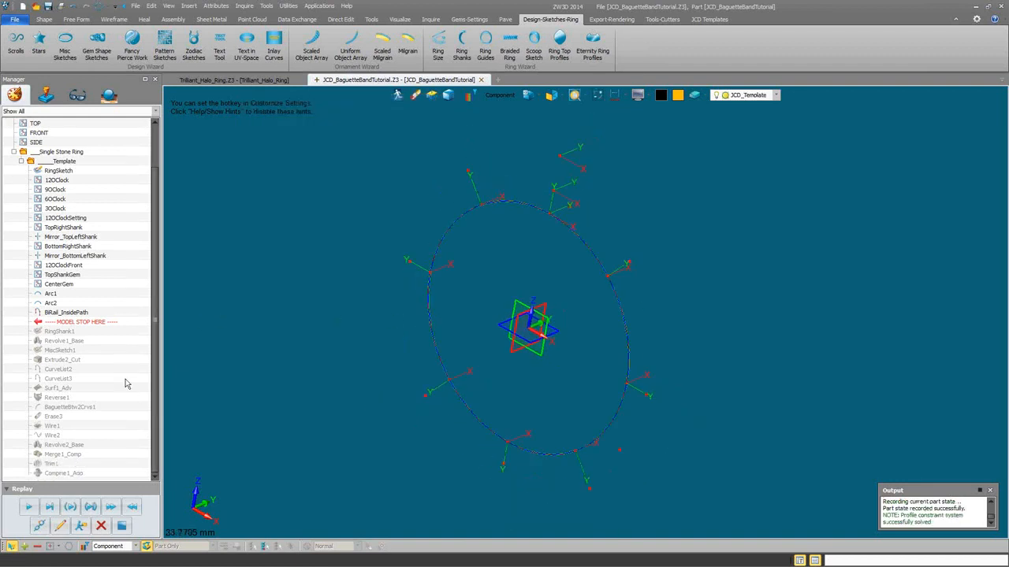
Continue the history replay to MiscSketch1 and set the sketch's ring size diameter to 19.7 mm
{"action": "right_click", "coordinate": [68, 352]}
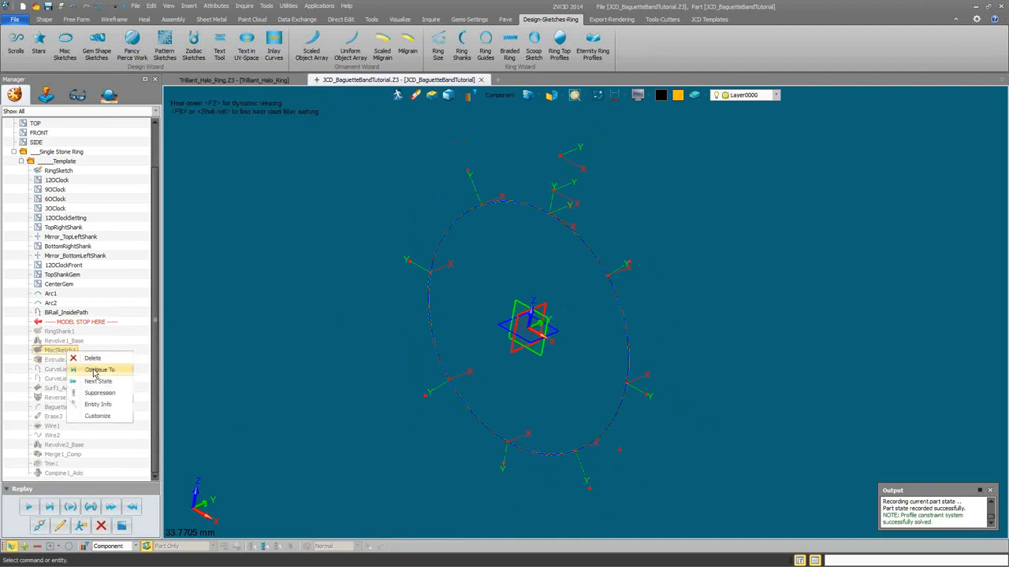
{"action": "left_click", "coordinate": [95, 370]}
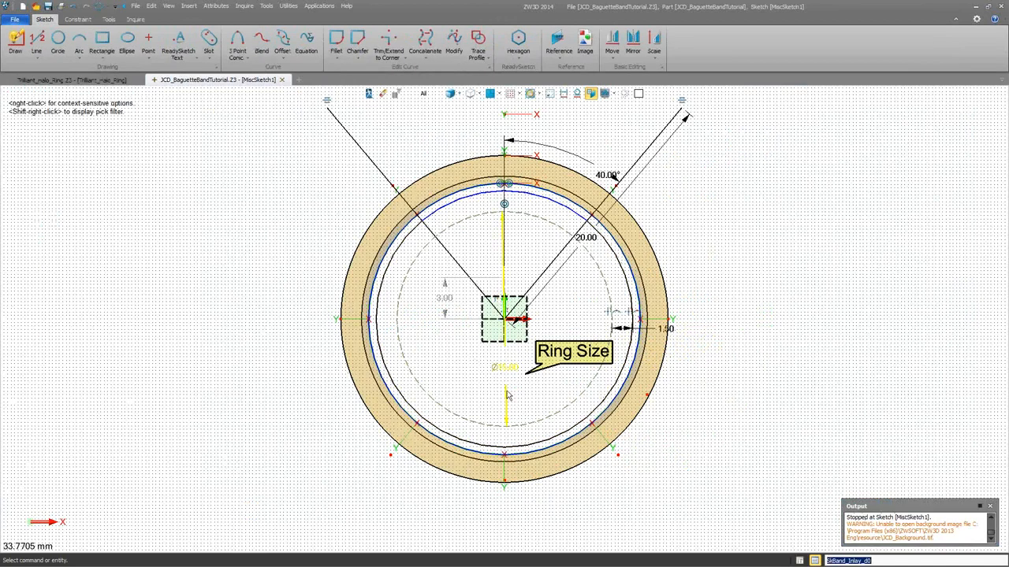
{"action": "right_click", "coordinate": [509, 393]}
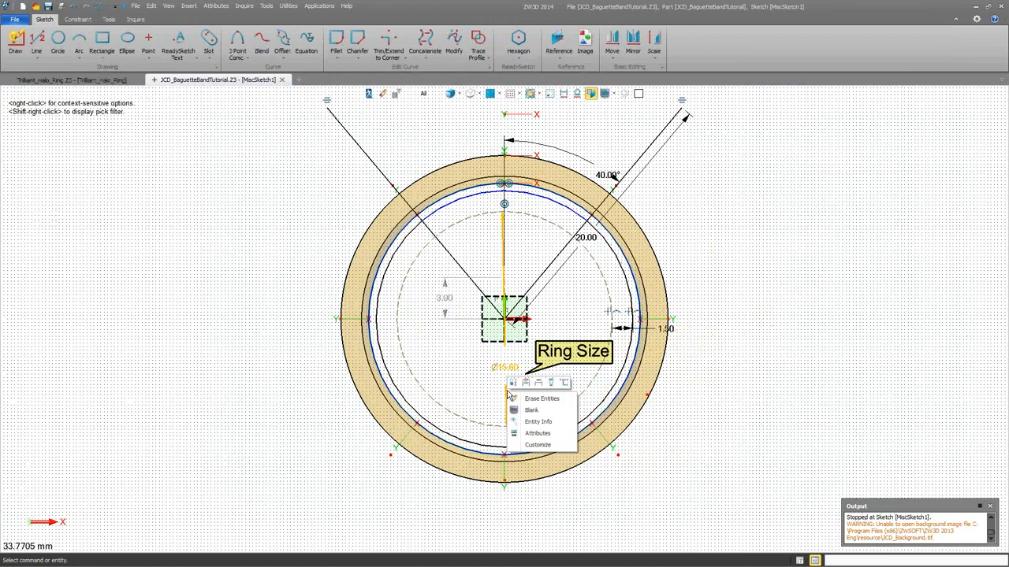
{"action": "left_click", "coordinate": [513, 383]}
{"action": "type", "text": "19.7"}
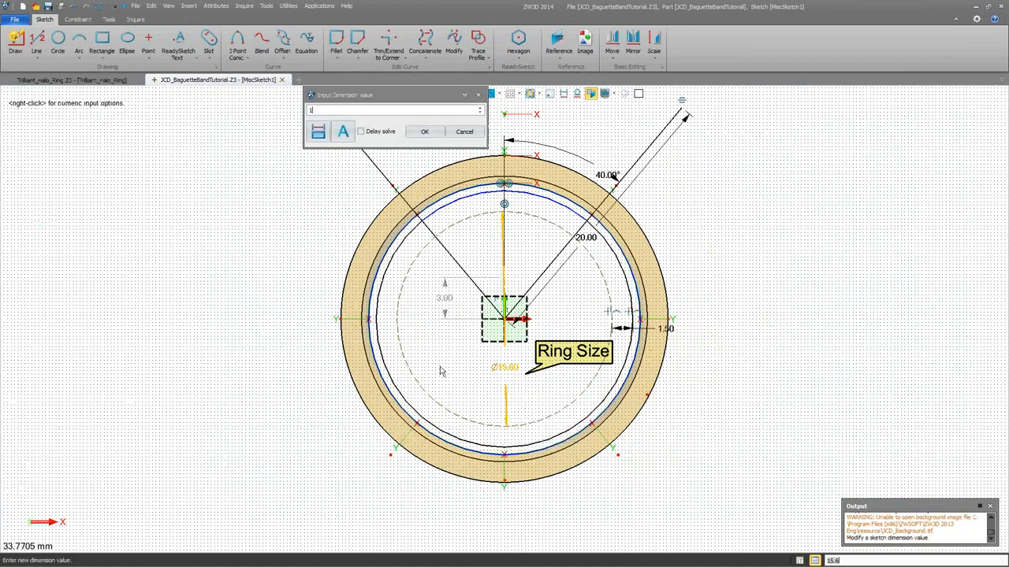
{"action": "left_click", "coordinate": [423, 132]}
Set the angle between the sketch's vertical axis and the slanted line to 75° and exit the sketch
{"action": "right_click", "coordinate": [574, 162]}
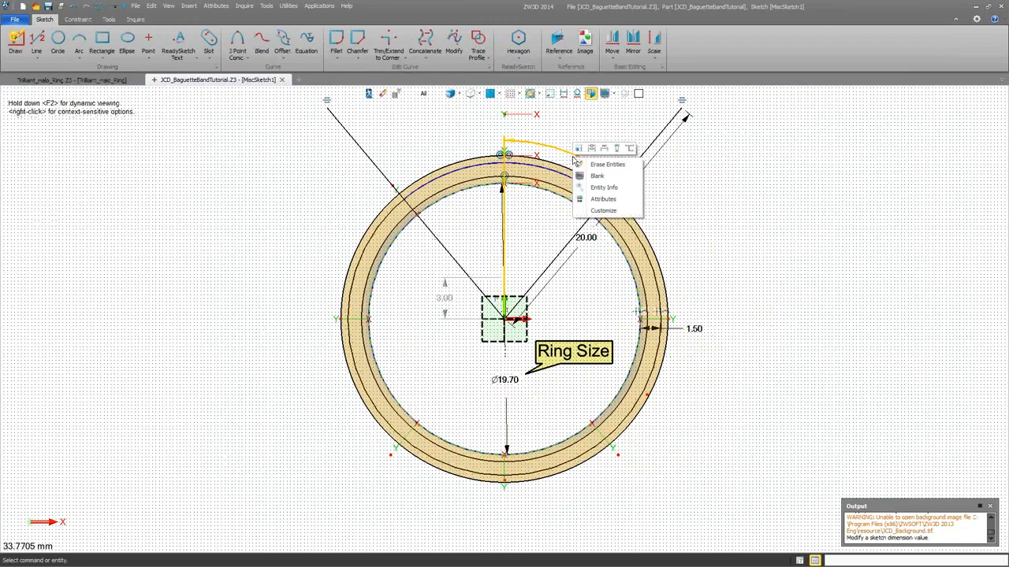
{"action": "left_click", "coordinate": [578, 150]}
{"action": "type", "text": "75"}
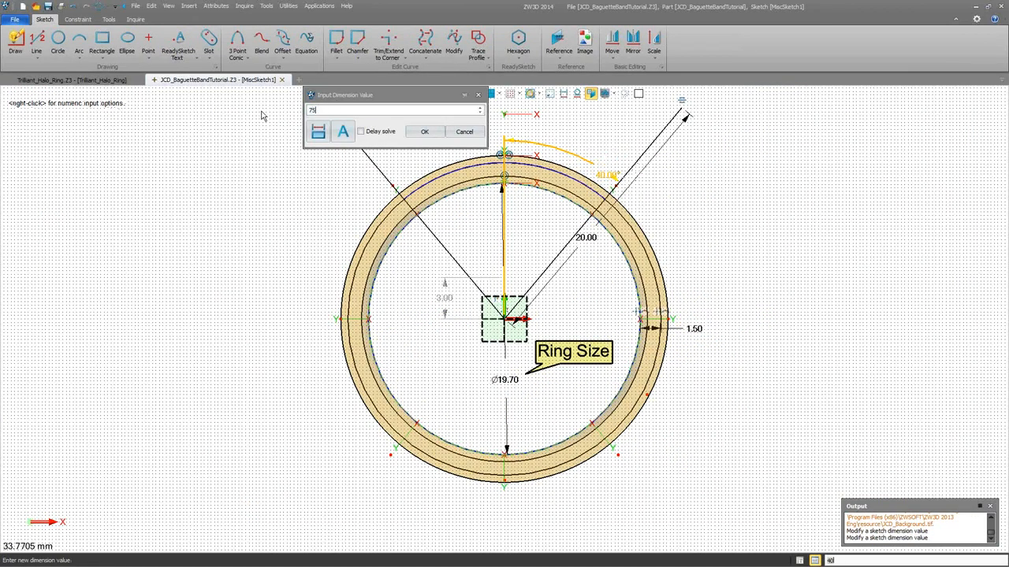
{"action": "left_click", "coordinate": [424, 132]}
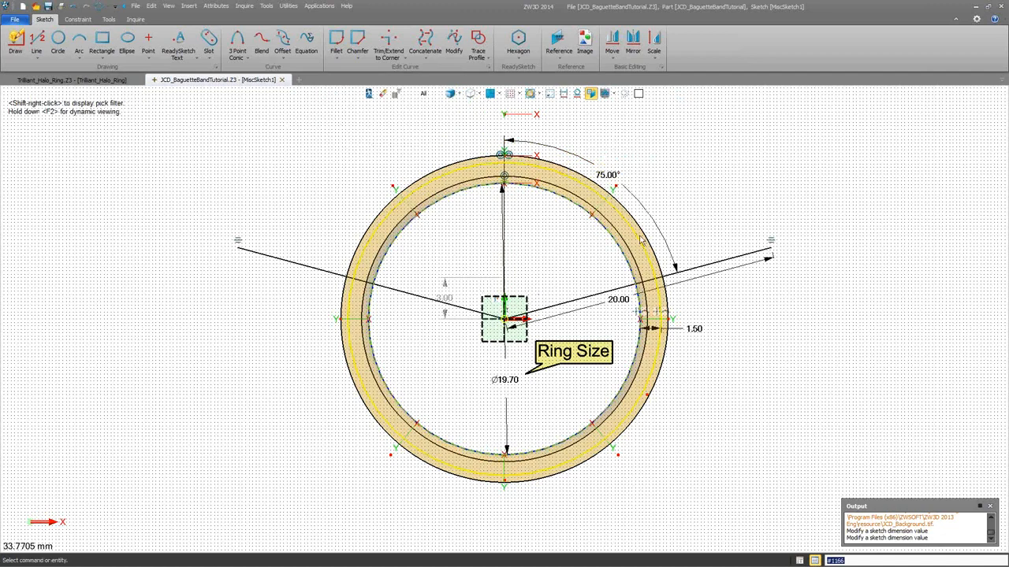
{"action": "right_click", "coordinate": [670, 156]}
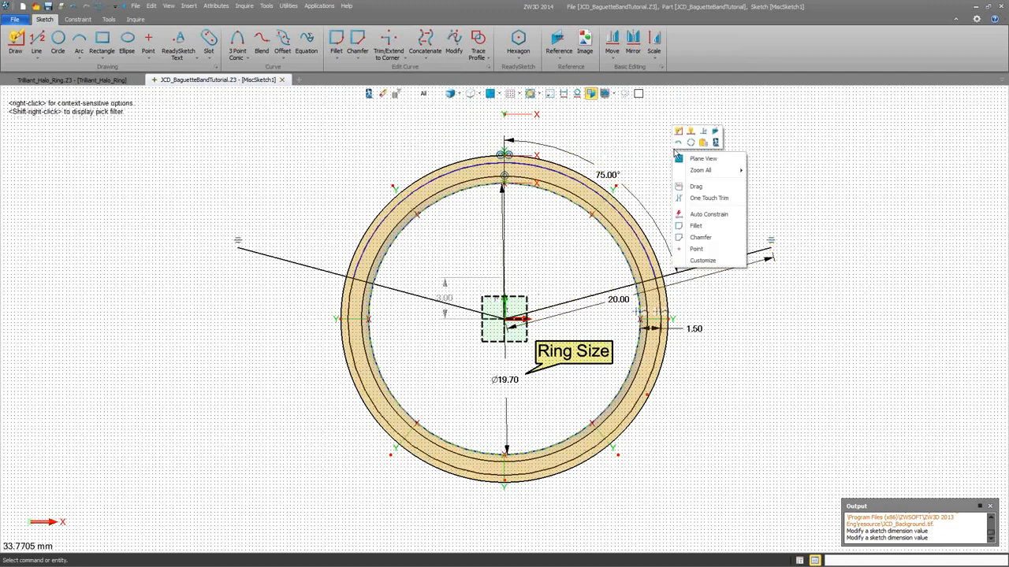
{"action": "left_click", "coordinate": [707, 145]}
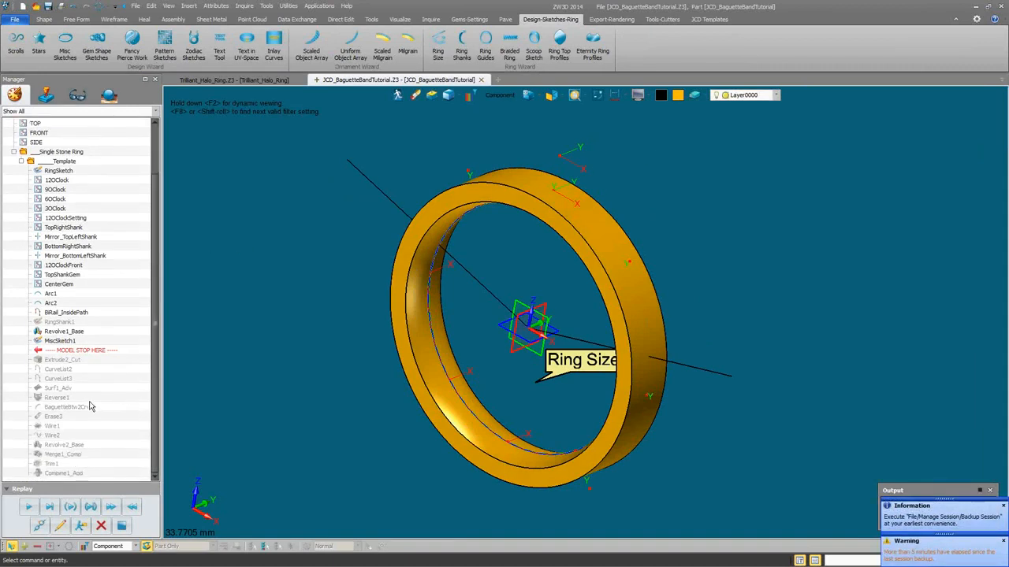
Continue the history replay to BaguetteBtw2Crvs1, open that feature for redefinition and dismiss its gemstone material window
{"action": "left_click", "coordinate": [79, 408]}
{"action": "right_click", "coordinate": [79, 408]}
{"action": "left_click", "coordinate": [108, 432]}
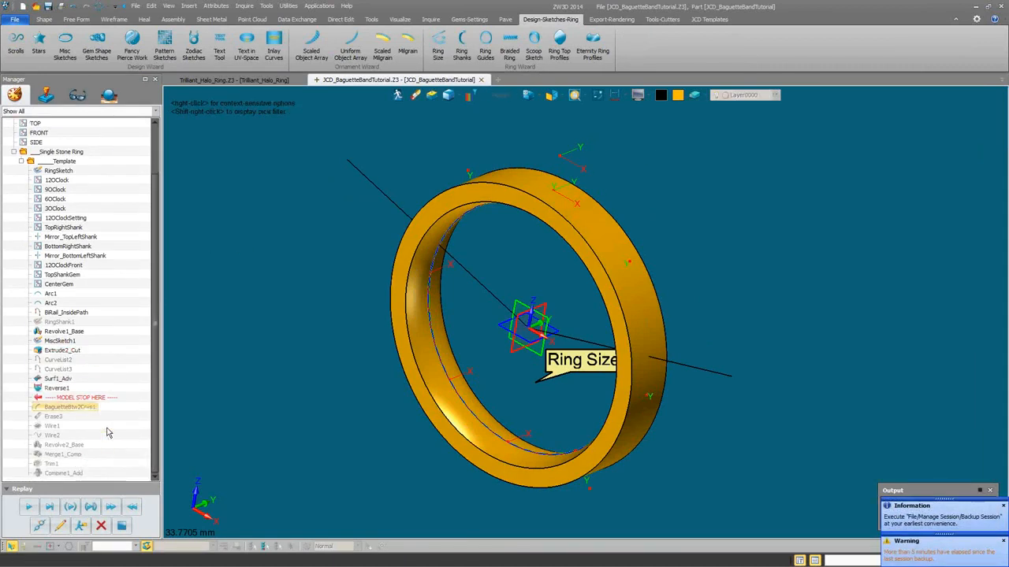
{"action": "left_click", "coordinate": [61, 526]}
{"action": "right_click_drag", "start_coordinate": [574, 242], "coordinate": [455, 195]}
{"action": "scroll", "coordinate": [615, 255], "scroll_direction": "up", "scroll_amount": 3}
{"action": "right_click_drag", "start_coordinate": [670, 337], "coordinate": [387, 210]}
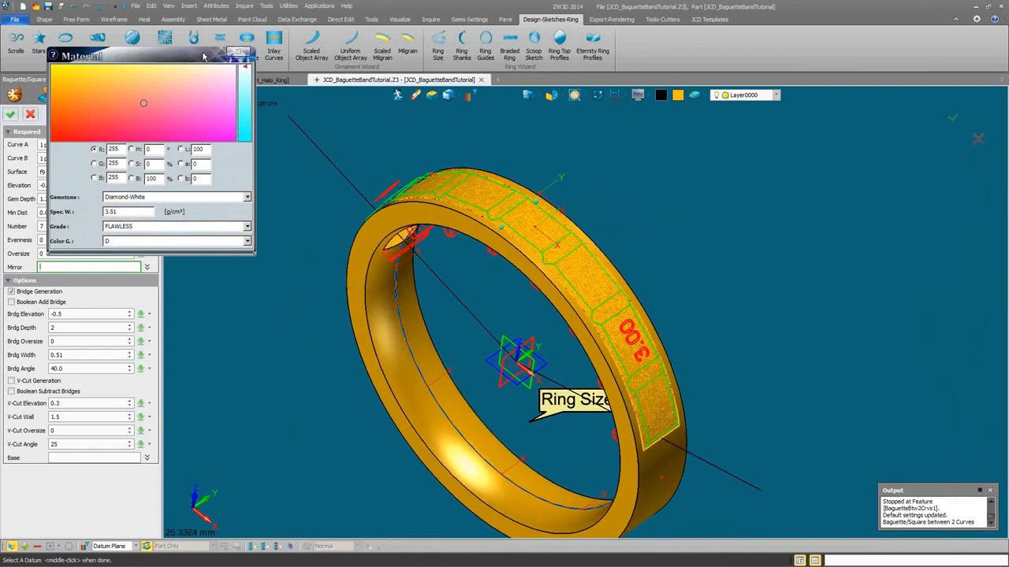
{"action": "left_click_drag", "start_coordinate": [203, 56], "coordinate": [312, 128]}
{"action": "left_click", "coordinate": [356, 127]}
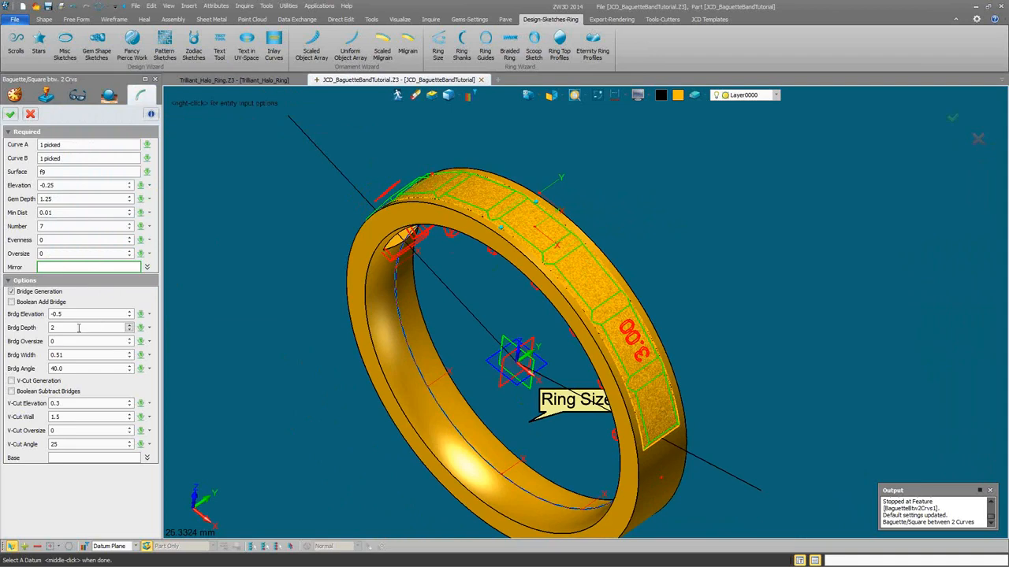
Set the number of baguette stones along the band to 20 and regenerate the feature
{"action": "left_click", "coordinate": [57, 225]}
{"action": "scroll", "coordinate": [59, 226], "scroll_direction": "up", "scroll_amount": 6}
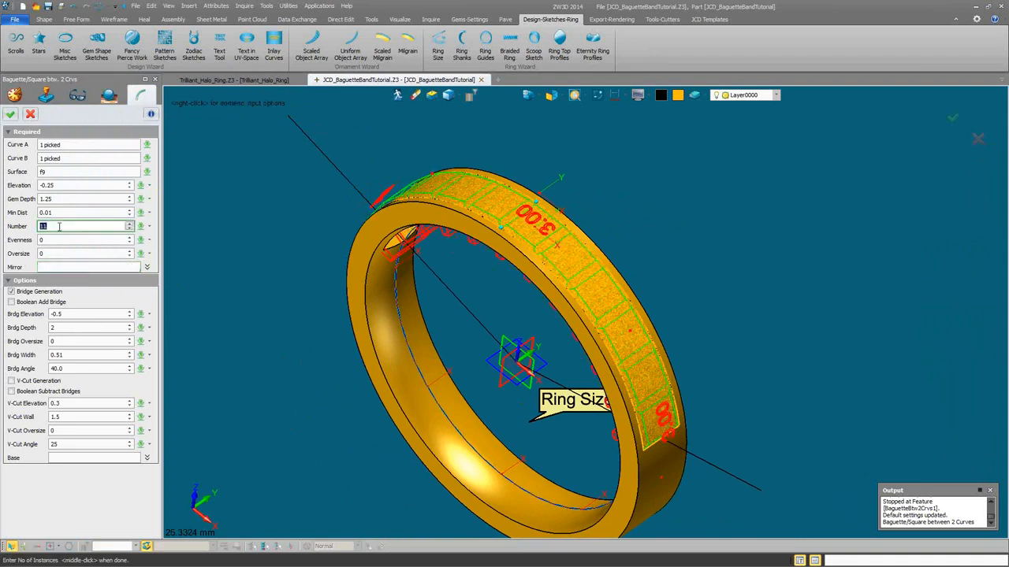
{"action": "scroll", "coordinate": [59, 227], "scroll_direction": "up", "scroll_amount": 3}
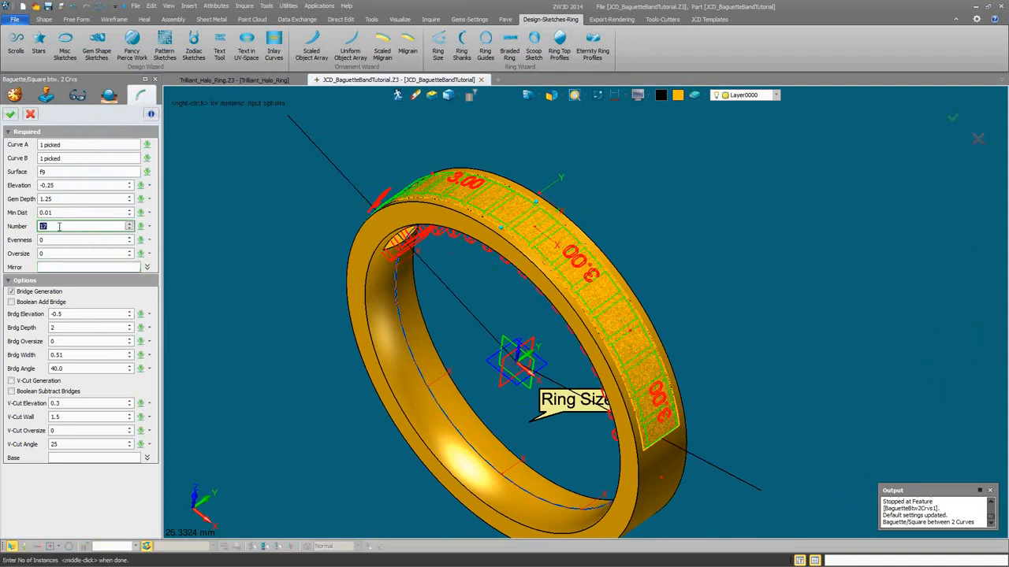
{"action": "scroll", "coordinate": [60, 227], "scroll_direction": "up", "scroll_amount": 3}
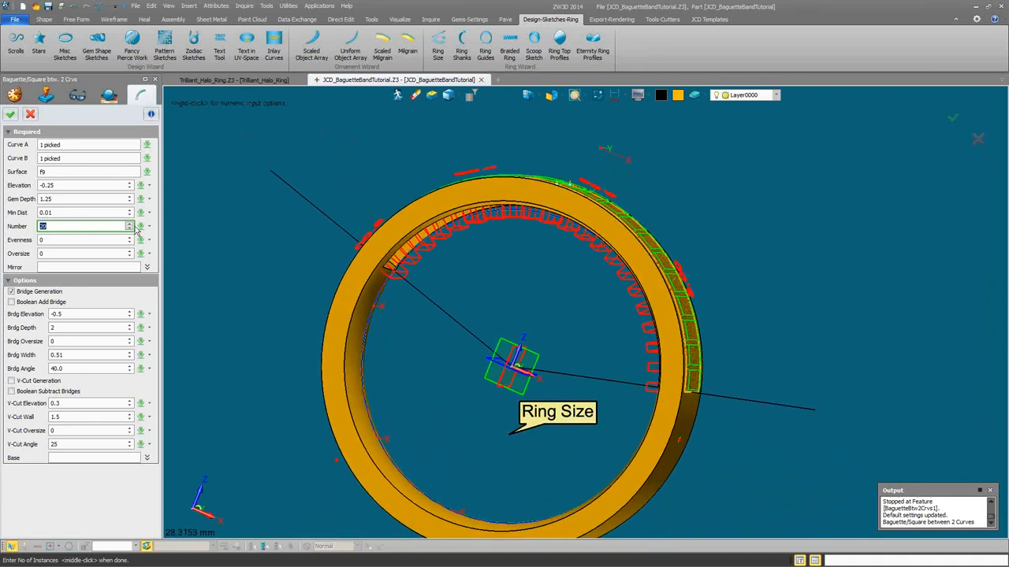
{"action": "right_click_drag", "start_coordinate": [644, 245], "coordinate": [604, 219]}
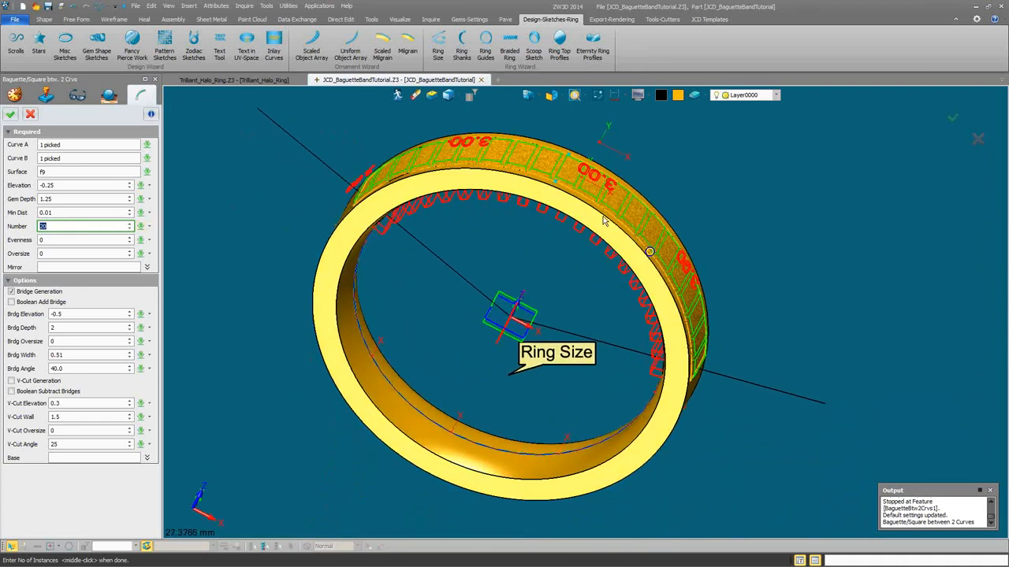
{"action": "right_click_drag", "start_coordinate": [370, 265], "coordinate": [435, 225]}
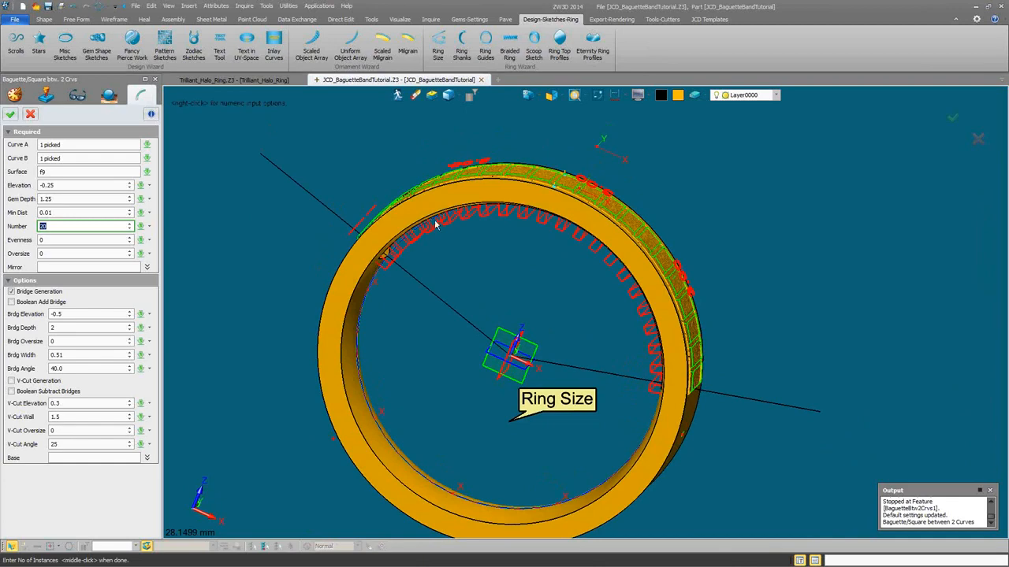
{"action": "middle_click", "coordinate": [245, 211]}
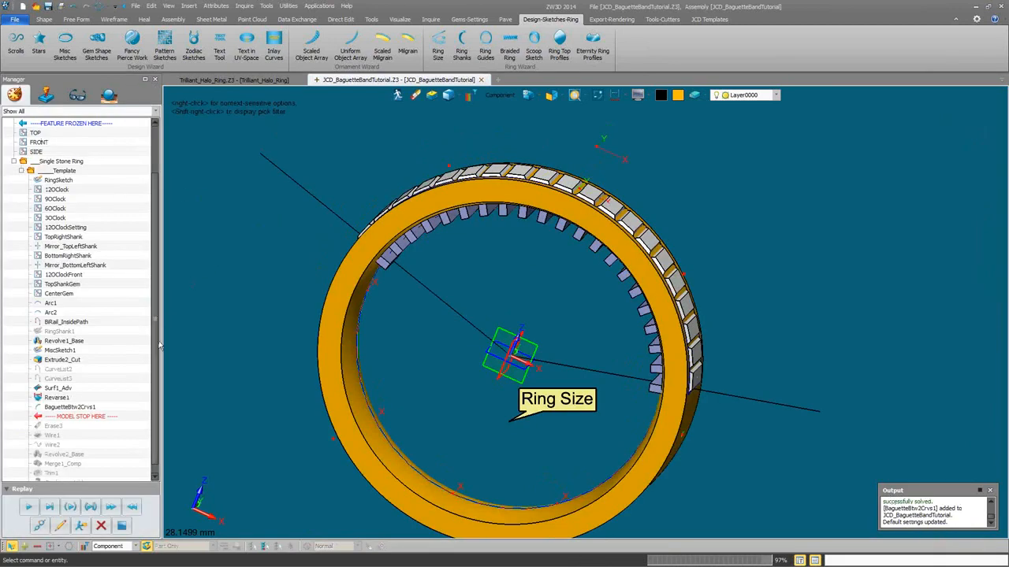
Replay the history one feature at a time from Erase3 through Revolve2_Base
{"action": "scroll", "coordinate": [157, 349], "scroll_direction": "down", "scroll_amount": 1}
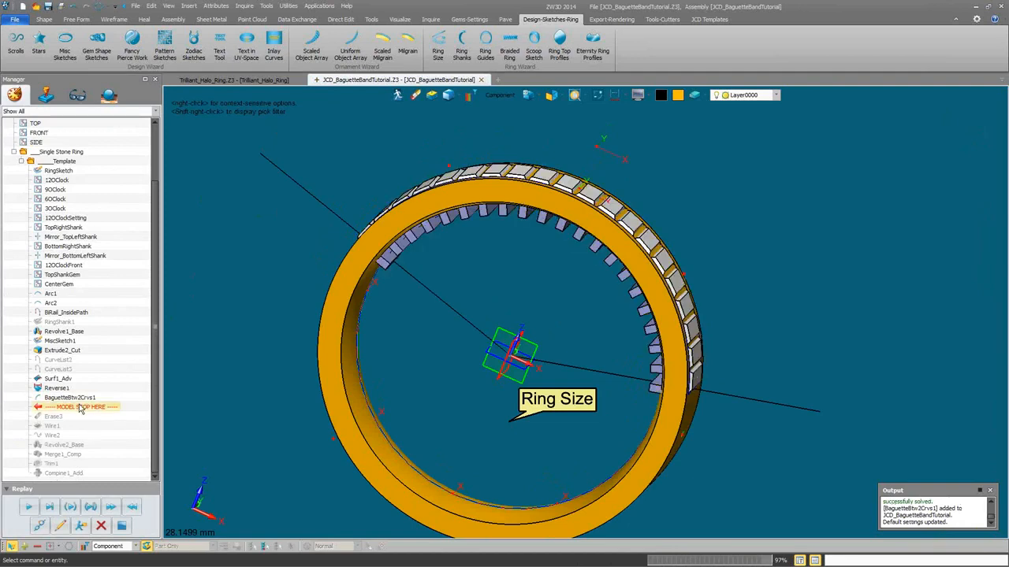
{"action": "left_click", "coordinate": [28, 507]}
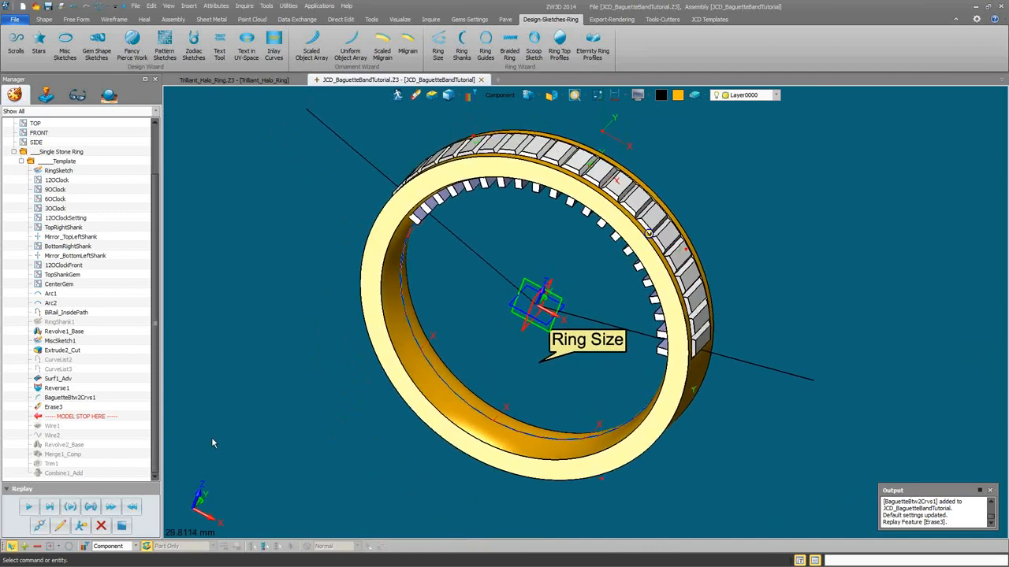
{"action": "left_click", "coordinate": [29, 507]}
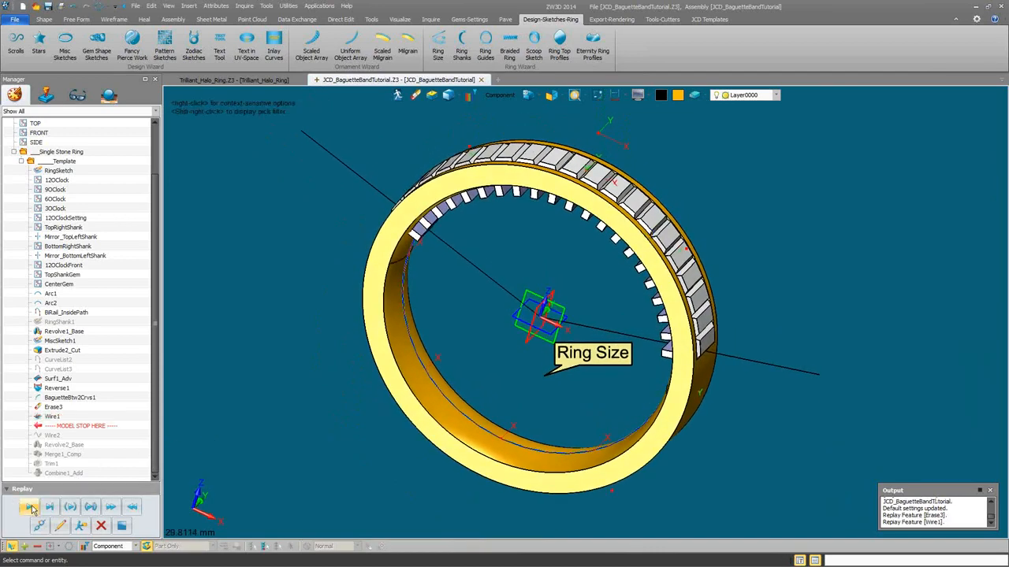
{"action": "left_click", "coordinate": [28, 506]}
{"action": "left_click", "coordinate": [28, 506]}
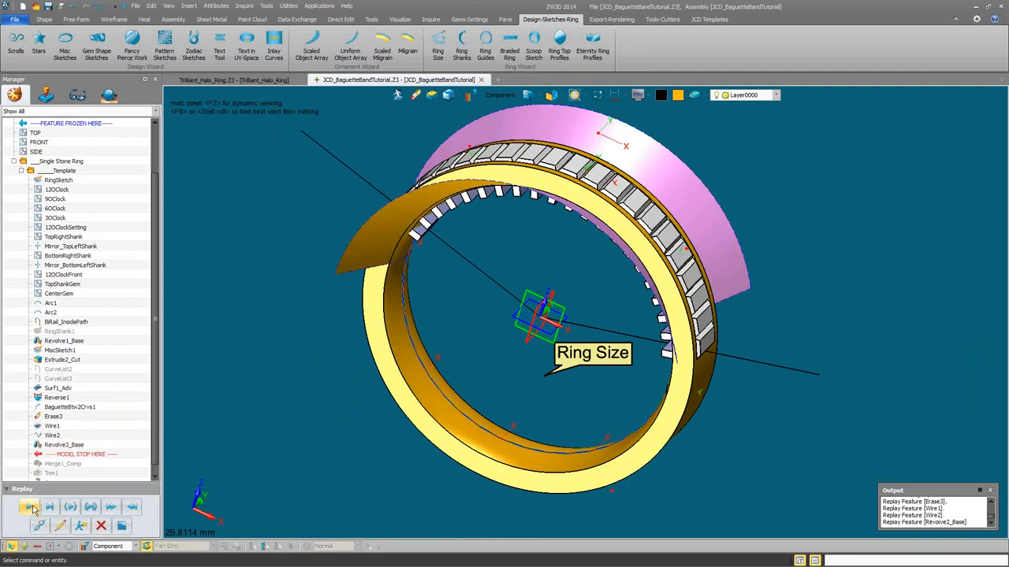
{"action": "mouse_move", "coordinate": [394, 426]}
{"action": "right_mouse_down"}
{"action": "mouse_move", "coordinate": [666, 341]}
{"action": "mouse_move", "coordinate": [484, 296]}
{"action": "right_mouse_up"}
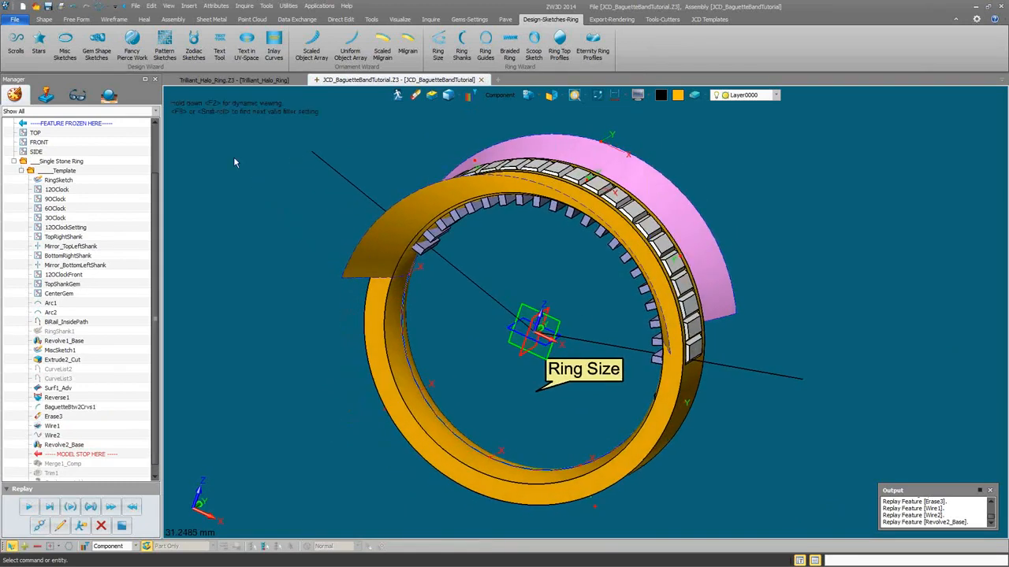
Undo the replay of Revolve2_Base and redefine the revolve with an end angle of 181°
{"action": "left_click", "coordinate": [71, 7]}
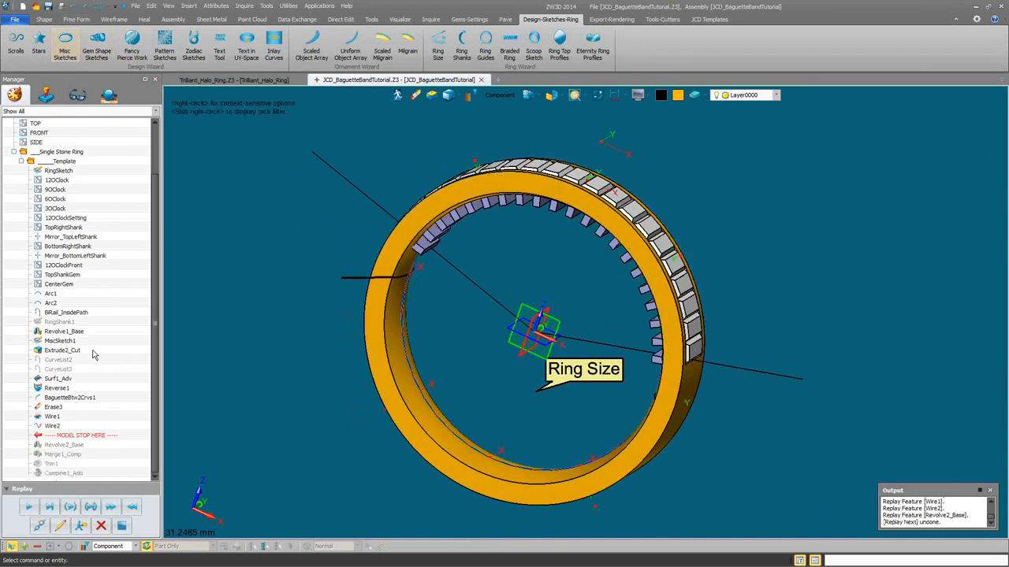
{"action": "left_click", "coordinate": [60, 526]}
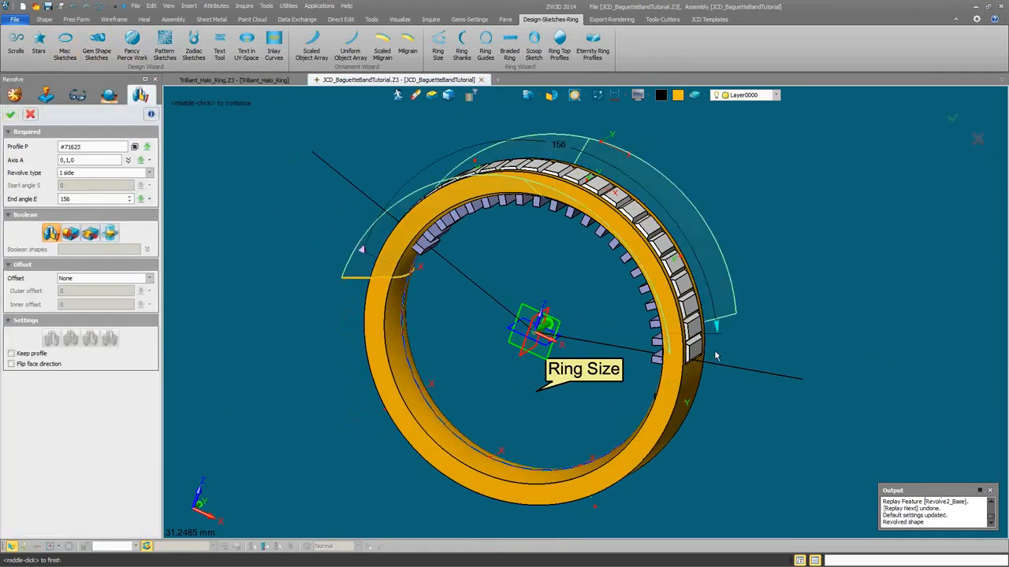
{"action": "left_click_drag", "start_coordinate": [715, 331], "coordinate": [743, 421]}
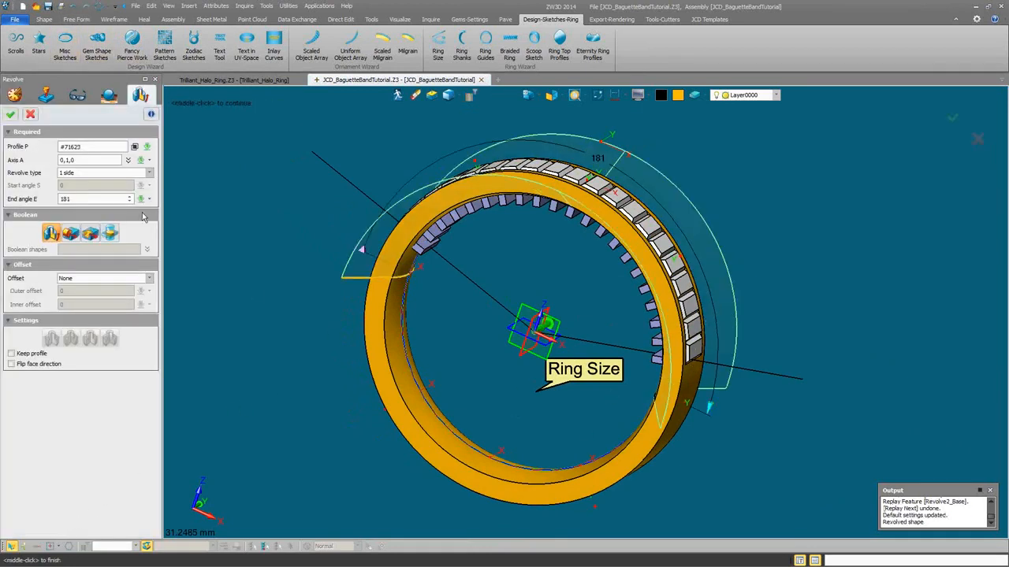
{"action": "left_click", "coordinate": [10, 114]}
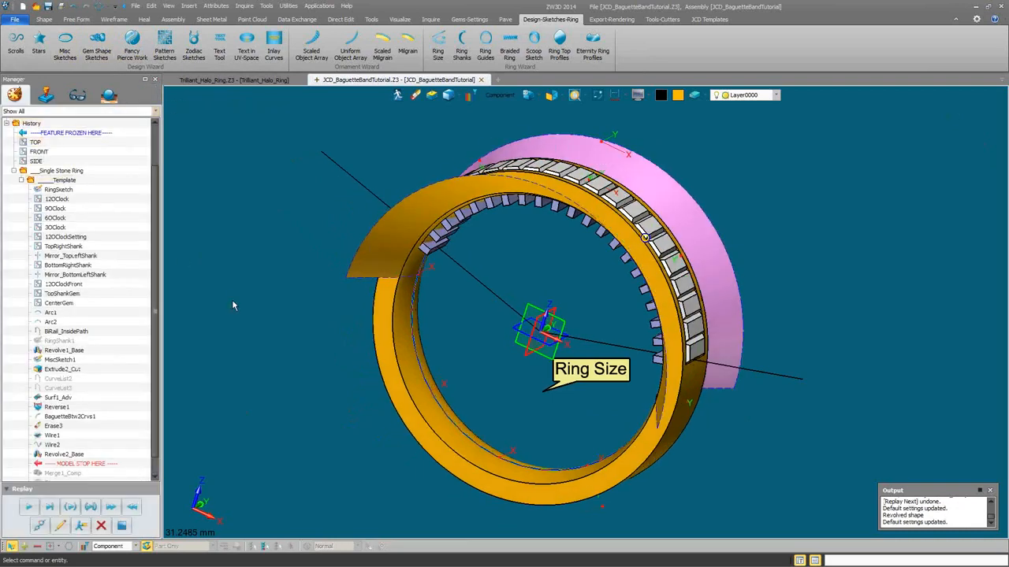
Open the Merge1_Comp feature for redefinition and clear all of its picked components
{"action": "scroll", "coordinate": [57, 467], "scroll_direction": "down", "scroll_amount": 1}
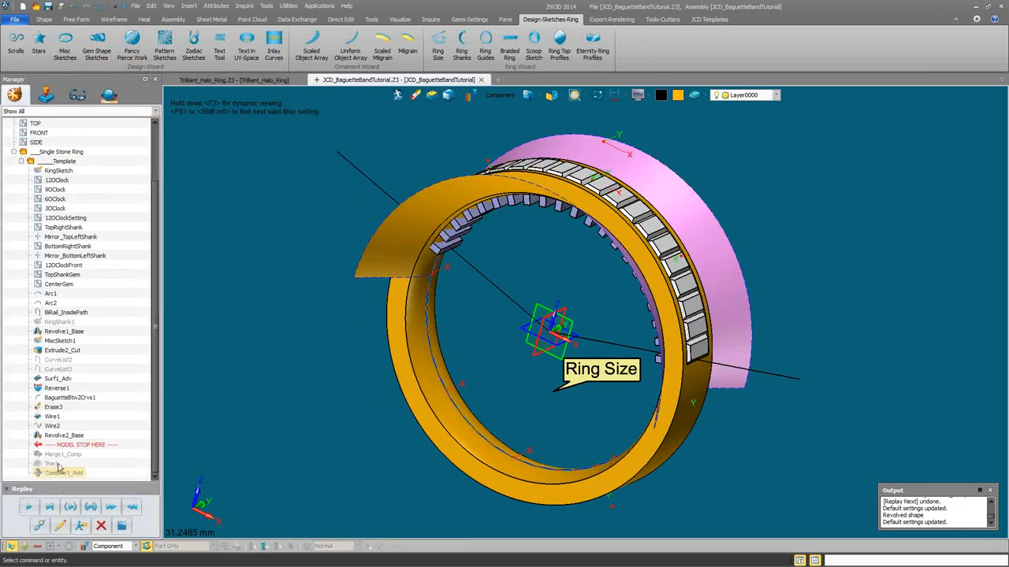
{"action": "left_click", "coordinate": [61, 527]}
{"action": "right_click_drag", "start_coordinate": [326, 358], "coordinate": [534, 190]}
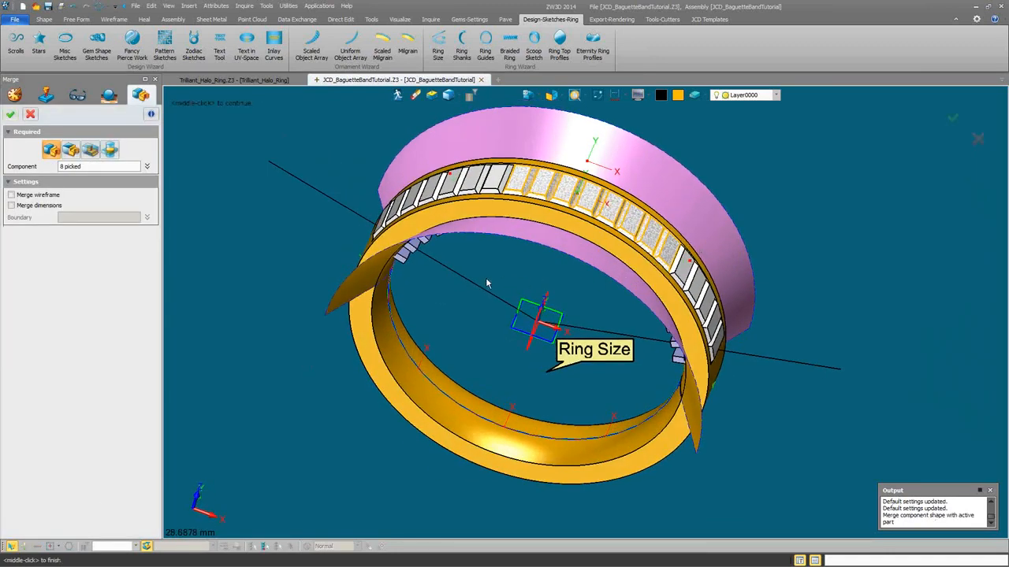
{"action": "right_click_drag", "start_coordinate": [488, 284], "coordinate": [404, 188]}
{"action": "left_click", "coordinate": [108, 166]}
{"action": "right_click", "coordinate": [252, 161]}
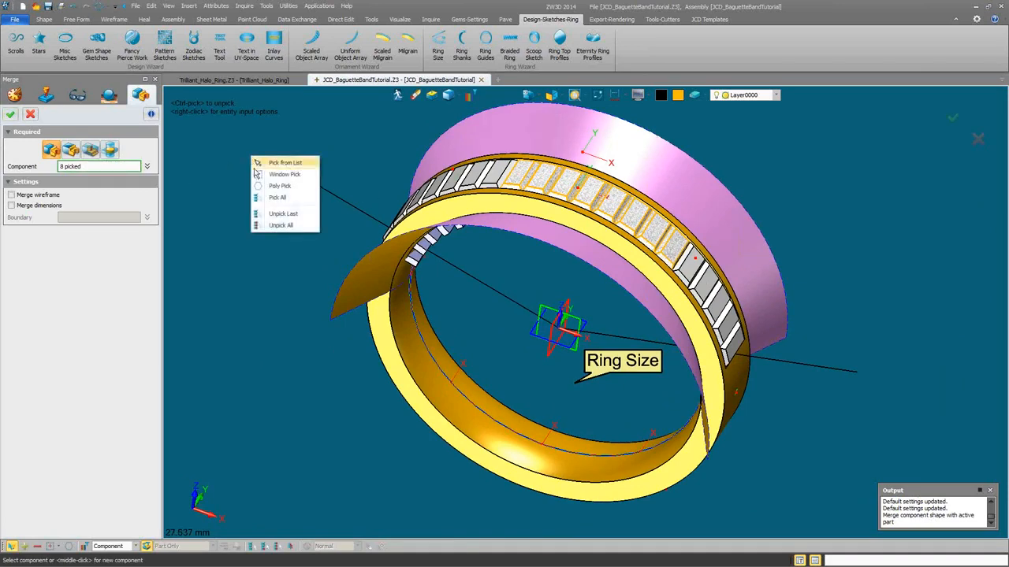
{"action": "left_click", "coordinate": [277, 225]}
Pick the bridge components along the inside of the band for the merge, from one end past the crown
{"action": "right_click_drag", "start_coordinate": [277, 226], "coordinate": [444, 315]}
{"action": "scroll", "coordinate": [445, 310], "scroll_direction": "up", "scroll_amount": 2}
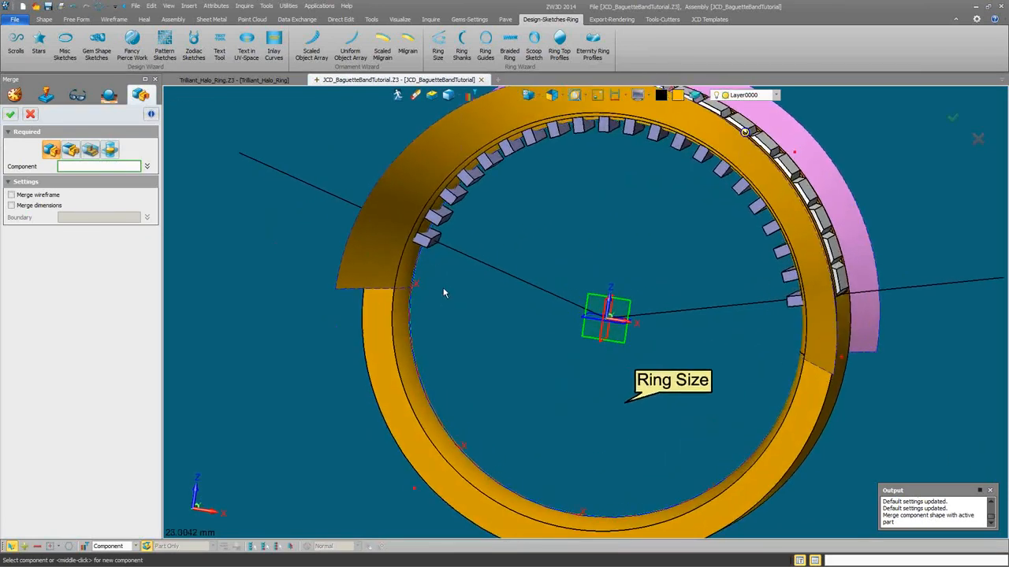
{"action": "left_click", "coordinate": [431, 236]}
{"action": "left_click", "coordinate": [440, 215]}
{"action": "left_click", "coordinate": [454, 195]}
{"action": "left_click", "coordinate": [472, 176]}
{"action": "left_click", "coordinate": [488, 160]}
{"action": "left_click", "coordinate": [507, 153]}
{"action": "left_click", "coordinate": [556, 137]}
{"action": "left_click", "coordinate": [583, 134]}
{"action": "left_click", "coordinate": [609, 134]}
{"action": "left_click", "coordinate": [631, 129]}
{"action": "left_click", "coordinate": [658, 134]}
Add the remaining bridge components up to the other end of the row and complete the merge
{"action": "middle_click_drag", "start_coordinate": [658, 134], "coordinate": [663, 259]}
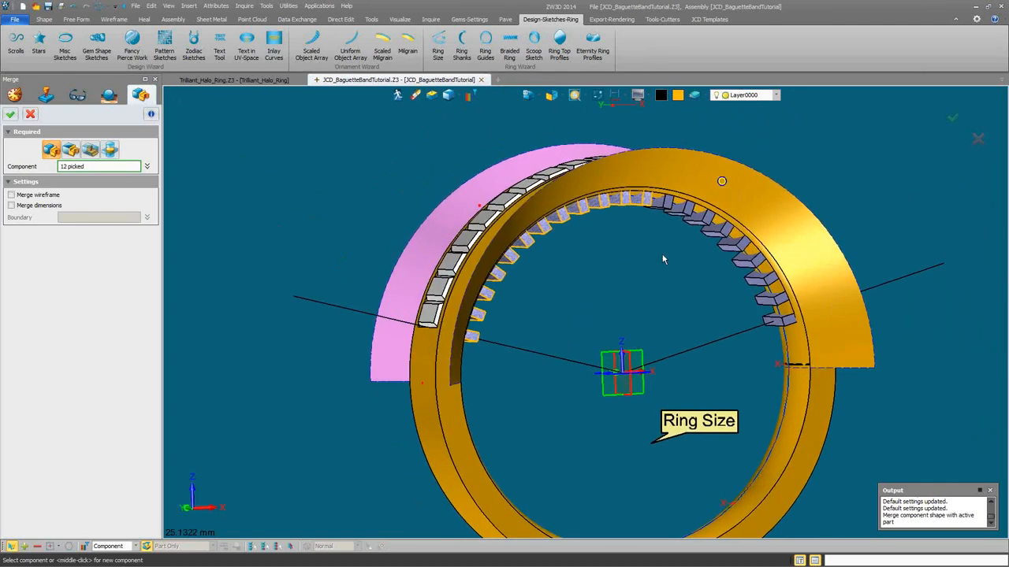
{"action": "left_click", "coordinate": [661, 204]}
{"action": "left_click", "coordinate": [681, 212]}
{"action": "left_click", "coordinate": [702, 222]}
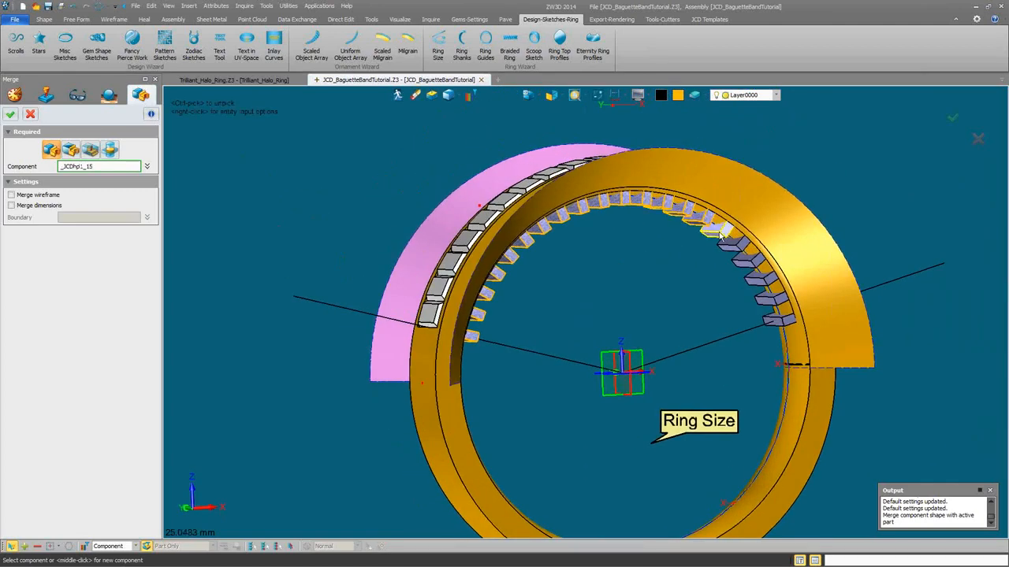
{"action": "left_click", "coordinate": [724, 236]}
{"action": "left_click", "coordinate": [743, 257]}
{"action": "left_click", "coordinate": [758, 277]}
{"action": "left_click", "coordinate": [770, 300]}
{"action": "left_click", "coordinate": [773, 320]}
{"action": "left_click", "coordinate": [774, 319]}
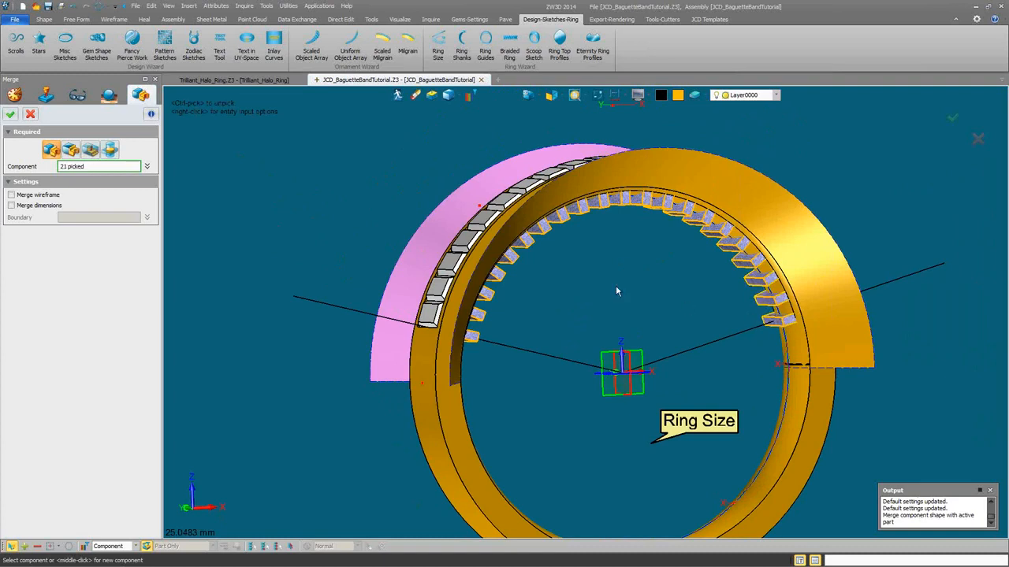
{"action": "left_click", "coordinate": [11, 116]}
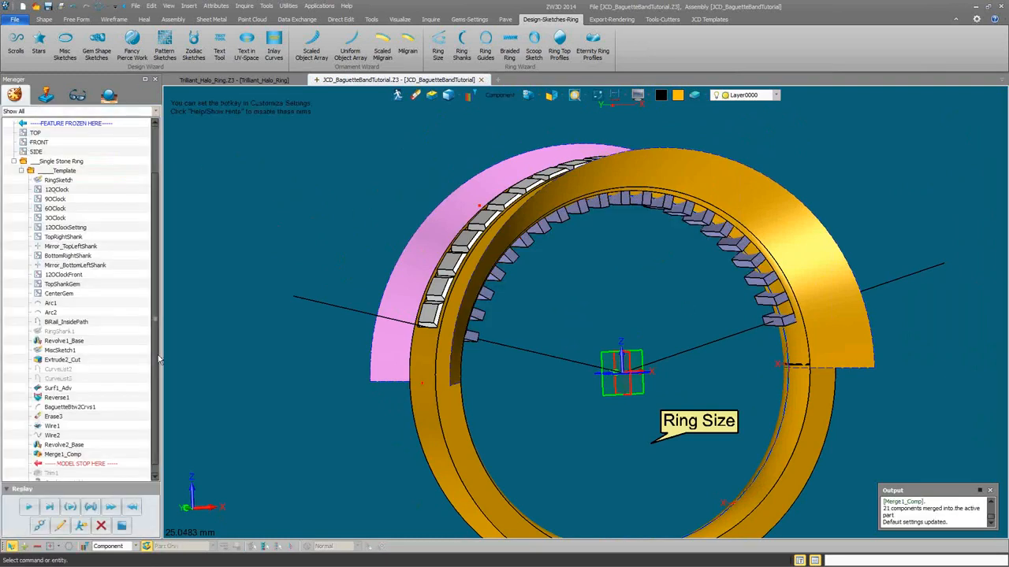
Redefine the Trim1 feature, adding the remaining bridge shapes along the inside of the band to its base, and complete the trim
{"action": "left_click", "coordinate": [58, 528]}
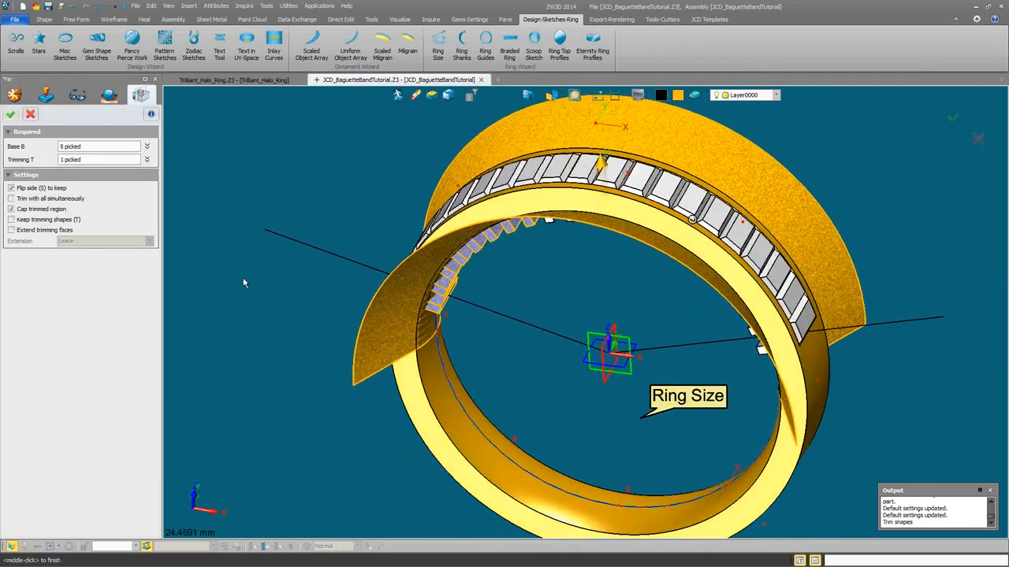
{"action": "left_click", "coordinate": [108, 148]}
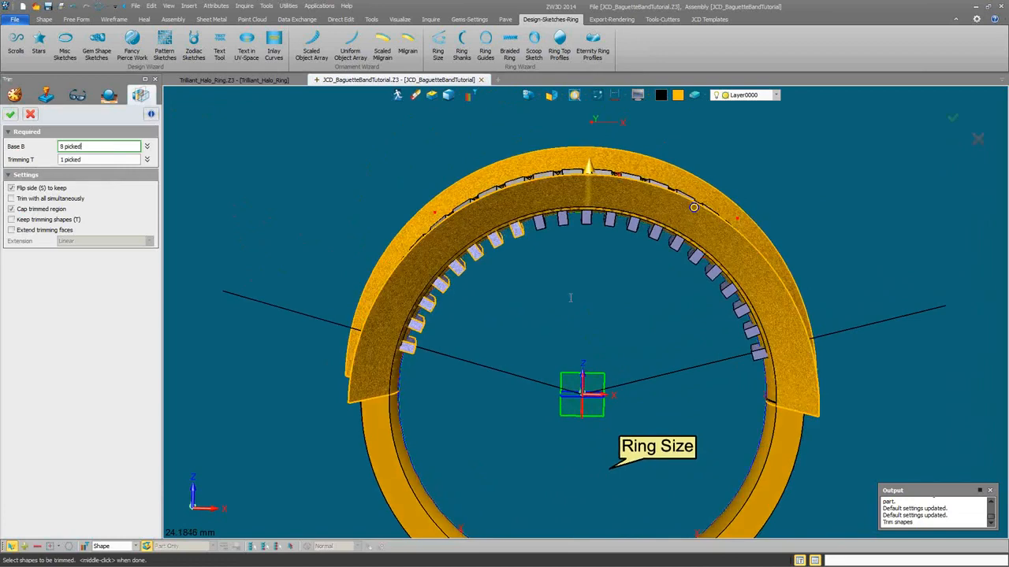
{"action": "left_click", "coordinate": [609, 220]}
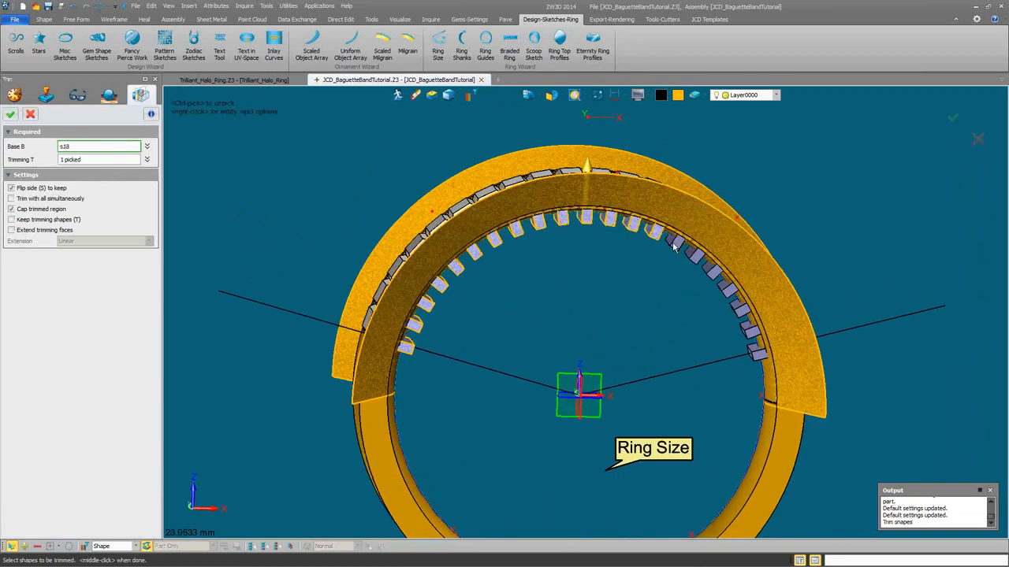
{"action": "left_click", "coordinate": [696, 255]}
{"action": "left_click", "coordinate": [713, 273]}
{"action": "left_click", "coordinate": [729, 291]}
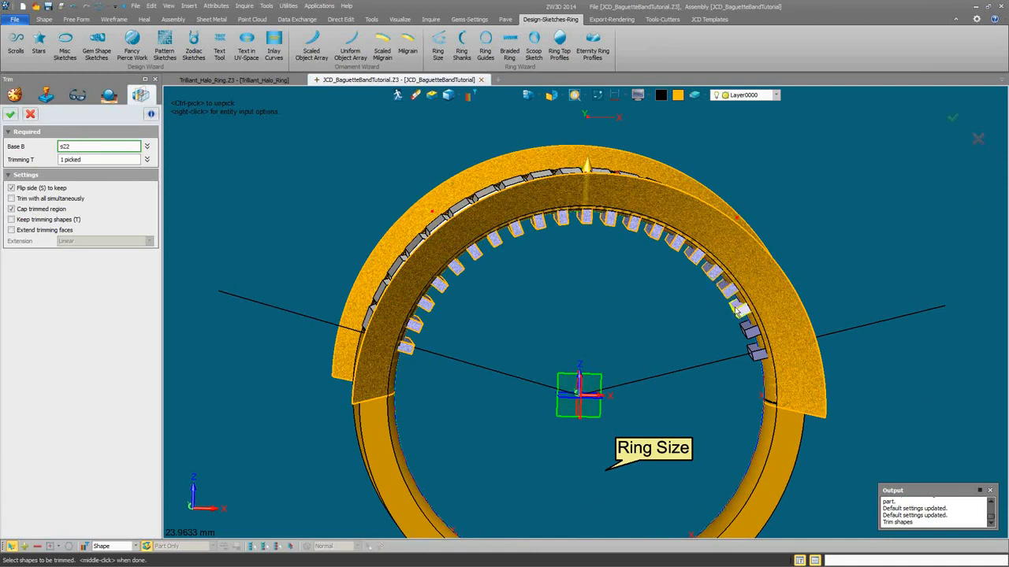
{"action": "left_click", "coordinate": [743, 334]}
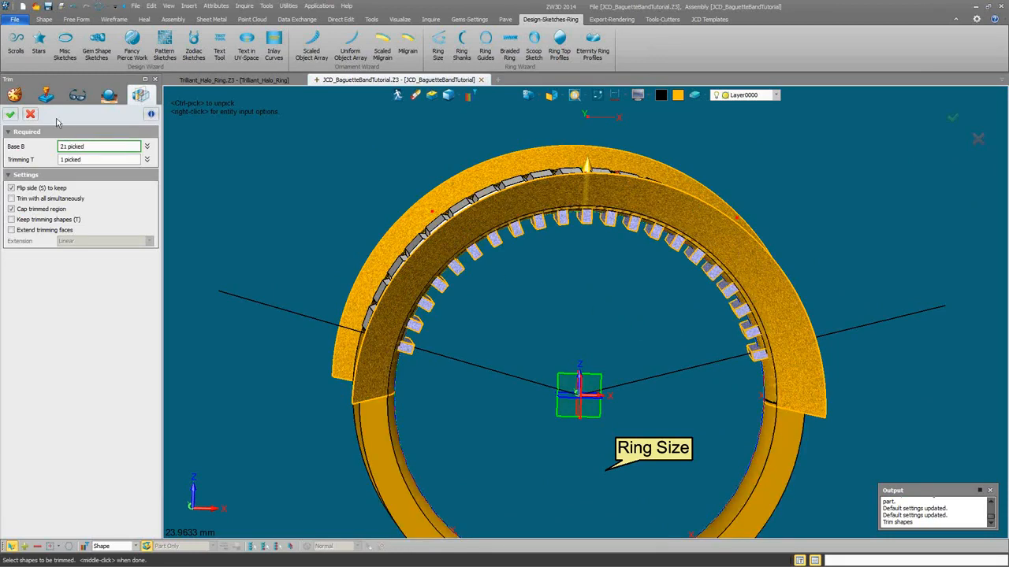
{"action": "left_click", "coordinate": [12, 116]}
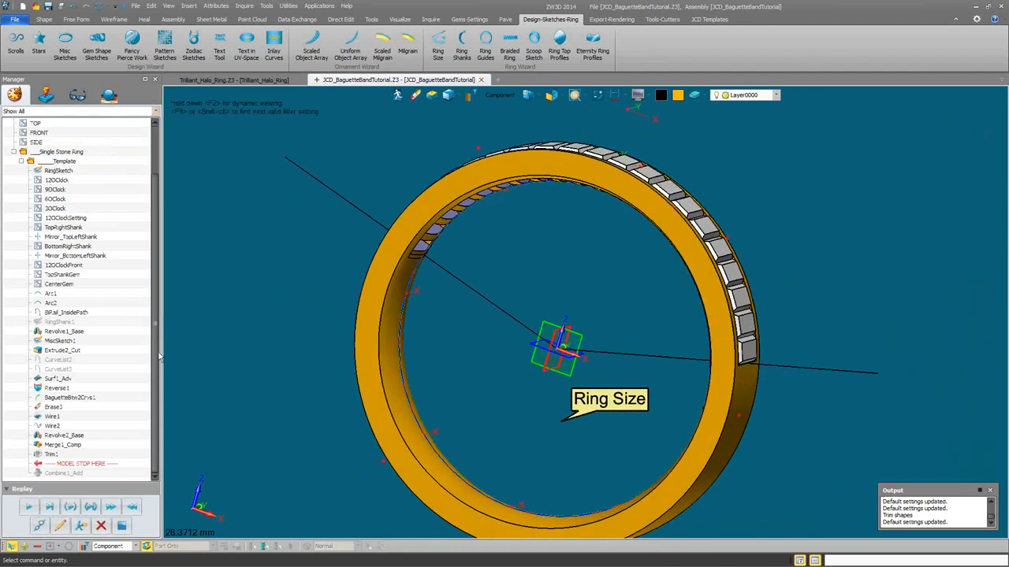
Open the Combine1_Add feature for redefinition and add the missing bridge shapes across the crown to its operator shapes
{"action": "left_click", "coordinate": [59, 525]}
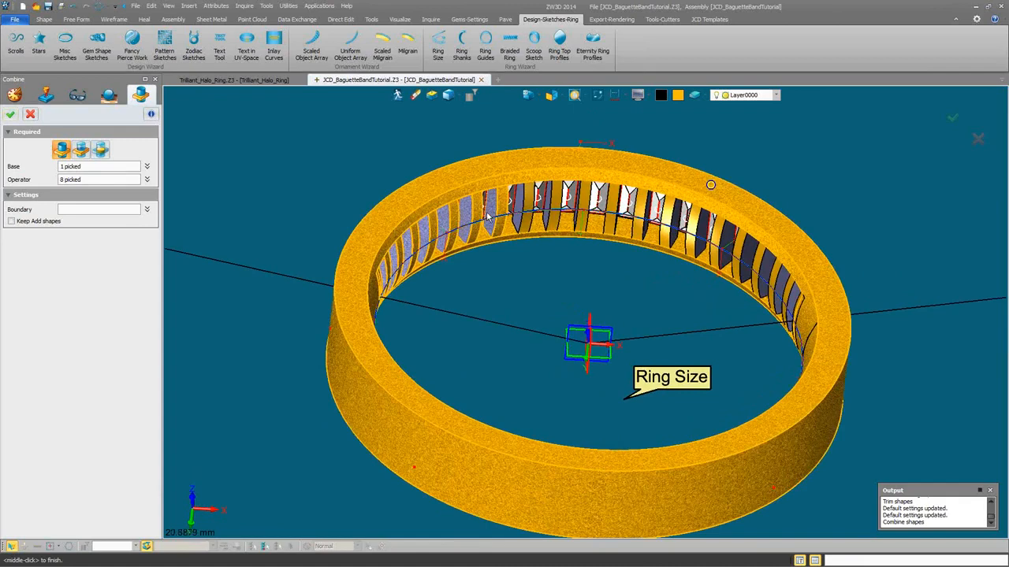
{"action": "left_click", "coordinate": [108, 179]}
{"action": "left_click", "coordinate": [520, 199]}
{"action": "left_click", "coordinate": [551, 197]}
{"action": "left_click", "coordinate": [583, 196]}
{"action": "left_click", "coordinate": [614, 203]}
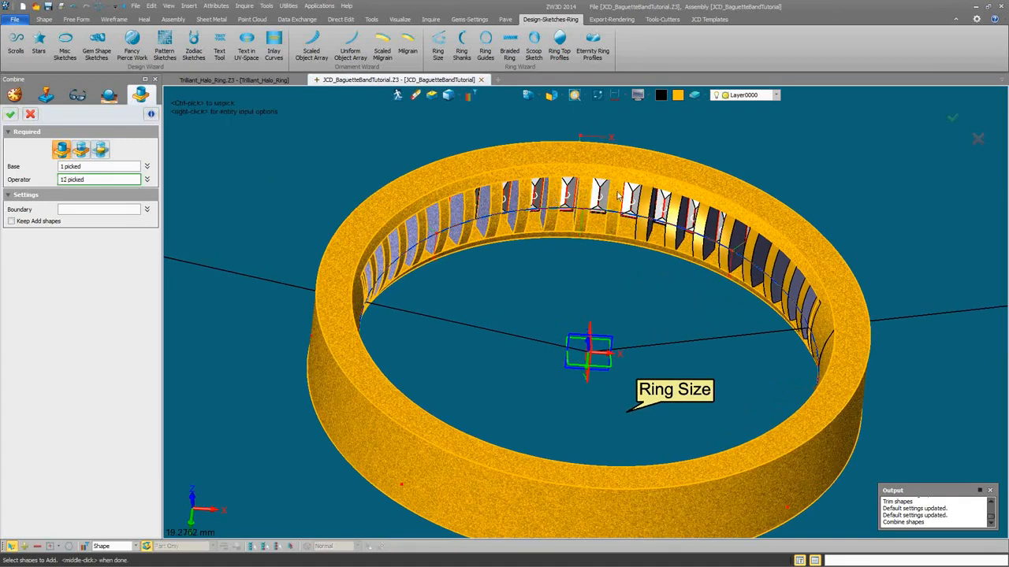
{"action": "left_click", "coordinate": [646, 209]}
{"action": "left_click", "coordinate": [675, 213]}
{"action": "left_click", "coordinate": [701, 221]}
Add the remaining bridge shapes up to the other end of the row and complete the combine
{"action": "left_click", "coordinate": [729, 237]}
{"action": "left_click", "coordinate": [752, 249]}
{"action": "left_click", "coordinate": [770, 264]}
{"action": "left_click", "coordinate": [772, 264]}
{"action": "left_click", "coordinate": [789, 279]}
{"action": "left_click", "coordinate": [799, 291]}
{"action": "right_click_drag", "start_coordinate": [797, 297], "coordinate": [266, 258]}
{"action": "left_click", "coordinate": [728, 279]}
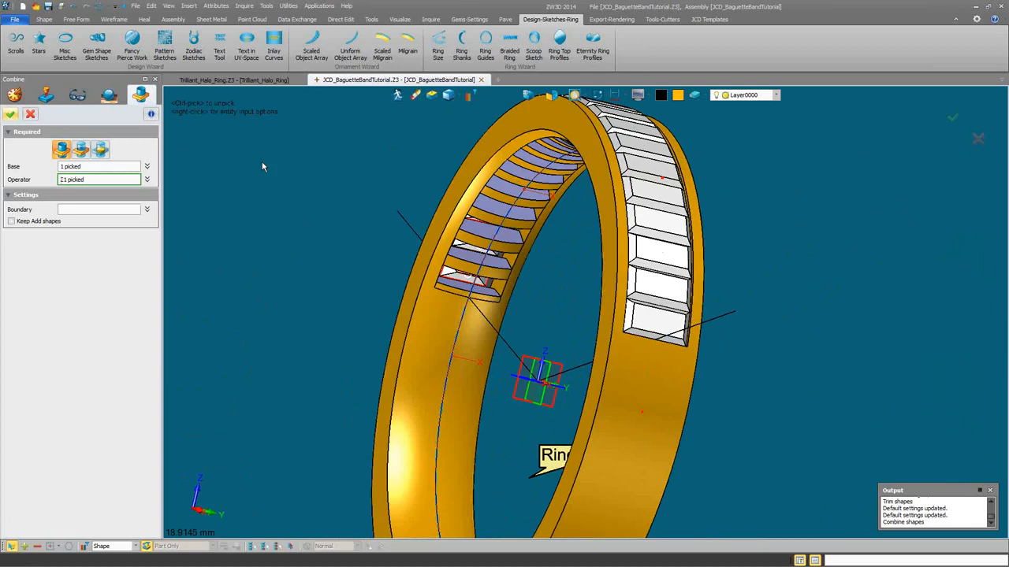
{"action": "right_click_drag", "start_coordinate": [280, 183], "coordinate": [425, 211]}
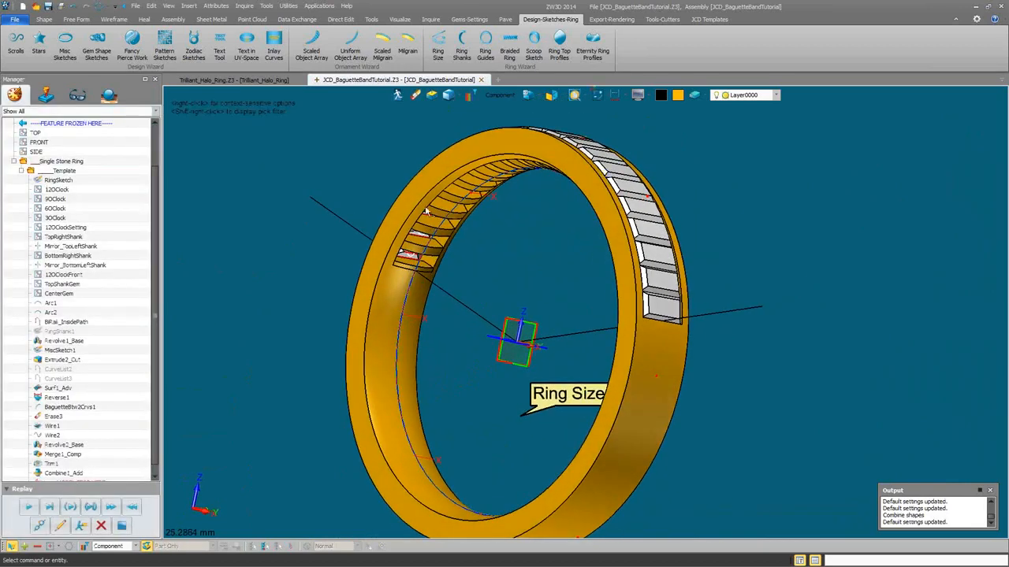
Set the pick filter to Shape, select the combined band and change its face colour to grey
{"action": "right_click", "coordinate": [405, 169], "text": "shift"}
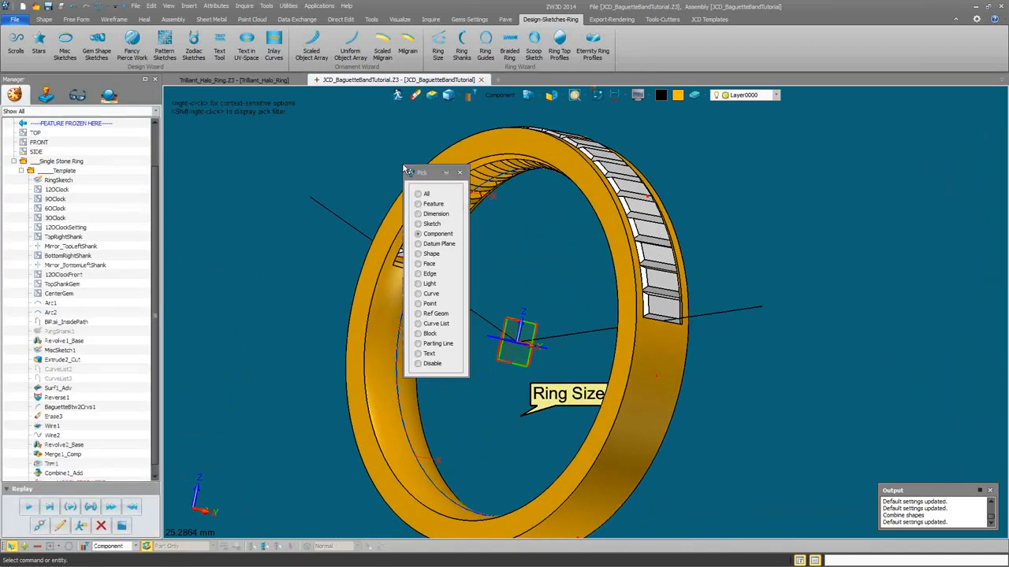
{"action": "left_click", "coordinate": [428, 256]}
{"action": "left_click", "coordinate": [419, 240]}
{"action": "right_click_drag", "start_coordinate": [347, 170], "coordinate": [347, 173]}
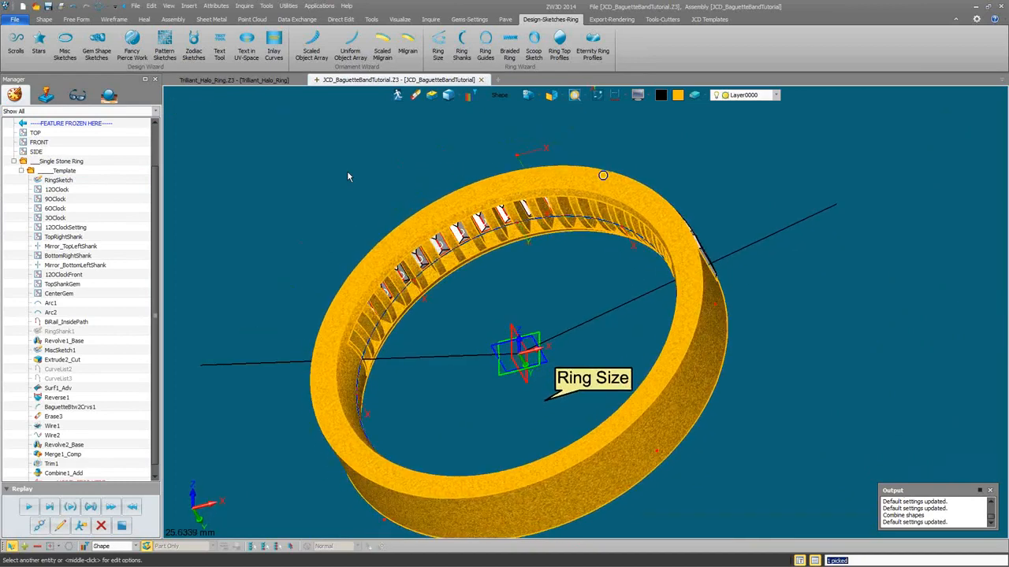
{"action": "left_click", "coordinate": [678, 96]}
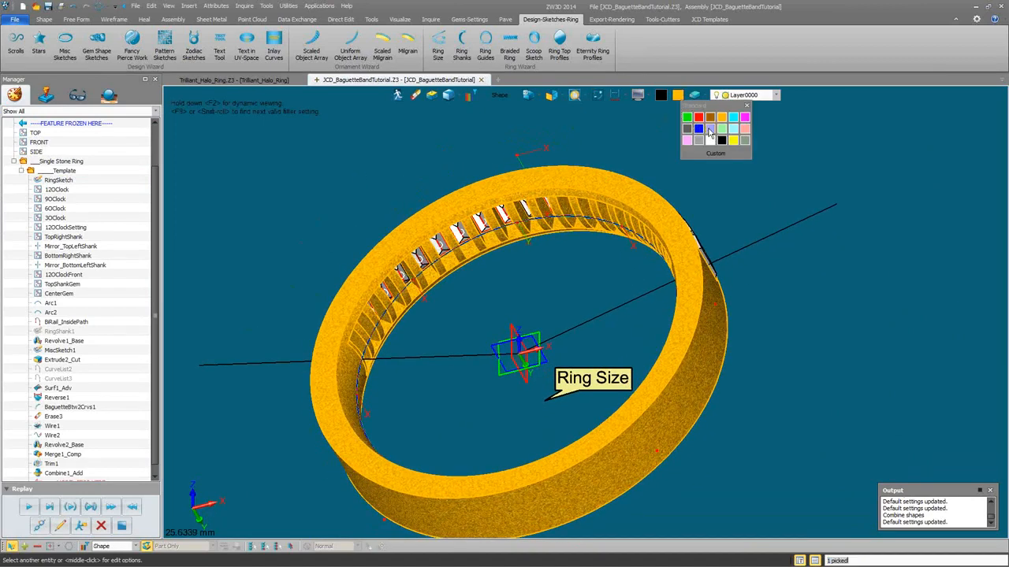
{"action": "left_click", "coordinate": [709, 132]}
{"action": "mouse_move", "coordinate": [674, 181]}
{"action": "right_mouse_down"}
{"action": "mouse_move", "coordinate": [672, 145]}
{"action": "mouse_move", "coordinate": [659, 139]}
{"action": "mouse_move", "coordinate": [650, 148]}
{"action": "right_mouse_up"}
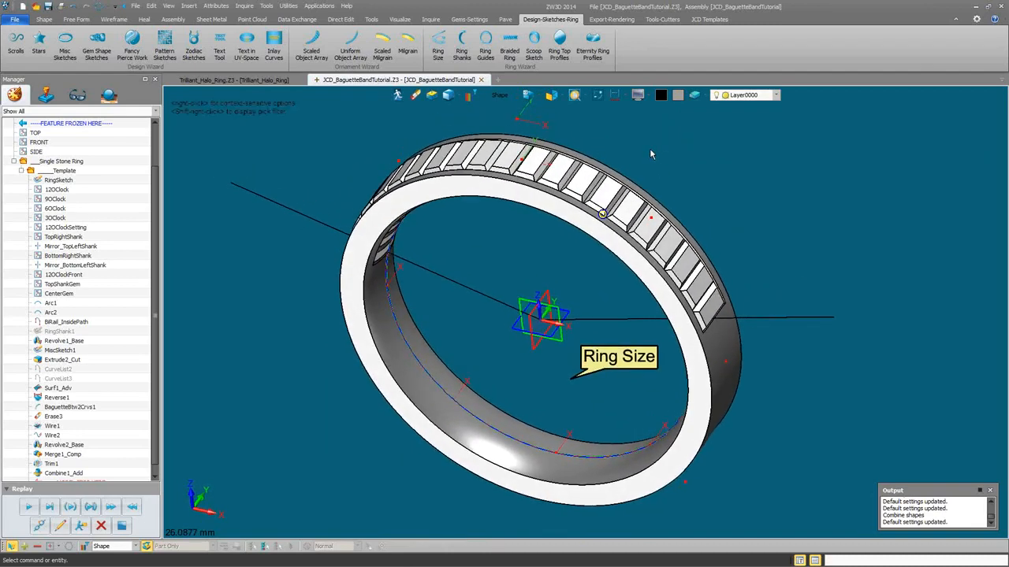
Preview the baguette band with Live Render and close the preview
{"action": "left_click", "coordinate": [611, 20]}
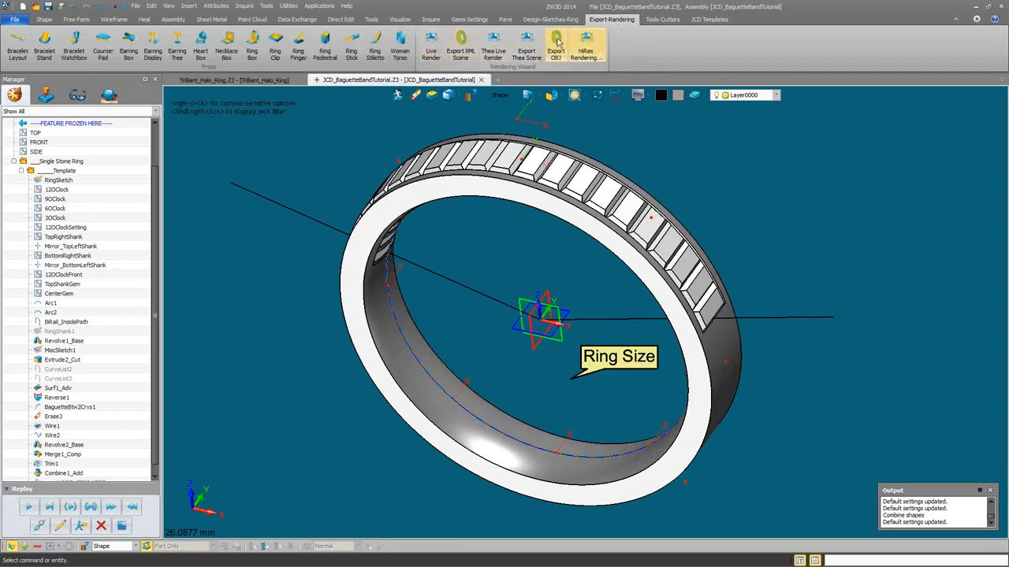
{"action": "left_click", "coordinate": [431, 45]}
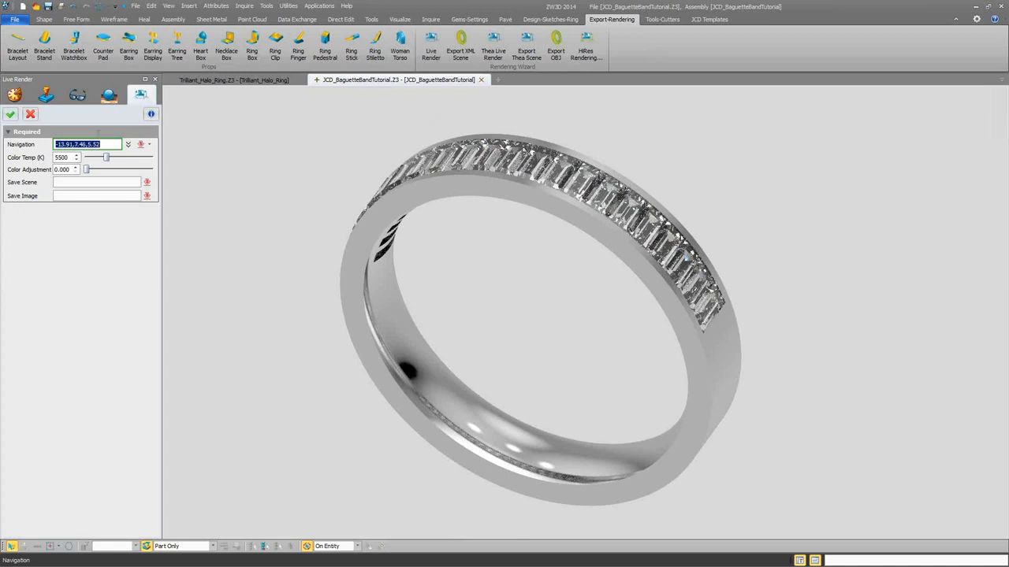
{"action": "left_click", "coordinate": [10, 114]}
Preview the band with Thea Live Render, inspect it from another angle and exit the rendering
{"action": "left_click", "coordinate": [493, 45]}
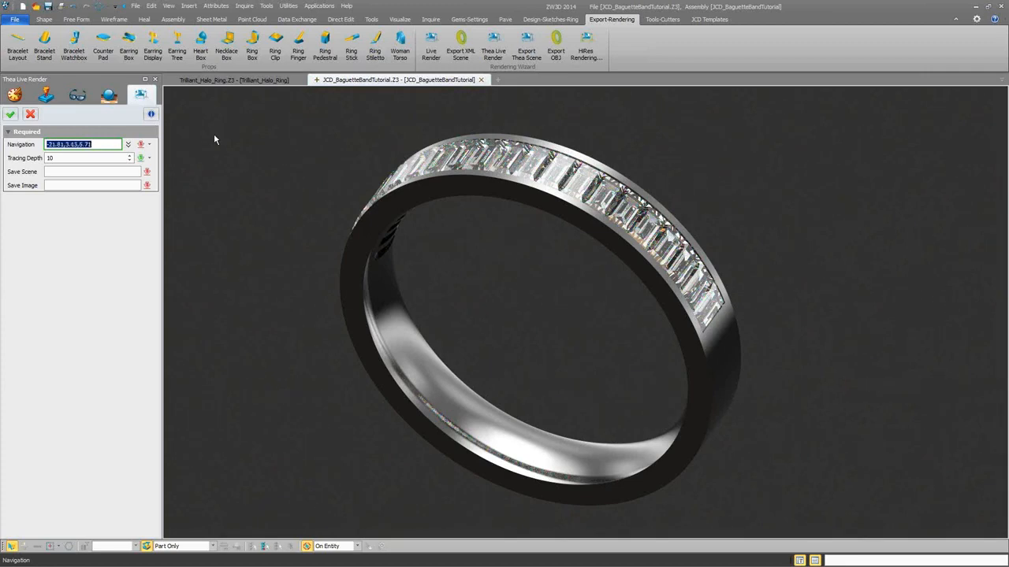
{"action": "key", "text": "BackSpace"}
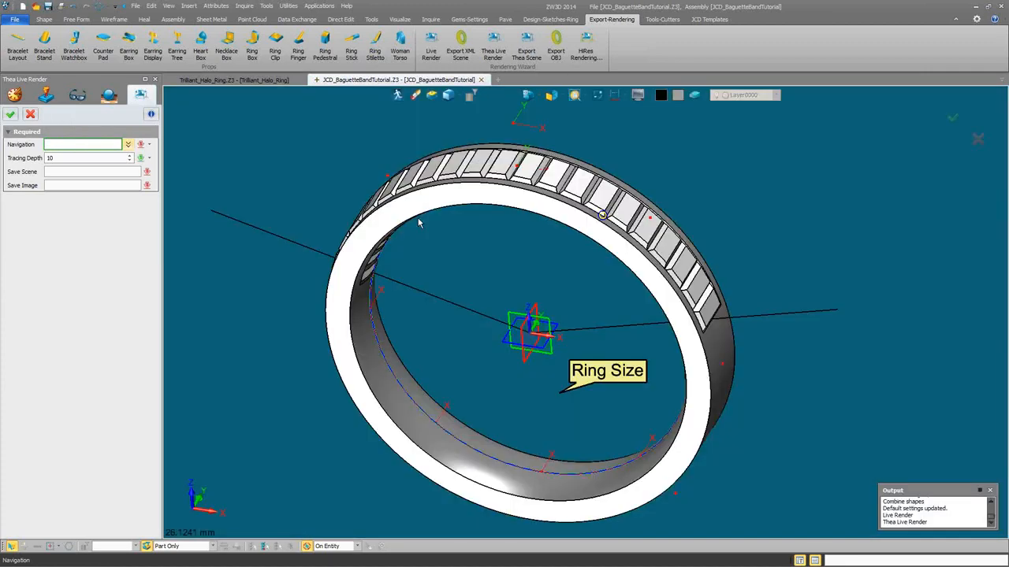
{"action": "mouse_move", "coordinate": [419, 223]}
{"action": "right_mouse_down"}
{"action": "mouse_move", "coordinate": [507, 245]}
{"action": "mouse_move", "coordinate": [420, 224]}
{"action": "right_mouse_up"}
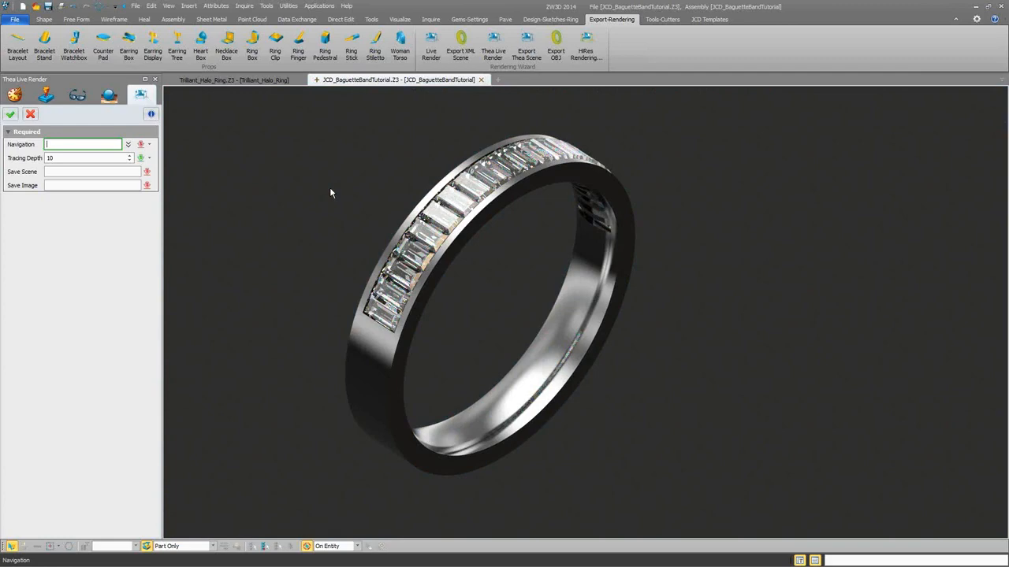
{"action": "left_click", "coordinate": [31, 115]}
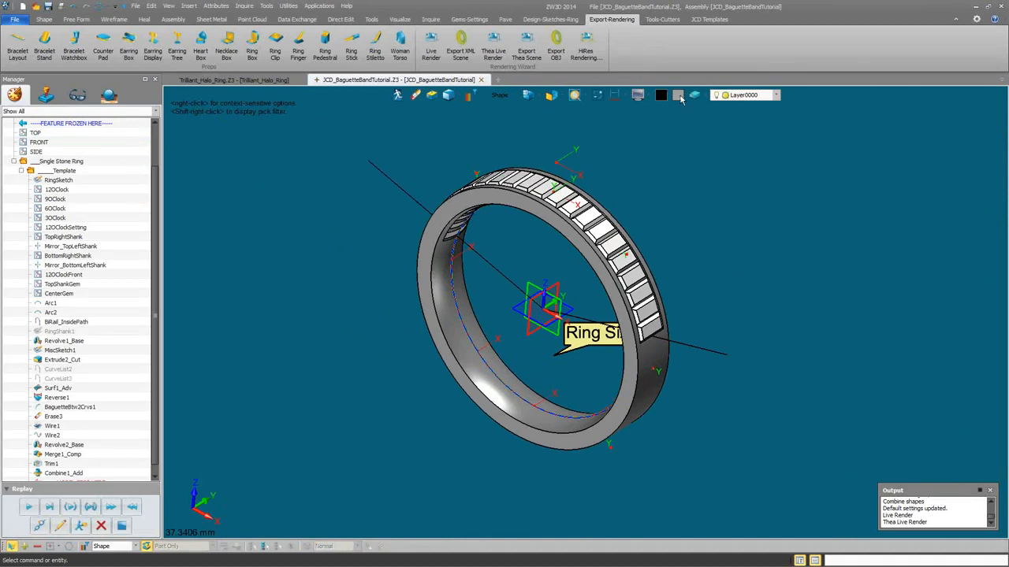
{"action": "left_click", "coordinate": [998, 8]}
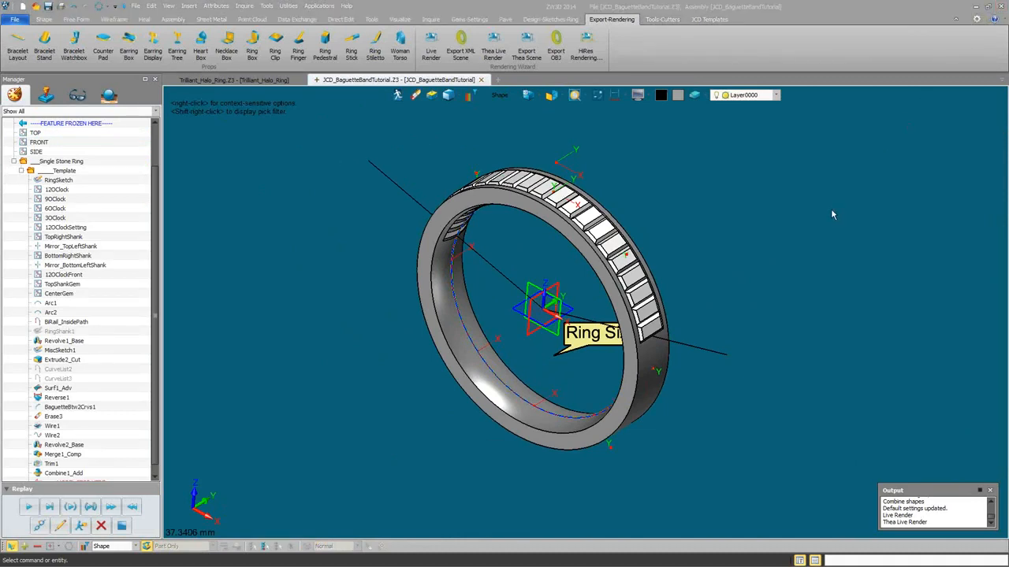
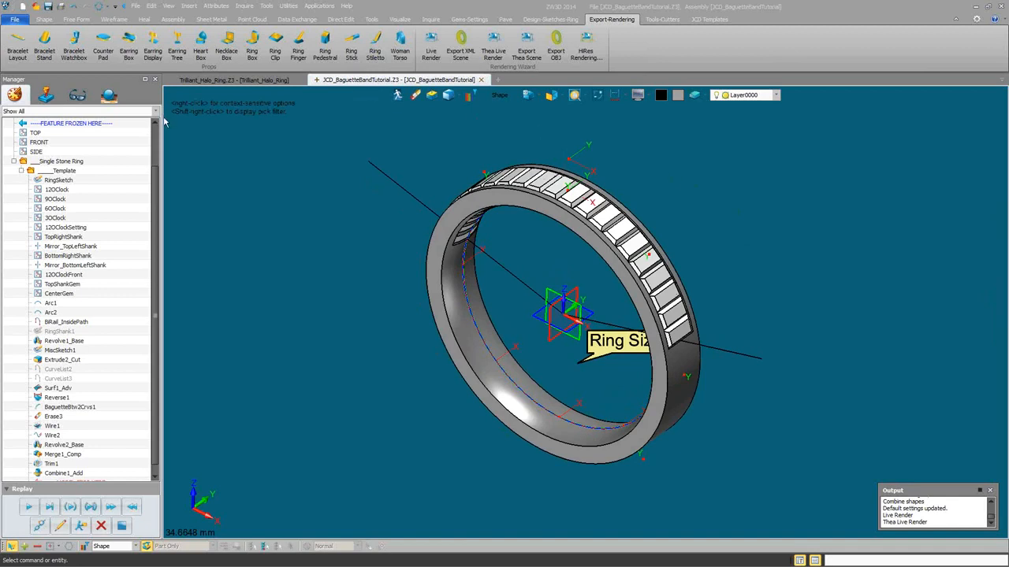
Switch to the Trilliant_Halo_Ring file and close it without saving its changes
{"action": "left_click", "coordinate": [210, 80]}
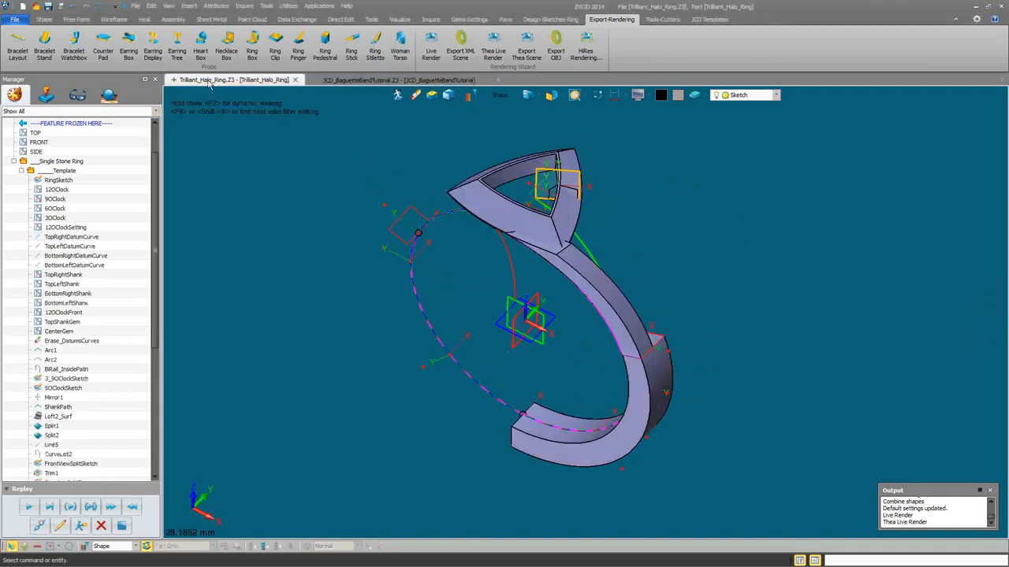
{"action": "scroll", "coordinate": [152, 180], "scroll_direction": "up", "scroll_amount": 2}
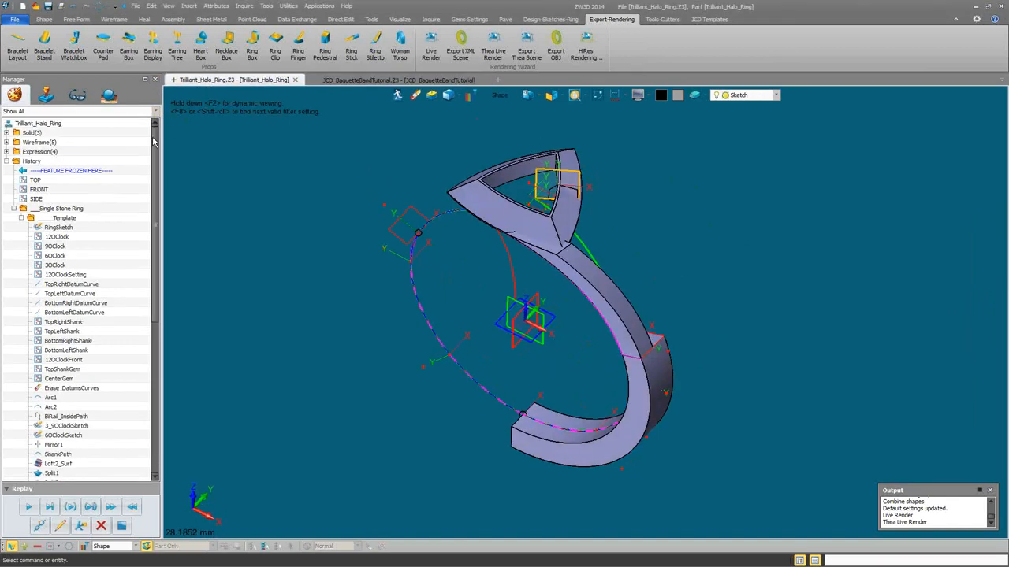
{"action": "left_click", "coordinate": [295, 80]}
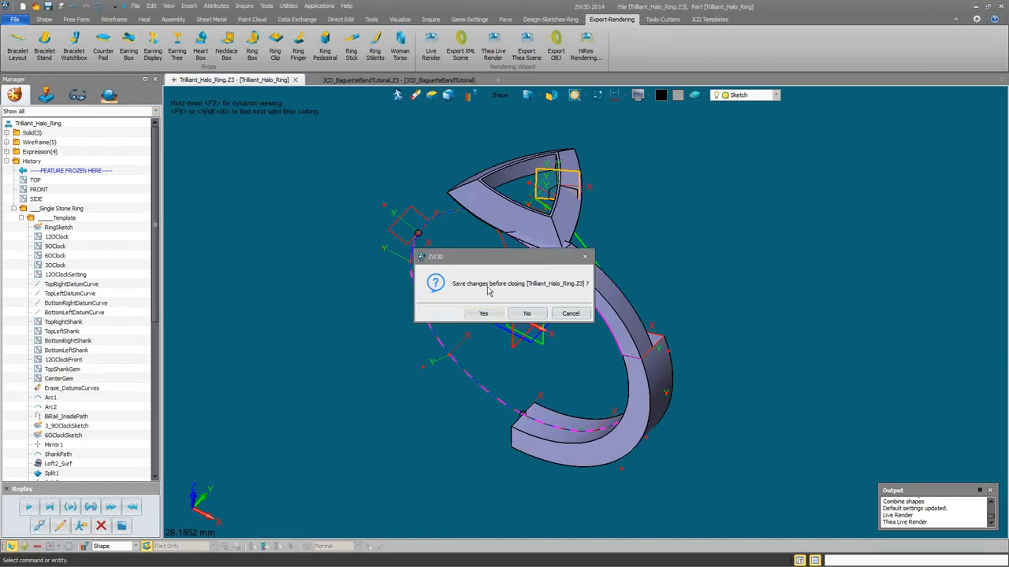
{"action": "left_click", "coordinate": [525, 314]}
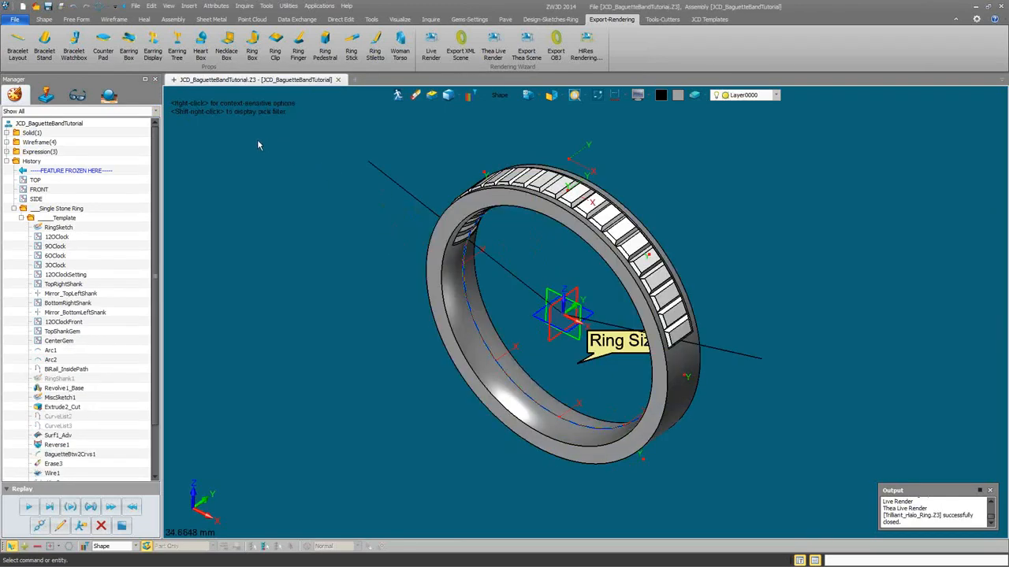
Reopen Trilliant_Halo_Ring.Z3 from the Desktop and activate its Trilliant_Halo_Ring part for editing
{"action": "left_click", "coordinate": [135, 6]}
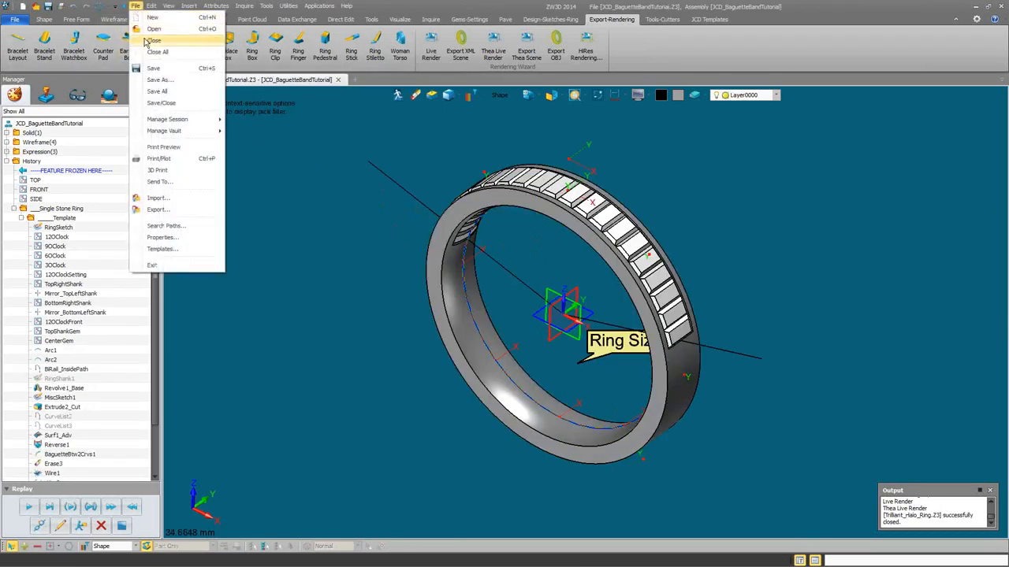
{"action": "left_click", "coordinate": [155, 28]}
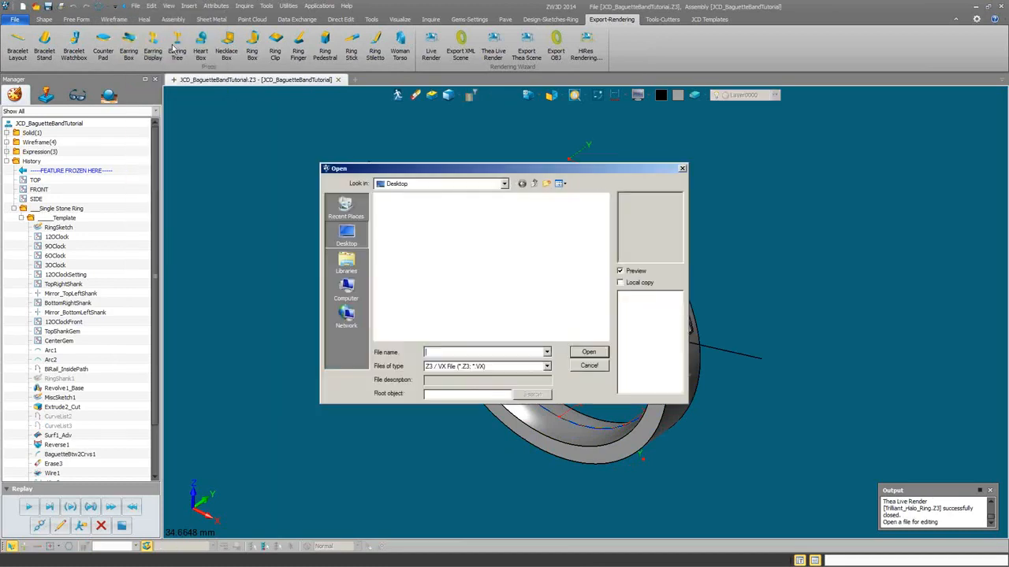
{"action": "left_click", "coordinate": [391, 209]}
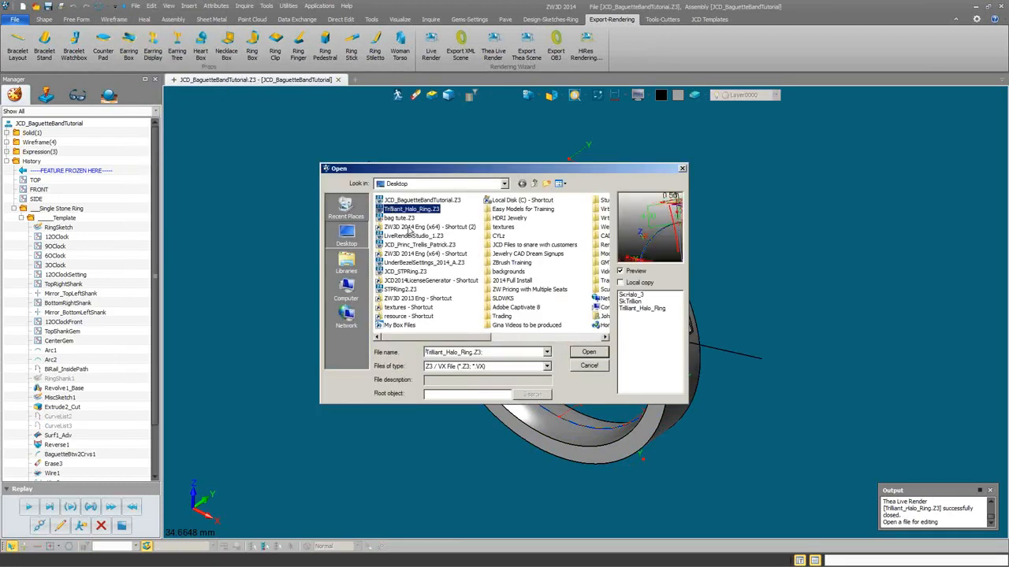
{"action": "left_click", "coordinate": [583, 353]}
{"action": "double_click", "coordinate": [43, 165]}
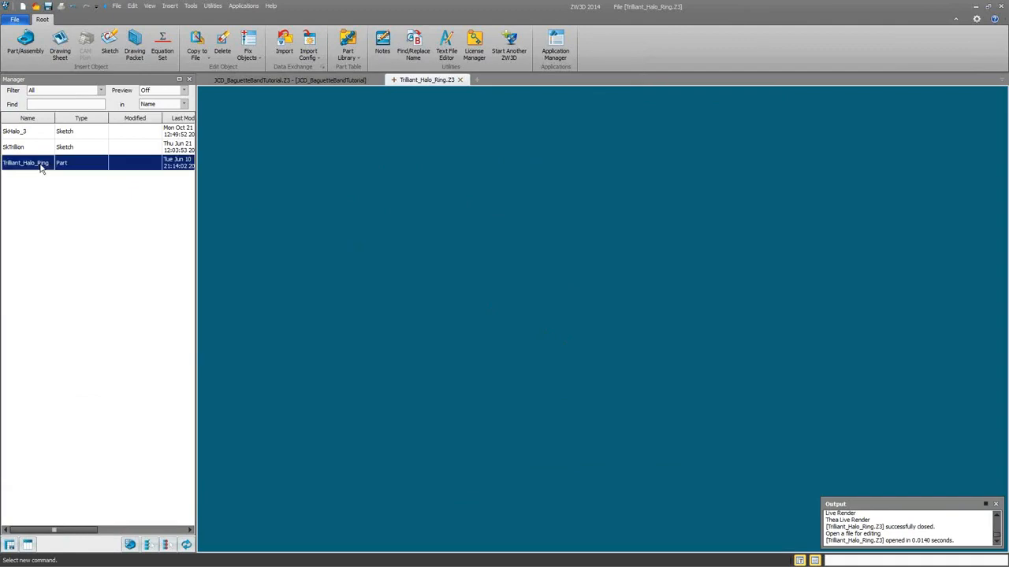
Sweep the MiscSketch1 profile along the adjacent side of the trilliant outline as a new base shape
{"action": "scroll", "coordinate": [585, 205], "scroll_direction": "up", "scroll_amount": 6}
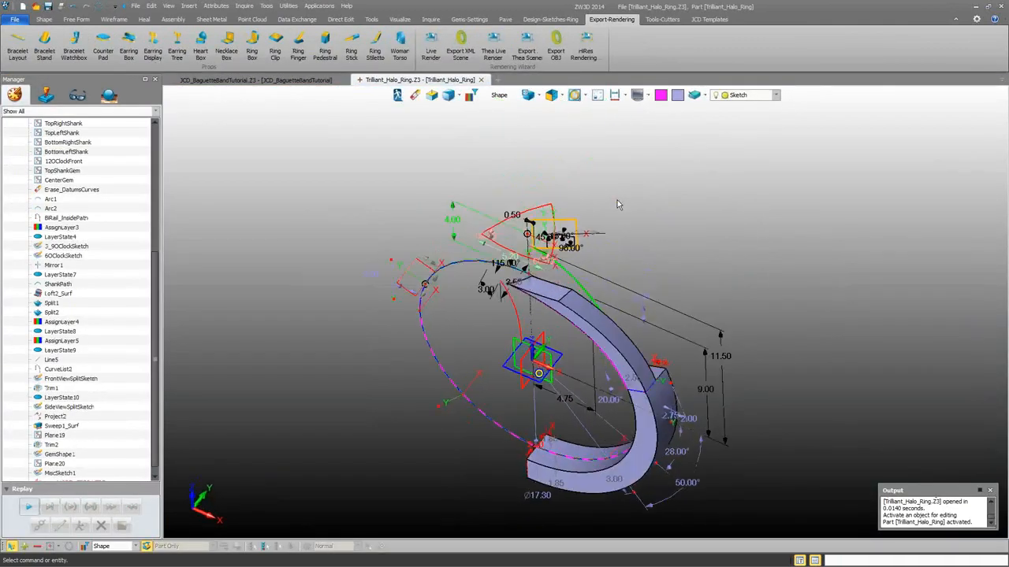
{"action": "right_click_drag", "start_coordinate": [635, 229], "coordinate": [591, 187]}
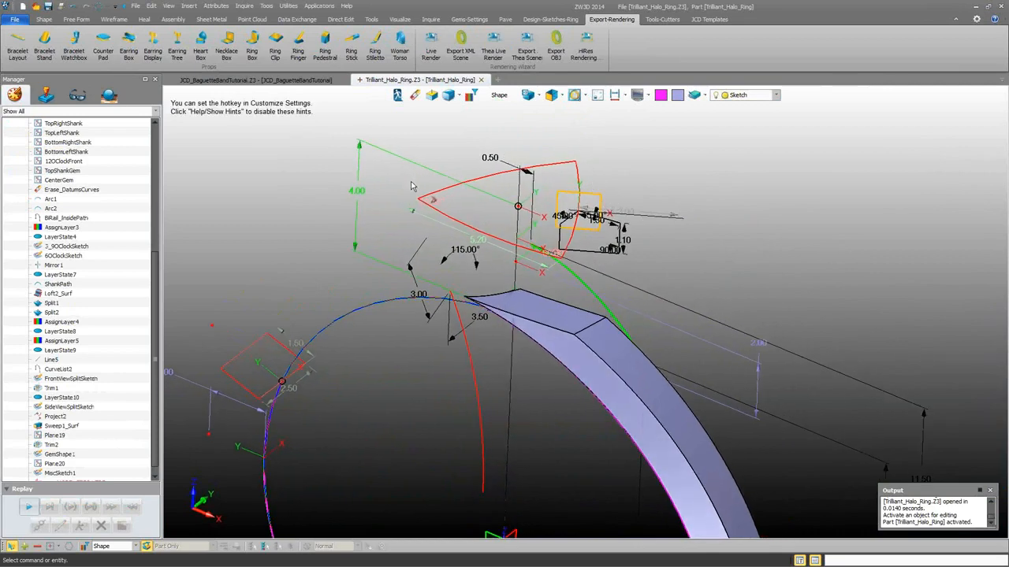
{"action": "right_click_drag", "start_coordinate": [347, 192], "coordinate": [454, 197]}
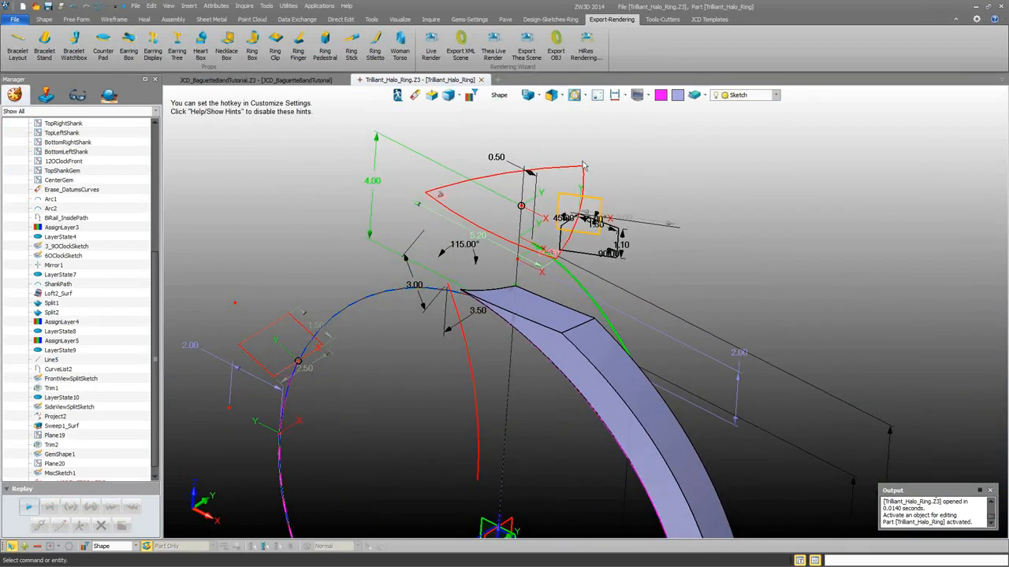
{"action": "left_click", "coordinate": [44, 19]}
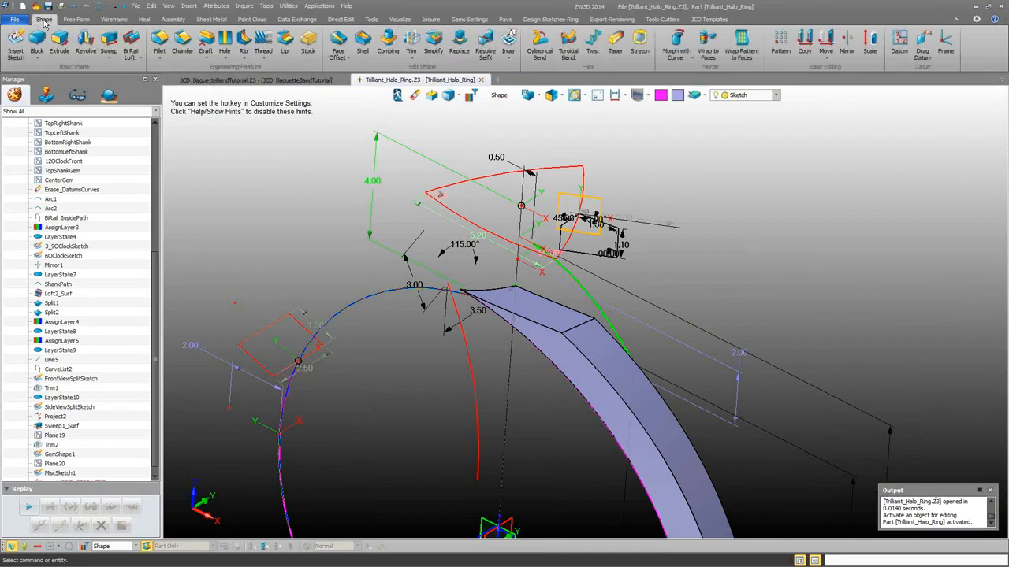
{"action": "left_click", "coordinate": [109, 46]}
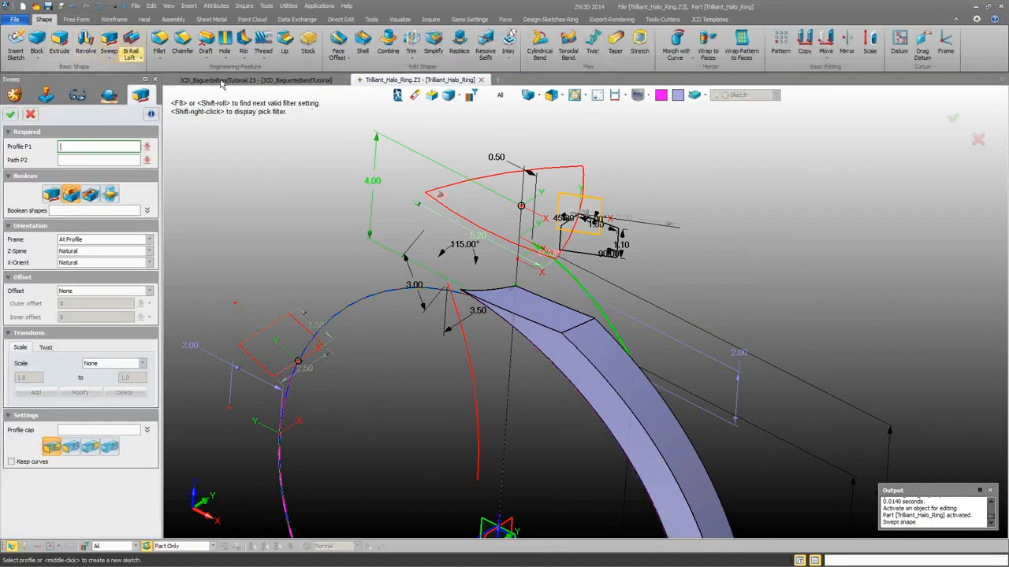
{"action": "left_click", "coordinate": [486, 100]}
{"action": "left_click", "coordinate": [516, 138]}
{"action": "left_click", "coordinate": [602, 228]}
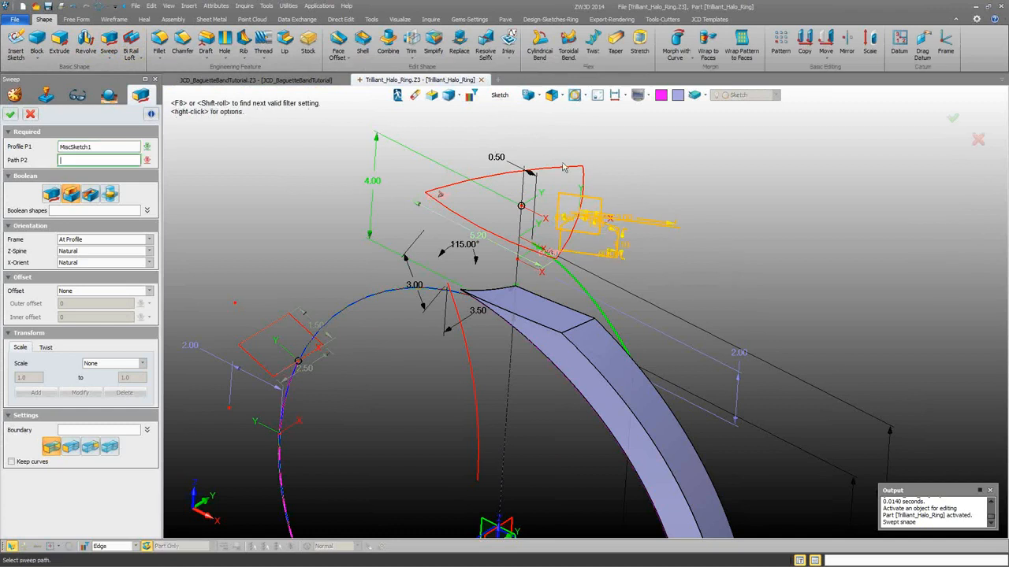
{"action": "left_click", "coordinate": [496, 98]}
{"action": "left_click", "coordinate": [517, 145]}
{"action": "left_click", "coordinate": [556, 264]}
{"action": "left_click", "coordinate": [54, 196]}
{"action": "left_click", "coordinate": [11, 116]}
Offset both end faces of the swept bar outward by 2.788 mm to lengthen it
{"action": "right_click_drag", "start_coordinate": [331, 150], "coordinate": [371, 108]}
{"action": "left_click", "coordinate": [338, 43]}
{"action": "left_click", "coordinate": [575, 285]}
{"action": "mouse_move", "coordinate": [576, 286]}
{"action": "right_mouse_down"}
{"action": "mouse_move", "coordinate": [470, 244]}
{"action": "mouse_move", "coordinate": [564, 280]}
{"action": "right_mouse_up"}
{"action": "left_click", "coordinate": [471, 244]}
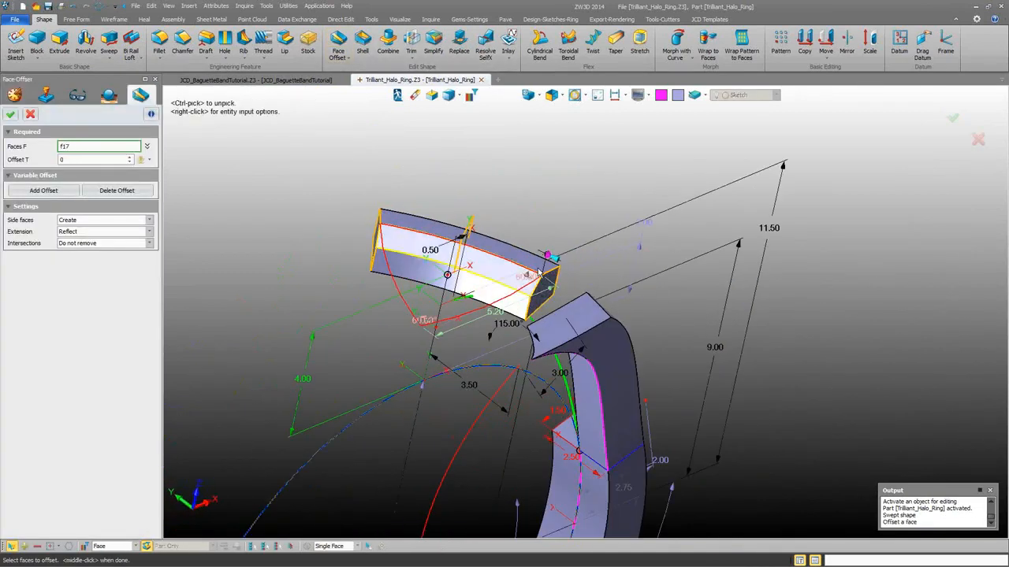
{"action": "left_click_drag", "start_coordinate": [557, 261], "coordinate": [336, 279]}
{"action": "scroll", "coordinate": [517, 418], "scroll_direction": "down", "scroll_amount": 1}
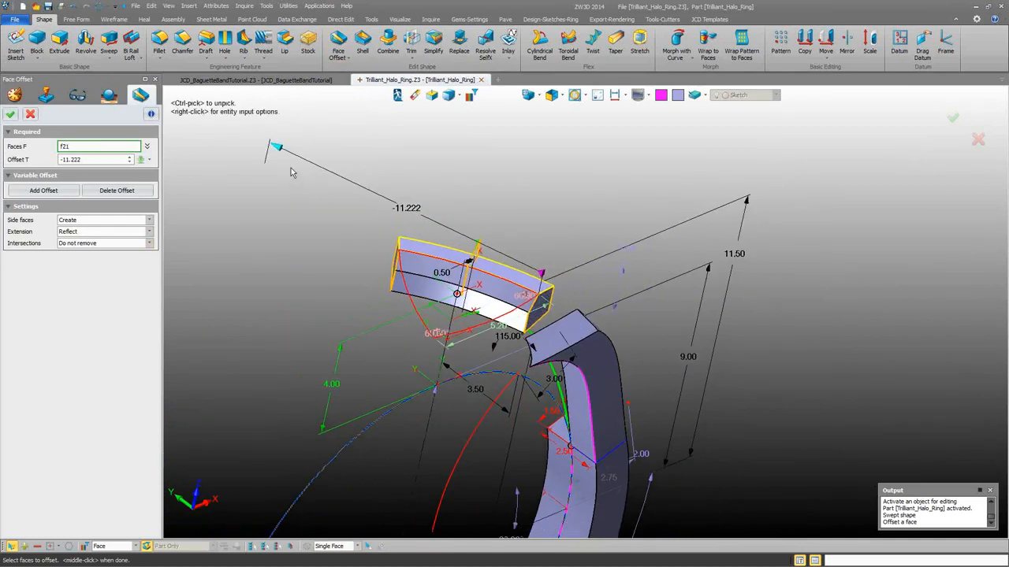
{"action": "left_click_drag", "start_coordinate": [275, 150], "coordinate": [630, 321]}
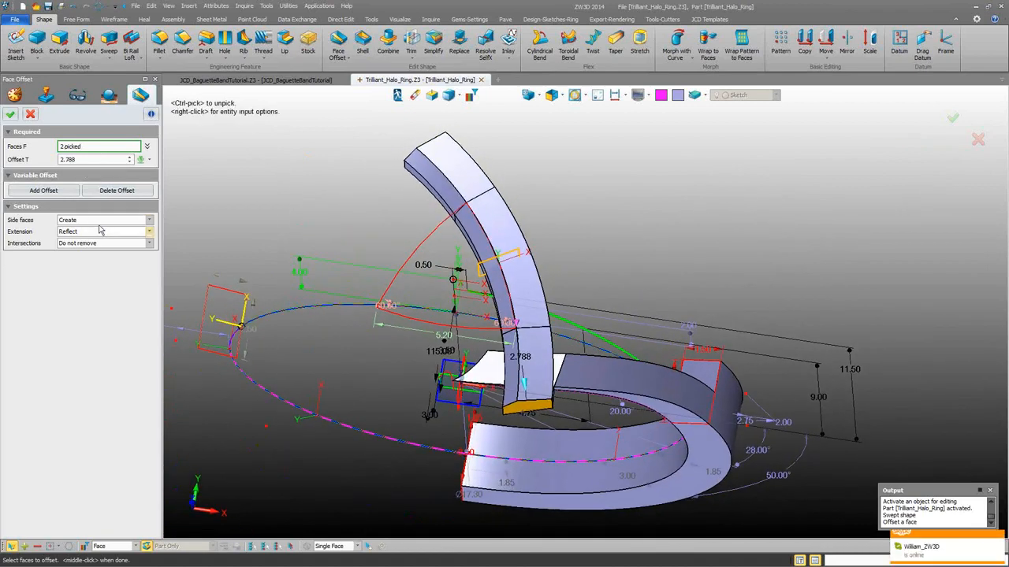
{"action": "left_click", "coordinate": [10, 115]}
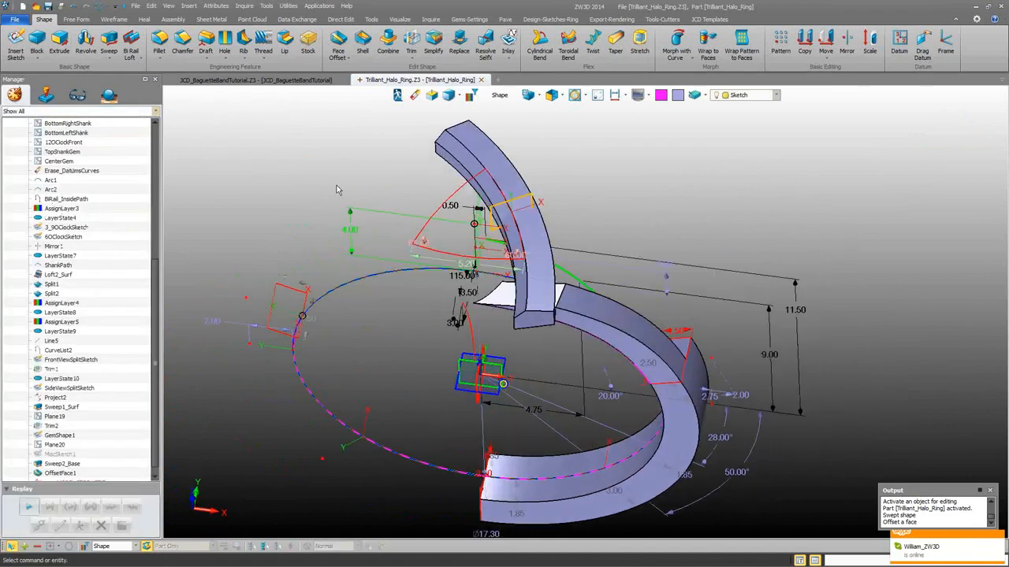
Trim the upper end of the swept bar with the vertical datum plane at the origin, keeping the trimmed region capped
{"action": "right_click", "coordinate": [482, 162]}
{"action": "left_click", "coordinate": [501, 142]}
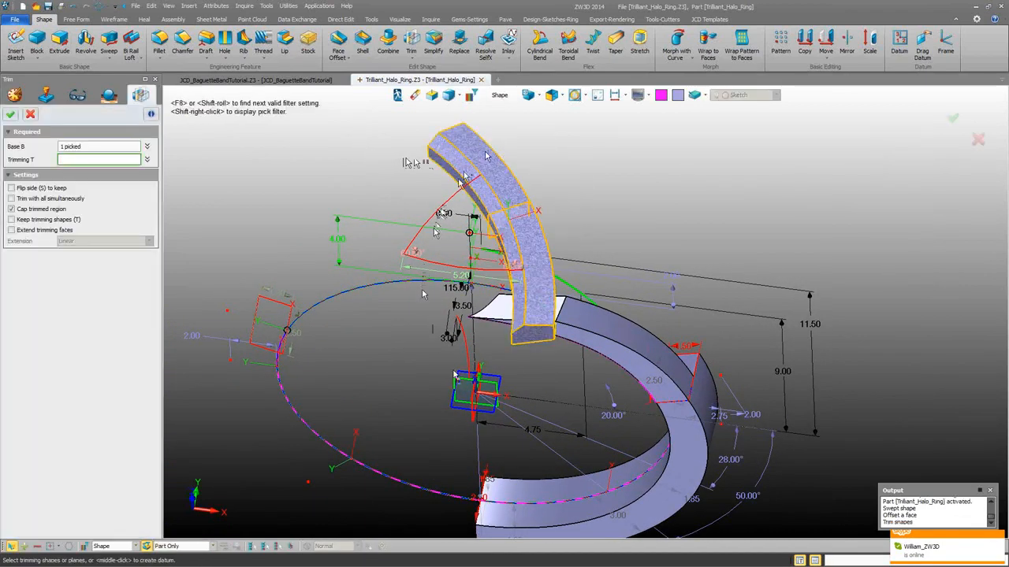
{"action": "right_click", "coordinate": [312, 257], "text": "shift"}
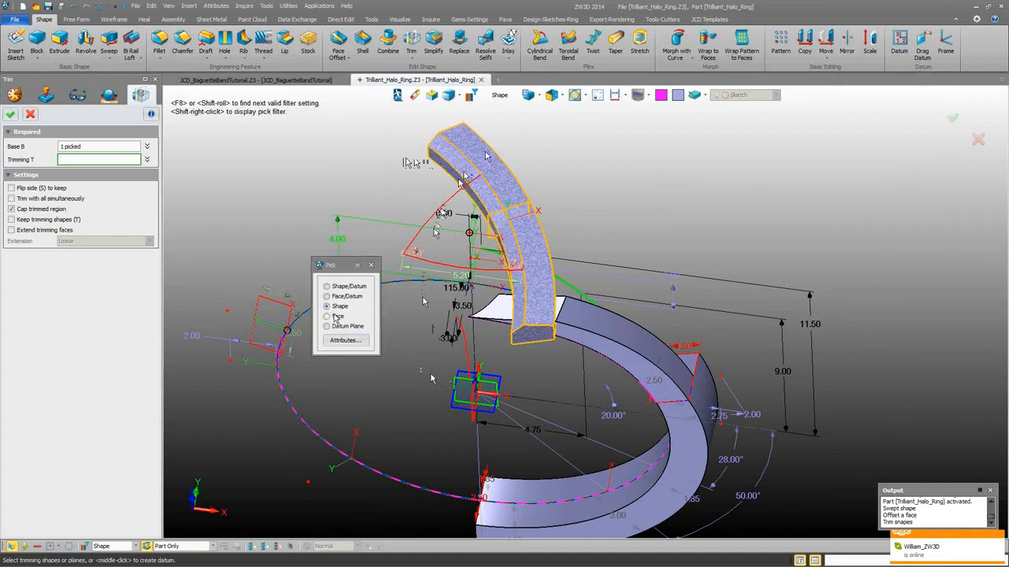
{"action": "left_click", "coordinate": [341, 326]}
{"action": "left_click", "coordinate": [473, 386]}
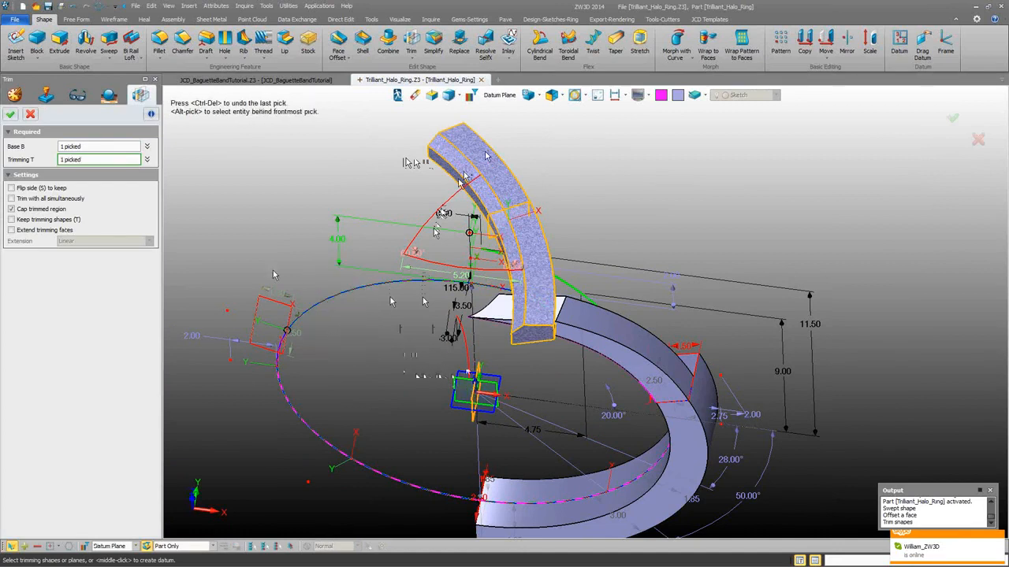
{"action": "left_click", "coordinate": [10, 115]}
Create a linear extension line from an edge of the bar's trimmed end, extended at both ends
{"action": "right_click_drag", "start_coordinate": [168, 158], "coordinate": [280, 173]}
{"action": "left_click", "coordinate": [114, 19]}
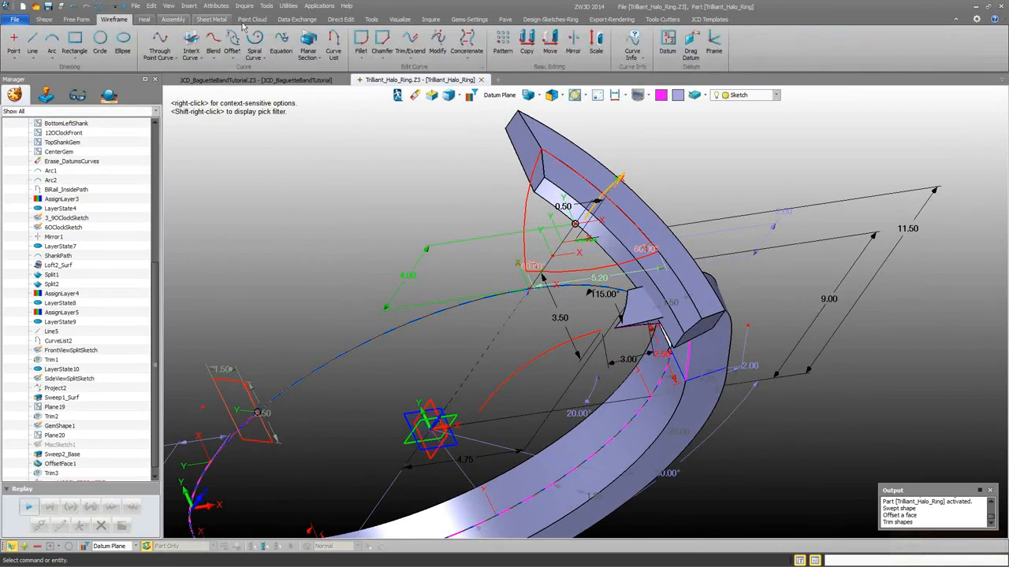
{"action": "left_click", "coordinate": [410, 41]}
{"action": "left_click", "coordinate": [499, 95]}
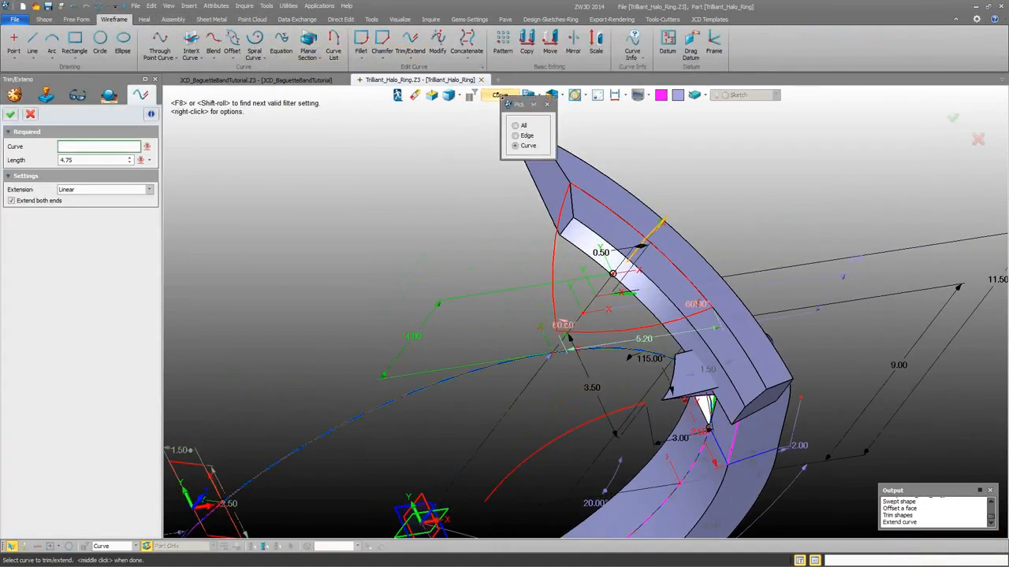
{"action": "left_click", "coordinate": [517, 134]}
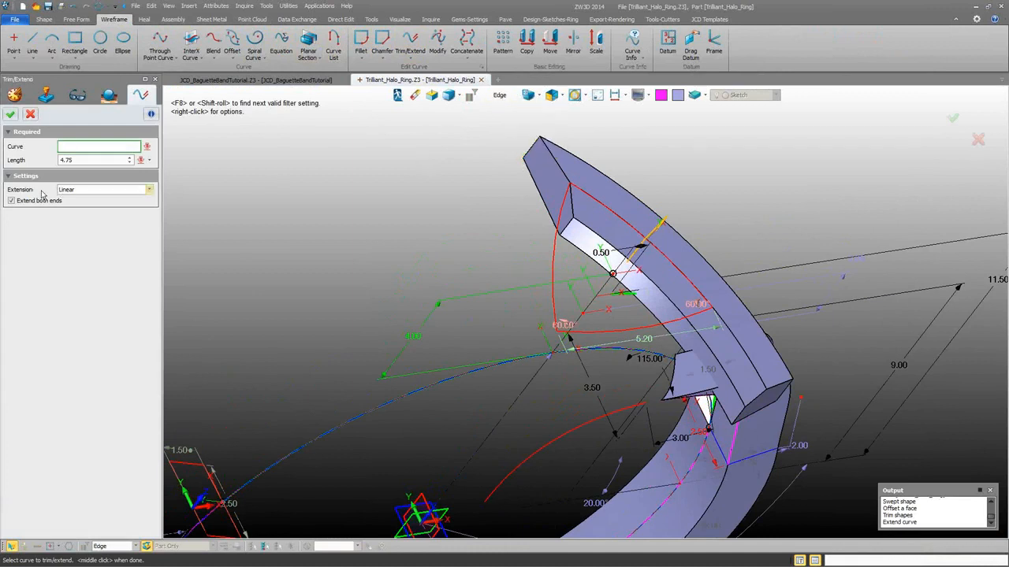
{"action": "left_click", "coordinate": [523, 162]}
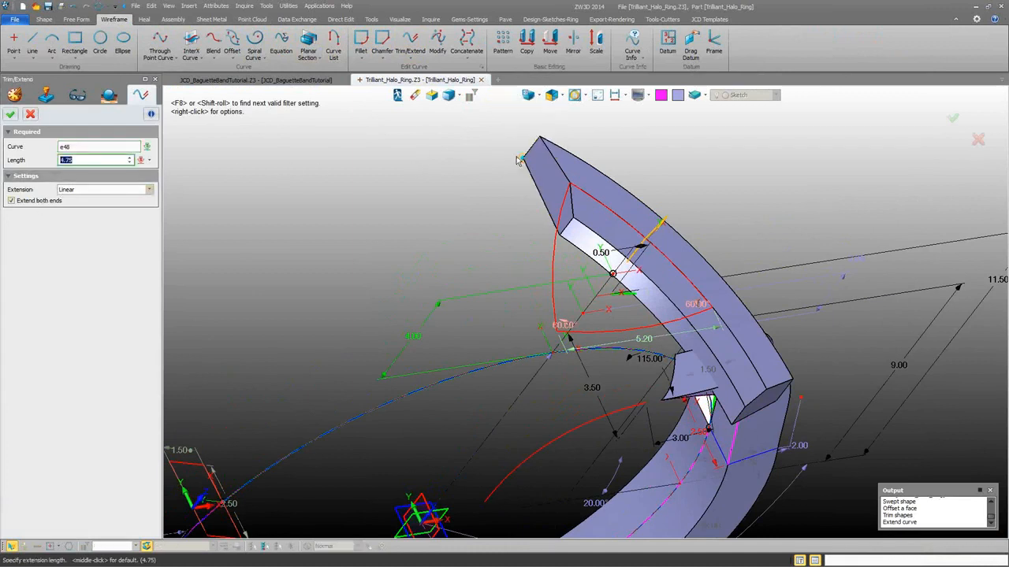
{"action": "left_click", "coordinate": [107, 148]}
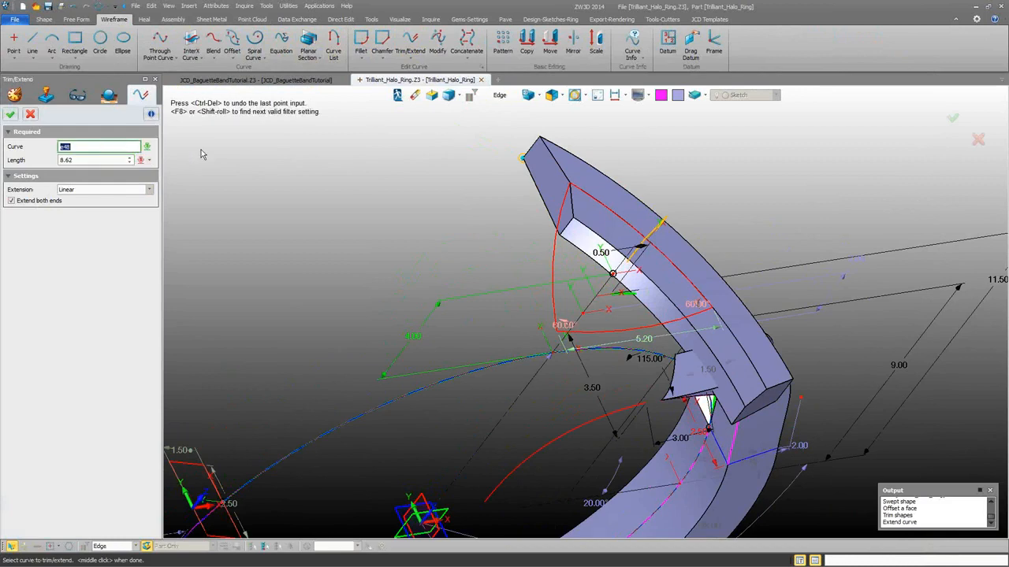
{"action": "left_click", "coordinate": [491, 122]}
{"action": "left_click", "coordinate": [10, 114]}
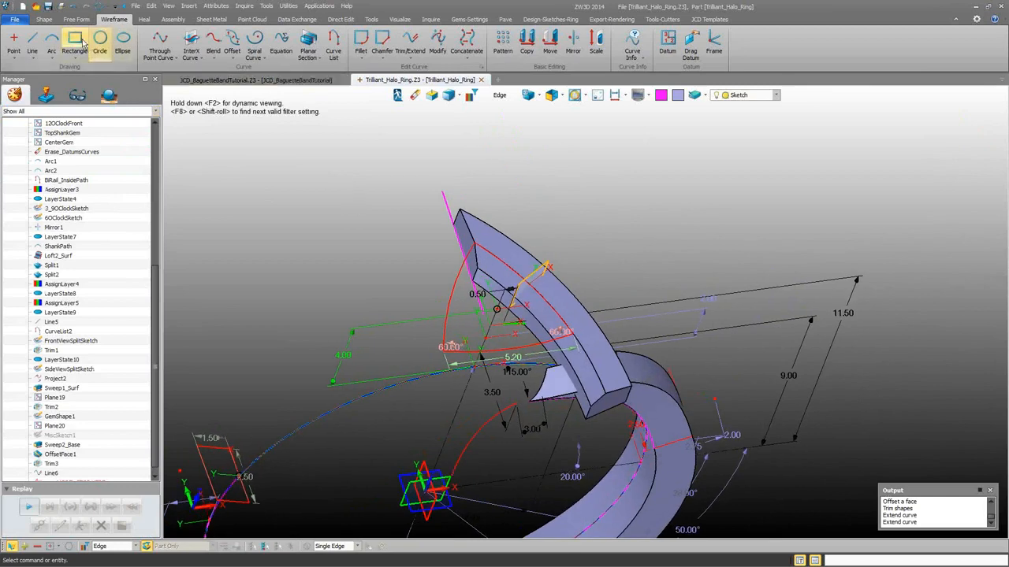
Extrude the extension line in both directions into a separate cutting surface that spans beyond the bar's trimmed end
{"action": "left_click", "coordinate": [44, 19]}
{"action": "left_click", "coordinate": [59, 41]}
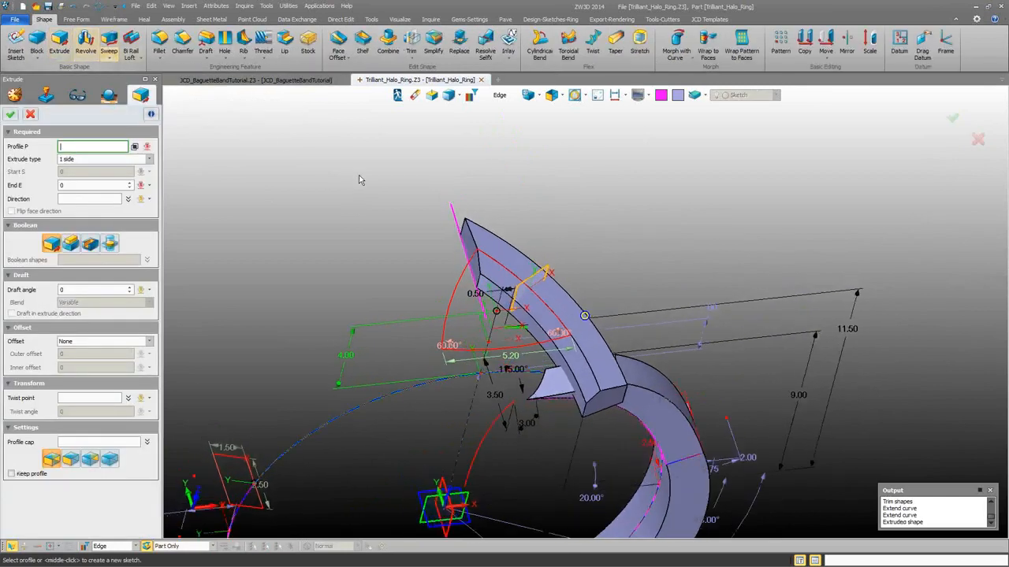
{"action": "left_click", "coordinate": [500, 96]}
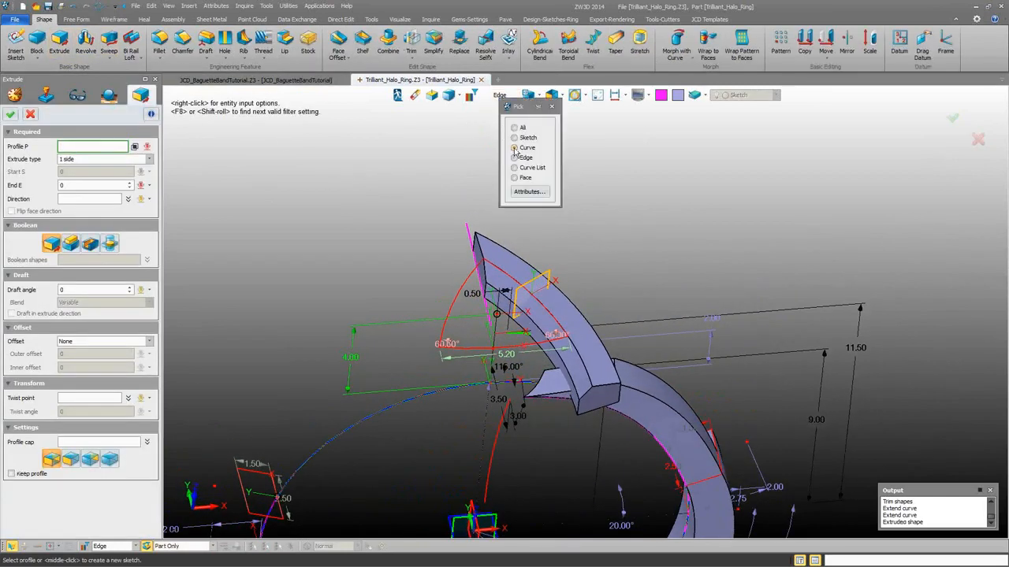
{"action": "left_click", "coordinate": [515, 148]}
{"action": "left_click", "coordinate": [467, 236]}
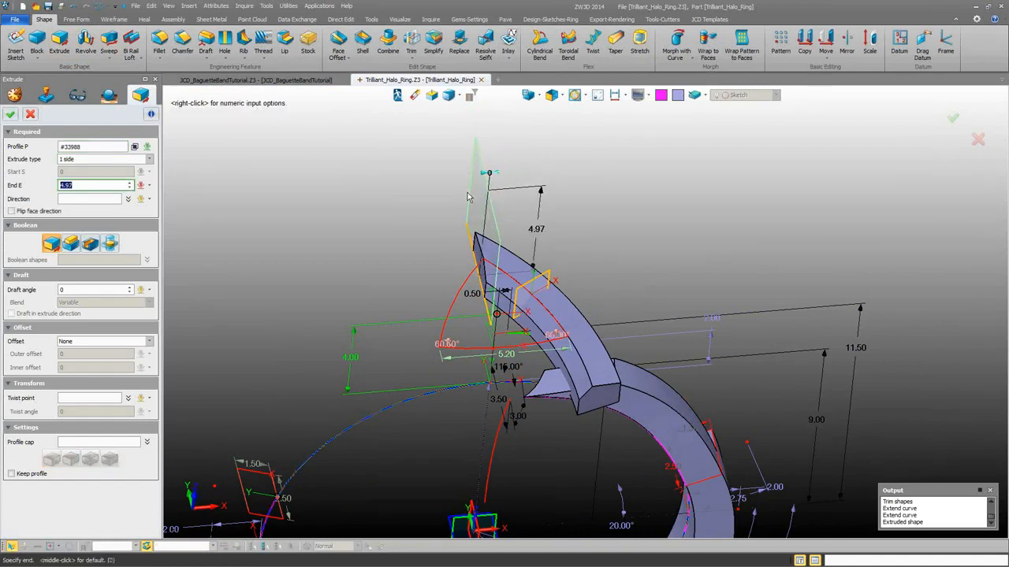
{"action": "left_click", "coordinate": [149, 159]}
{"action": "left_click", "coordinate": [79, 176]}
{"action": "right_click_drag", "start_coordinate": [693, 294], "coordinate": [579, 295]}
{"action": "scroll", "coordinate": [596, 305], "scroll_direction": "up", "scroll_amount": 3}
{"action": "left_click", "coordinate": [572, 352]}
{"action": "right_click_drag", "start_coordinate": [591, 346], "coordinate": [582, 314]}
{"action": "left_click_drag", "start_coordinate": [555, 241], "coordinate": [557, 300]}
{"action": "left_click_drag", "start_coordinate": [559, 422], "coordinate": [562, 409]}
{"action": "right_click_drag", "start_coordinate": [684, 288], "coordinate": [289, 192]}
{"action": "left_click", "coordinate": [10, 114]}
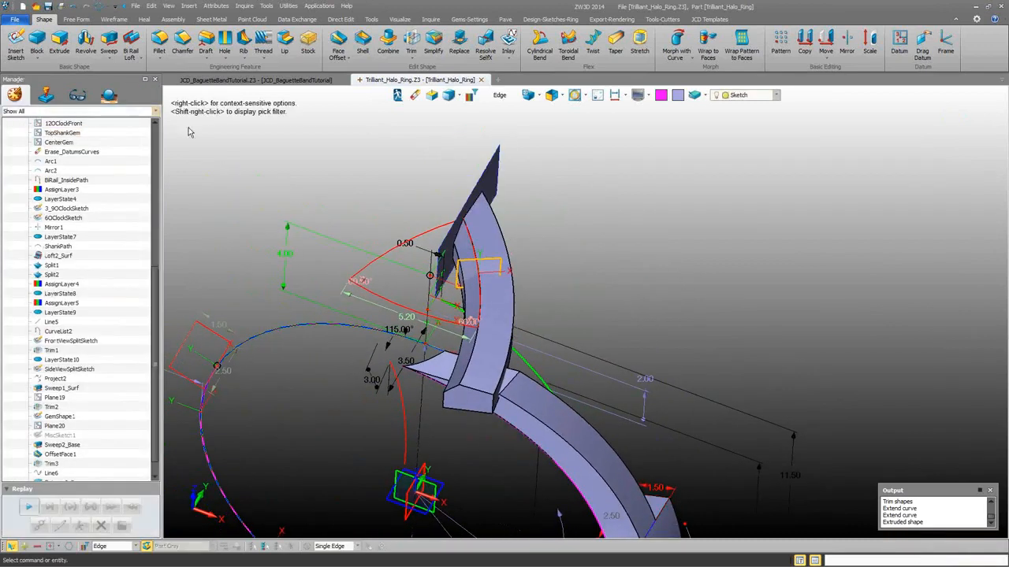
Copy the swept bar and cutting surface by rotation about the Z axis, with an angle of 360/3 and 2 copies
{"action": "left_click", "coordinate": [805, 46]}
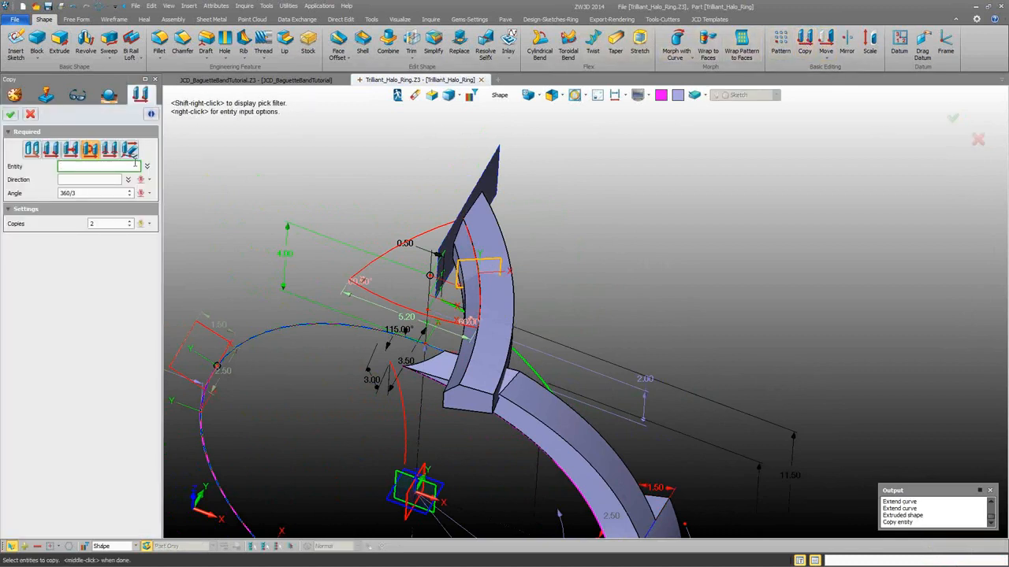
{"action": "left_click", "coordinate": [76, 193]}
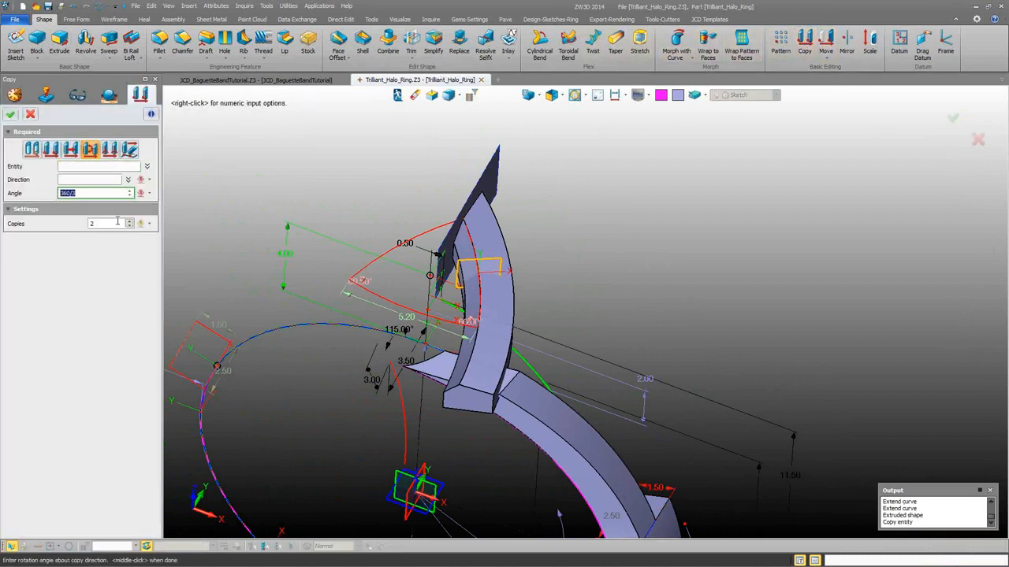
{"action": "left_click", "coordinate": [149, 181]}
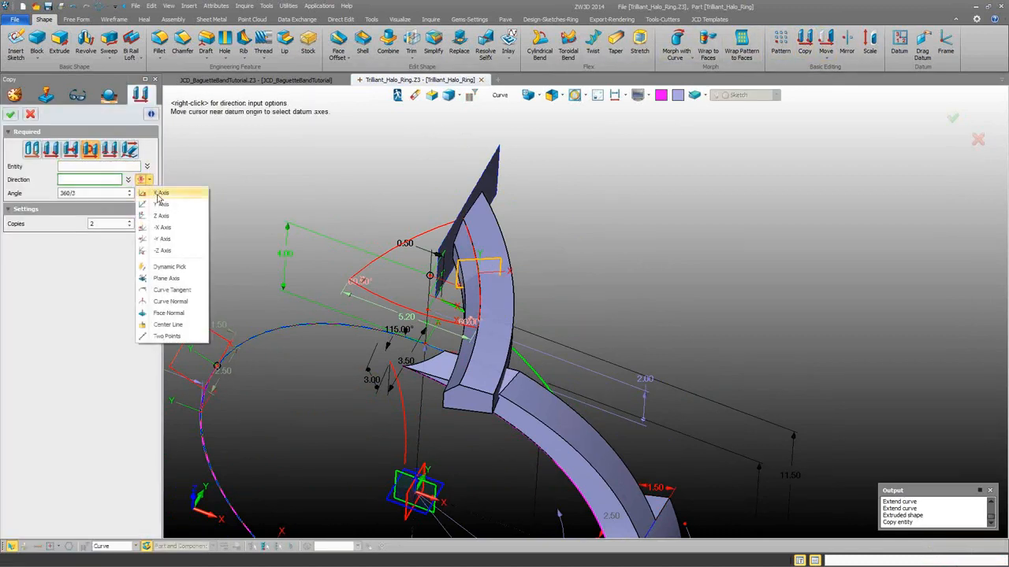
{"action": "left_click", "coordinate": [179, 214]}
{"action": "left_click", "coordinate": [103, 167]}
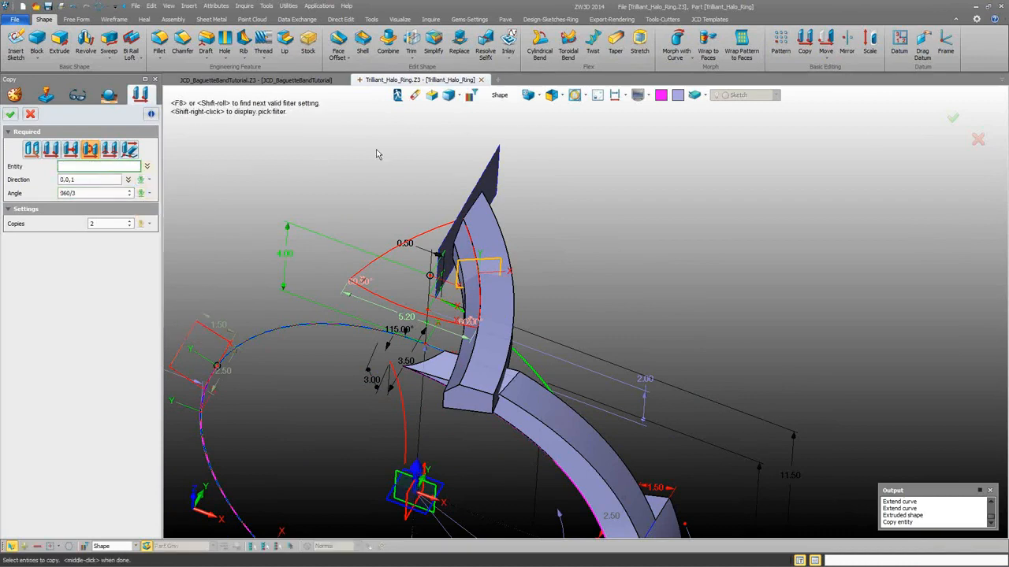
{"action": "left_click", "coordinate": [476, 238]}
{"action": "left_click", "coordinate": [487, 194]}
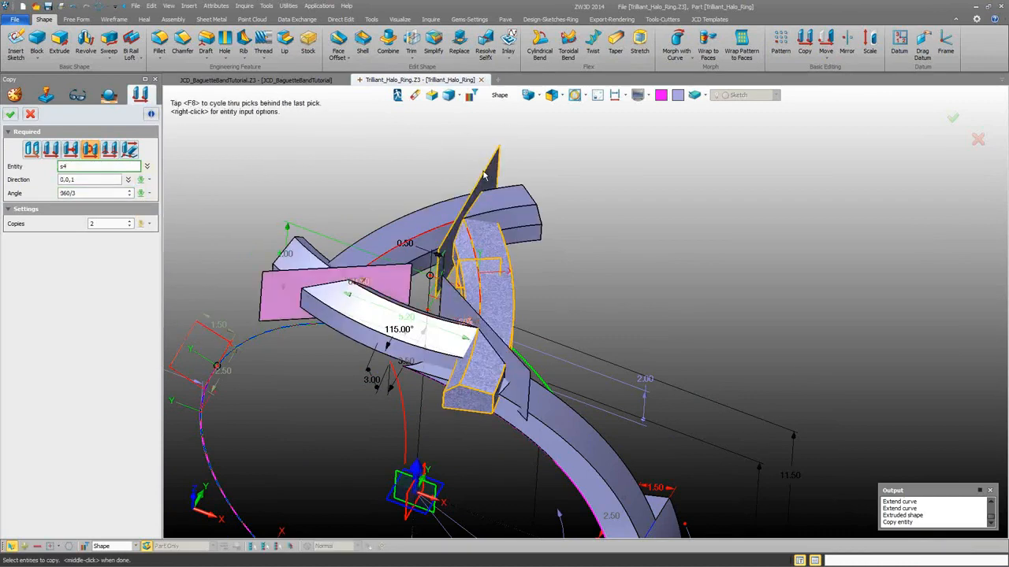
{"action": "left_click", "coordinate": [11, 114]}
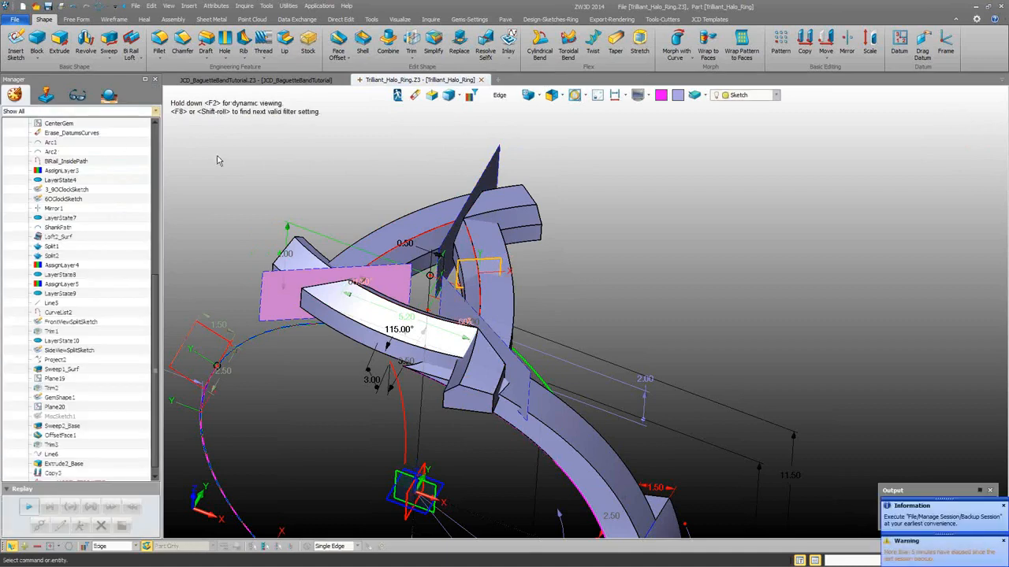
Trim the rear copy of the bar with the original cutting surface to form the mitred upper corner
{"action": "left_click", "coordinate": [508, 98]}
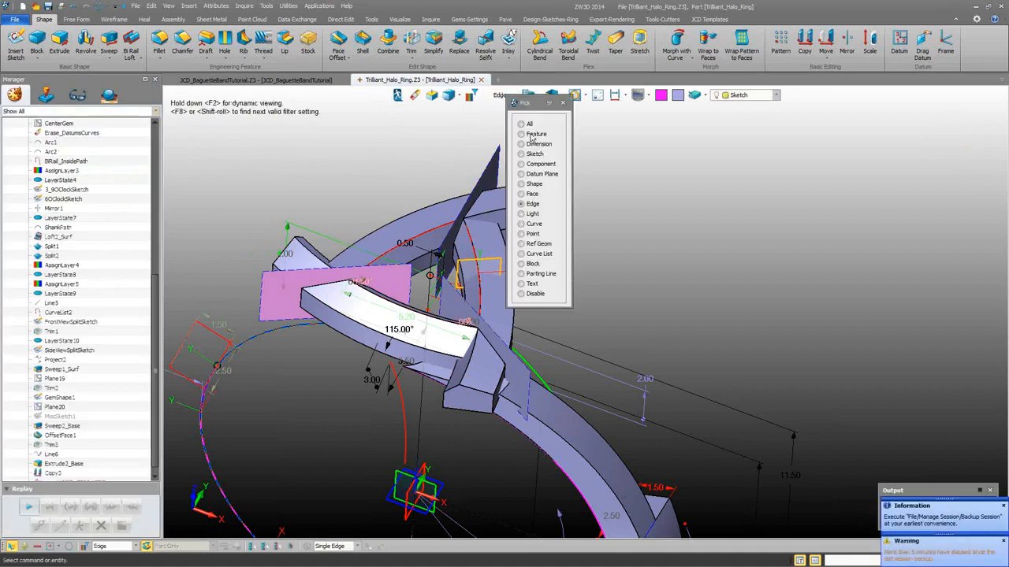
{"action": "left_click", "coordinate": [534, 184]}
{"action": "right_click", "coordinate": [431, 226]}
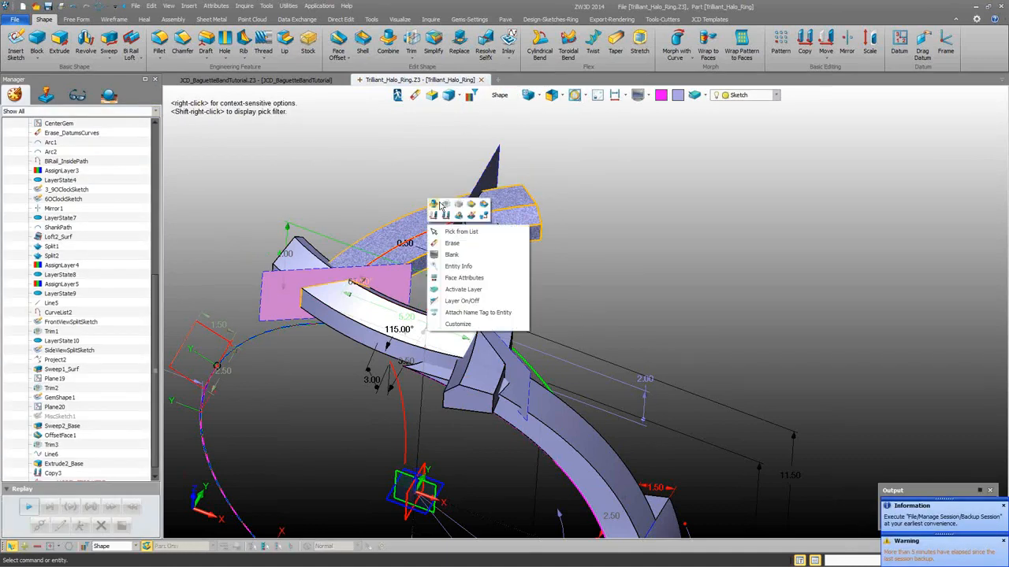
{"action": "left_click", "coordinate": [439, 207]}
{"action": "left_click", "coordinate": [481, 173]}
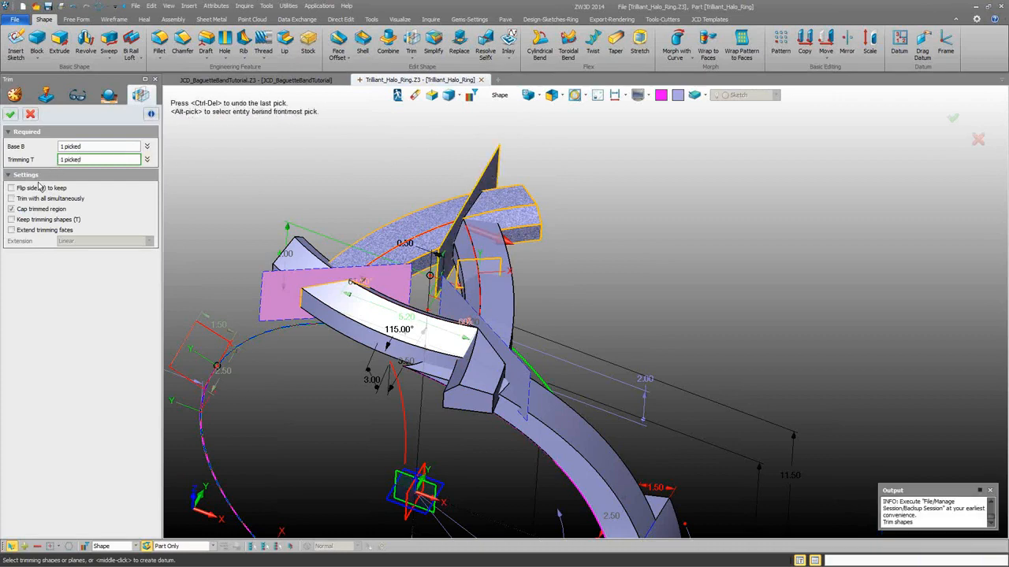
{"action": "left_click", "coordinate": [11, 114]}
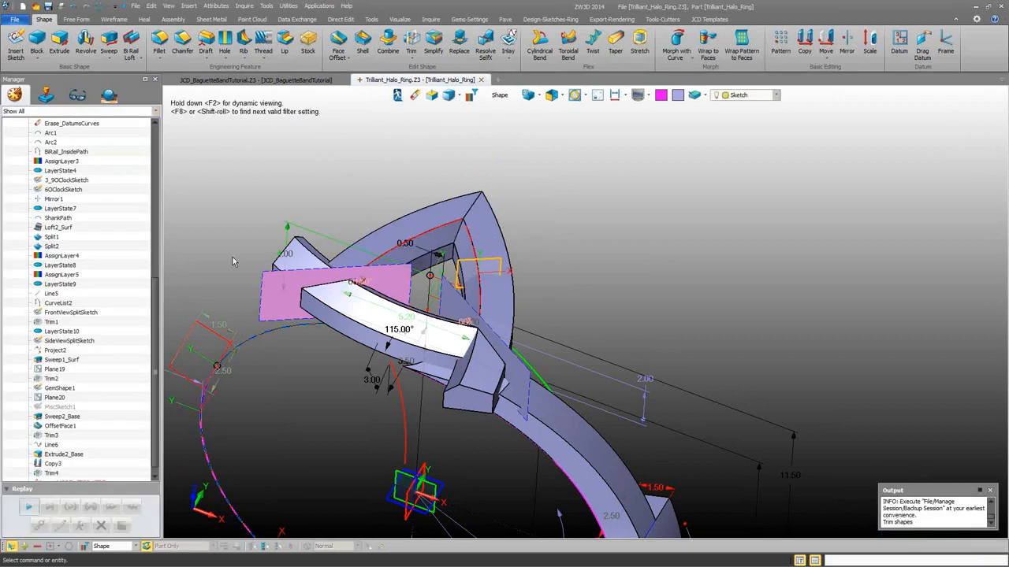
Trim the front copy of the bar with the copied cutting surface that crosses its far end
{"action": "right_click", "coordinate": [394, 323]}
{"action": "left_click", "coordinate": [404, 315]}
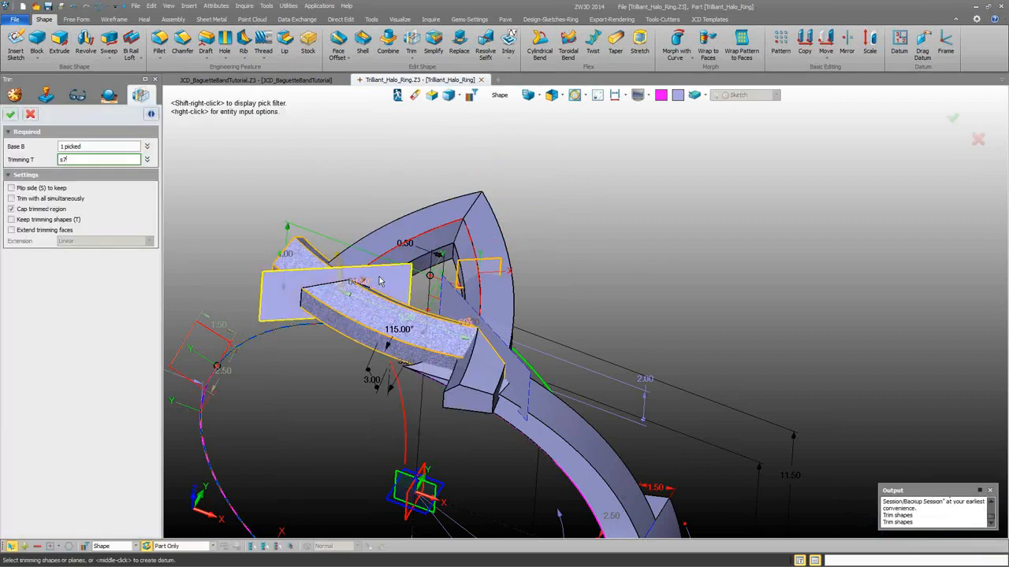
{"action": "left_click", "coordinate": [10, 115]}
Trim the remaining overlong bar with the cutting surface that crosses it to complete the third mitred corner
{"action": "right_click", "coordinate": [505, 298]}
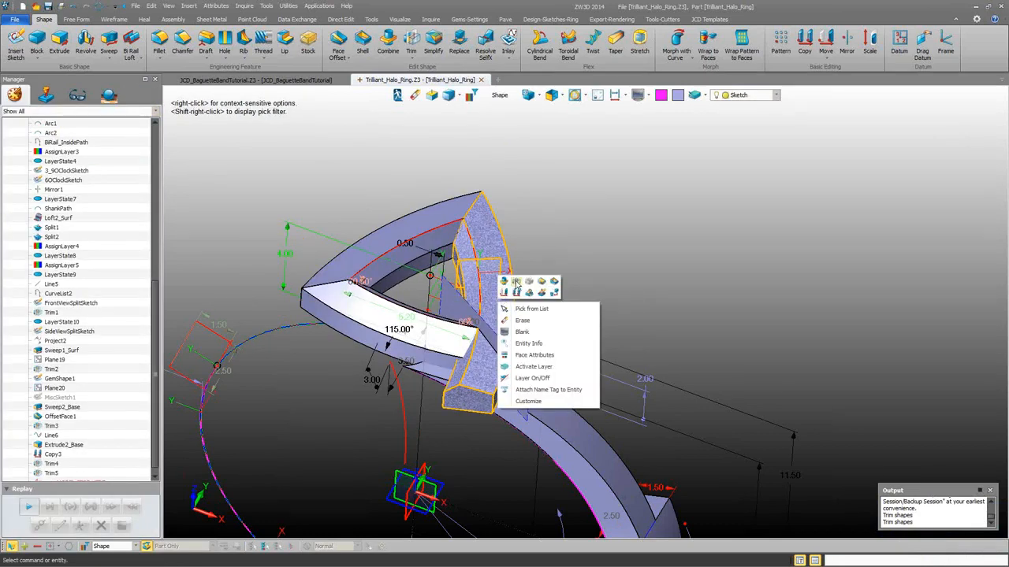
{"action": "left_click", "coordinate": [517, 284]}
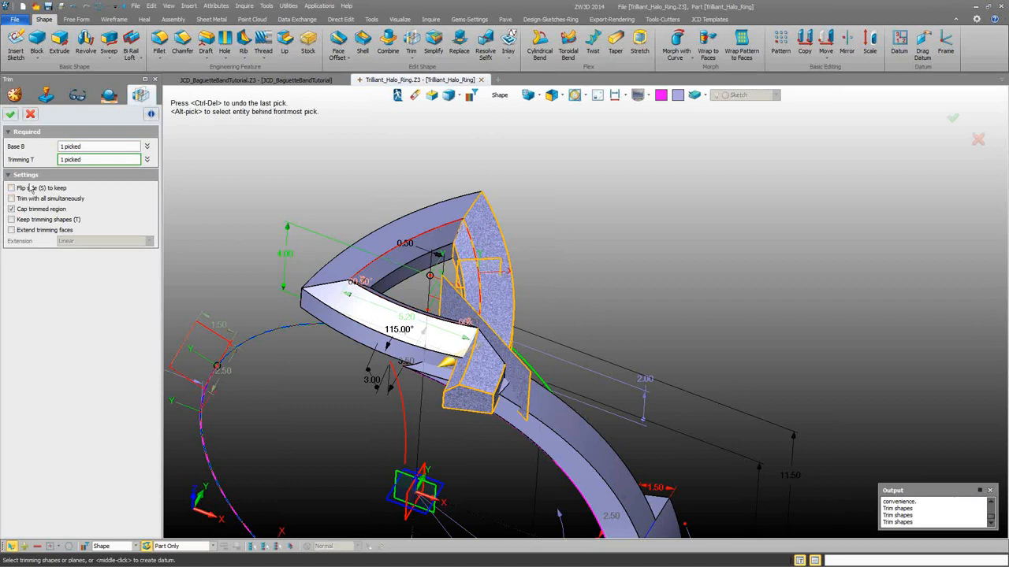
{"action": "left_click", "coordinate": [8, 116]}
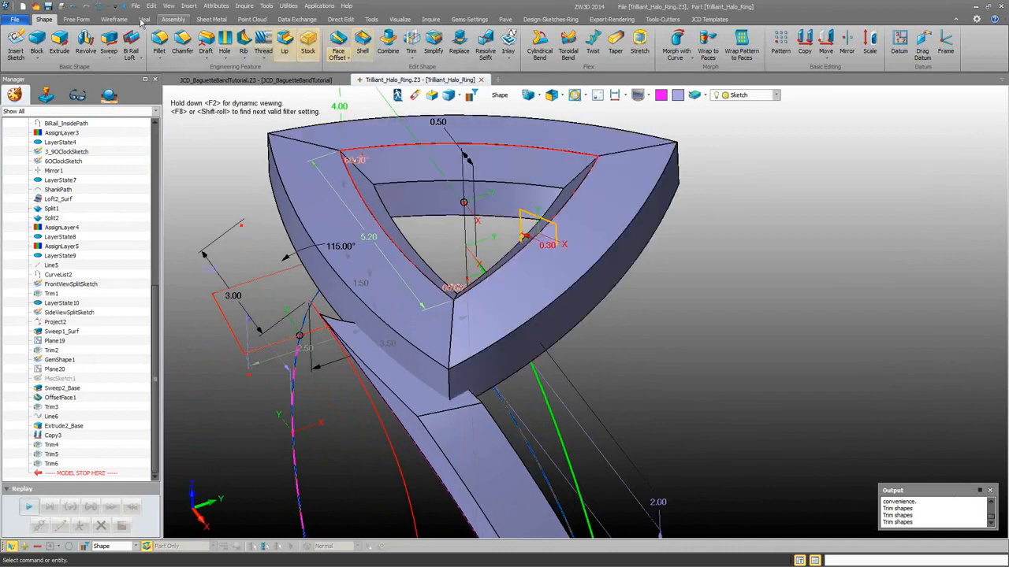
Create a shortened curve from the front bar's outer top edge with Trim/Extend, using a length of -1 at both ends
{"action": "left_click", "coordinate": [104, 21]}
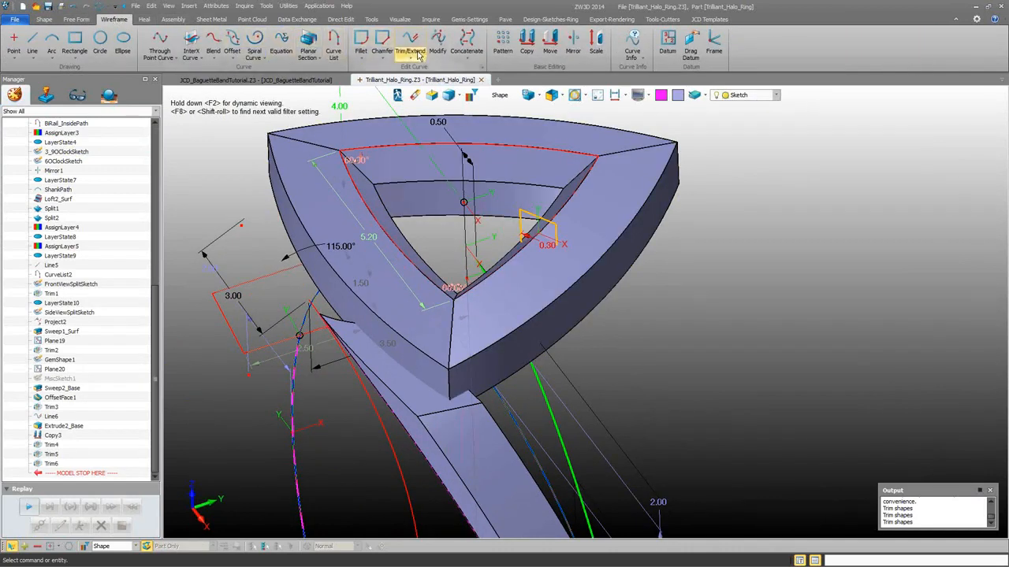
{"action": "left_click", "coordinate": [409, 39]}
{"action": "right_click", "coordinate": [501, 103]}
{"action": "left_click", "coordinate": [520, 140]}
{"action": "left_click", "coordinate": [461, 365]}
{"action": "middle_click_drag", "start_coordinate": [462, 369], "coordinate": [429, 372]}
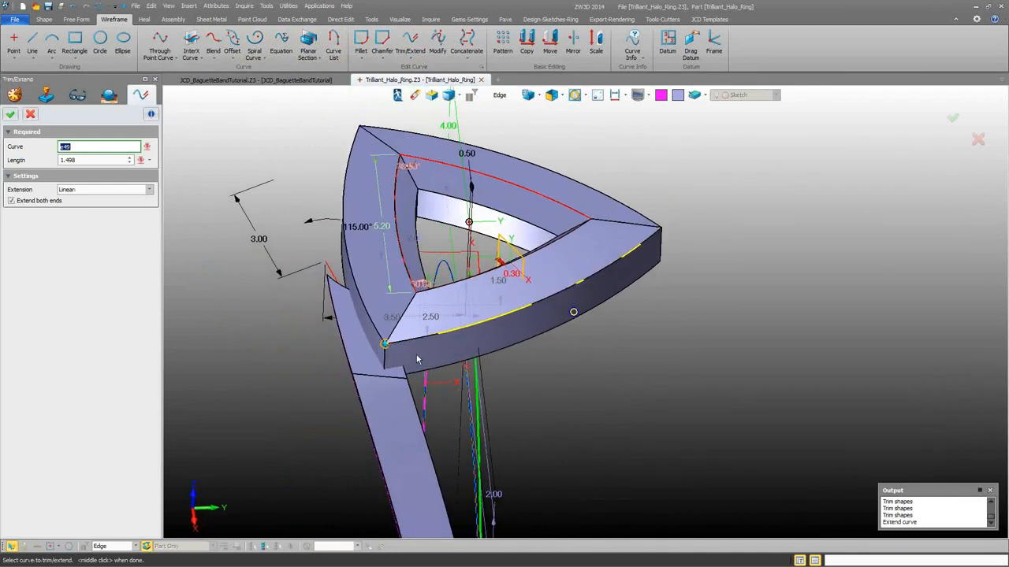
{"action": "left_click", "coordinate": [426, 342]}
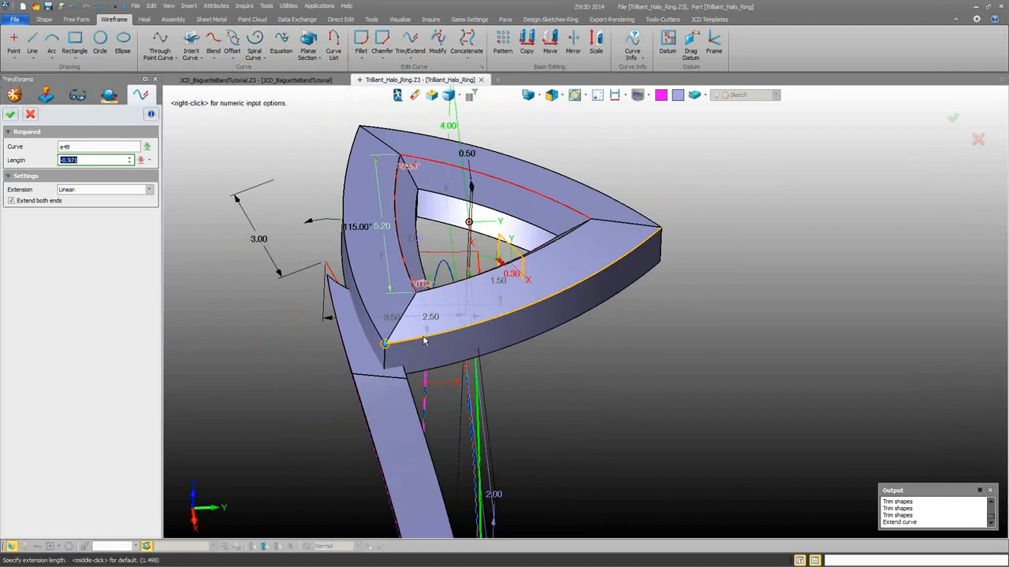
{"action": "middle_click_drag", "start_coordinate": [423, 341], "coordinate": [413, 328]}
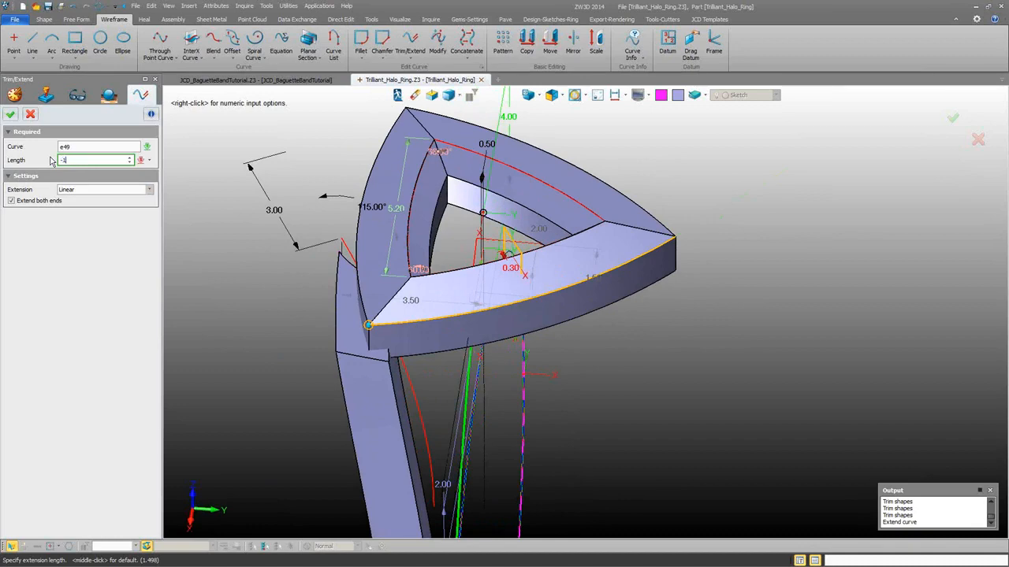
{"action": "middle_click", "coordinate": [218, 233]}
Create an extended curve from the front bar's inner top edge, adding a length of 0.2 at both ends
{"action": "scroll", "coordinate": [299, 284], "scroll_direction": "up", "scroll_amount": 3}
{"action": "right_click_drag", "start_coordinate": [299, 284], "coordinate": [376, 282]}
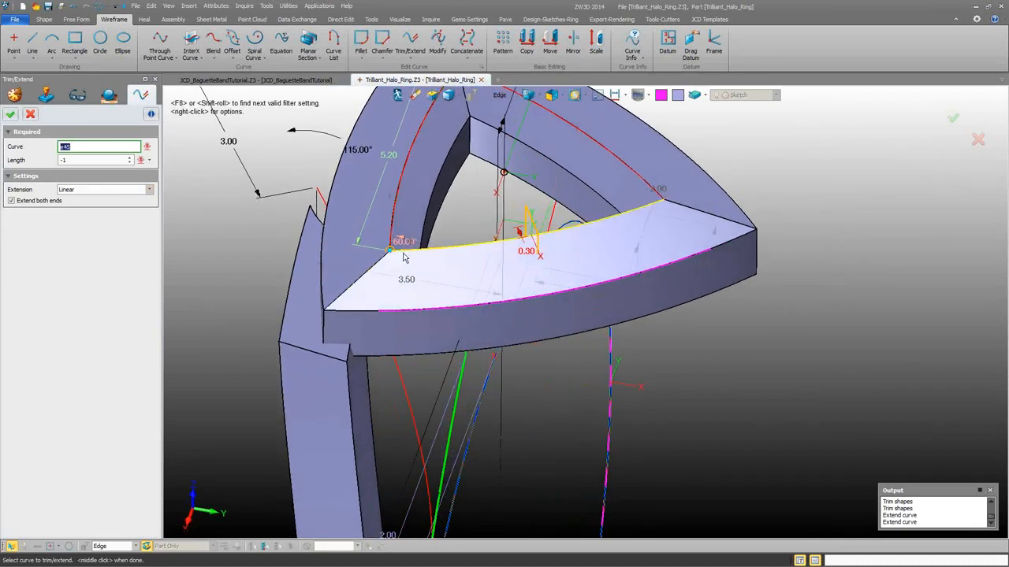
{"action": "left_click", "coordinate": [399, 257]}
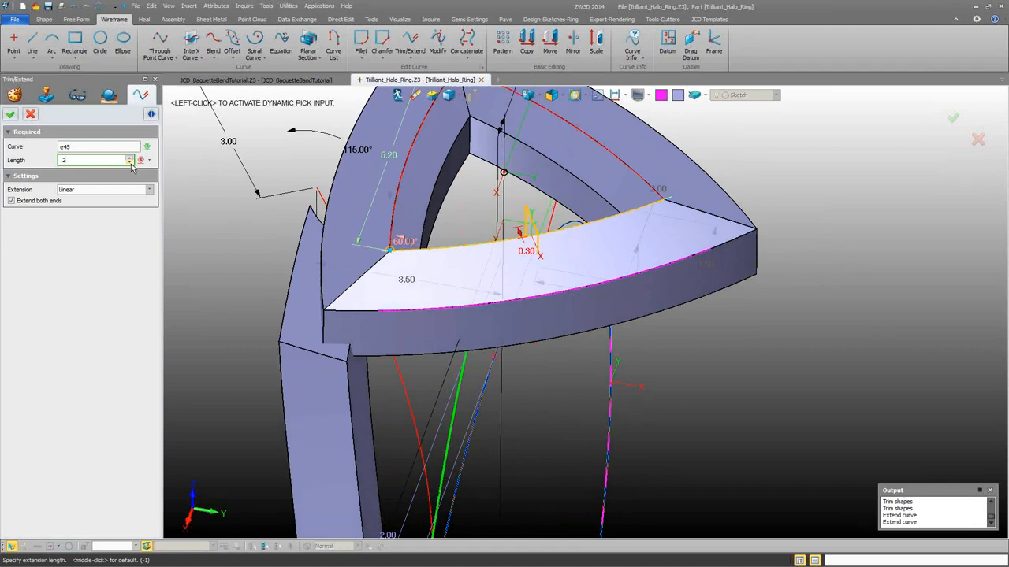
{"action": "left_click", "coordinate": [11, 115]}
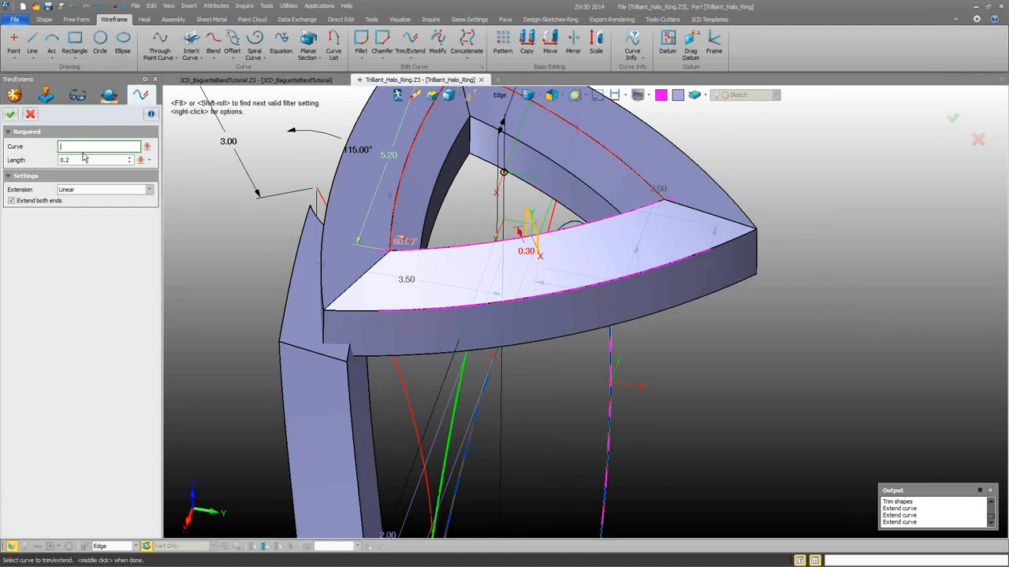
{"action": "left_click", "coordinate": [29, 114]}
Define a gem array between two curves, using the extended inner curve, the shortened outer curve and the front bar's top face
{"action": "scroll", "coordinate": [304, 200], "scroll_direction": "down", "scroll_amount": 2}
{"action": "right_click_drag", "start_coordinate": [304, 200], "coordinate": [347, 237]}
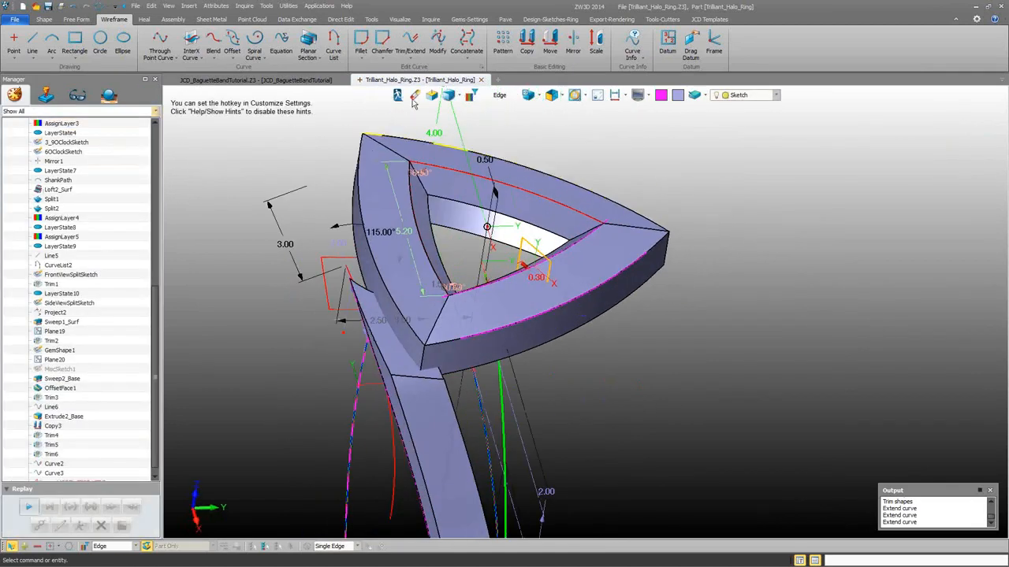
{"action": "left_click", "coordinate": [506, 19]}
{"action": "left_click", "coordinate": [110, 47]}
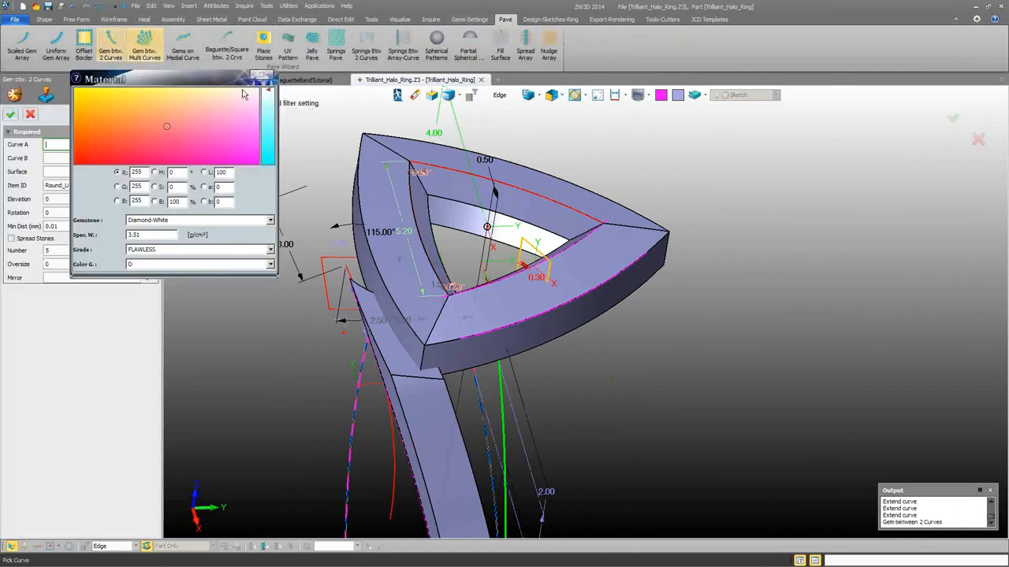
{"action": "left_click", "coordinate": [498, 95]}
{"action": "left_click", "coordinate": [515, 147]}
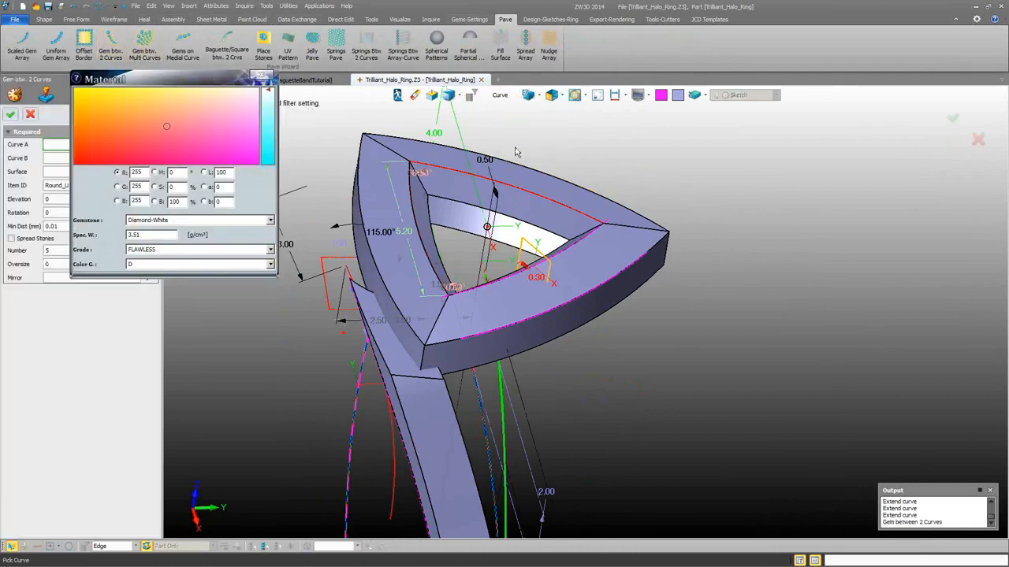
{"action": "scroll", "coordinate": [497, 171], "scroll_direction": "down", "scroll_amount": 2}
{"action": "scroll", "coordinate": [465, 219], "scroll_direction": "up", "scroll_amount": 4}
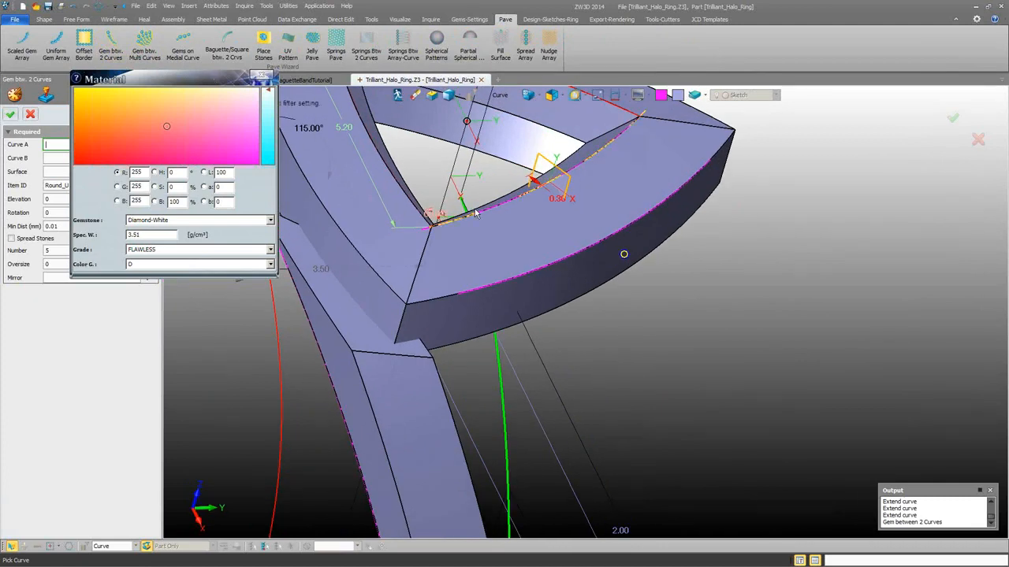
{"action": "left_click", "coordinate": [476, 223]}
{"action": "left_click", "coordinate": [512, 272]}
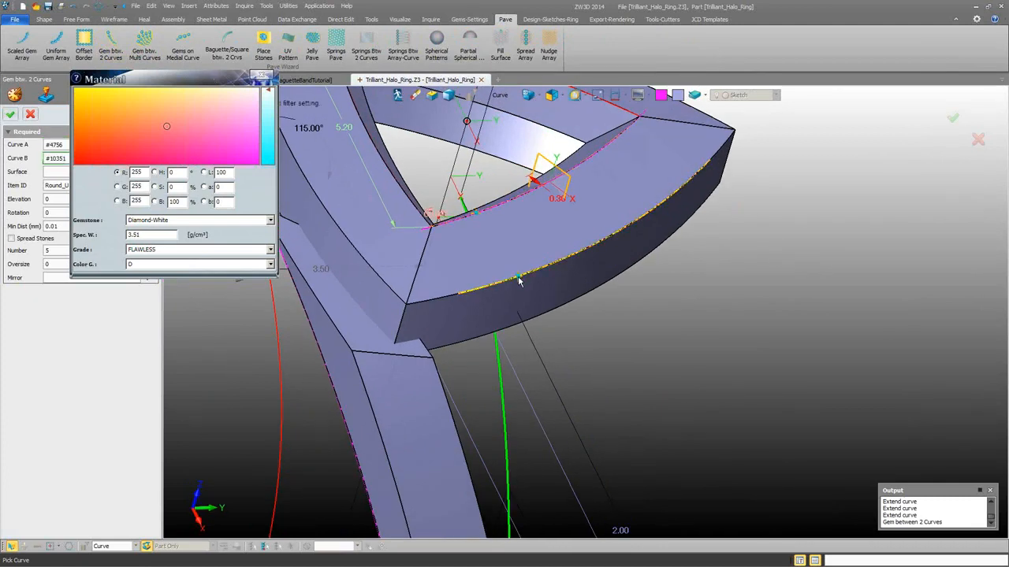
{"action": "mouse_move", "coordinate": [506, 243]}
{"action": "right_mouse_down"}
{"action": "mouse_move", "coordinate": [477, 252]}
{"action": "mouse_move", "coordinate": [475, 270]}
{"action": "right_mouse_up"}
{"action": "left_click", "coordinate": [475, 265]}
{"action": "scroll", "coordinate": [461, 283], "scroll_direction": "down", "scroll_amount": 3}
{"action": "left_click", "coordinate": [262, 75]}
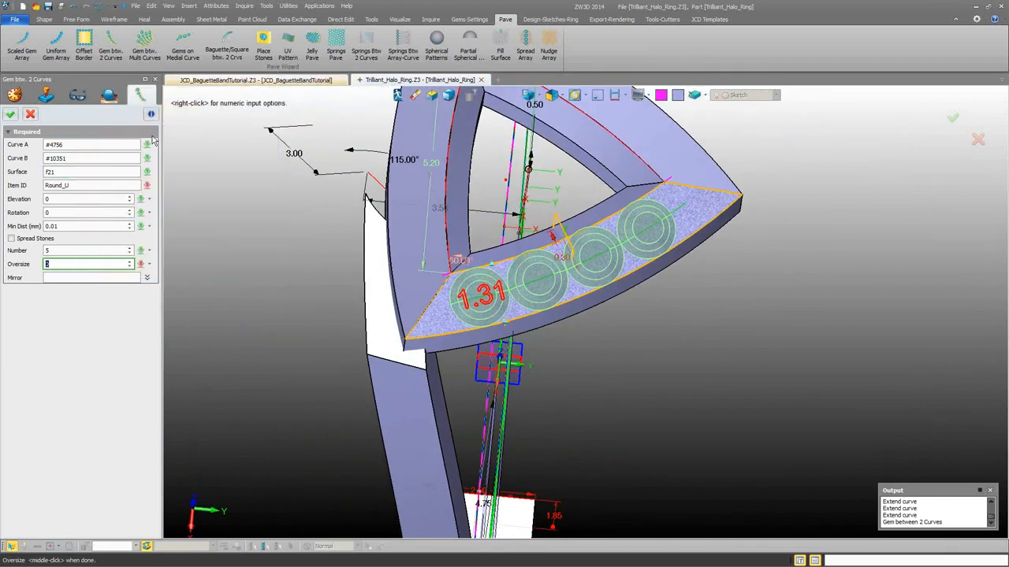
Enable Spread Stones for the gem array and accept a linear step size of 0.01 for the oversize value
{"action": "left_click", "coordinate": [11, 238]}
{"action": "left_click", "coordinate": [71, 251]}
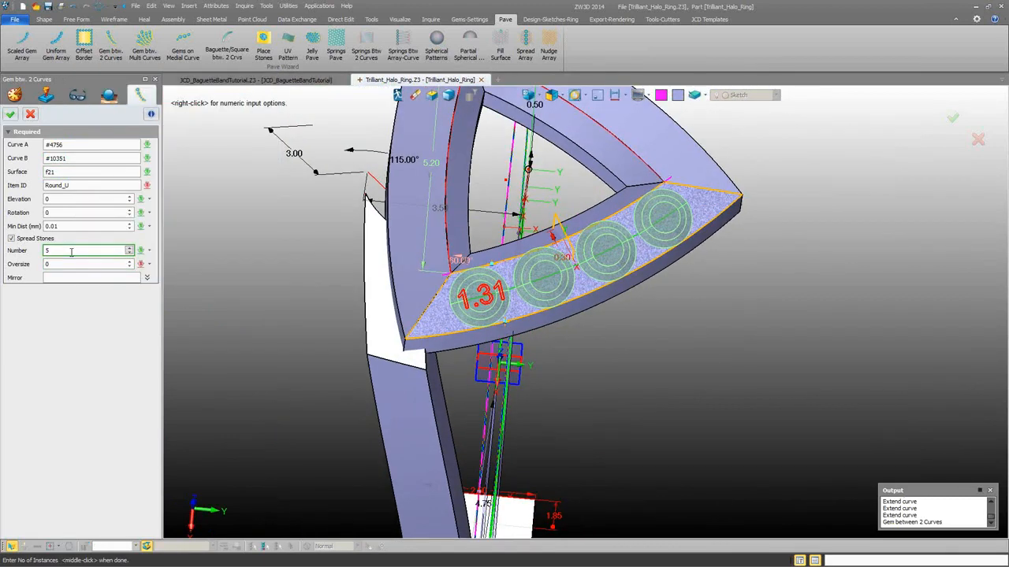
{"action": "left_click", "coordinate": [73, 264]}
{"action": "right_click", "coordinate": [225, 218]}
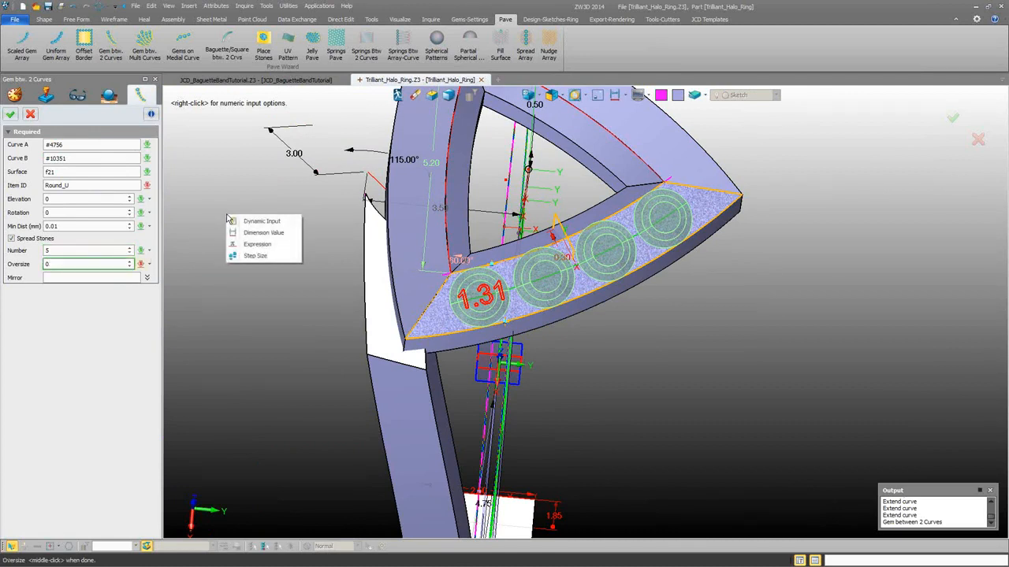
{"action": "left_click", "coordinate": [256, 259]}
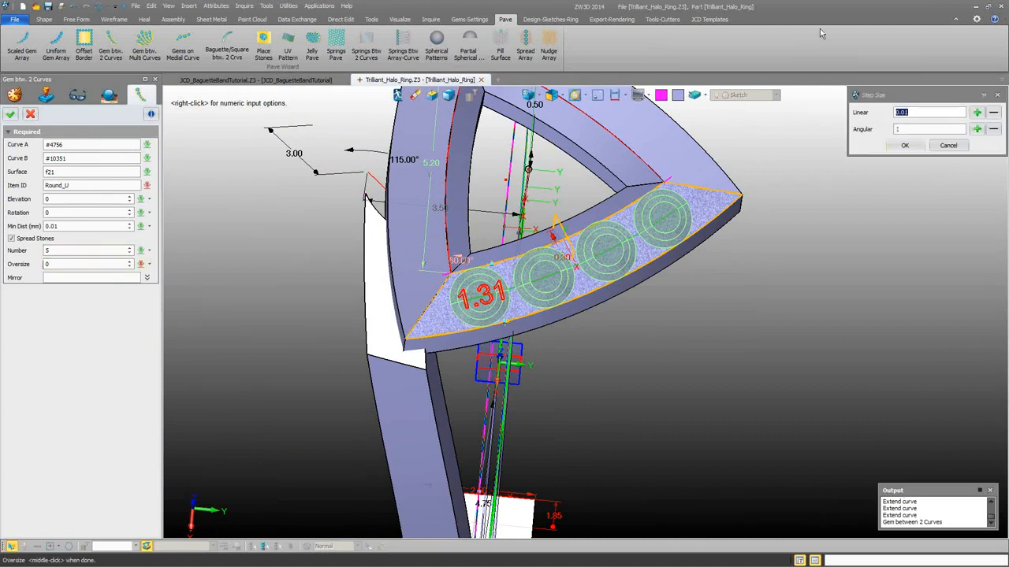
{"action": "left_click", "coordinate": [862, 11]}
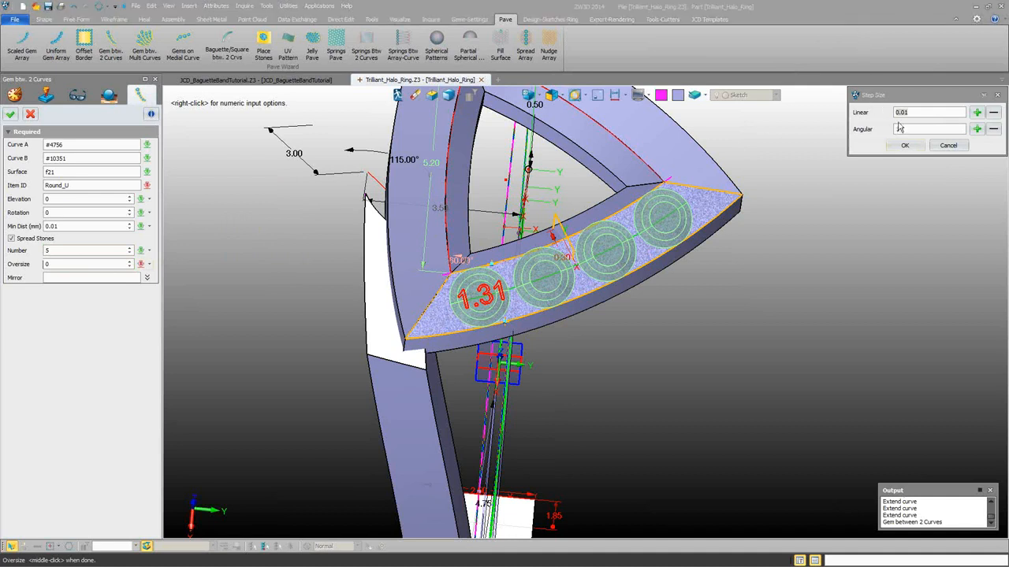
{"action": "left_click", "coordinate": [904, 147]}
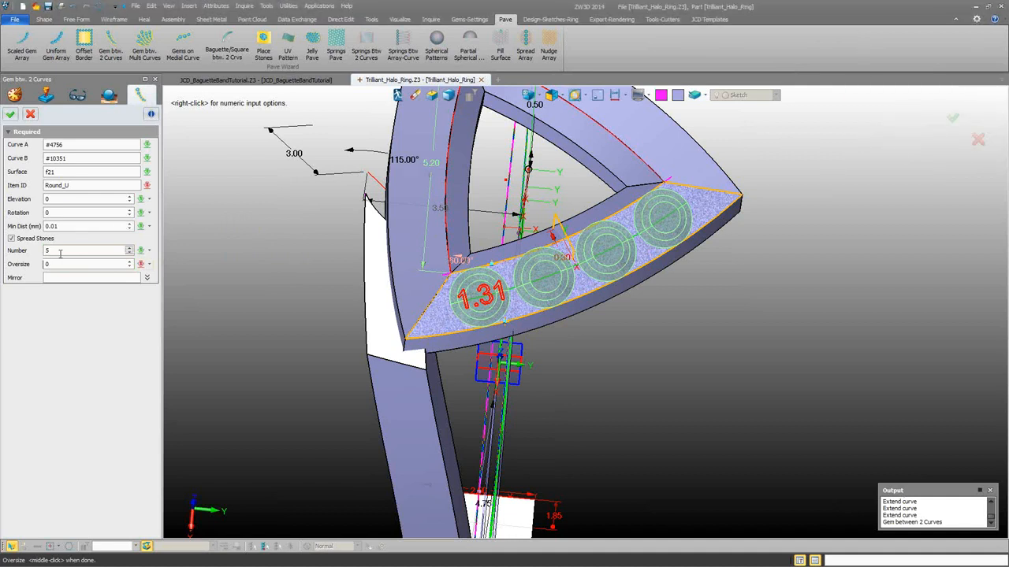
Set the gem oversize to -0.19 and generate the row of five round stones along the front bar
{"action": "scroll", "coordinate": [70, 263], "scroll_direction": "down", "scroll_amount": 4}
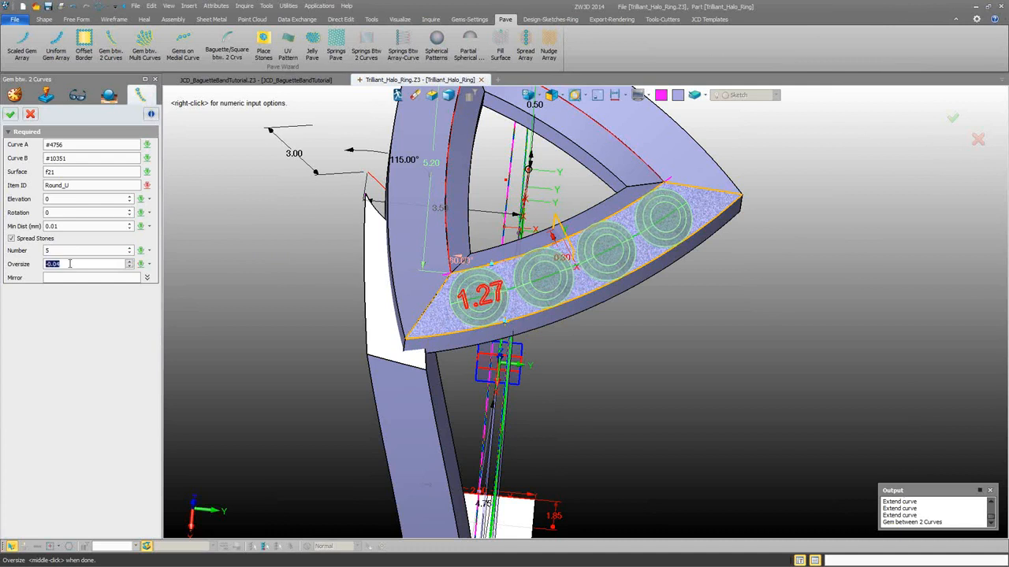
{"action": "scroll", "coordinate": [70, 263], "scroll_direction": "down", "scroll_amount": 3}
{"action": "scroll", "coordinate": [68, 263], "scroll_direction": "down", "scroll_amount": 8}
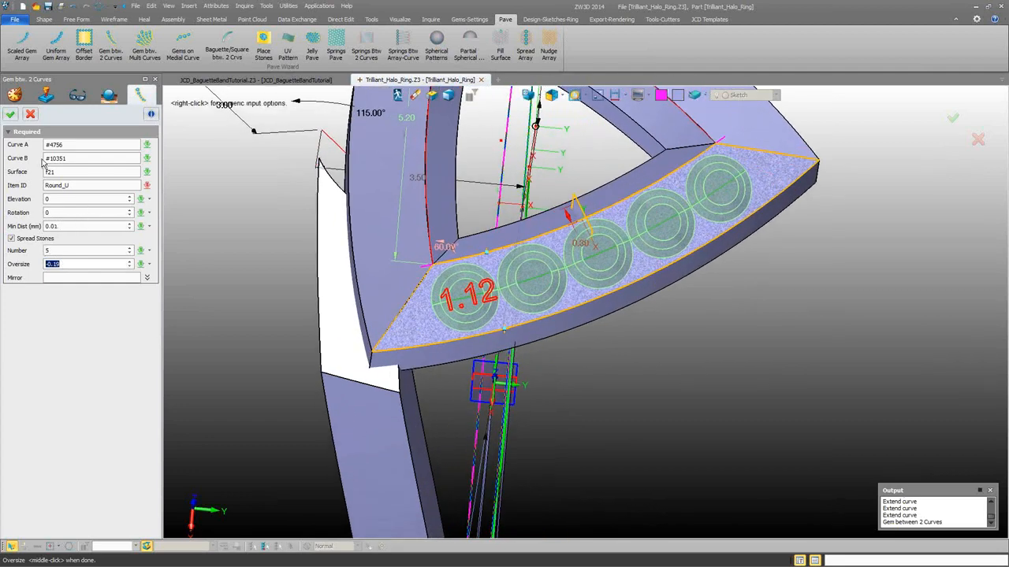
{"action": "left_click", "coordinate": [10, 115]}
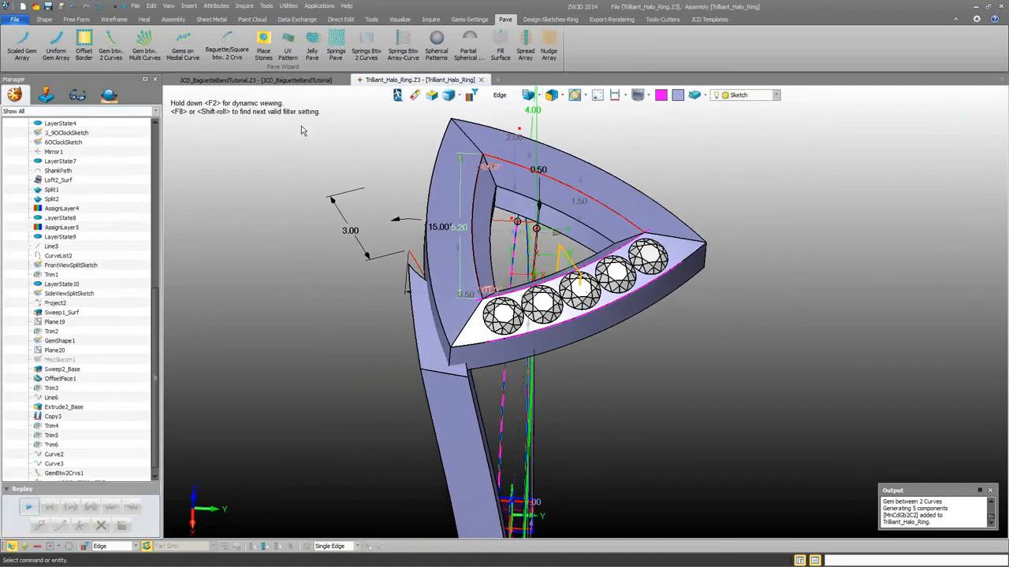
Define scaled prongs for the row of stones with a maximum diameter of 1, depth of 0.5 and height of 0.5
{"action": "left_click", "coordinate": [475, 20]}
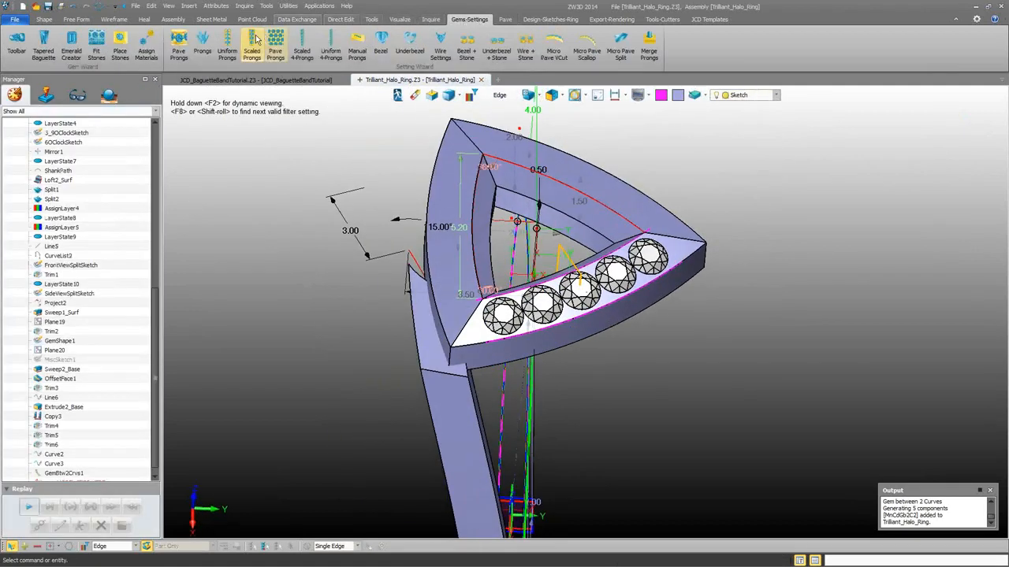
{"action": "left_click", "coordinate": [251, 45]}
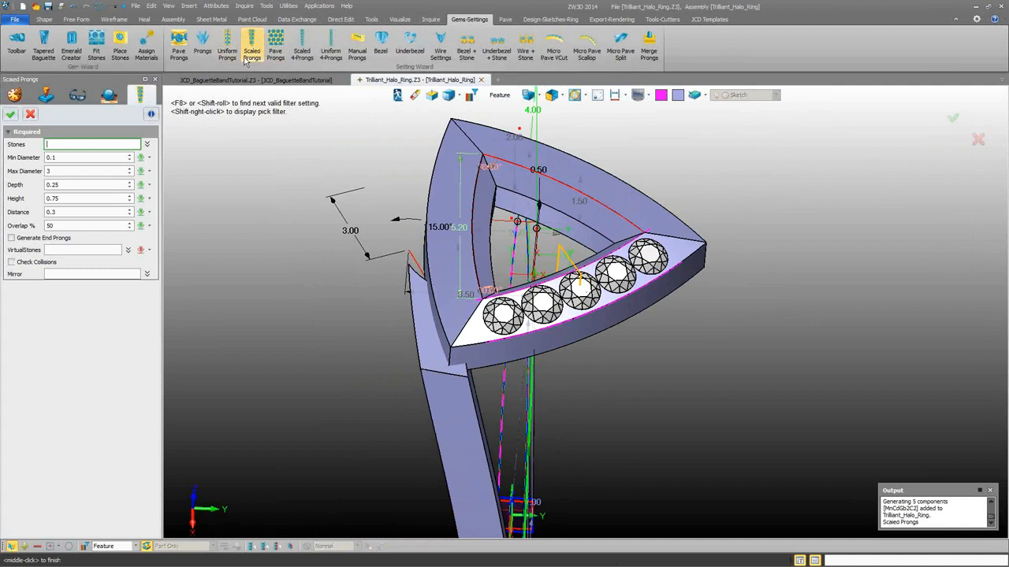
{"action": "left_click", "coordinate": [47, 170]}
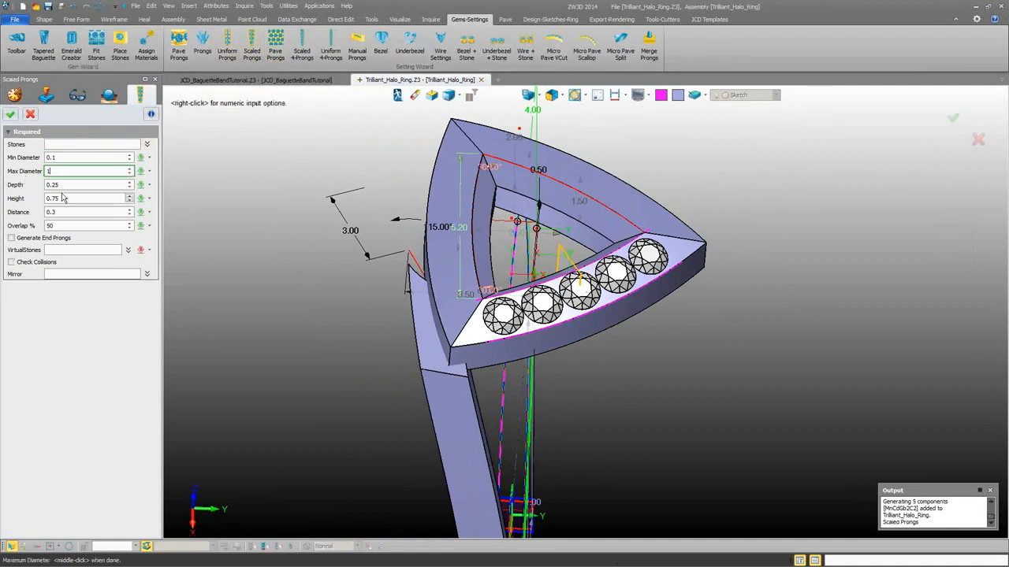
{"action": "left_click", "coordinate": [57, 183]}
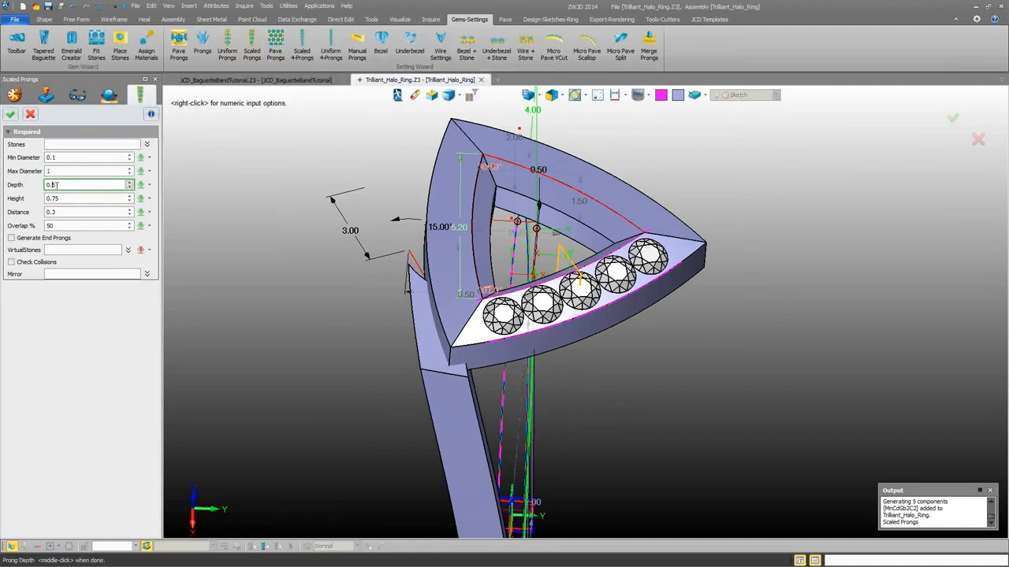
{"action": "left_click", "coordinate": [55, 199]}
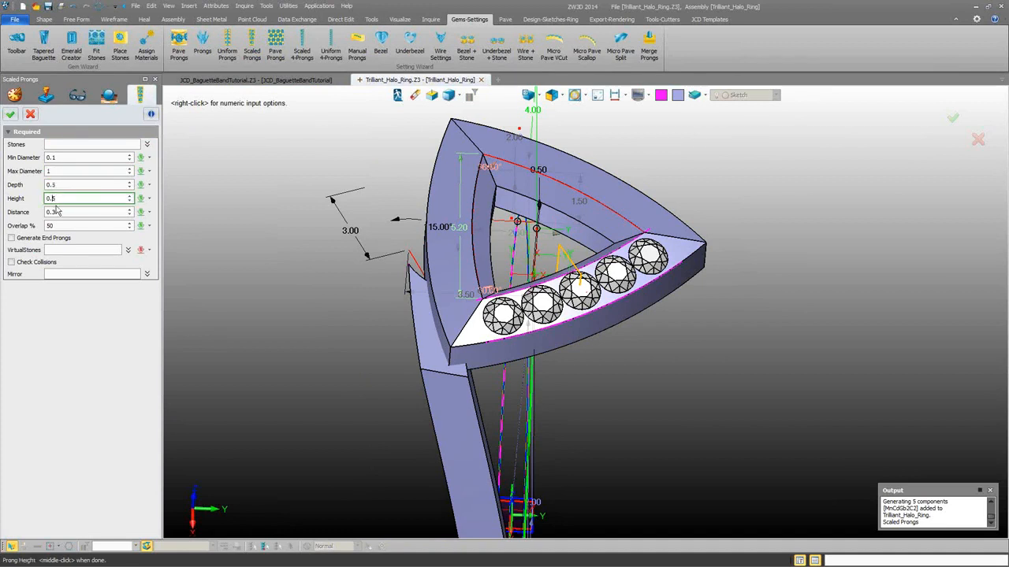
{"action": "left_click", "coordinate": [68, 144]}
{"action": "left_click", "coordinate": [543, 315]}
{"action": "left_click", "coordinate": [543, 315]}
Place a virtual stone at the mitred corner beyond the last stone so that prongs form at the row's end
{"action": "left_click", "coordinate": [101, 250]}
{"action": "right_click", "coordinate": [228, 203]}
{"action": "left_click", "coordinate": [249, 208]}
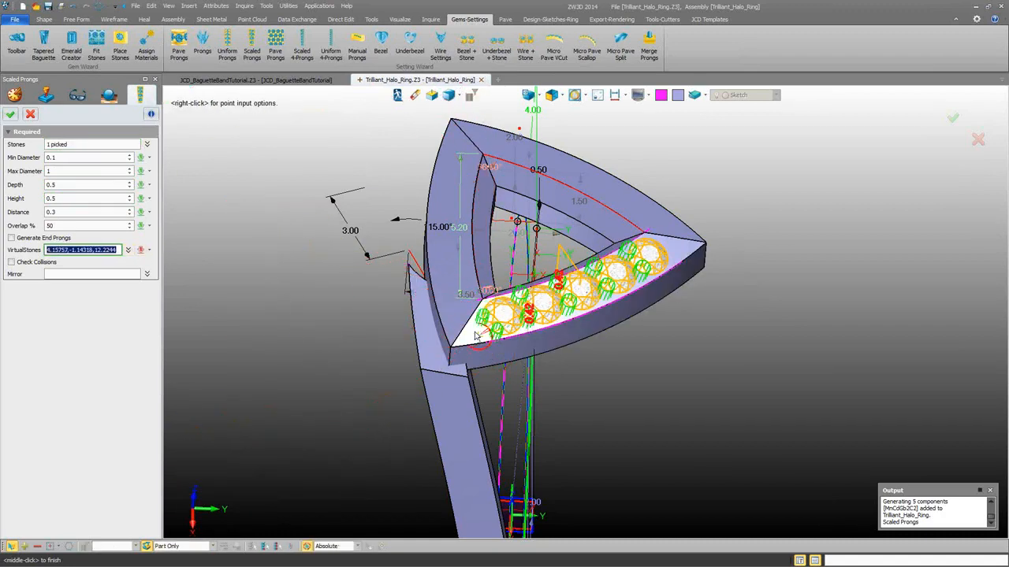
{"action": "right_click_drag", "start_coordinate": [471, 334], "coordinate": [483, 397]}
{"action": "scroll", "coordinate": [495, 372], "scroll_direction": "up", "scroll_amount": 3}
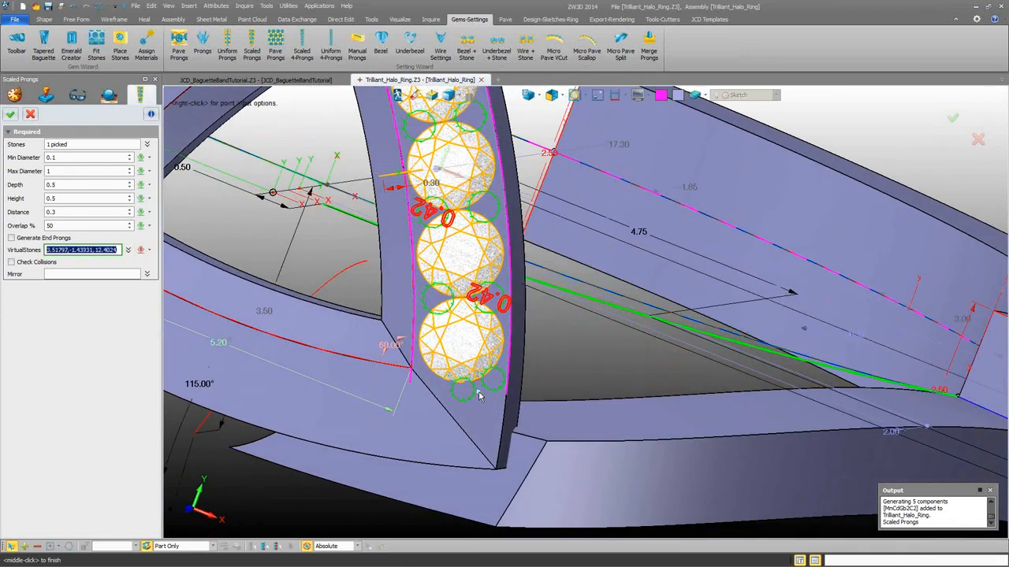
{"action": "right_click_drag", "start_coordinate": [473, 415], "coordinate": [468, 416]}
{"action": "left_click", "coordinate": [467, 416]}
{"action": "right_click", "coordinate": [457, 427]}
{"action": "left_click", "coordinate": [484, 403]}
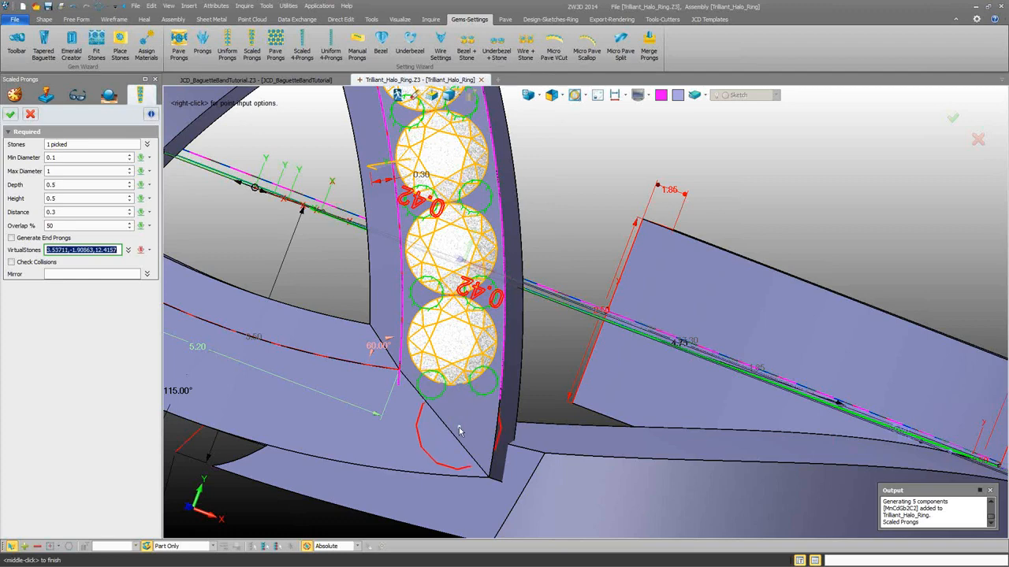
{"action": "right_click_drag", "start_coordinate": [456, 426], "coordinate": [451, 422]}
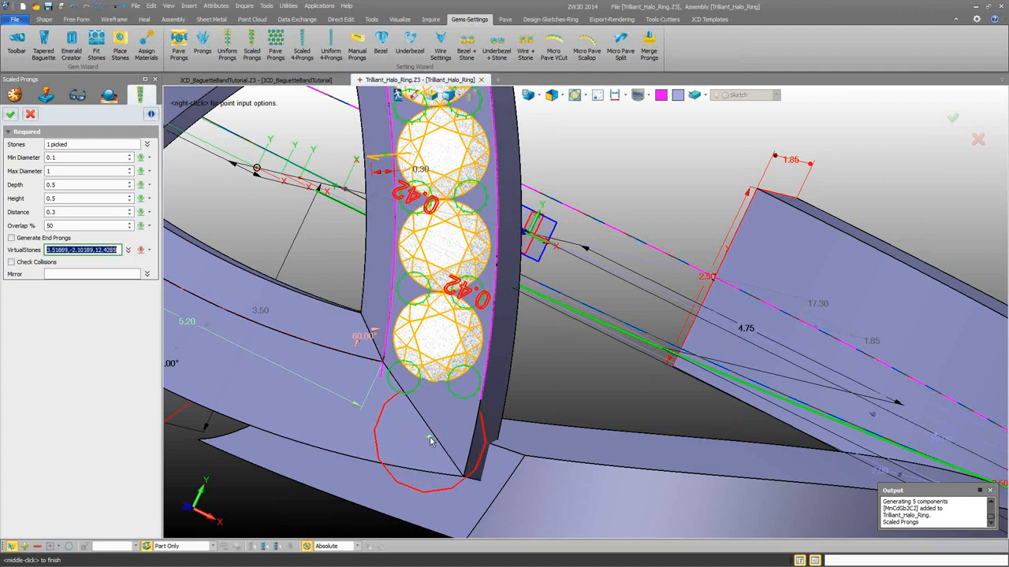
{"action": "middle_click_drag", "start_coordinate": [430, 441], "coordinate": [442, 423]}
{"action": "scroll", "coordinate": [441, 426], "scroll_direction": "up", "scroll_amount": 3}
Mirror the prong layout about the datum plane at the middle of the front bar
{"action": "right_click_drag", "start_coordinate": [443, 418], "coordinate": [461, 325]}
{"action": "left_click", "coordinate": [86, 274]}
{"action": "scroll", "coordinate": [461, 324], "scroll_direction": "up", "scroll_amount": 2}
{"action": "left_click", "coordinate": [543, 312]}
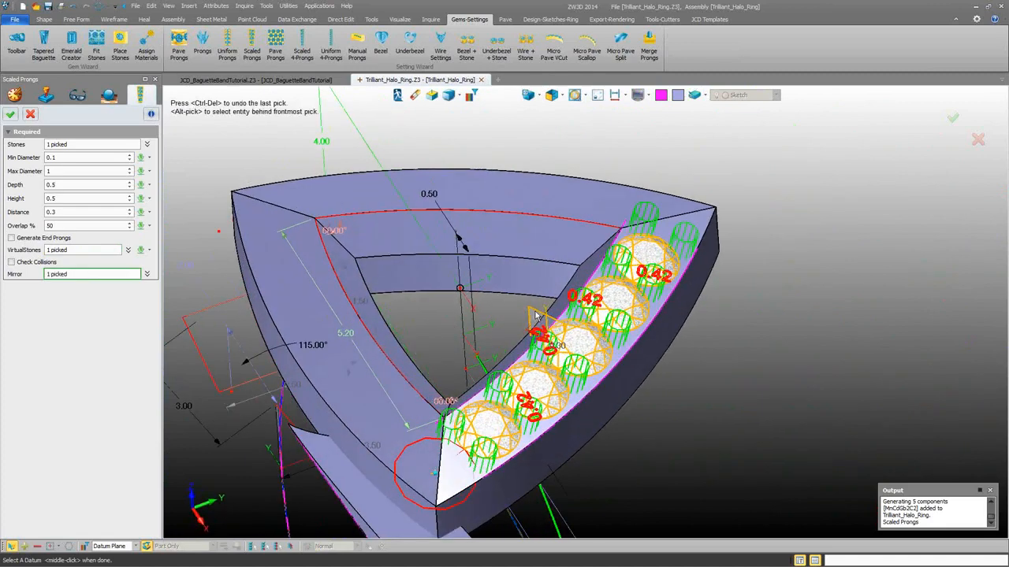
{"action": "right_click_drag", "start_coordinate": [534, 316], "coordinate": [524, 311]}
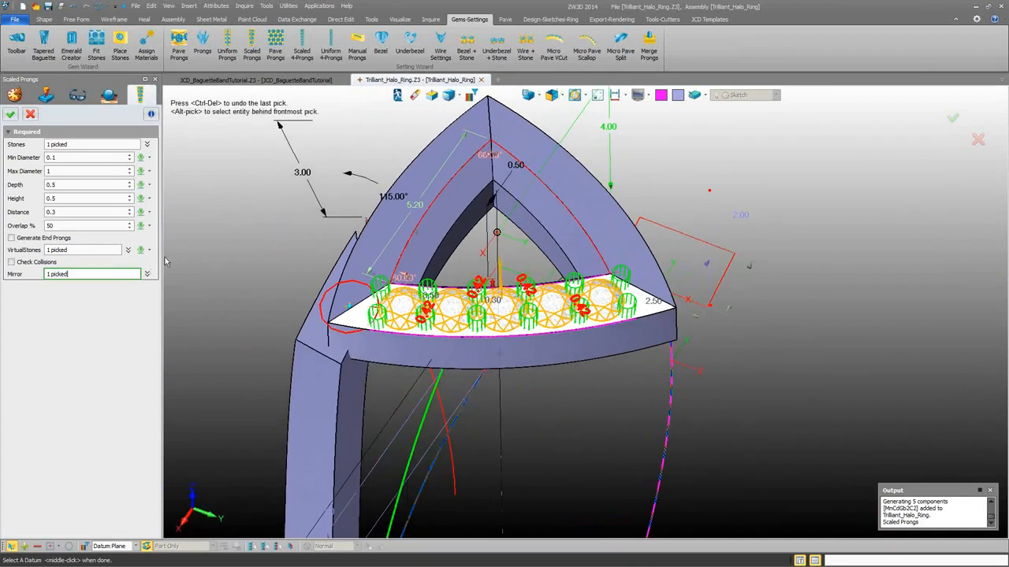
Clear the mirror datum from the scaled prongs and place a second virtual stone at the opposite mitred corner beyond the last stone
{"action": "right_click", "coordinate": [200, 237]}
{"action": "left_click", "coordinate": [235, 297]}
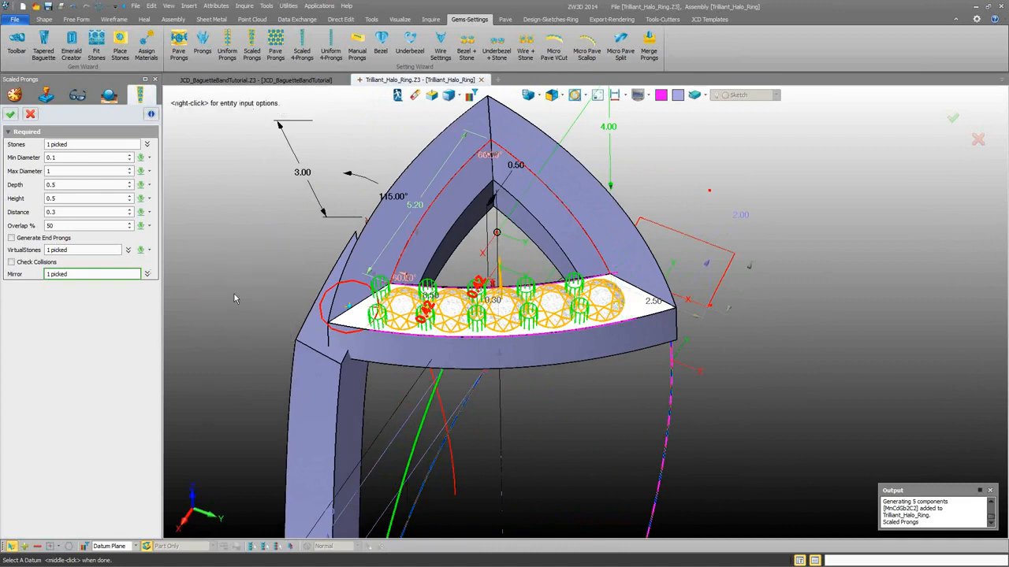
{"action": "middle_click_drag", "start_coordinate": [234, 298], "coordinate": [347, 329]}
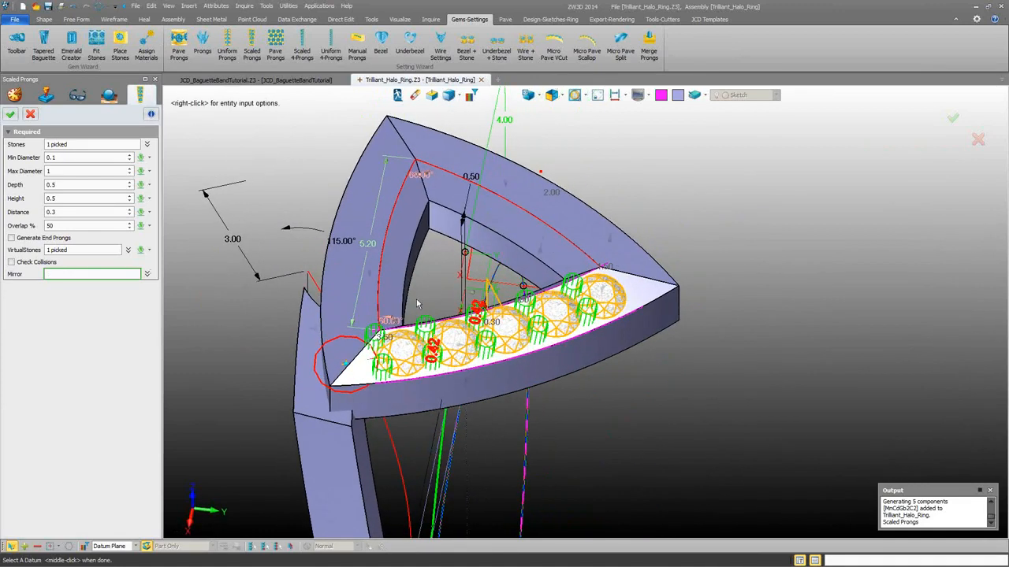
{"action": "middle_click_drag", "start_coordinate": [379, 359], "coordinate": [544, 355]}
{"action": "scroll", "coordinate": [551, 346], "scroll_direction": "up", "scroll_amount": 4}
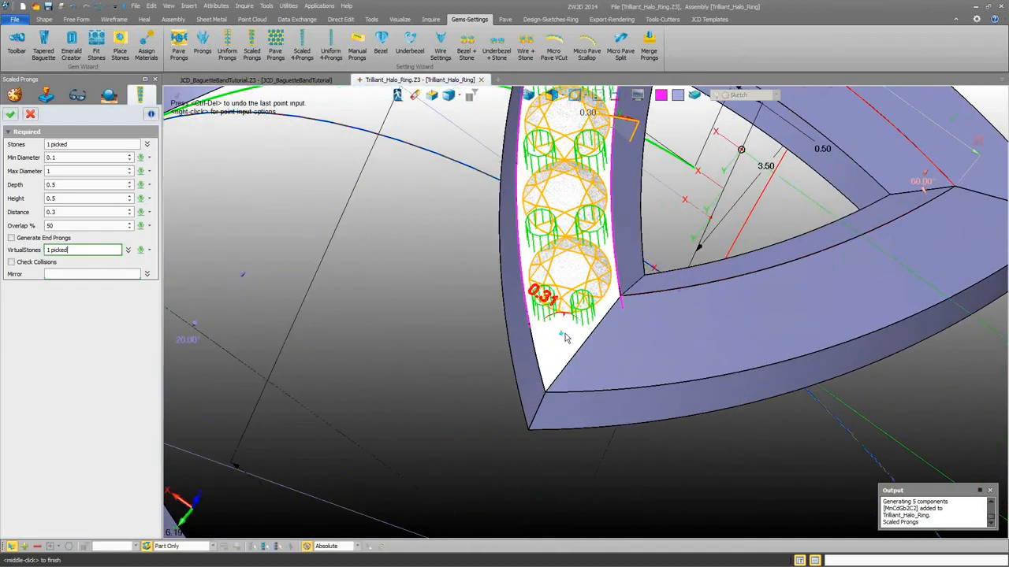
{"action": "left_click", "coordinate": [573, 344]}
{"action": "right_click_drag", "start_coordinate": [573, 345], "coordinate": [563, 356]}
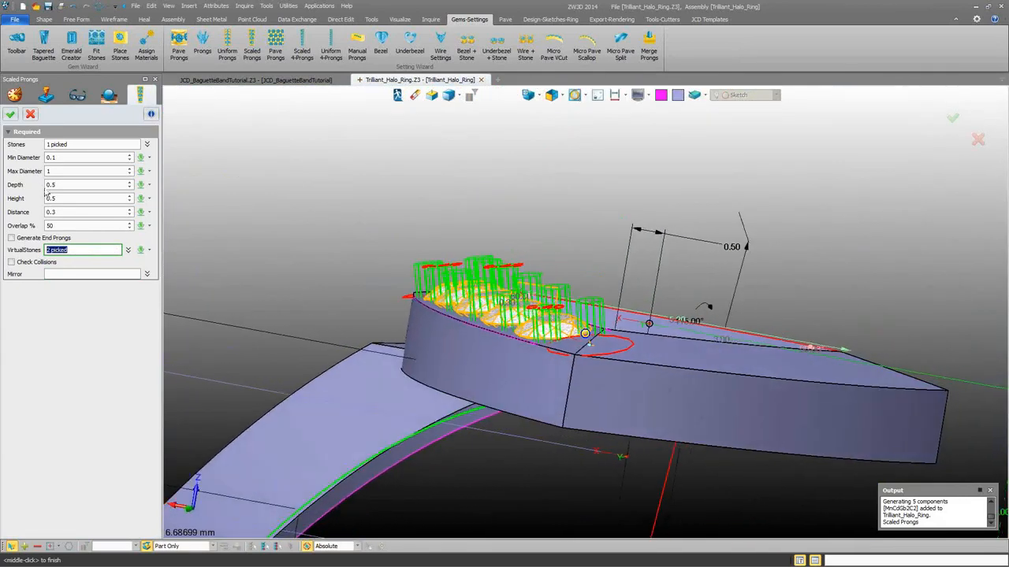
{"action": "middle_click", "coordinate": [243, 233]}
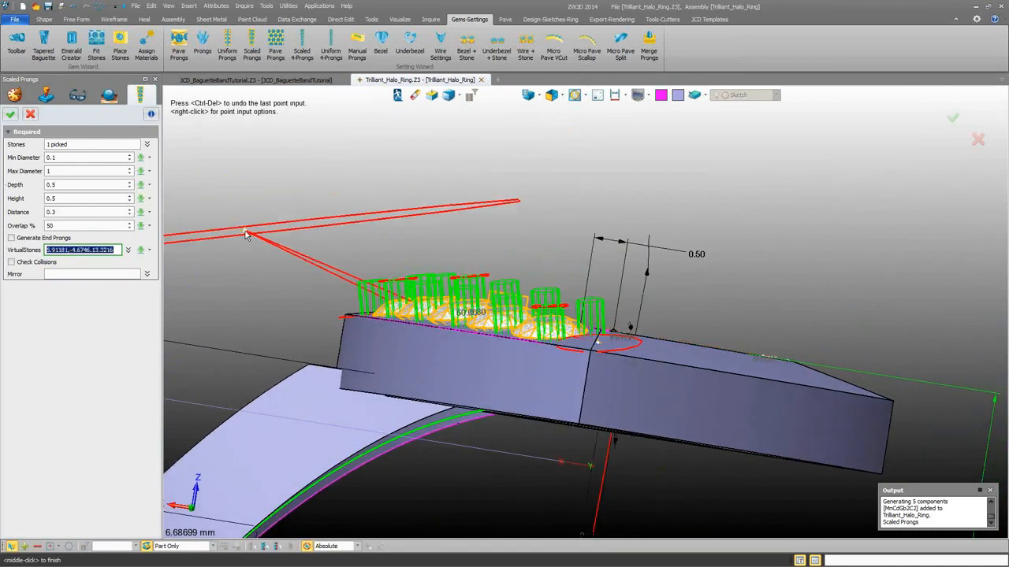
Generate the scaled prongs along the row of stones and close the component editor without changing their parameters
{"action": "left_click", "coordinate": [11, 114]}
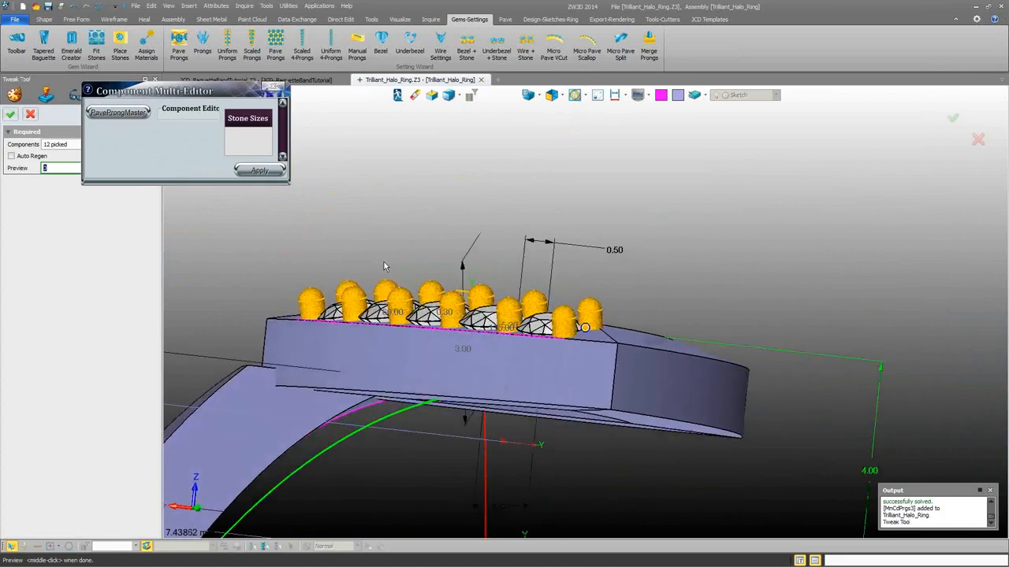
{"action": "right_click_drag", "start_coordinate": [384, 266], "coordinate": [321, 256]}
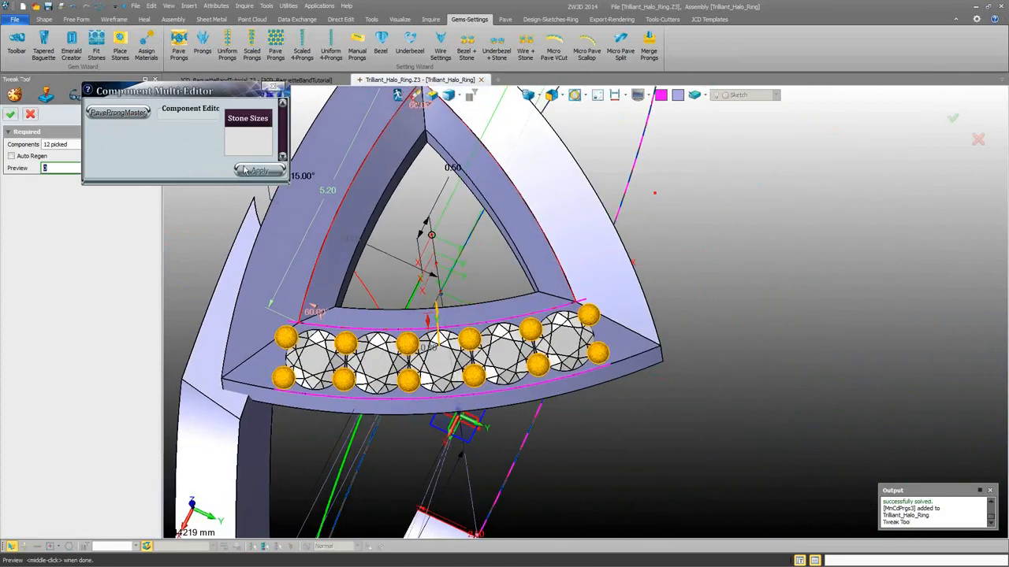
{"action": "left_click", "coordinate": [273, 87]}
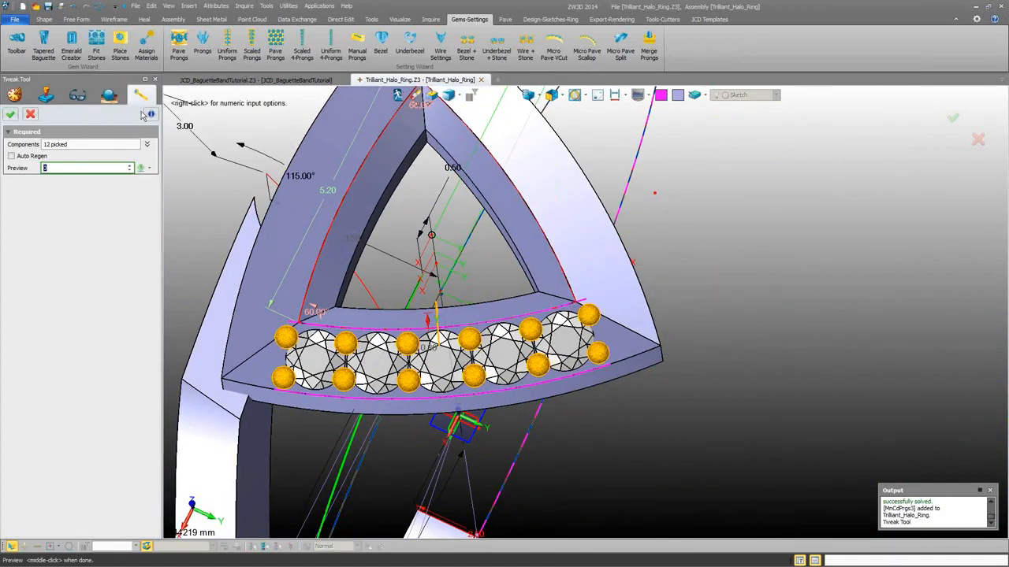
{"action": "left_click", "coordinate": [31, 115]}
{"action": "right_click_drag", "start_coordinate": [394, 311], "coordinate": [372, 380]}
{"action": "right_click_drag", "start_coordinate": [546, 219], "coordinate": [481, 149]}
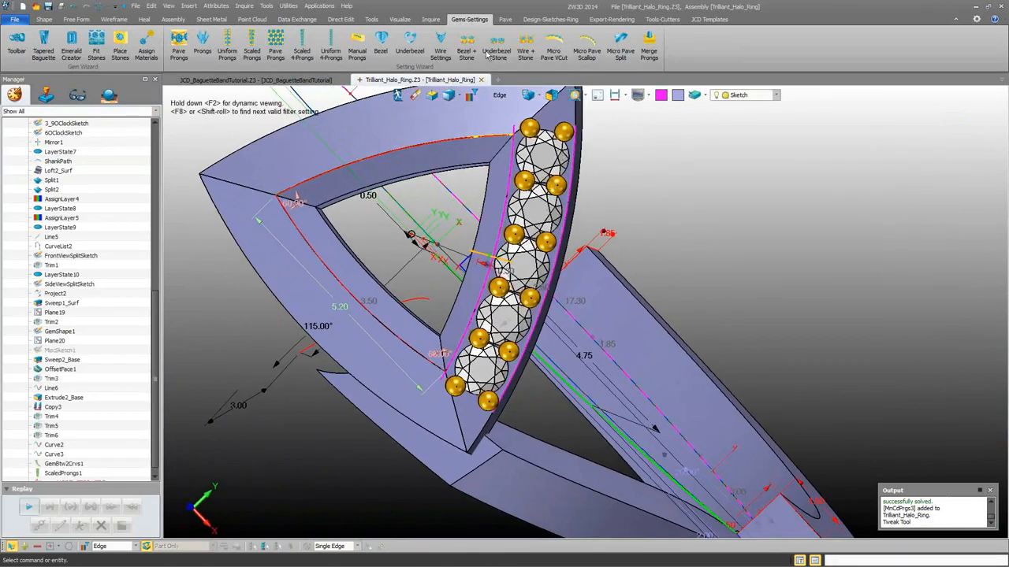
Define manual prongs with a depth of 0.5 and a height of 0.5 for the mitred corner of the front bar
{"action": "left_click", "coordinate": [357, 45]}
{"action": "right_click_drag", "start_coordinate": [275, 155], "coordinate": [102, 175]}
{"action": "left_click", "coordinate": [43, 171]}
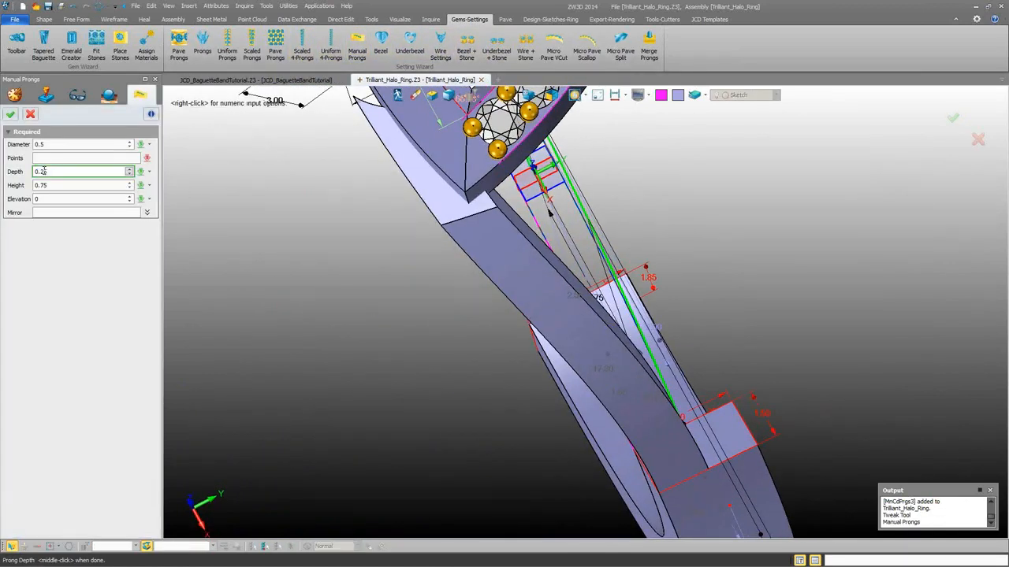
{"action": "left_click", "coordinate": [46, 185]}
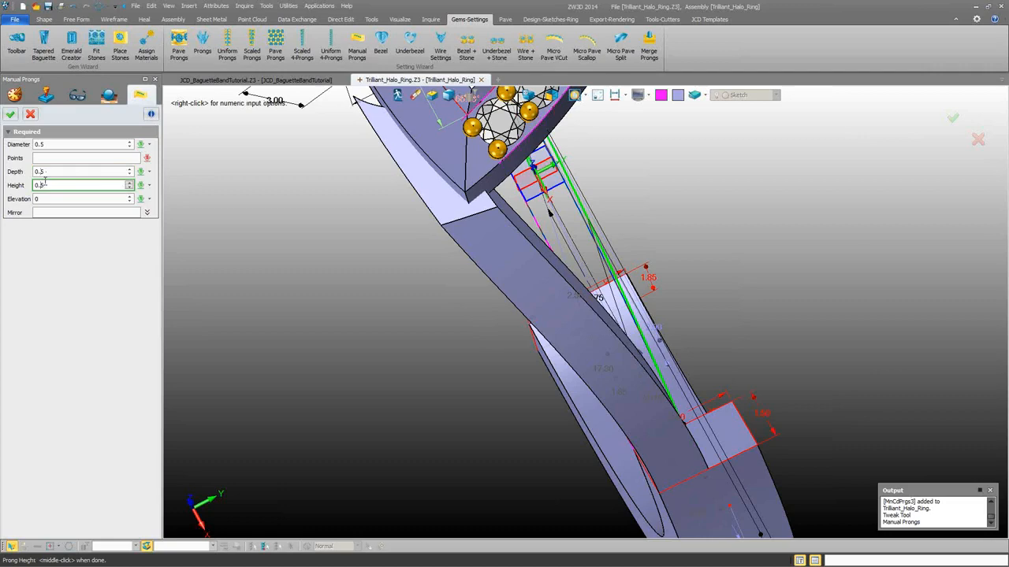
{"action": "middle_click", "coordinate": [46, 171]}
{"action": "left_click", "coordinate": [477, 170]}
{"action": "scroll", "coordinate": [497, 253], "scroll_direction": "up", "scroll_amount": 3}
{"action": "mouse_move", "coordinate": [497, 254]}
{"action": "right_mouse_down"}
{"action": "mouse_move", "coordinate": [484, 237]}
{"action": "mouse_move", "coordinate": [471, 264]}
{"action": "right_mouse_up"}
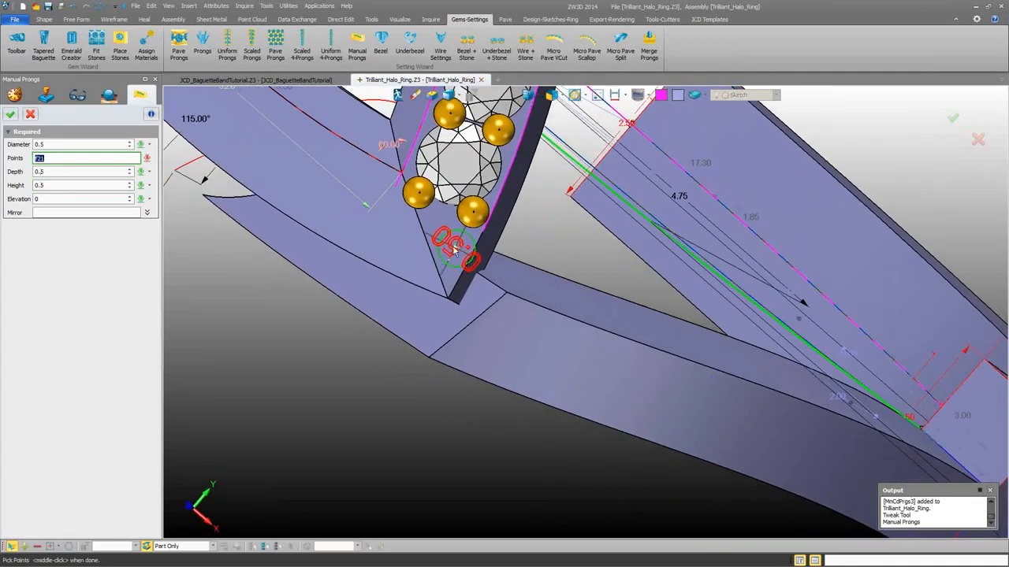
Place a 0.4 diameter prong in the mitred corner beside the last stone and a 0.3 diameter prong nearer the tip
{"action": "left_click", "coordinate": [41, 145]}
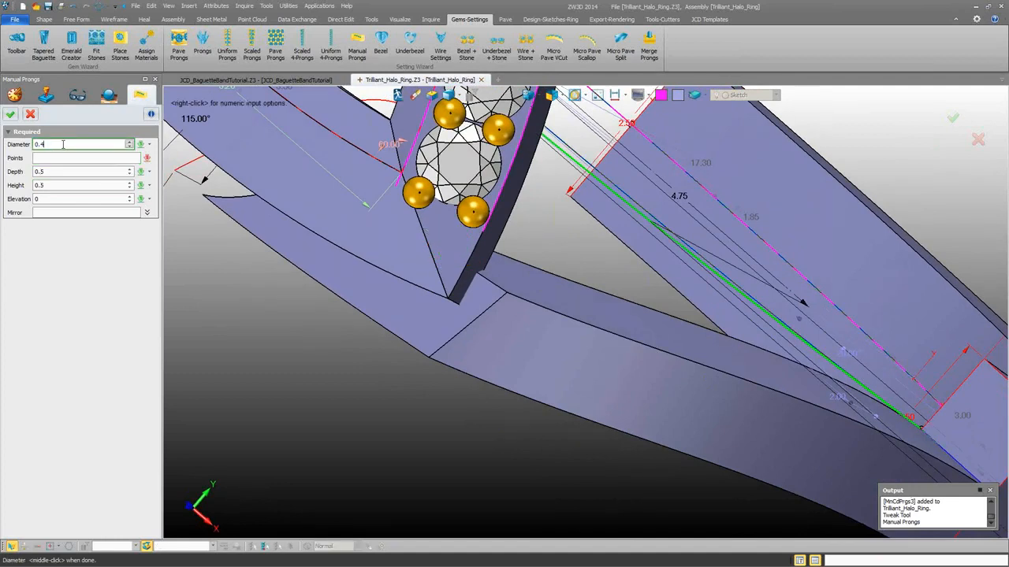
{"action": "left_click", "coordinate": [70, 159]}
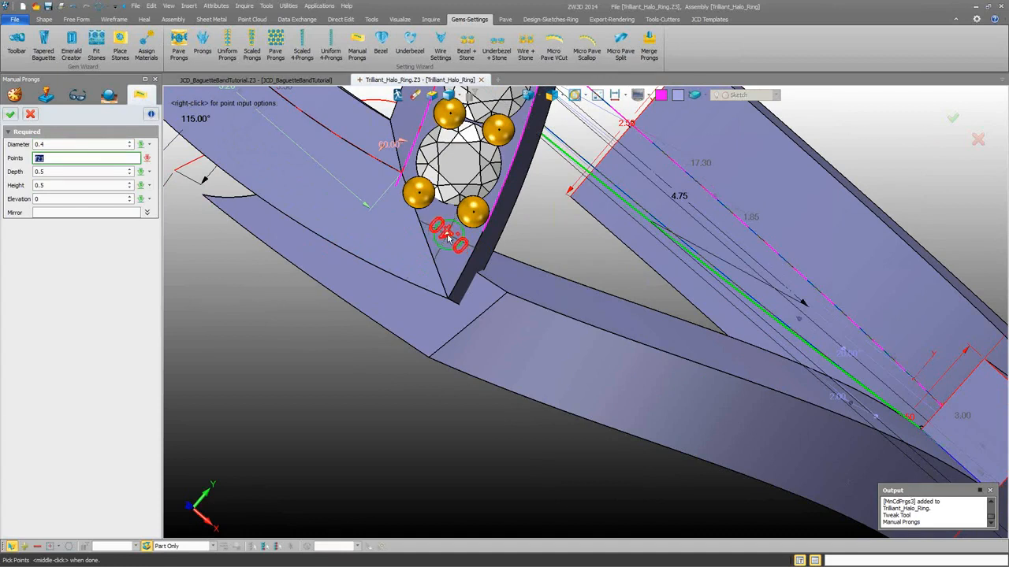
{"action": "left_click", "coordinate": [447, 238]}
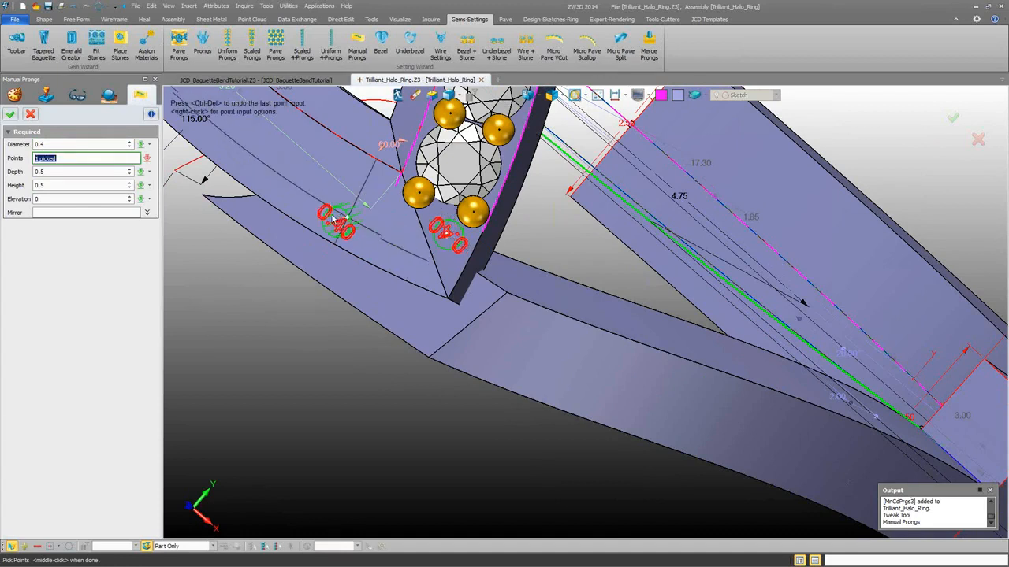
{"action": "left_click", "coordinate": [46, 144]}
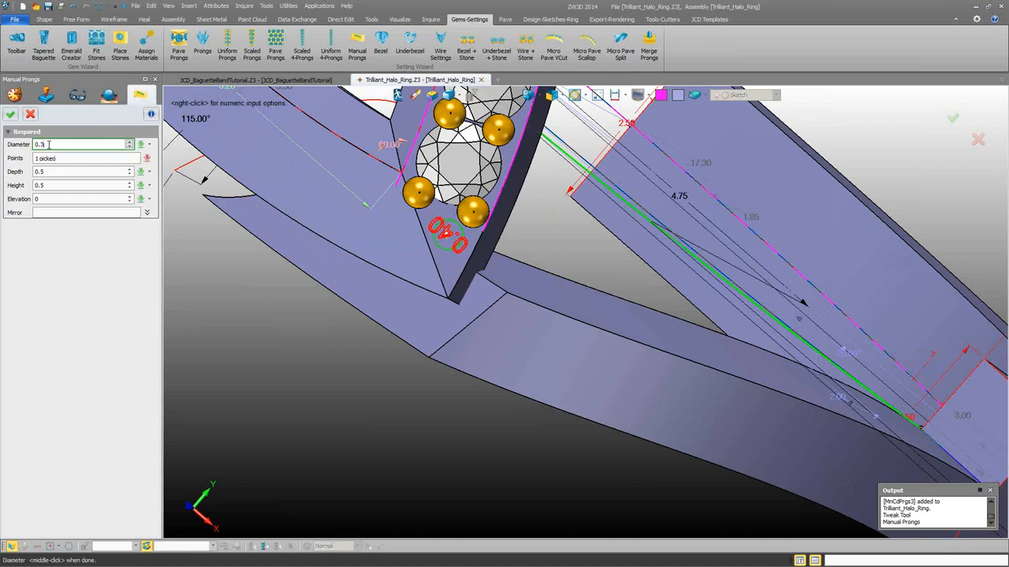
{"action": "type", "text": "0.3"}
{"action": "left_click", "coordinate": [58, 157]}
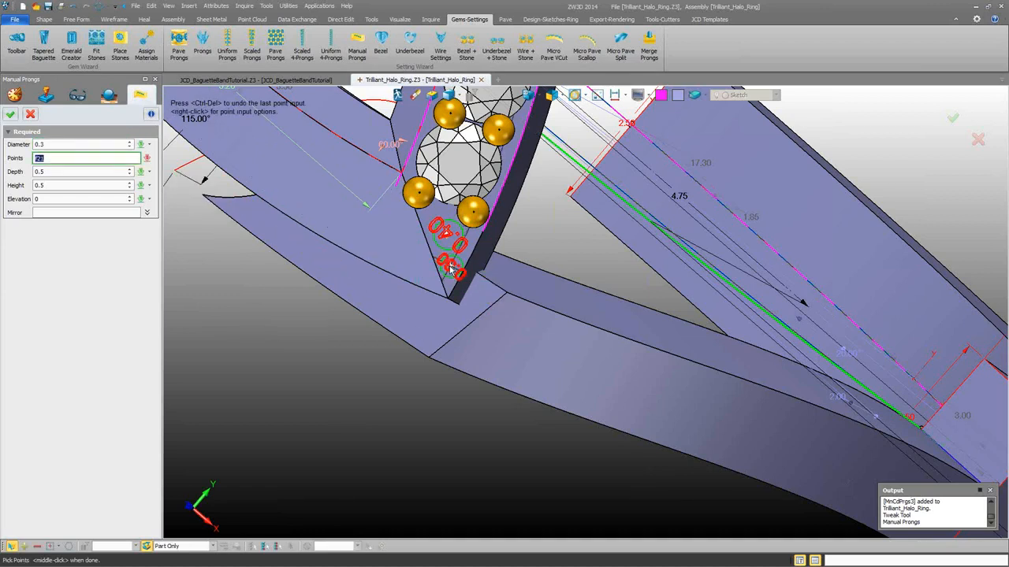
{"action": "left_click", "coordinate": [449, 266]}
Mirror the two corner prongs about the CenterGem datum plane, generate them and close the component editor without further changes
{"action": "left_click", "coordinate": [57, 213]}
{"action": "scroll", "coordinate": [472, 402], "scroll_direction": "down", "scroll_amount": 4}
{"action": "right_click_drag", "start_coordinate": [506, 405], "coordinate": [591, 305]}
{"action": "scroll", "coordinate": [591, 305], "scroll_direction": "up", "scroll_amount": 3}
{"action": "left_click", "coordinate": [478, 250]}
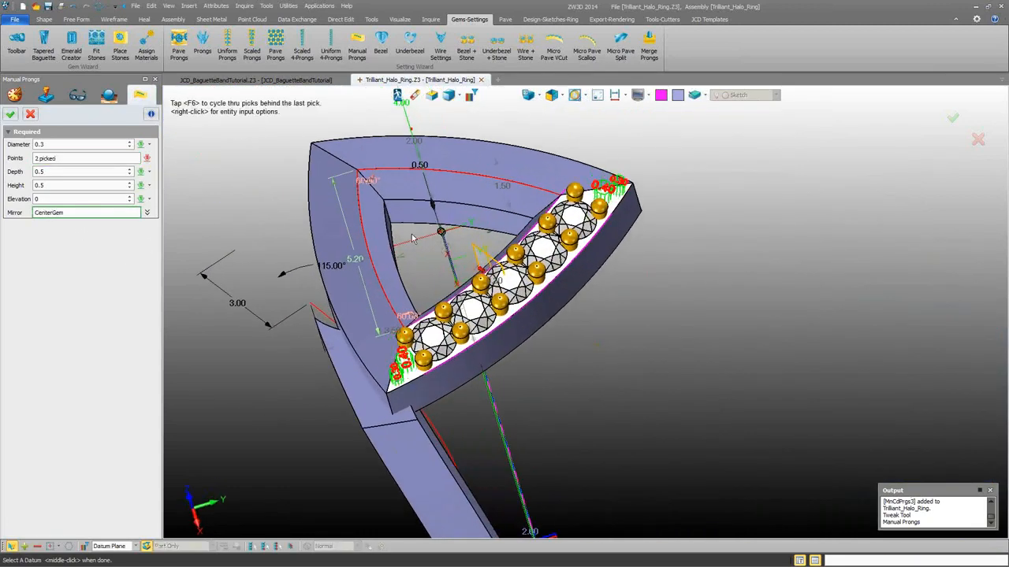
{"action": "left_click", "coordinate": [10, 115]}
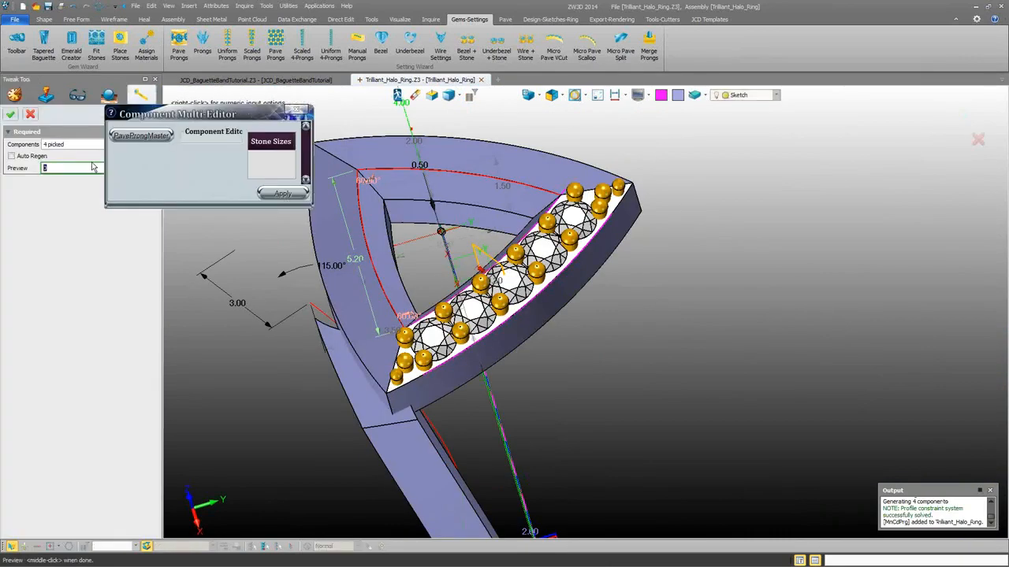
{"action": "left_click", "coordinate": [30, 116]}
Realign the move handle of the inner prong at the row's end and shift that prong about 0.16 mm along the handle's X axis
{"action": "right_click_drag", "start_coordinate": [615, 315], "coordinate": [591, 264]}
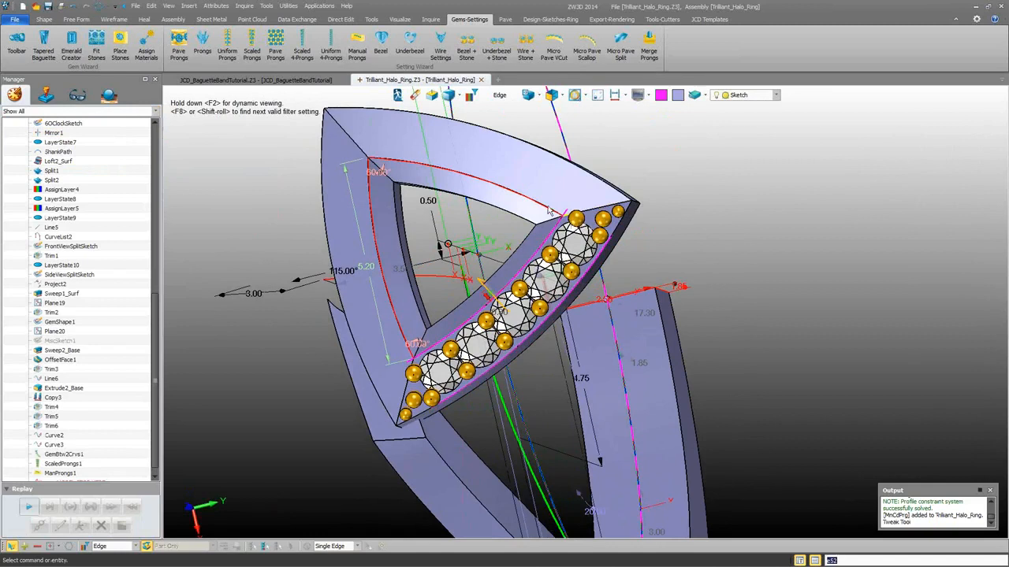
{"action": "right_click", "coordinate": [472, 241]}
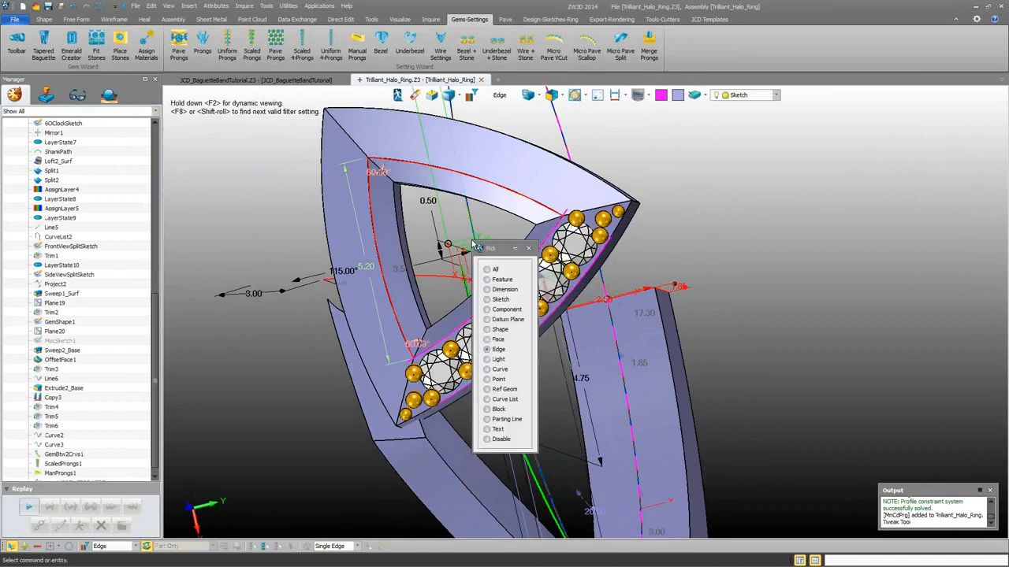
{"action": "left_click", "coordinate": [499, 309]}
{"action": "right_click", "coordinate": [585, 226]}
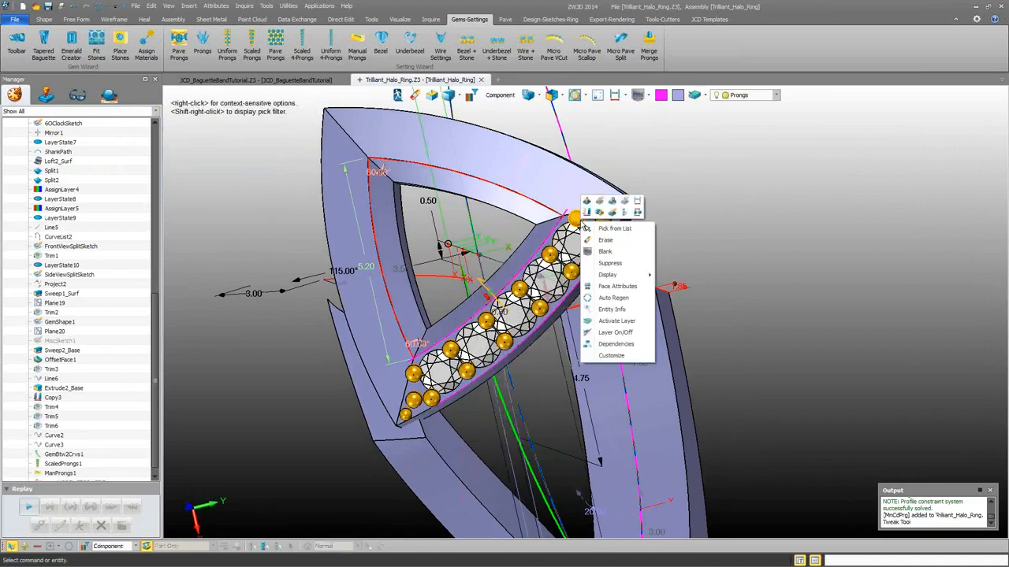
{"action": "left_click", "coordinate": [586, 212]}
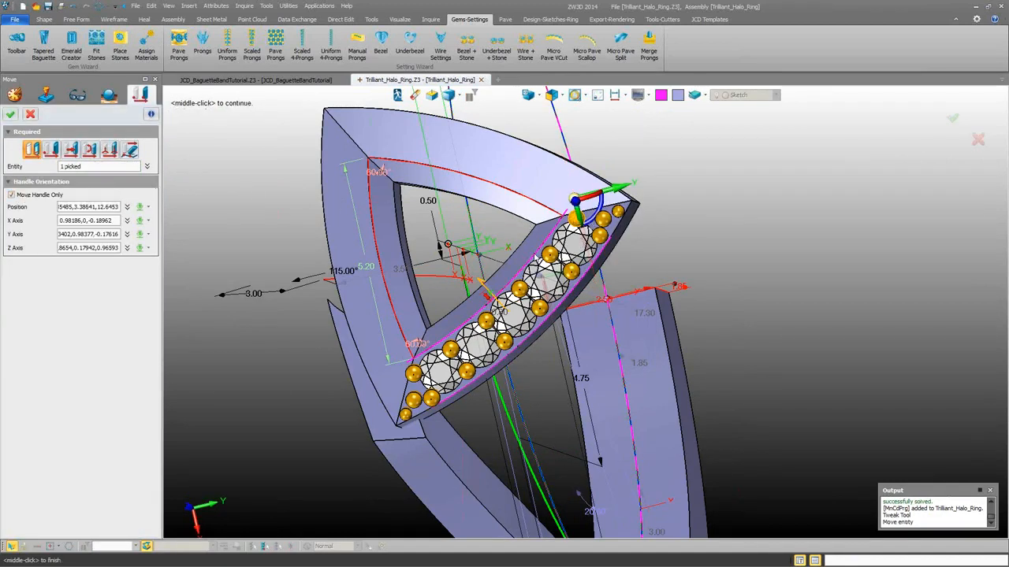
{"action": "left_click_drag", "start_coordinate": [599, 191], "coordinate": [603, 202]}
{"action": "left_click", "coordinate": [16, 198]}
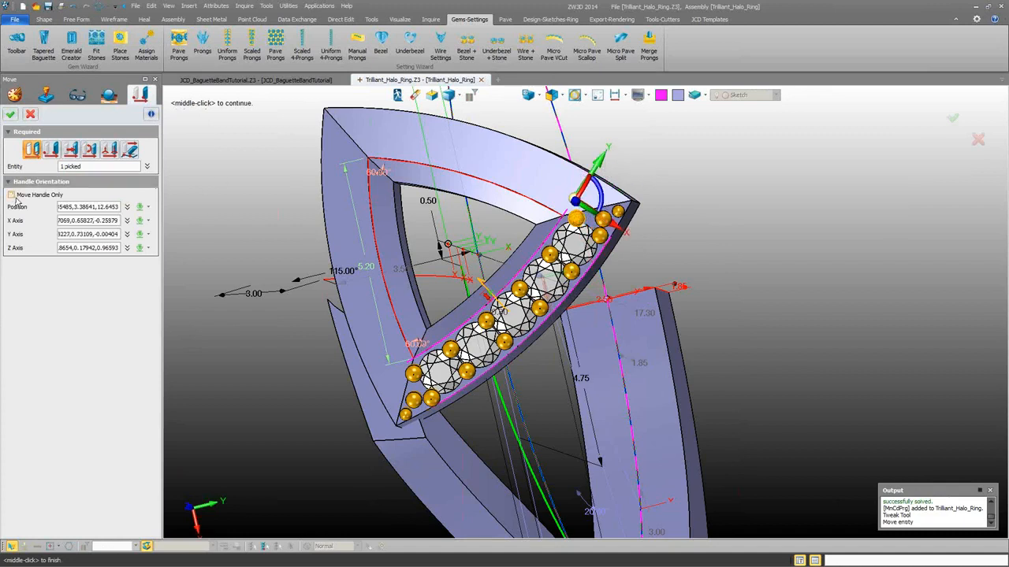
{"action": "left_click_drag", "start_coordinate": [612, 225], "coordinate": [615, 227]}
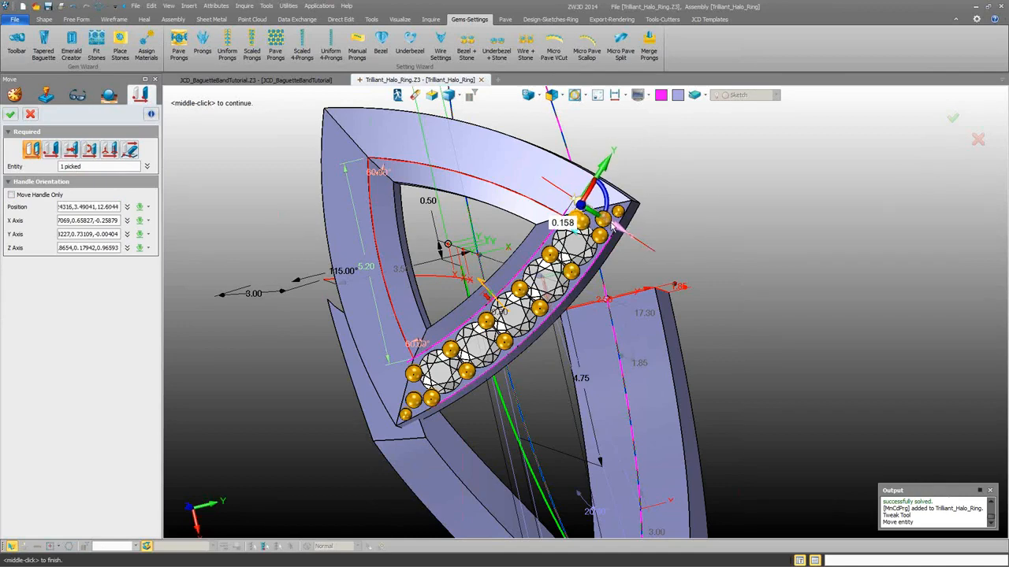
{"action": "left_click", "coordinate": [10, 115]}
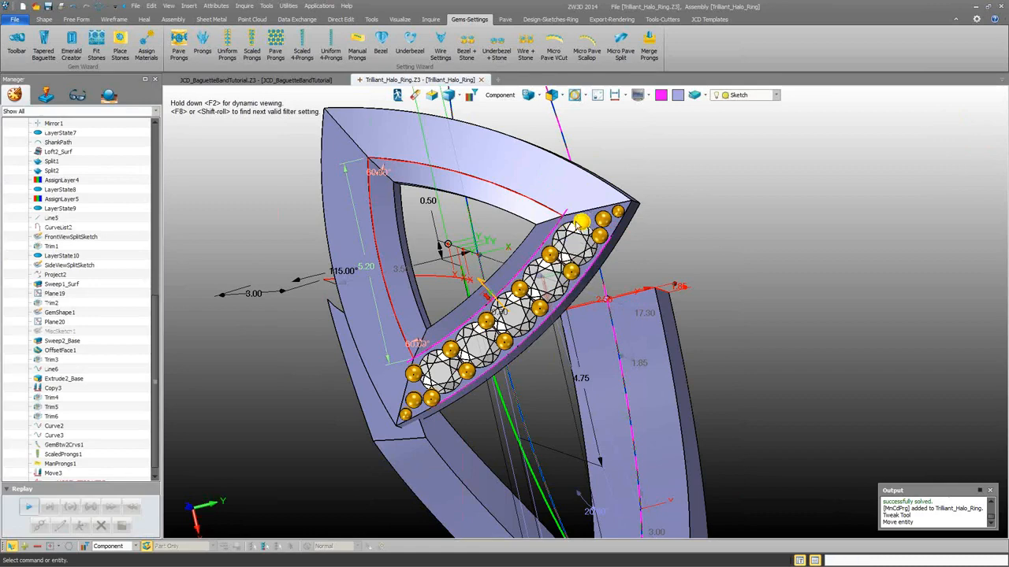
Generate reduced-scale pilot cutters for the row of round stones along the front bar
{"action": "middle_click_drag", "start_coordinate": [599, 246], "coordinate": [310, 297]}
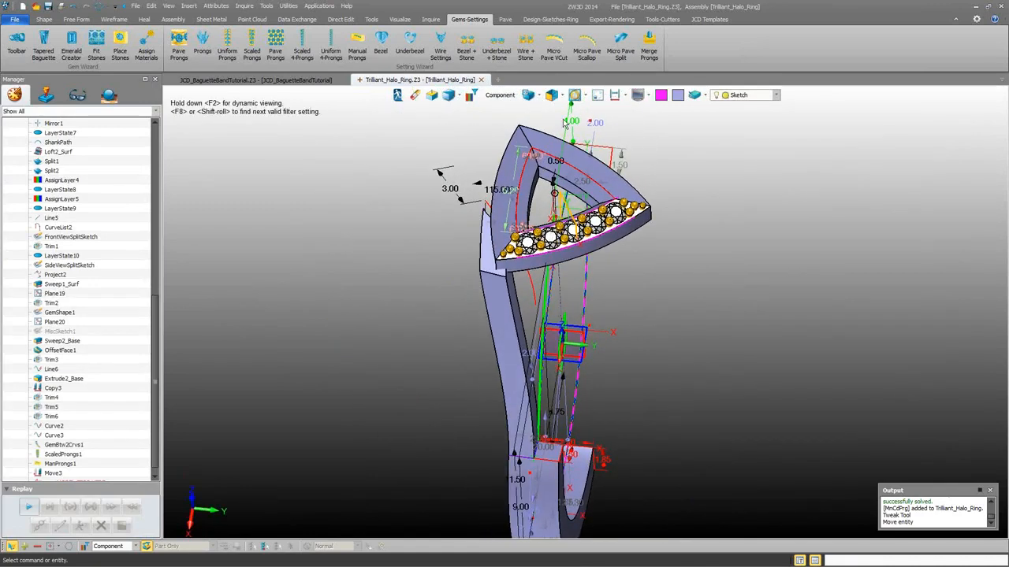
{"action": "left_click", "coordinate": [662, 19]}
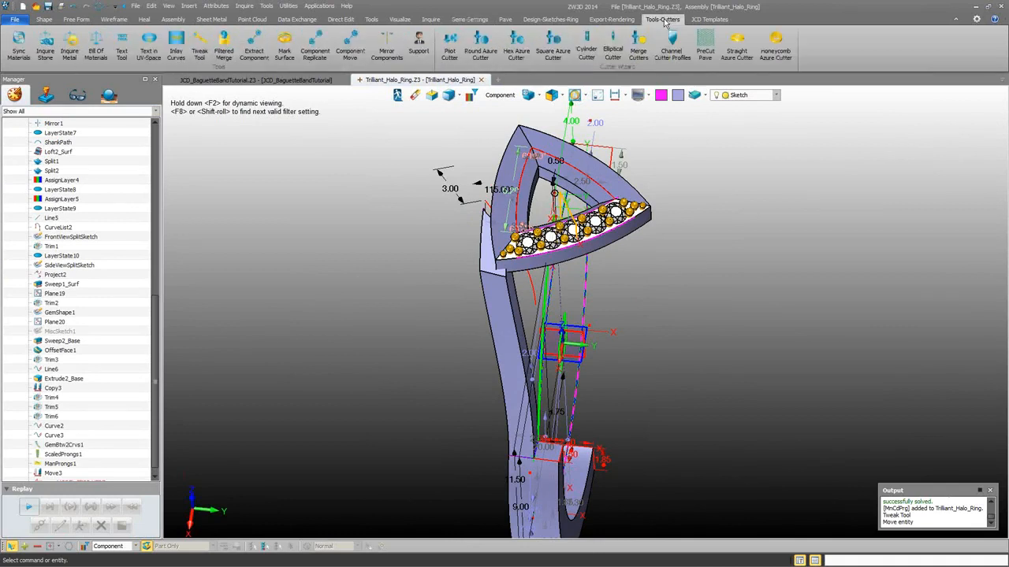
{"action": "left_click", "coordinate": [449, 45]}
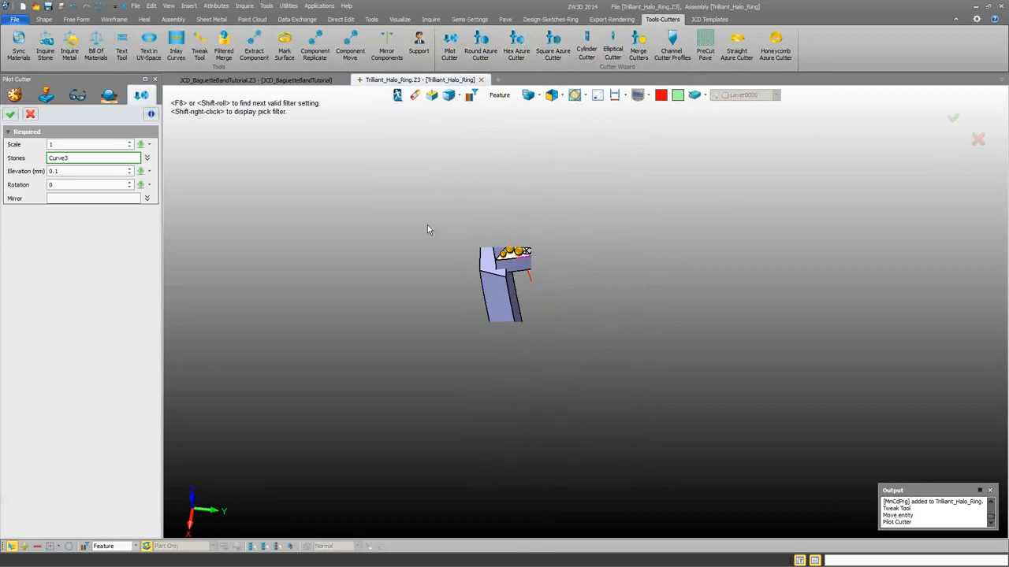
{"action": "right_click_drag", "start_coordinate": [390, 231], "coordinate": [396, 248]}
{"action": "scroll", "coordinate": [396, 252], "scroll_direction": "up", "scroll_amount": 3}
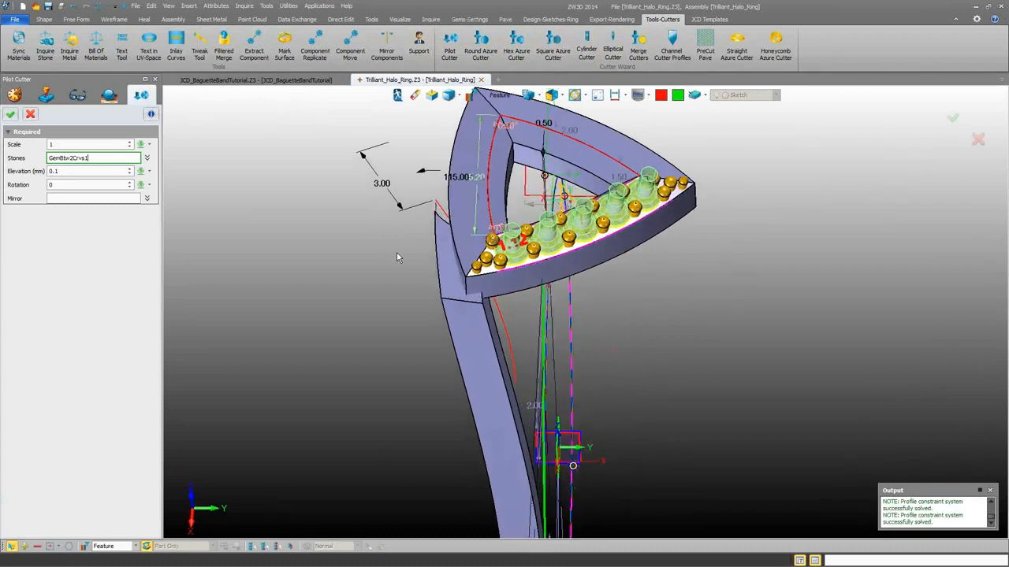
{"action": "left_click", "coordinate": [561, 267]}
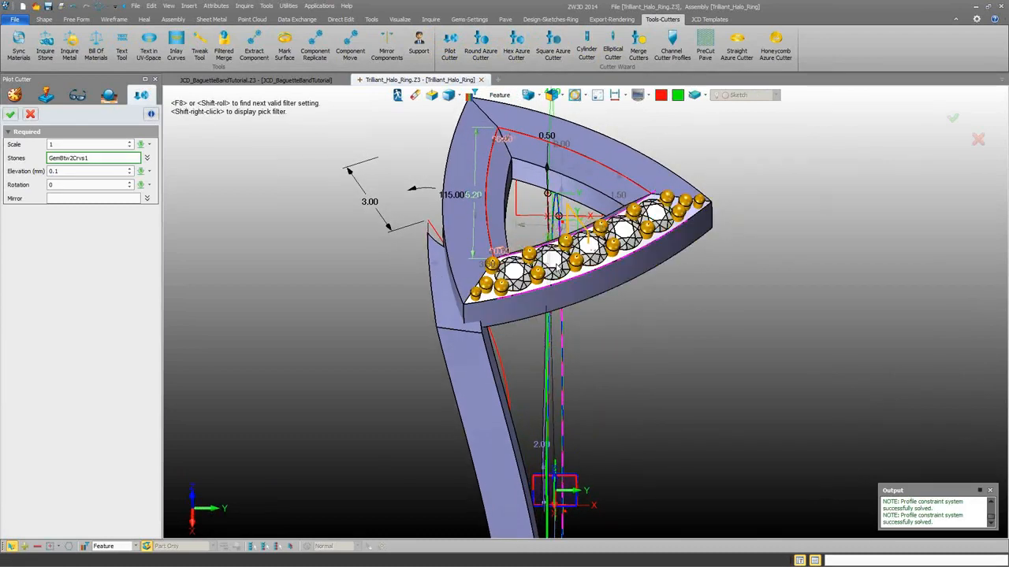
{"action": "left_click", "coordinate": [43, 143]}
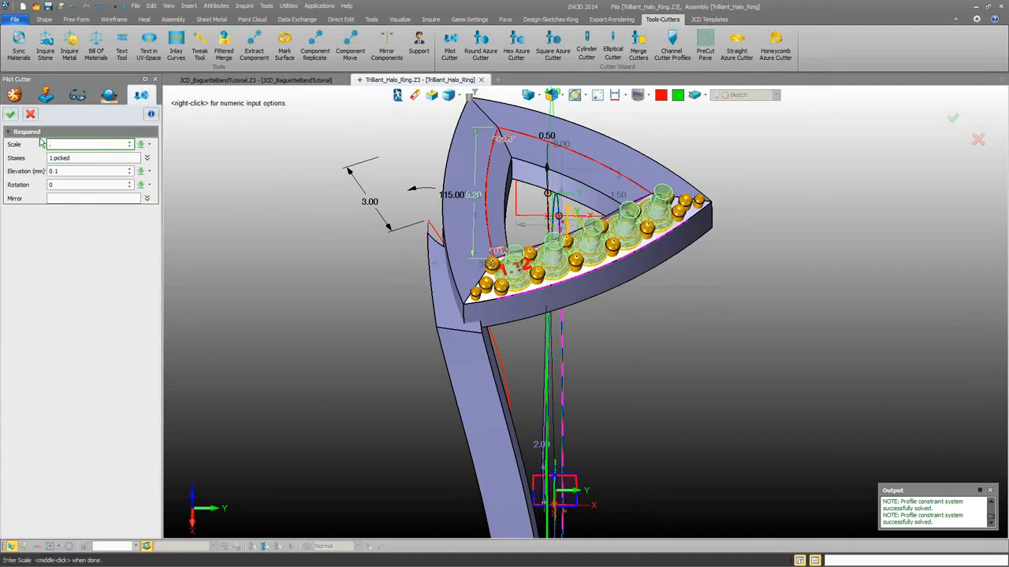
{"action": "left_click", "coordinate": [10, 114]}
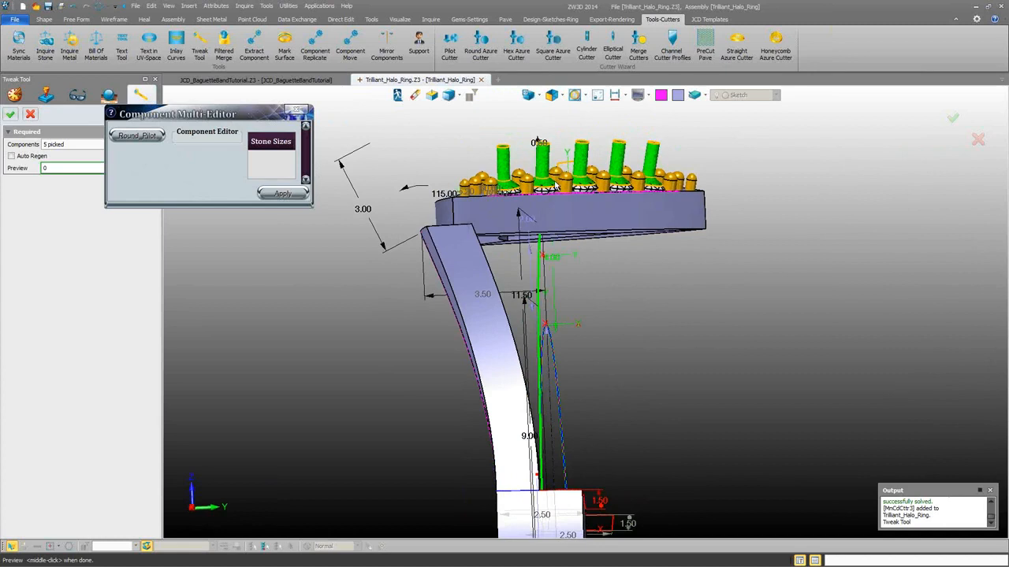
Set the pavilion value of the five round pilot cutters to -1.25 and finish the tweak
{"action": "left_click", "coordinate": [146, 137]}
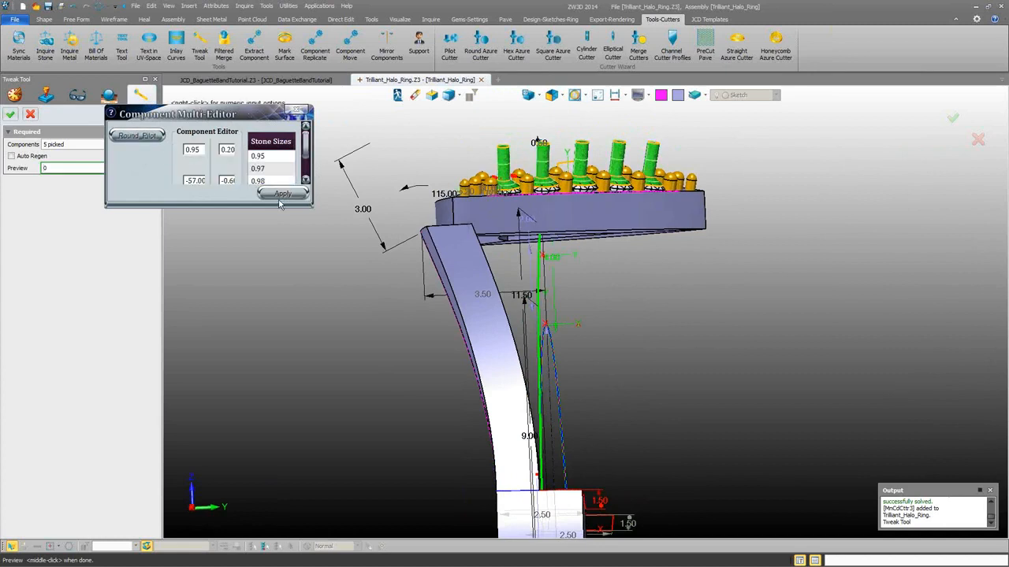
{"action": "left_click_drag", "start_coordinate": [313, 206], "coordinate": [468, 261]}
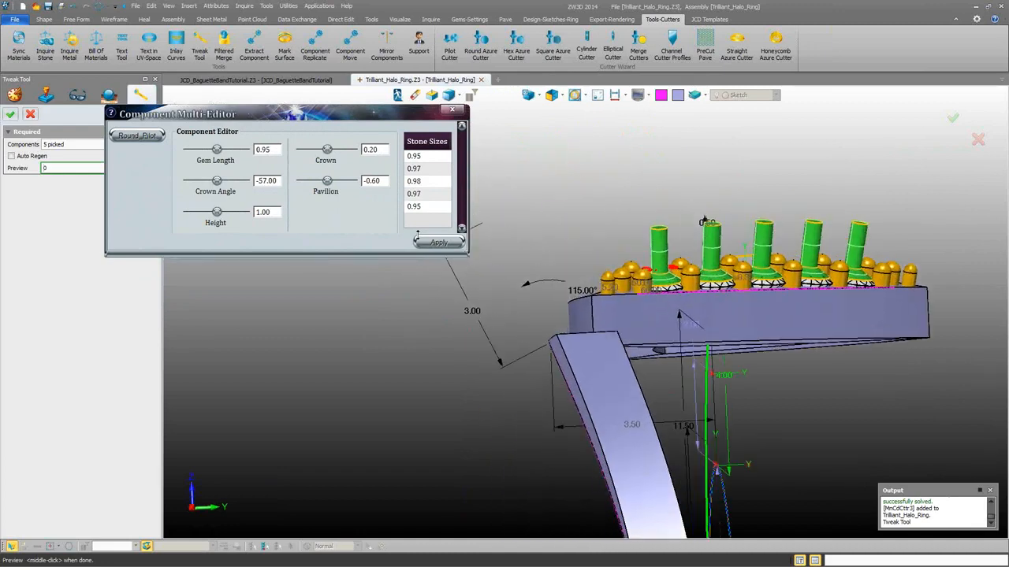
{"action": "double_click", "coordinate": [365, 181]}
{"action": "type", "text": "-1.25"}
{"action": "left_click", "coordinate": [438, 243]}
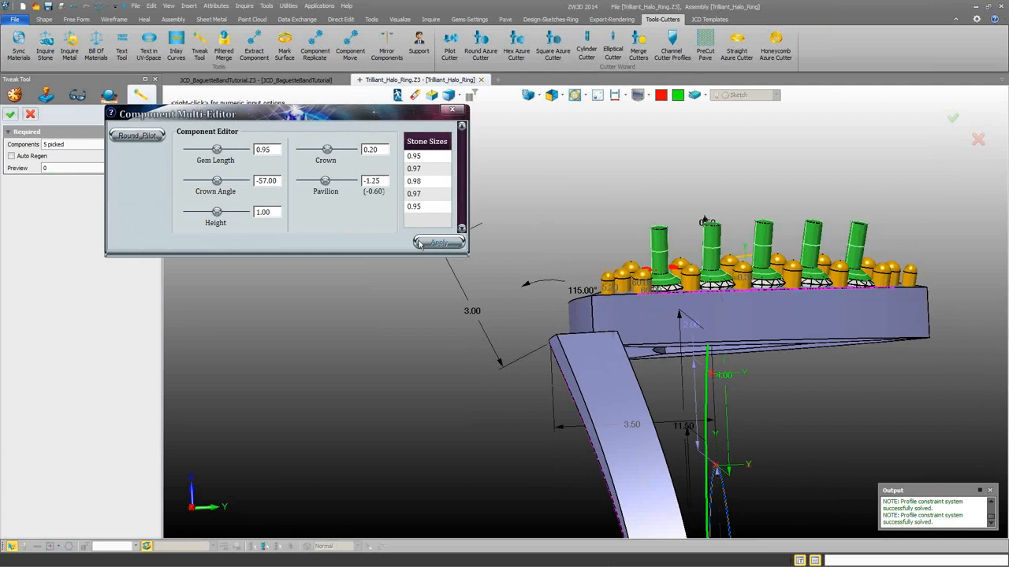
{"action": "left_click", "coordinate": [10, 114]}
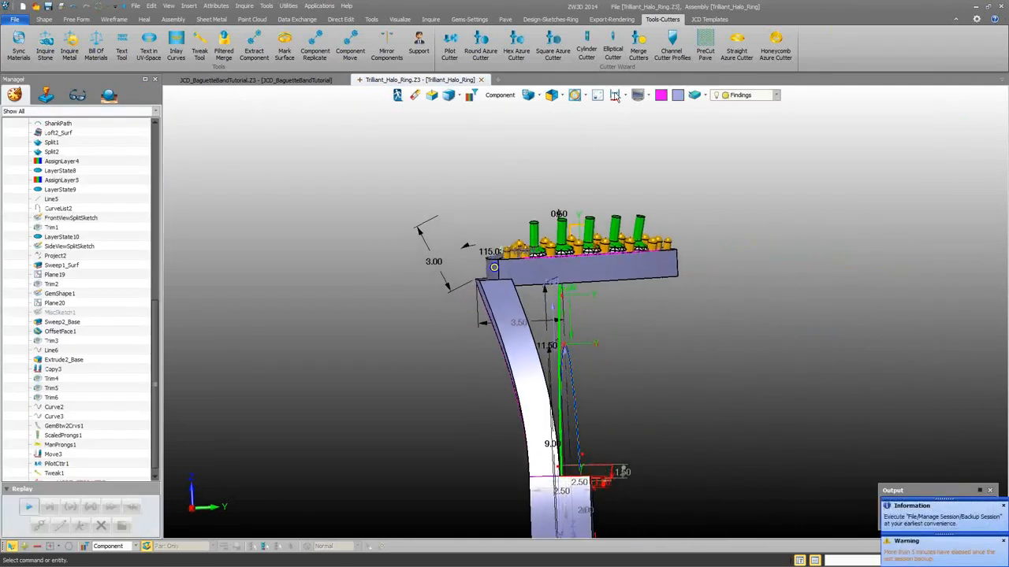
Merge the row of pilot cutters with the front bar as the base
{"action": "left_click", "coordinate": [638, 43]}
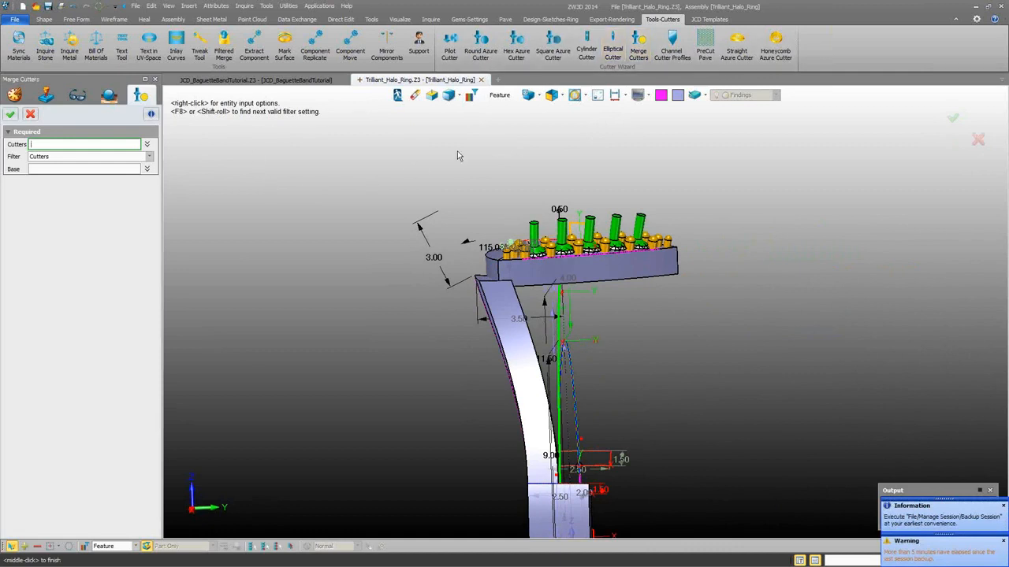
{"action": "left_click", "coordinate": [563, 233]}
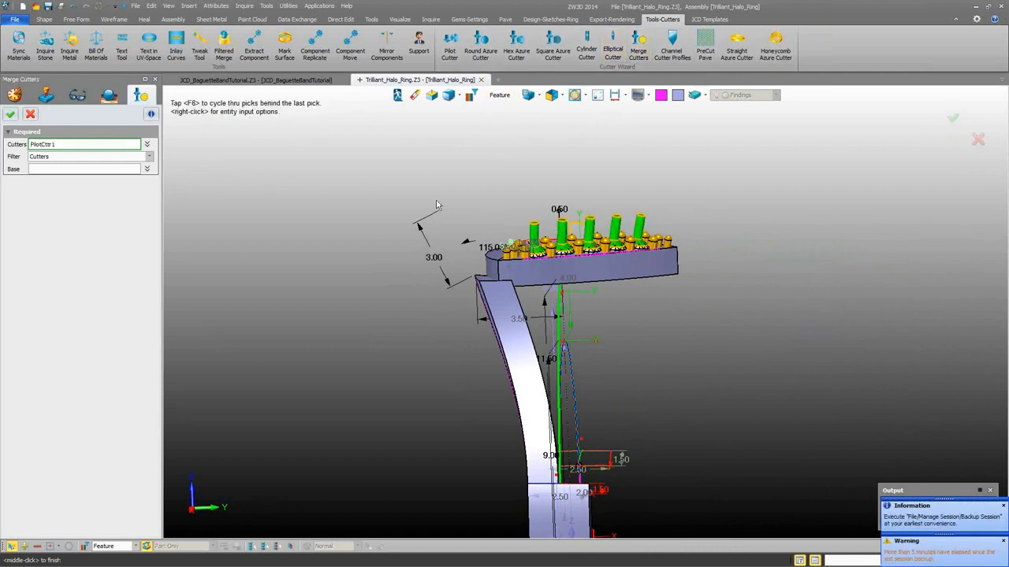
{"action": "left_click", "coordinate": [95, 171]}
{"action": "left_click", "coordinate": [520, 266]}
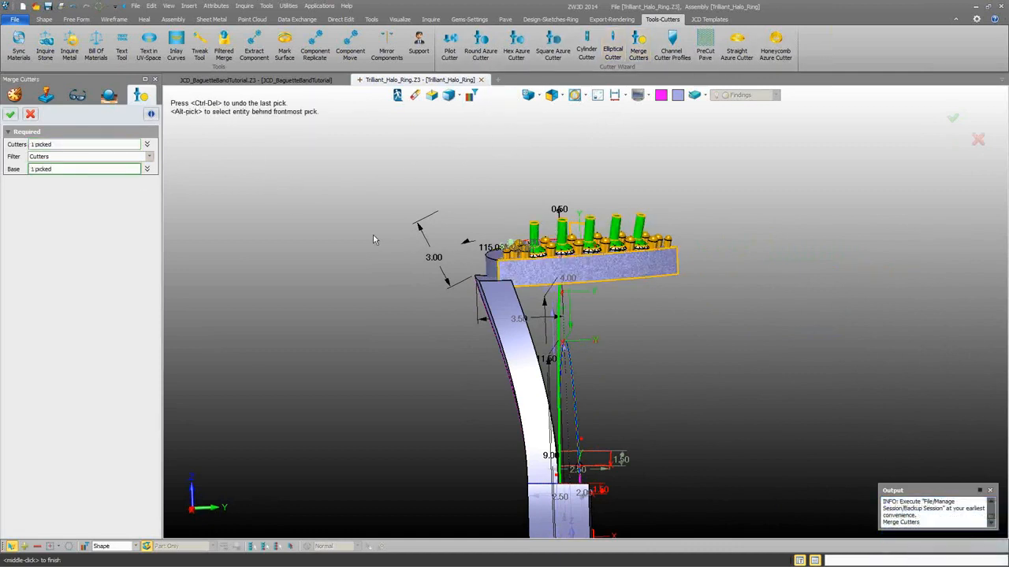
{"action": "left_click", "coordinate": [10, 114]}
{"action": "right_click_drag", "start_coordinate": [381, 213], "coordinate": [334, 178]}
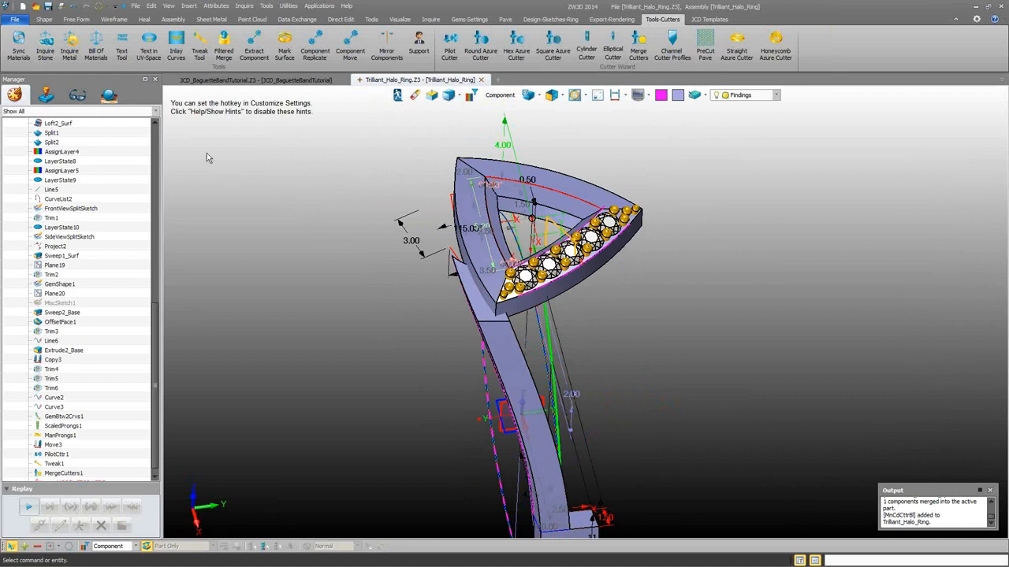
Roll the model history back to just after MiscSketch1 and terminate the replay, discarding all following operations
{"action": "scroll", "coordinate": [113, 450], "scroll_direction": "down", "scroll_amount": 1}
{"action": "mouse_move", "coordinate": [105, 473]}
{"action": "left_mouse_down"}
{"action": "mouse_move", "coordinate": [113, 356]}
{"action": "mouse_move", "coordinate": [103, 294]}
{"action": "left_mouse_up"}
{"action": "right_click_drag", "start_coordinate": [329, 324], "coordinate": [329, 325]}
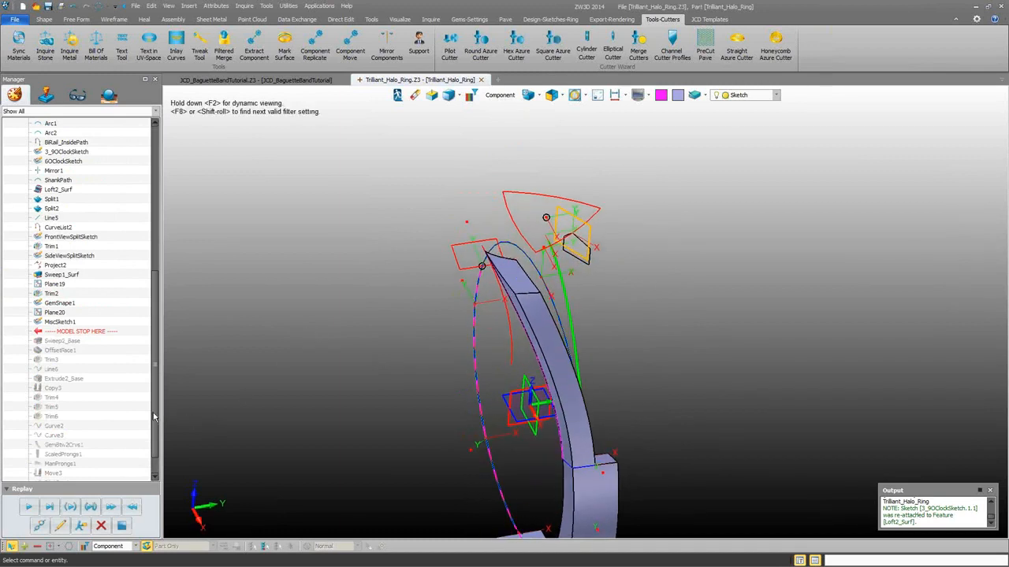
{"action": "scroll", "coordinate": [153, 418], "scroll_direction": "down", "scroll_amount": 1}
{"action": "left_click", "coordinate": [121, 525]}
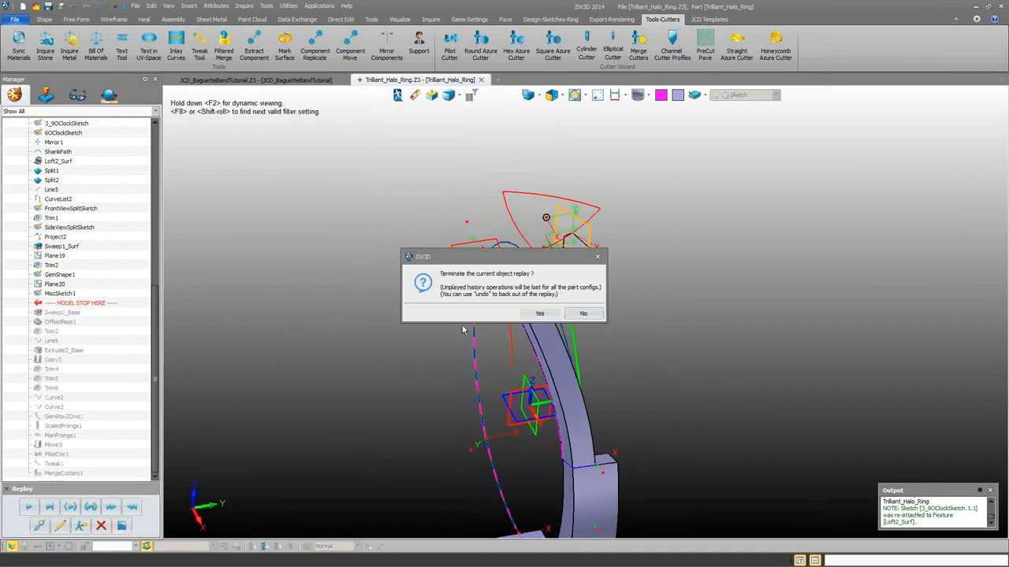
{"action": "left_click", "coordinate": [540, 313]}
Set up a one-sided extrusion of the trilliant gem outline sketch with its end at -1.7
{"action": "left_click", "coordinate": [44, 21]}
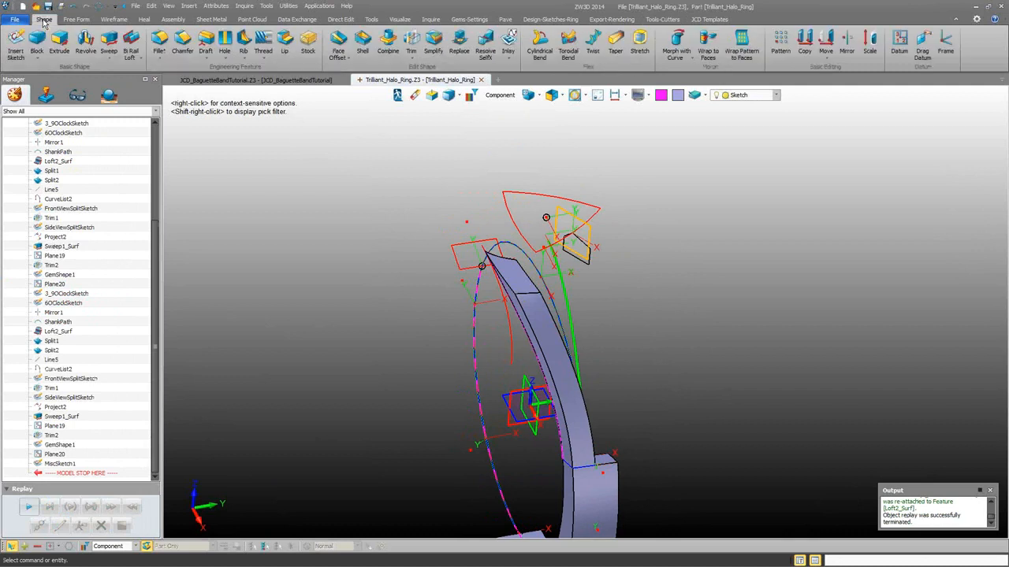
{"action": "left_click", "coordinate": [59, 43]}
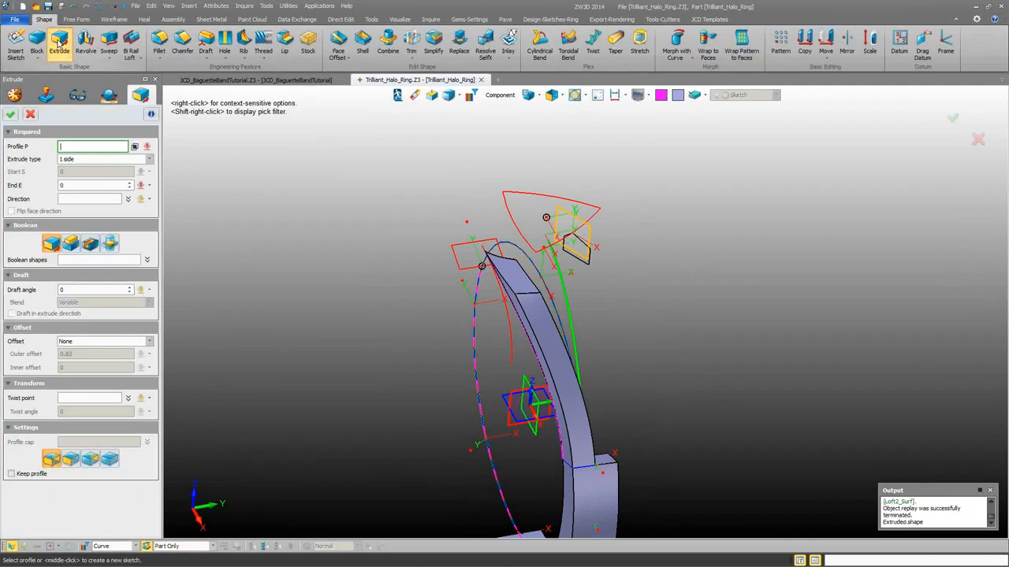
{"action": "left_click", "coordinate": [515, 96]}
{"action": "left_click", "coordinate": [532, 137]}
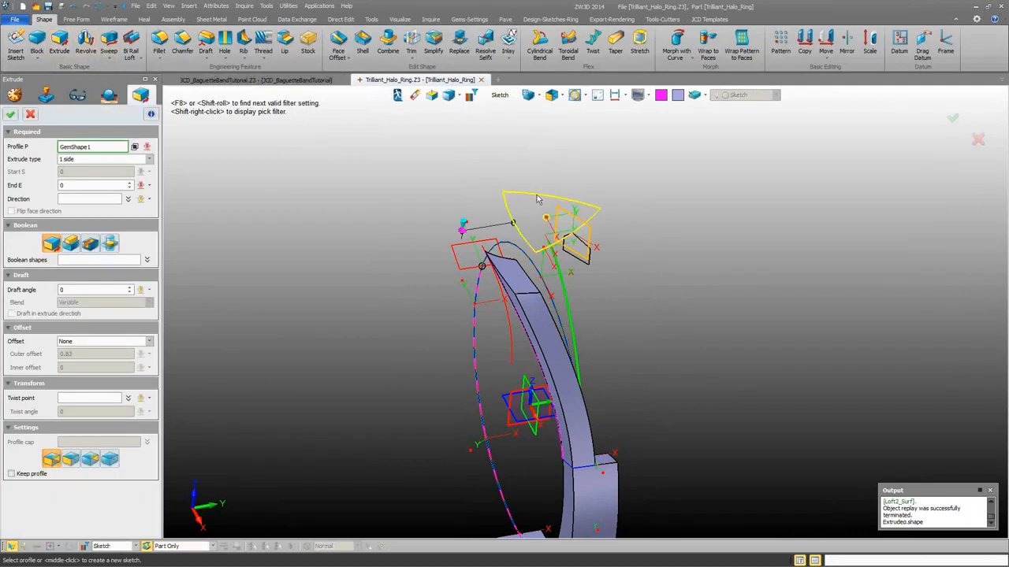
{"action": "left_click", "coordinate": [514, 203]}
{"action": "middle_click", "coordinate": [499, 209]}
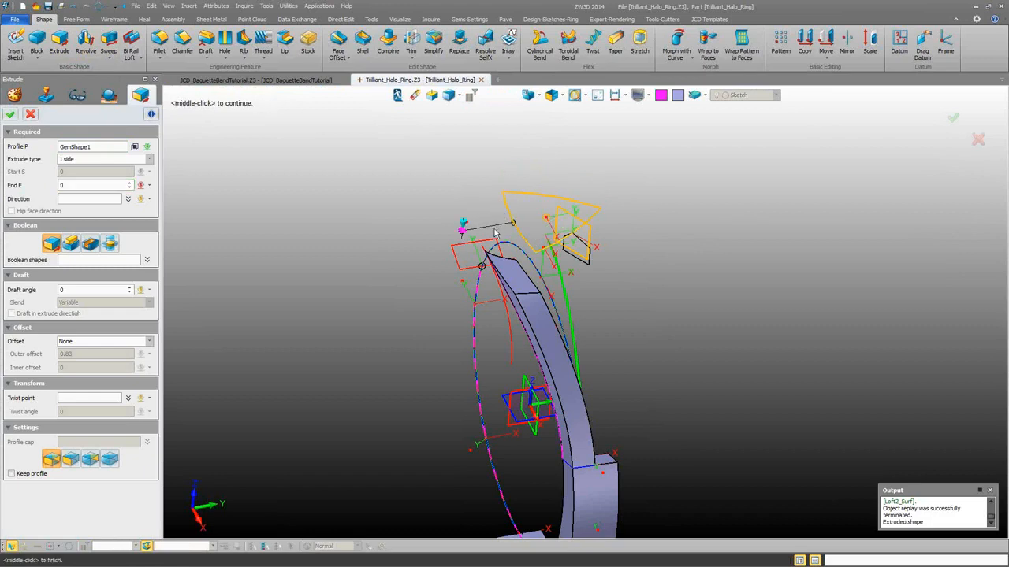
{"action": "left_click", "coordinate": [457, 248]}
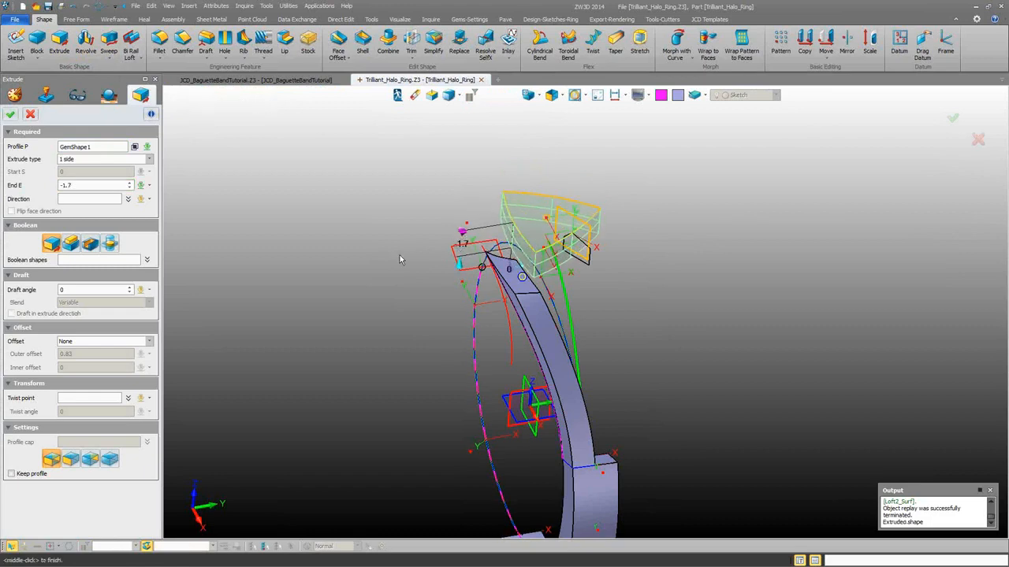
{"action": "key", "text": "ctrl+Down"}
{"action": "scroll", "coordinate": [406, 263], "scroll_direction": "up", "scroll_amount": 4}
{"action": "left_click", "coordinate": [443, 245]}
{"action": "type", "text": "-1.4"}
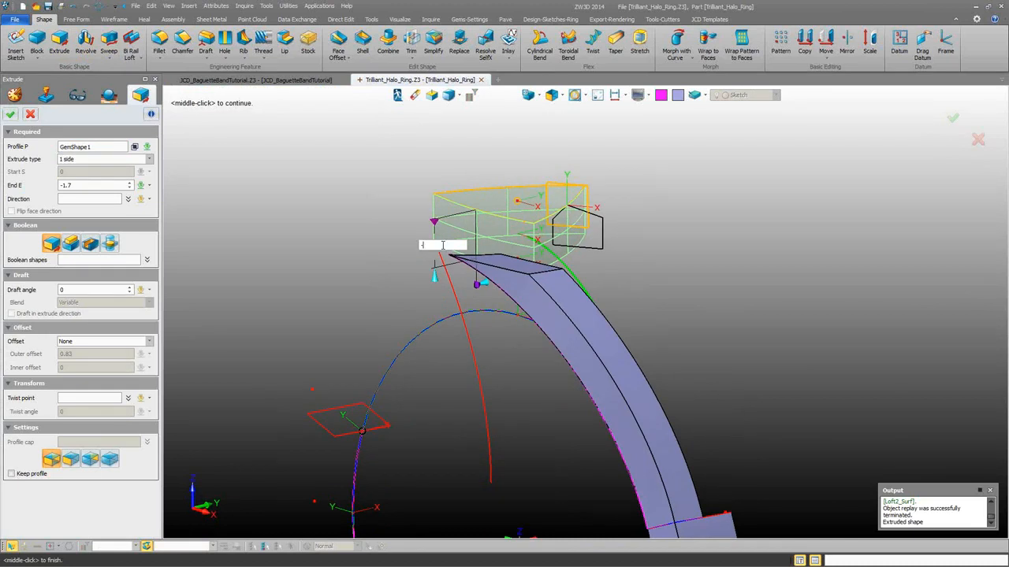
{"action": "middle_click", "coordinate": [343, 247]}
{"action": "right_click", "coordinate": [306, 176]}
{"action": "left_click", "coordinate": [334, 184]}
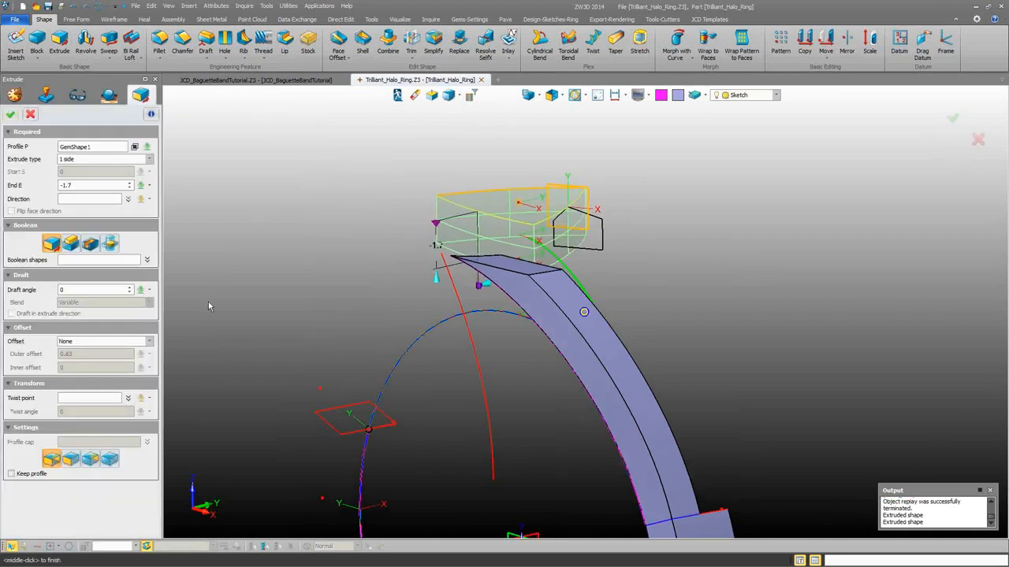
Thicken the extrusion with an outer offset of 1.5 and an inner offset of 0, and create the halo frame
{"action": "left_click", "coordinate": [114, 344]}
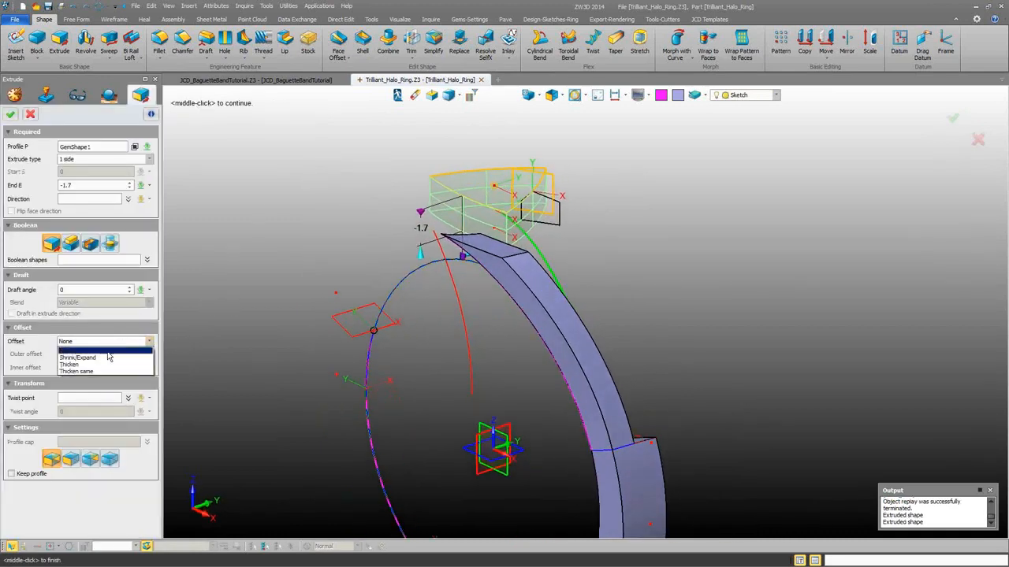
{"action": "left_click", "coordinate": [79, 356]}
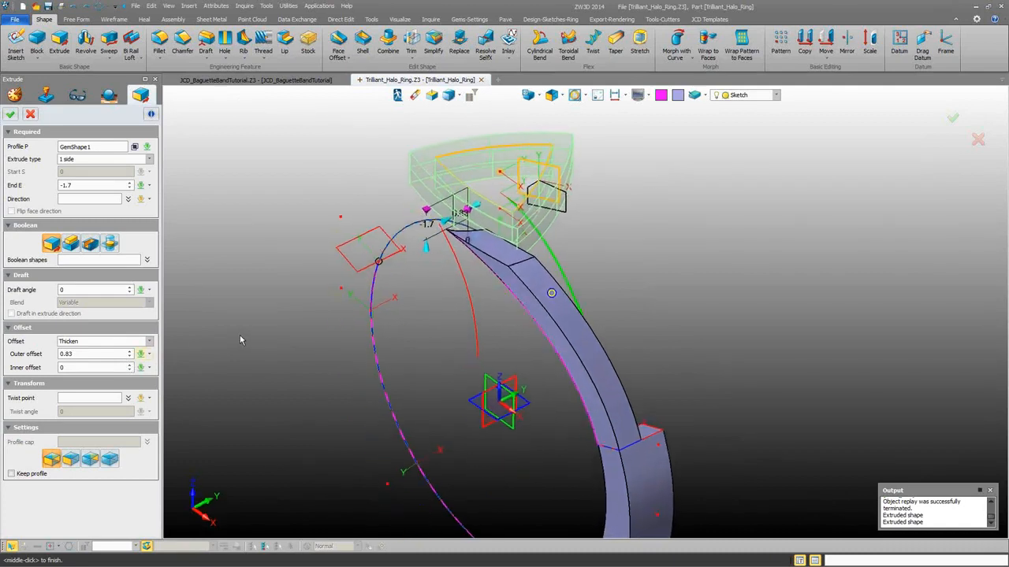
{"action": "left_click", "coordinate": [107, 355]}
{"action": "scroll", "coordinate": [107, 354], "scroll_direction": "up", "scroll_amount": 14}
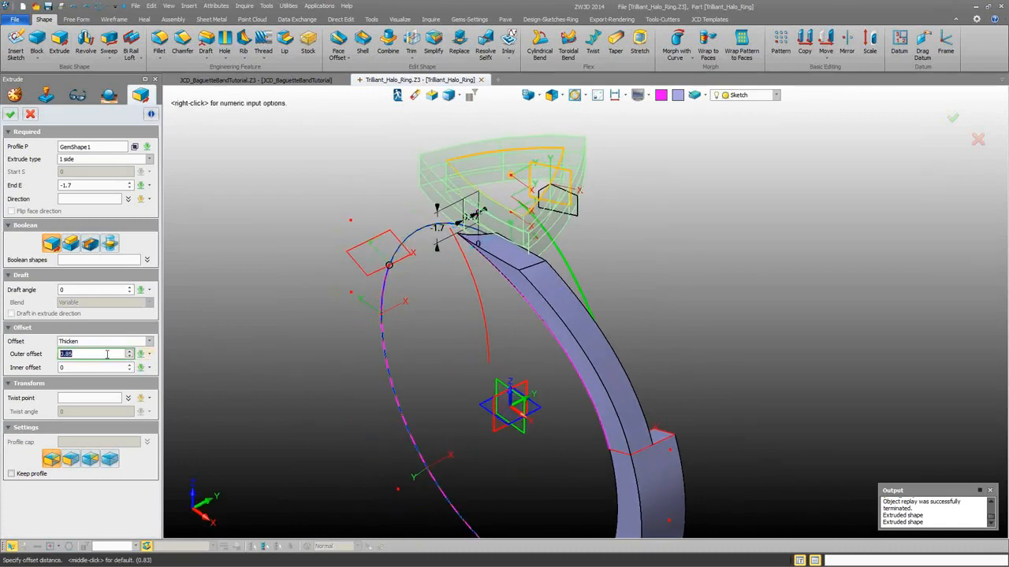
{"action": "left_click_drag", "start_coordinate": [107, 355], "coordinate": [55, 352]}
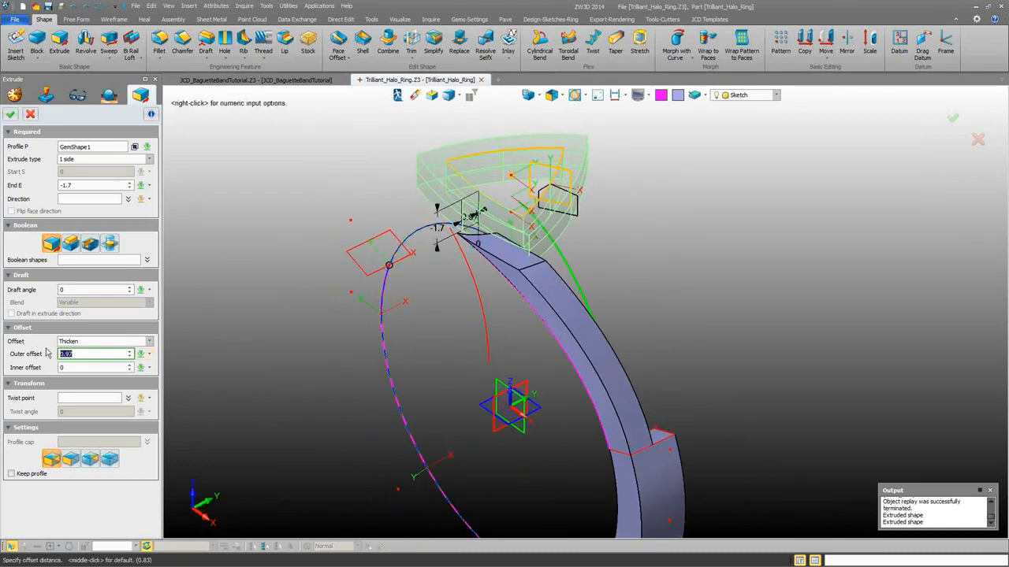
{"action": "type", "text": "1.5"}
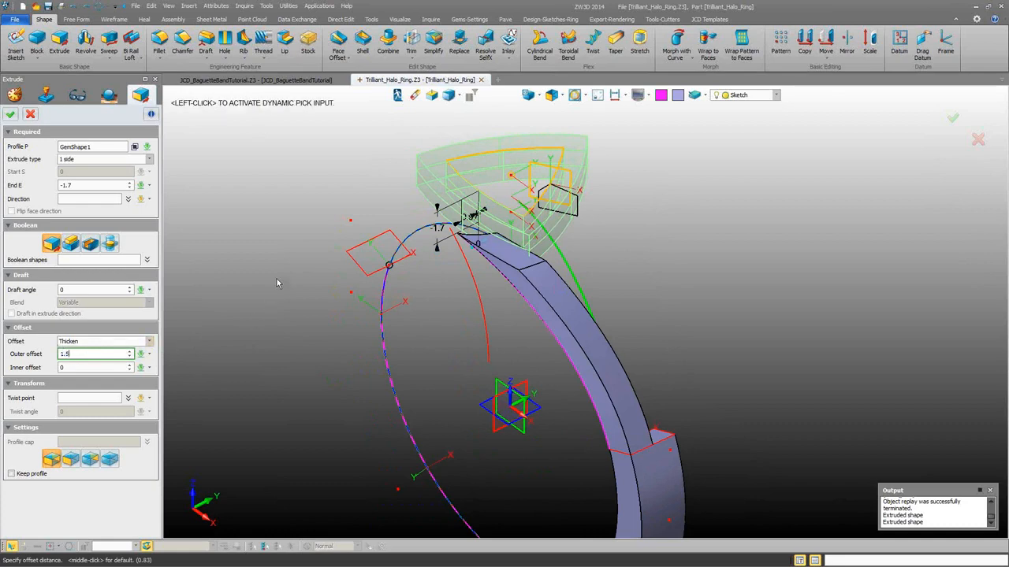
{"action": "key", "text": "Return"}
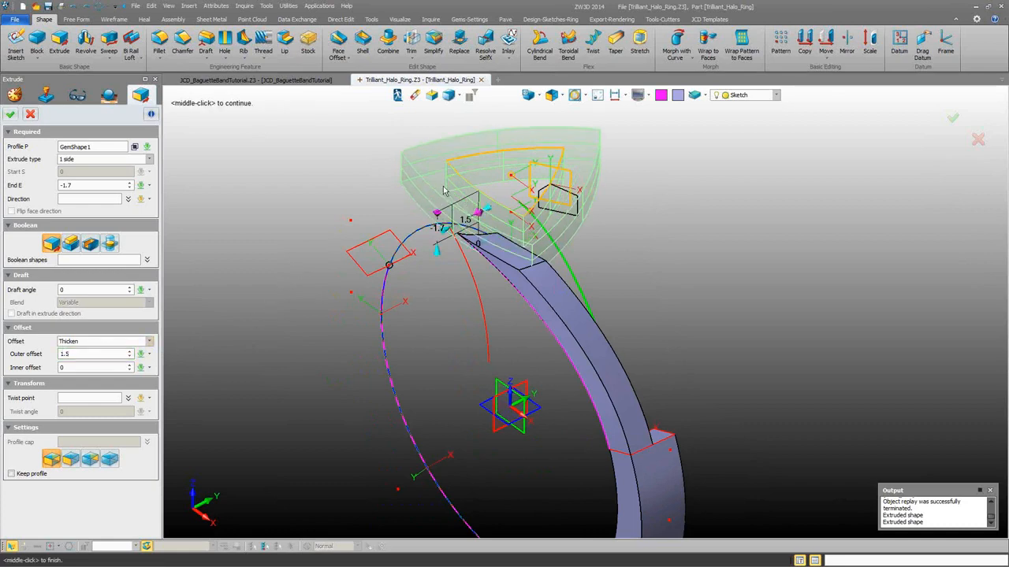
{"action": "middle_click_drag", "start_coordinate": [388, 238], "coordinate": [369, 241]}
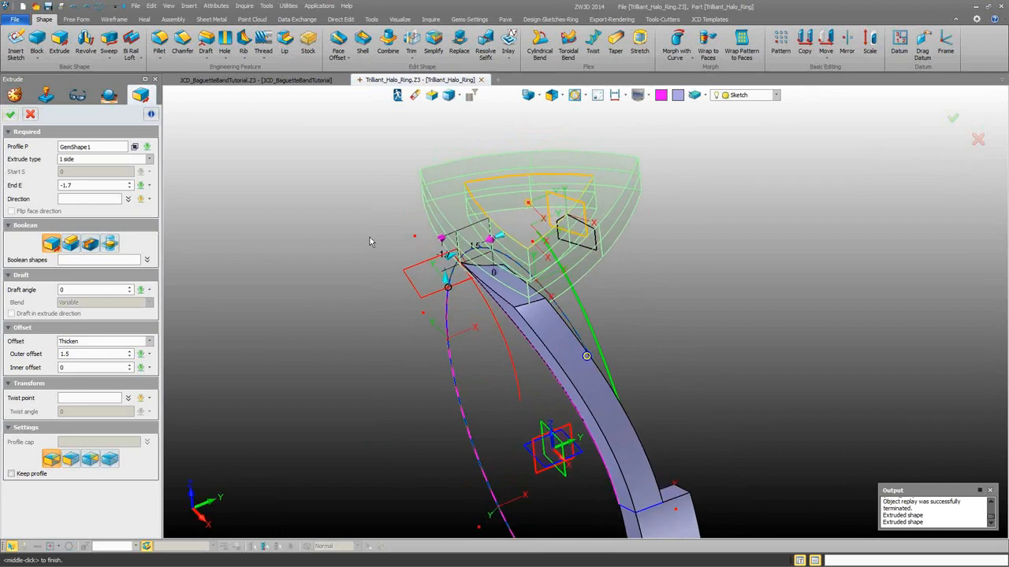
{"action": "mouse_move", "coordinate": [369, 242]}
{"action": "right_mouse_down"}
{"action": "mouse_move", "coordinate": [370, 251]}
{"action": "mouse_move", "coordinate": [302, 279]}
{"action": "right_mouse_up"}
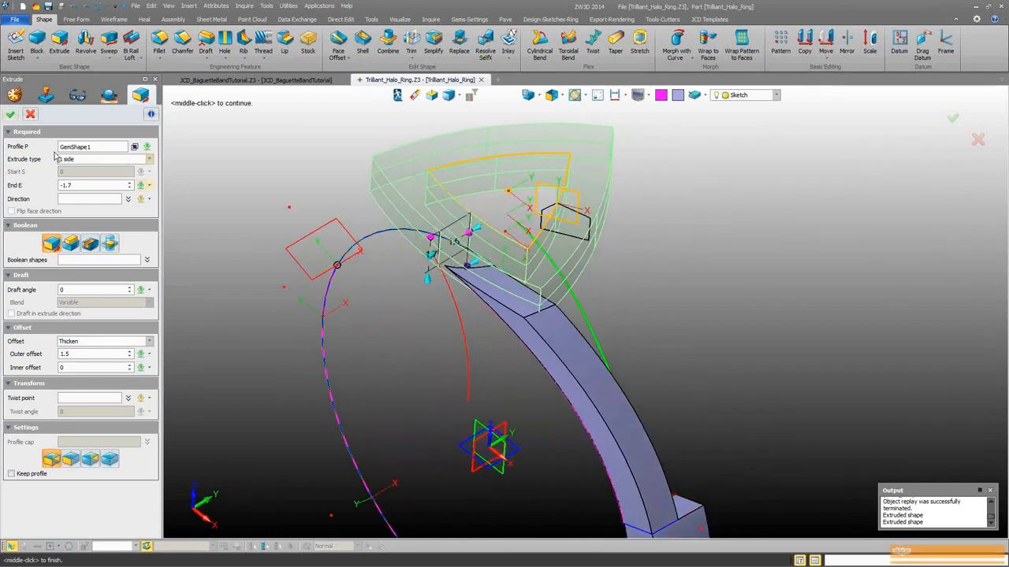
{"action": "left_click", "coordinate": [10, 115]}
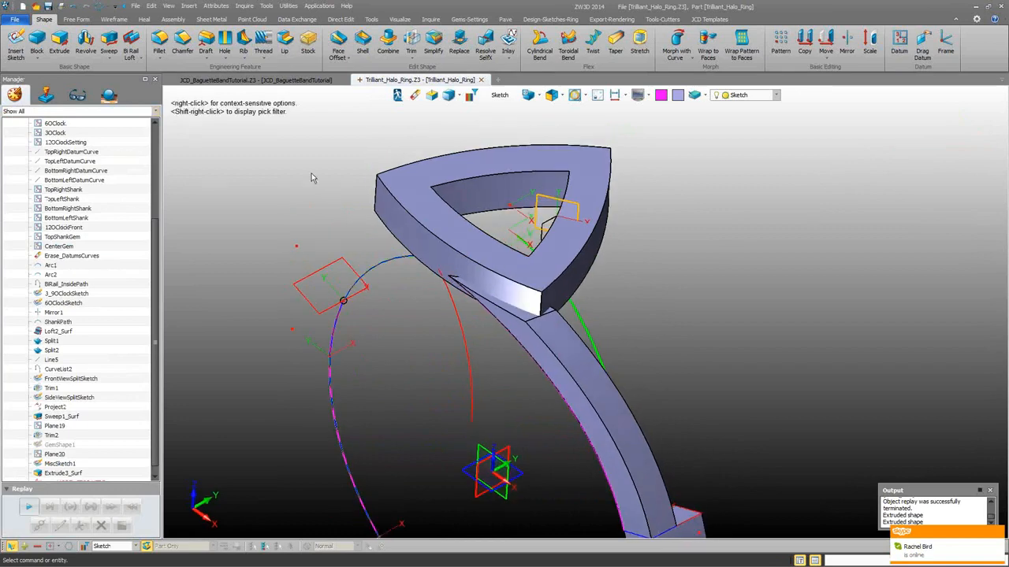
Set up an angle chamfer with a 1.35 setback on the three outer top edges of the halo frame
{"action": "left_click", "coordinate": [182, 42]}
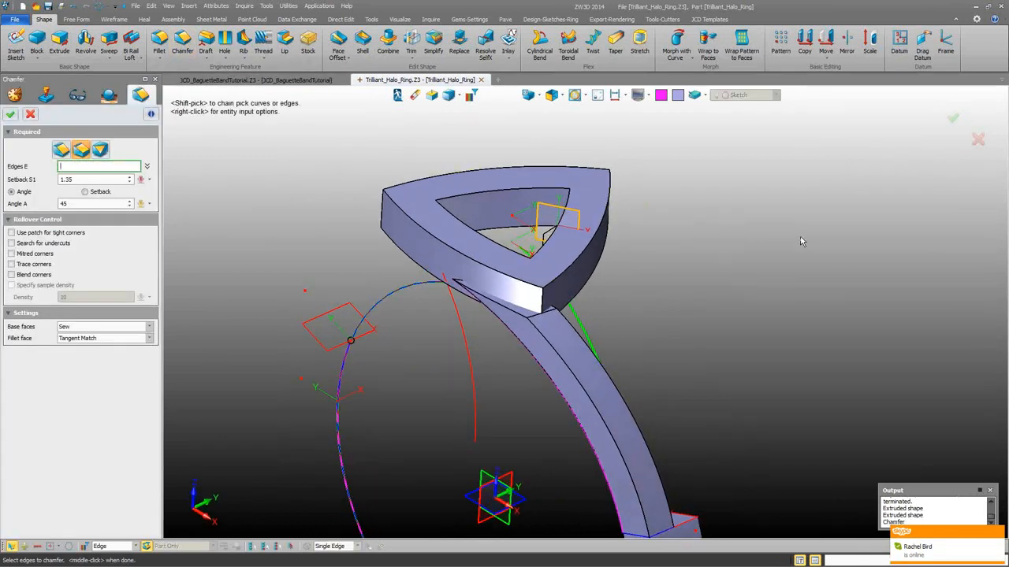
{"action": "left_click", "coordinate": [566, 249]}
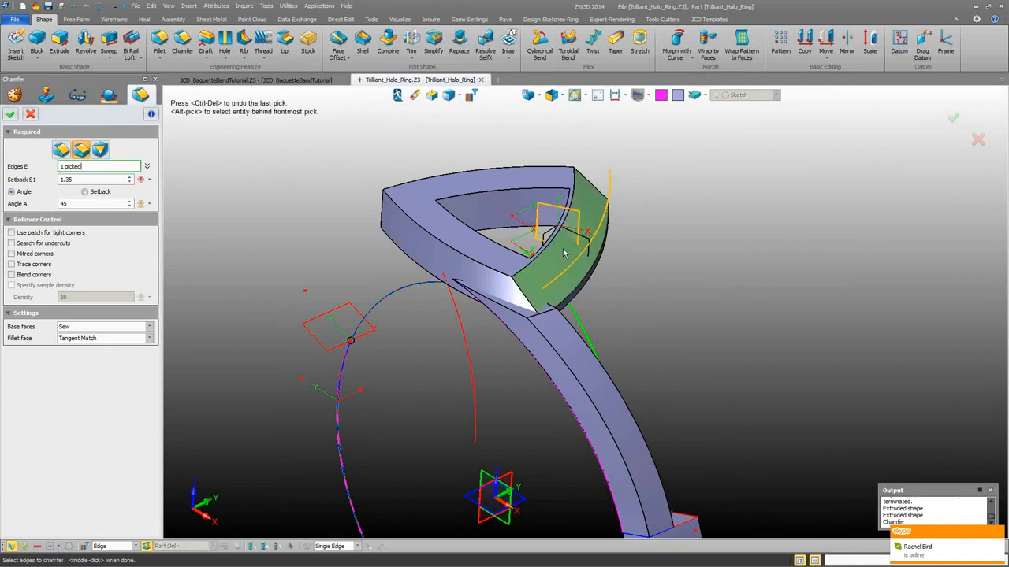
{"action": "left_click", "coordinate": [489, 180]}
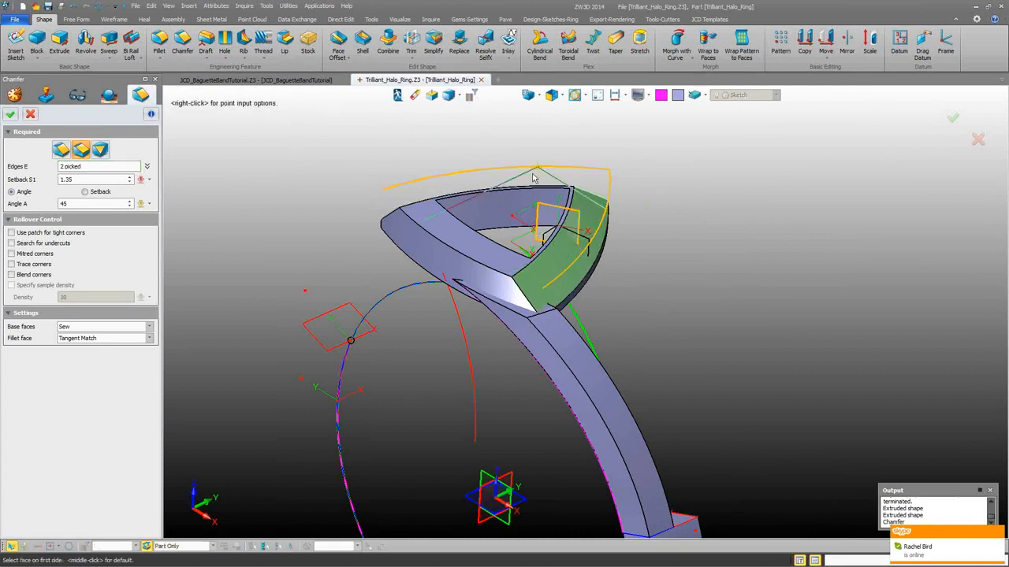
{"action": "left_click", "coordinate": [436, 239]}
{"action": "right_click_drag", "start_coordinate": [327, 201], "coordinate": [301, 197]}
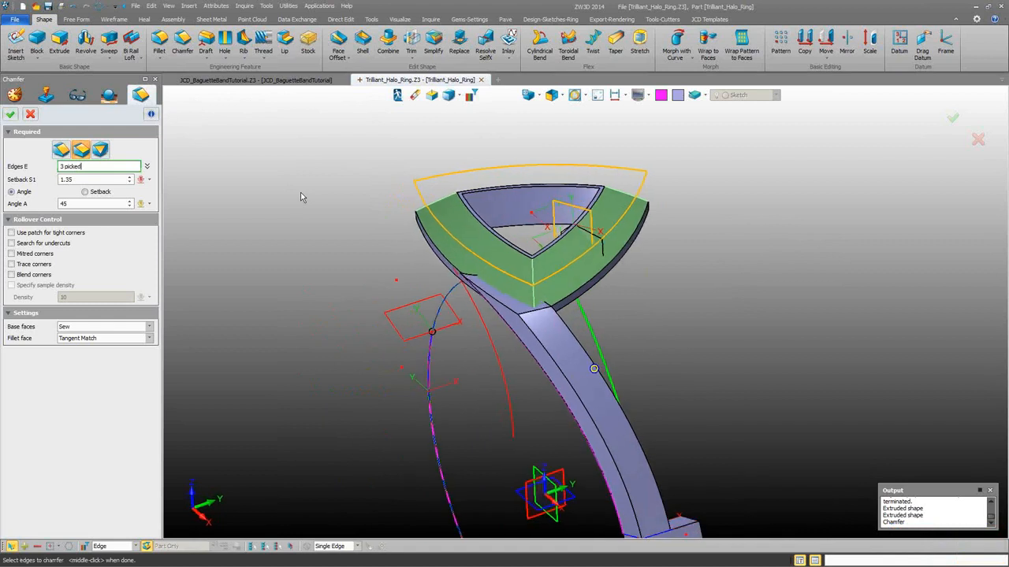
{"action": "scroll", "coordinate": [301, 197], "scroll_direction": "up", "scroll_amount": 2}
Set the chamfer angle to 30 degrees and apply the chamfer to the halo frame
{"action": "left_click", "coordinate": [121, 204]}
{"action": "scroll", "coordinate": [115, 204], "scroll_direction": "down", "scroll_amount": 3}
{"action": "scroll", "coordinate": [115, 204], "scroll_direction": "down", "scroll_amount": 6}
{"action": "scroll", "coordinate": [115, 204], "scroll_direction": "up", "scroll_amount": 6}
{"action": "scroll", "coordinate": [115, 204], "scroll_direction": "down", "scroll_amount": 6}
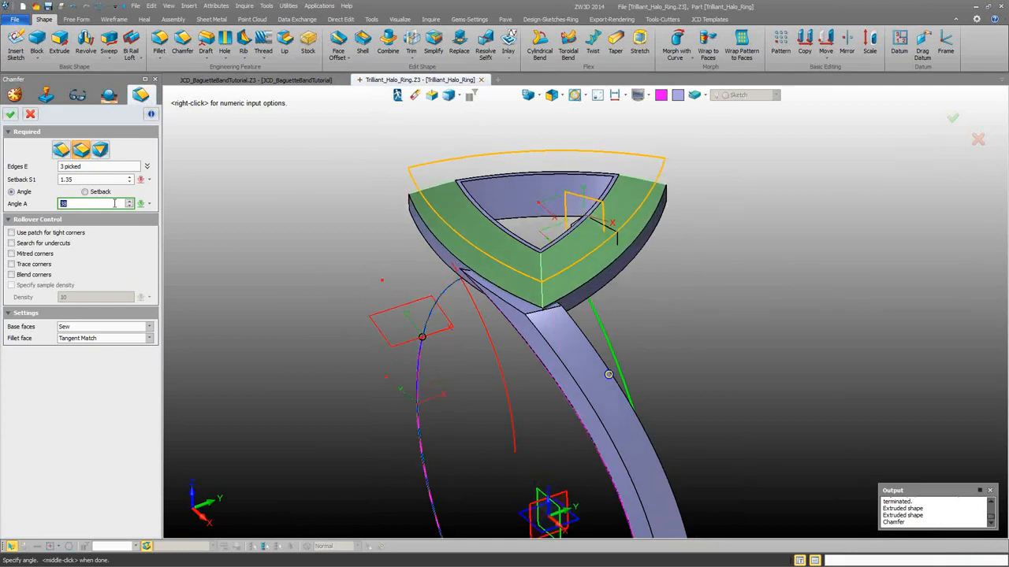
{"action": "scroll", "coordinate": [115, 203], "scroll_direction": "down", "scroll_amount": 3}
{"action": "scroll", "coordinate": [115, 204], "scroll_direction": "down", "scroll_amount": 3}
{"action": "scroll", "coordinate": [116, 203], "scroll_direction": "down", "scroll_amount": 1}
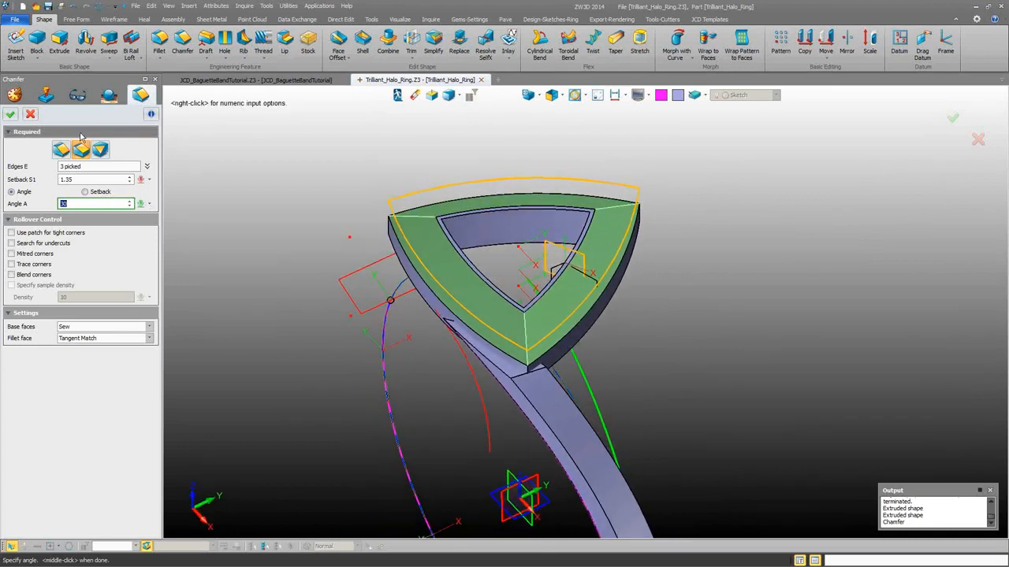
{"action": "left_click", "coordinate": [10, 114]}
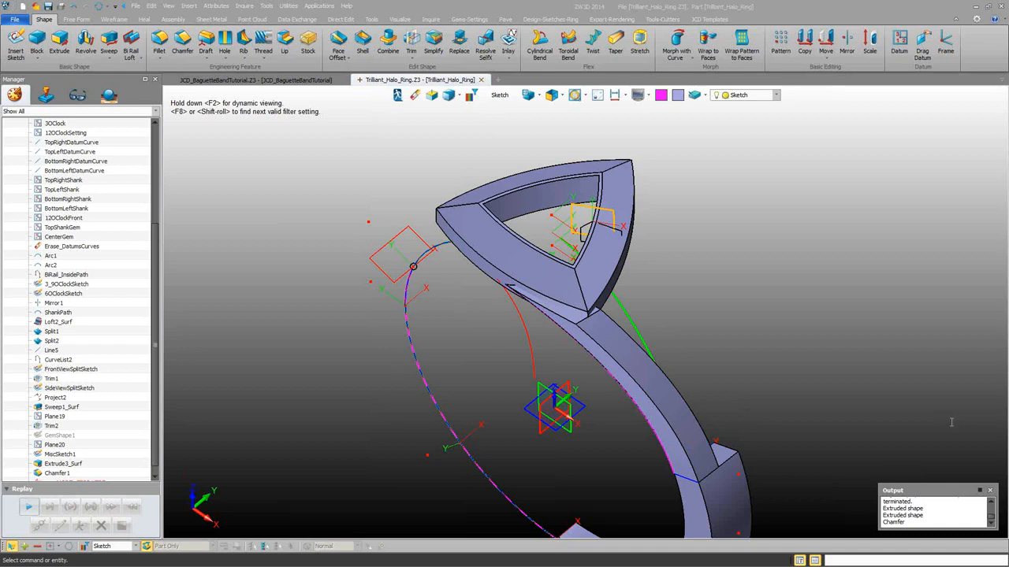
{"action": "scroll", "coordinate": [711, 347], "scroll_direction": "down", "scroll_amount": 2}
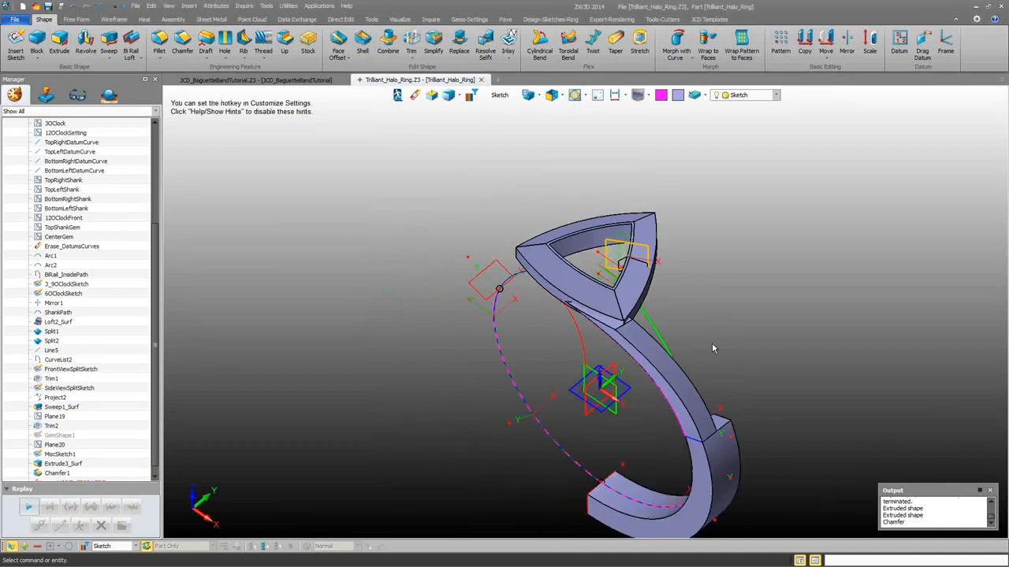
{"action": "middle_click_drag", "start_coordinate": [698, 331], "coordinate": [661, 316]}
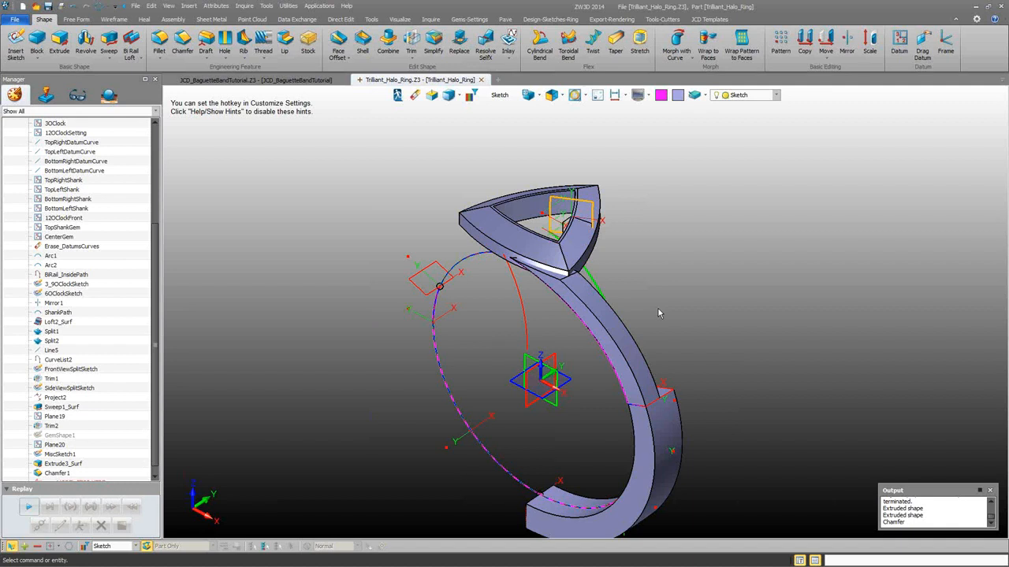
{"action": "mouse_move", "coordinate": [659, 309]}
{"action": "right_mouse_down"}
{"action": "mouse_move", "coordinate": [657, 297]}
{"action": "mouse_move", "coordinate": [661, 305]}
{"action": "right_mouse_up"}
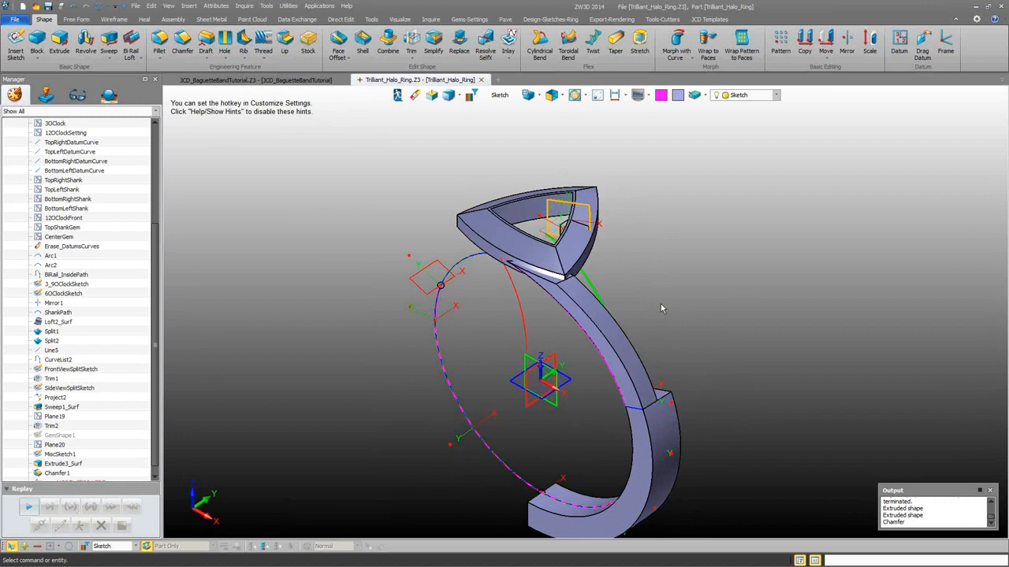